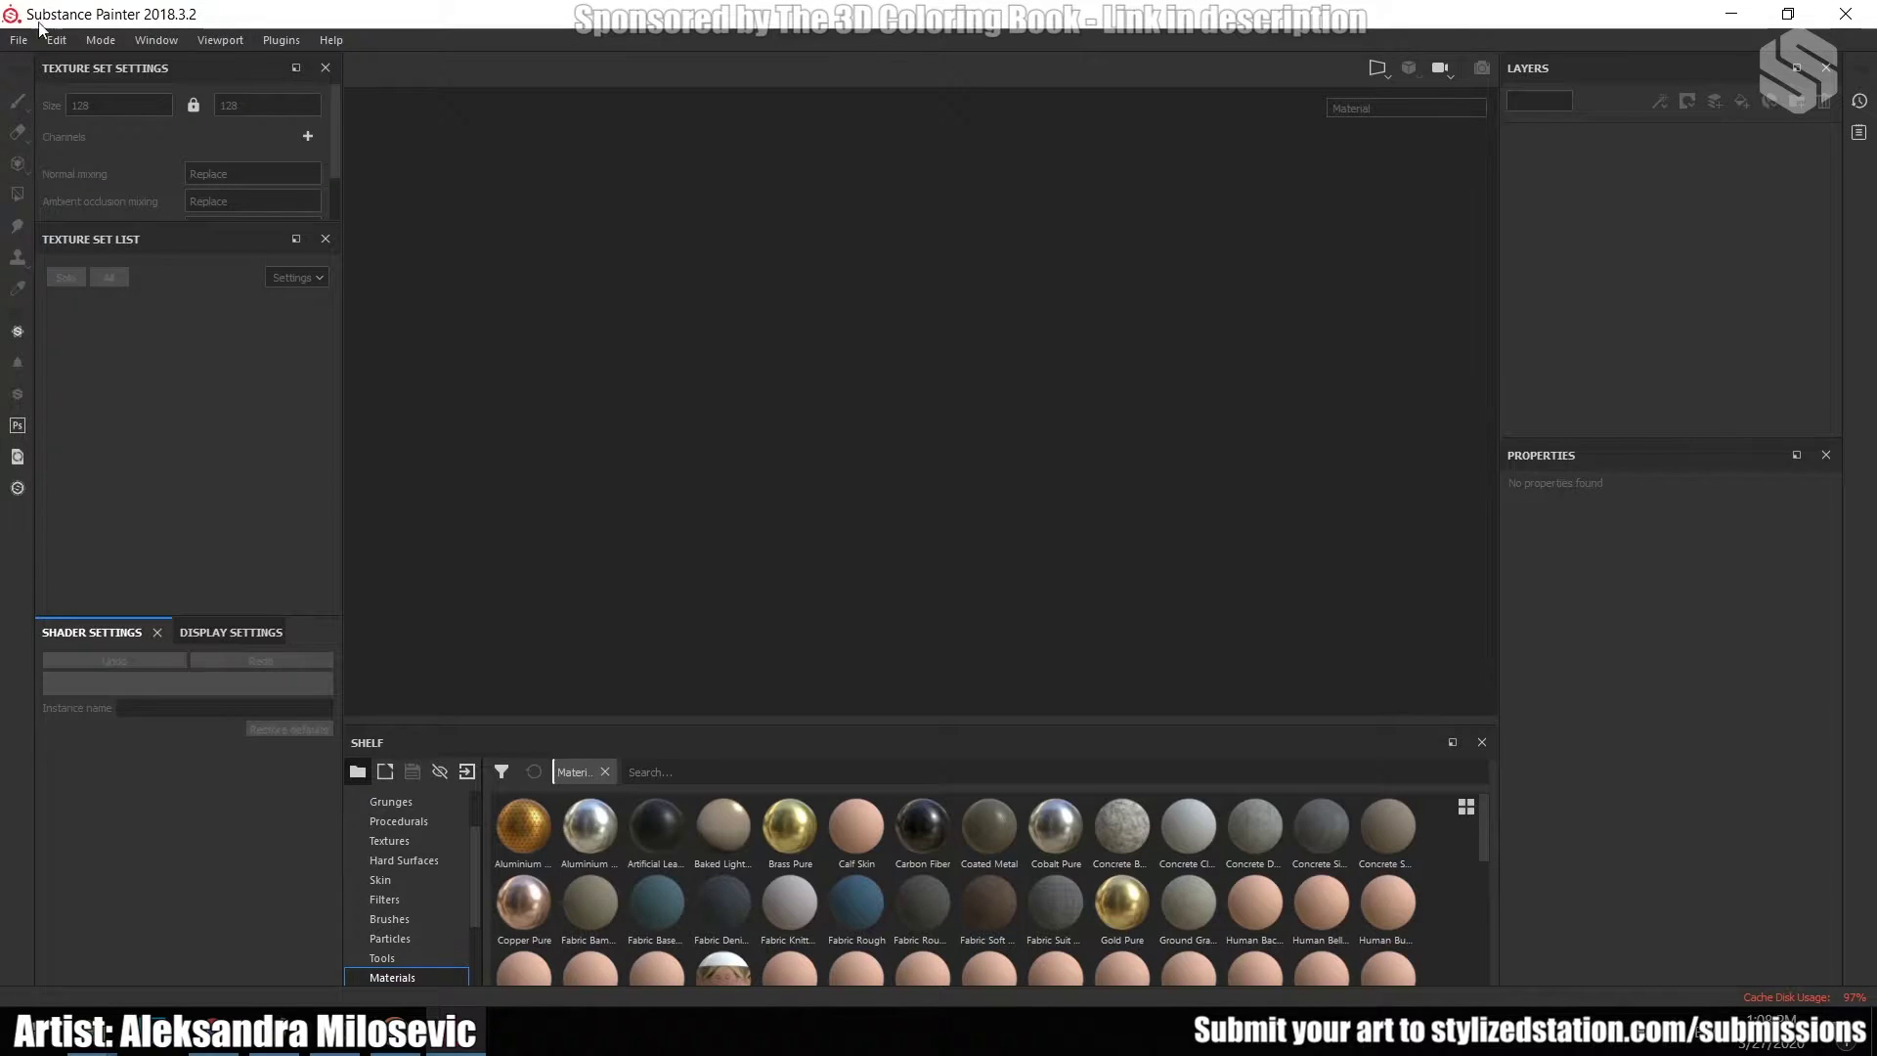
# - Create a new project from the Parrot_low mesh using the PBR - Metallic Roughness template at 1024 document resolution
pyautogui.click(17, 39)
pyautogui.click(178, 96)
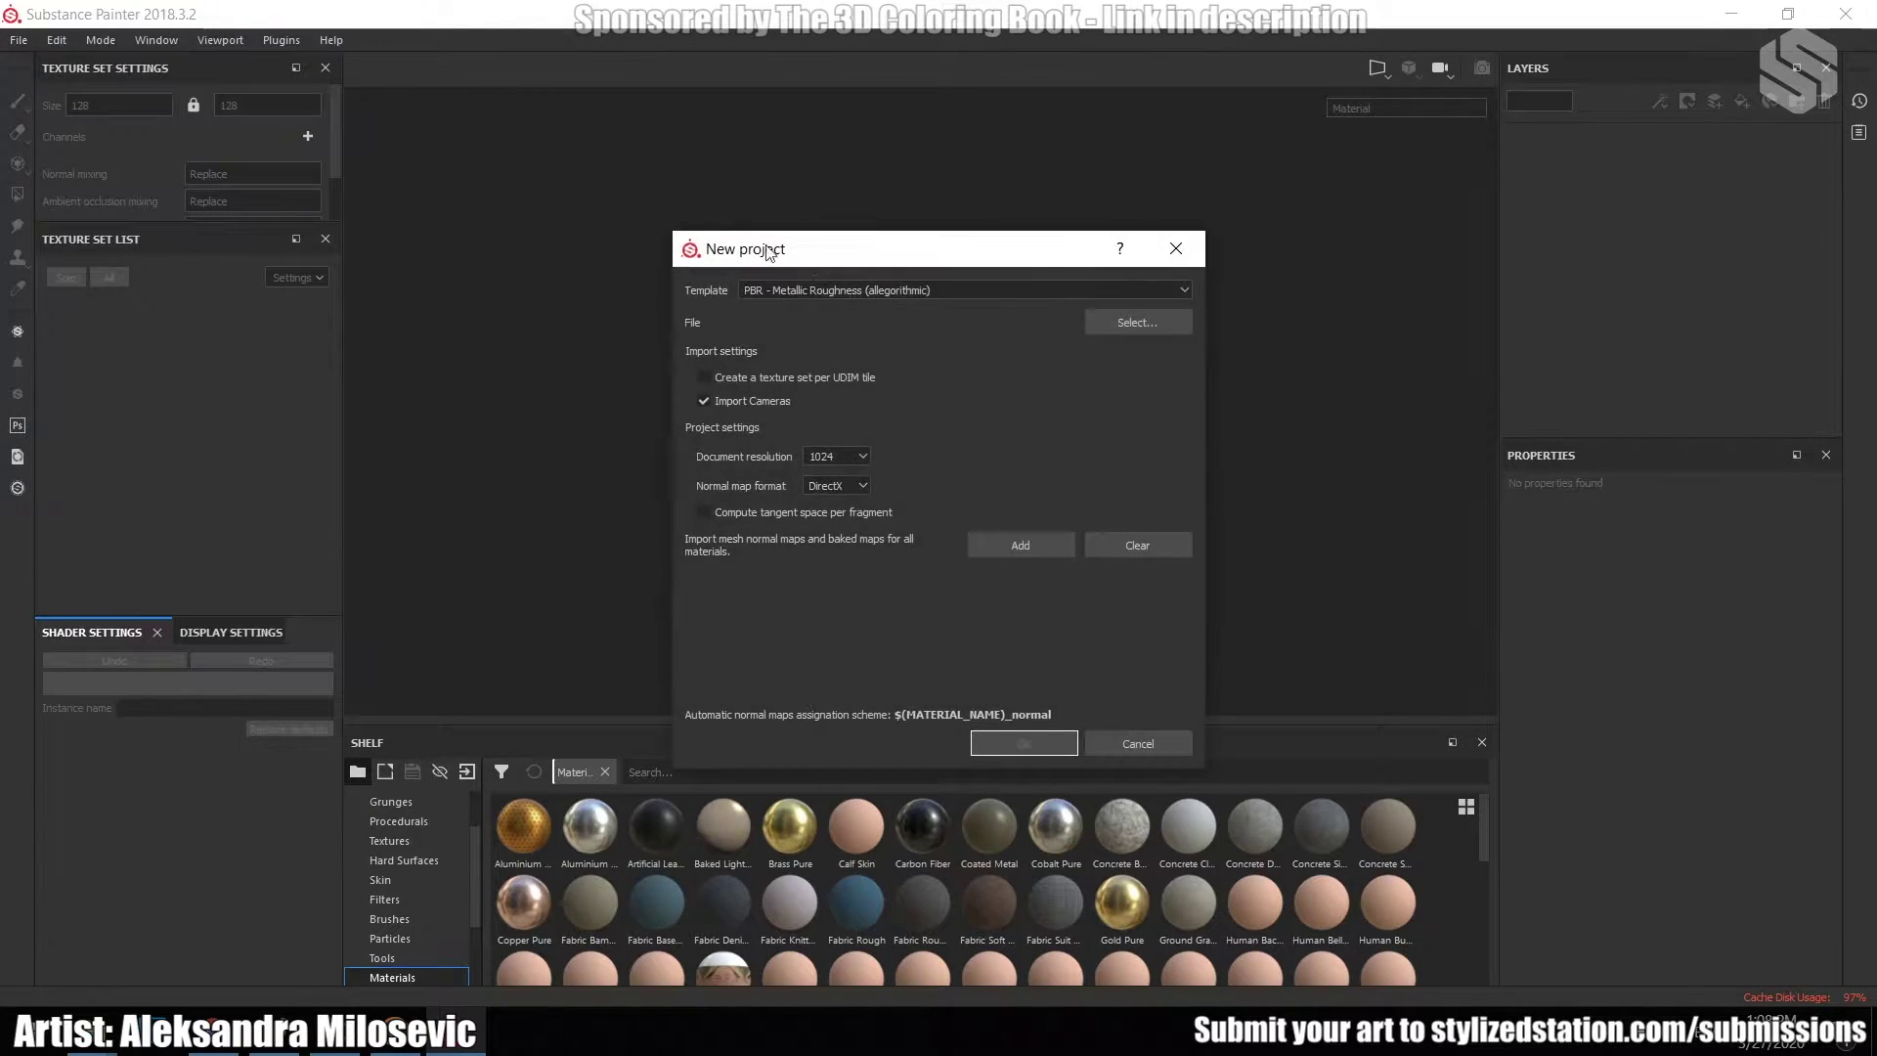
pyautogui.click(1112, 321)
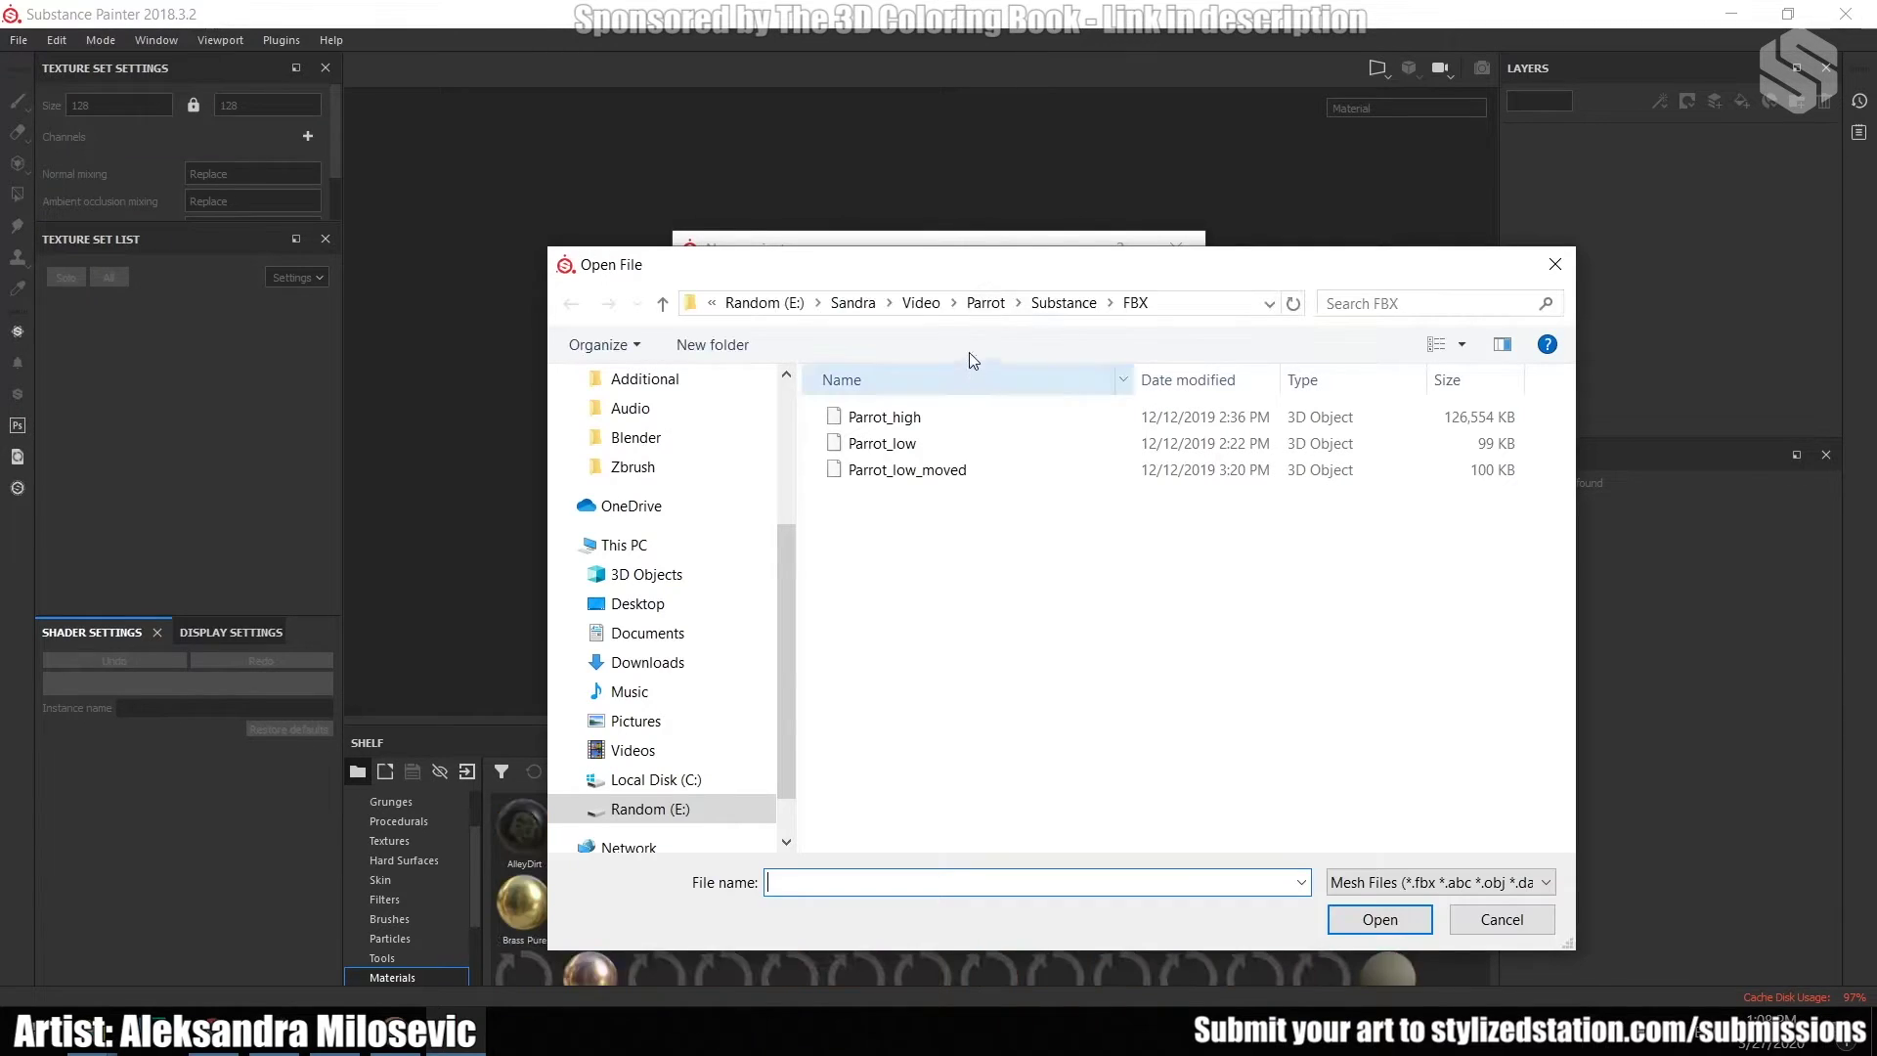
pyautogui.click(969, 444)
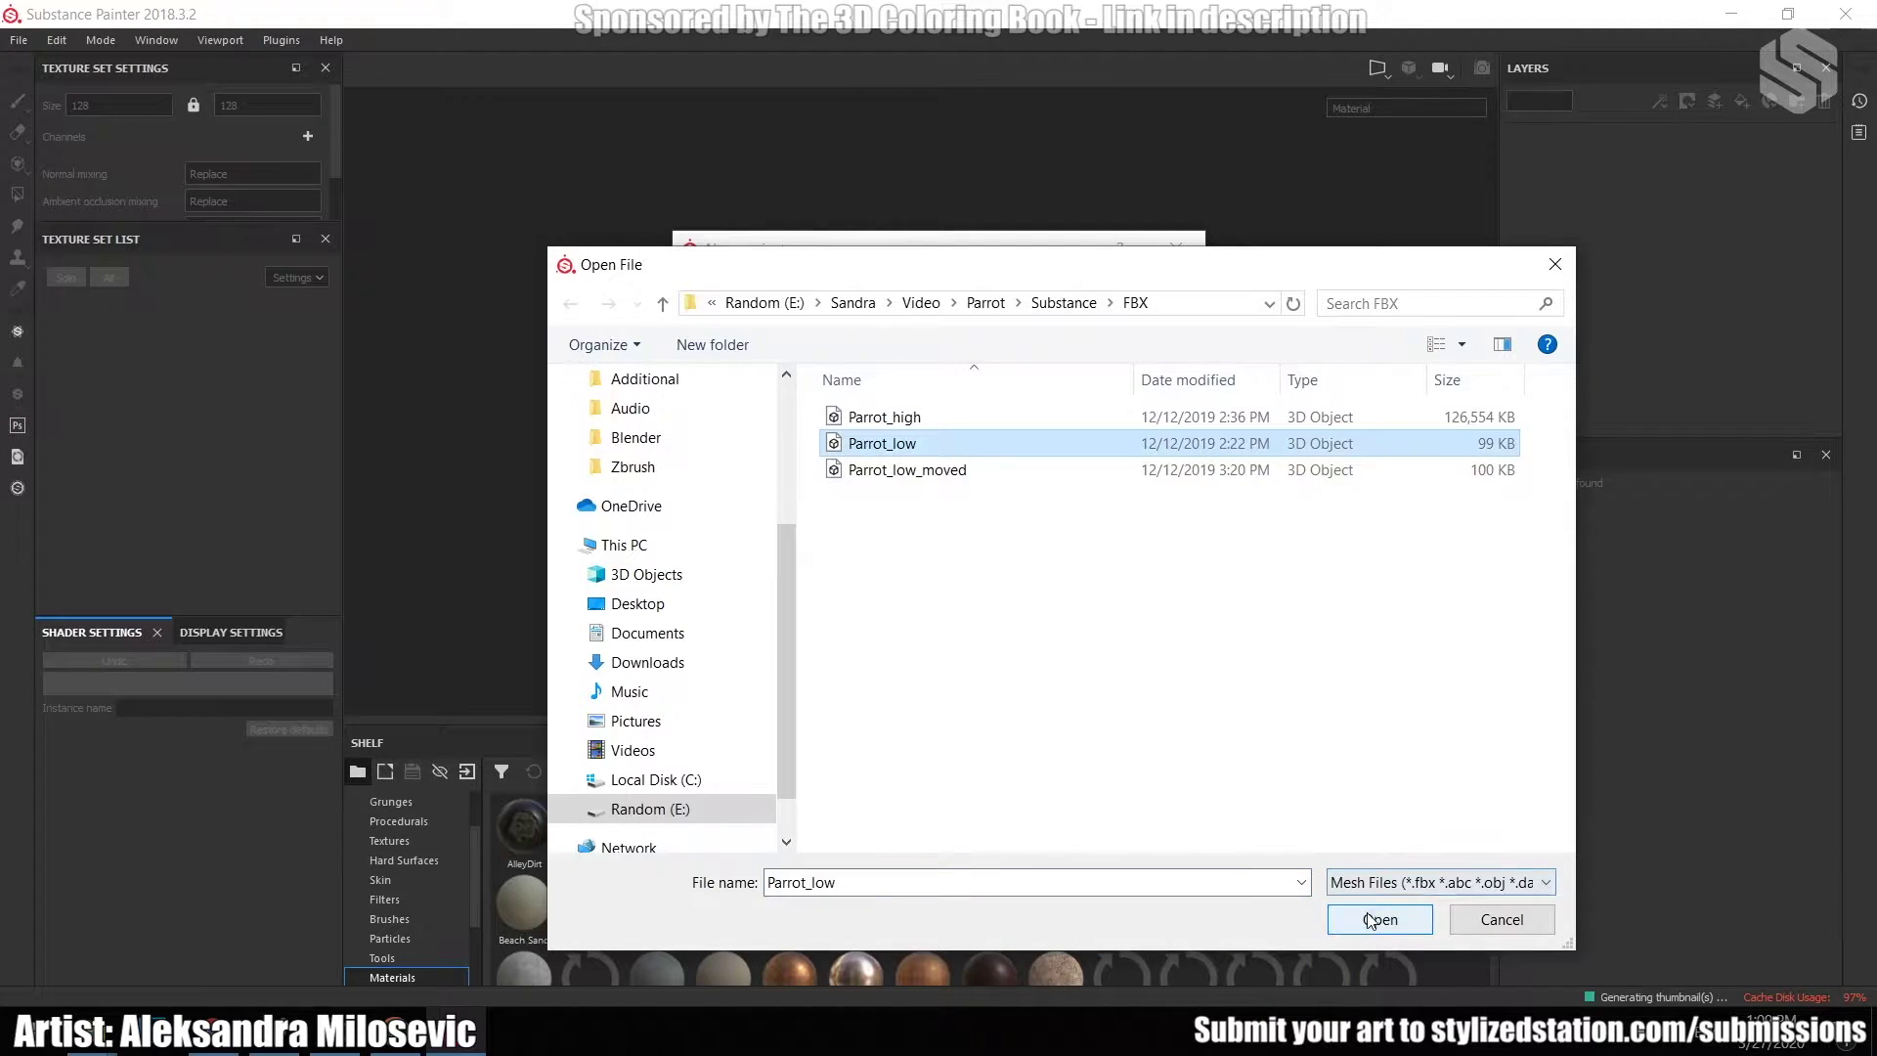
pyautogui.click(1379, 919)
pyautogui.click(1023, 743)
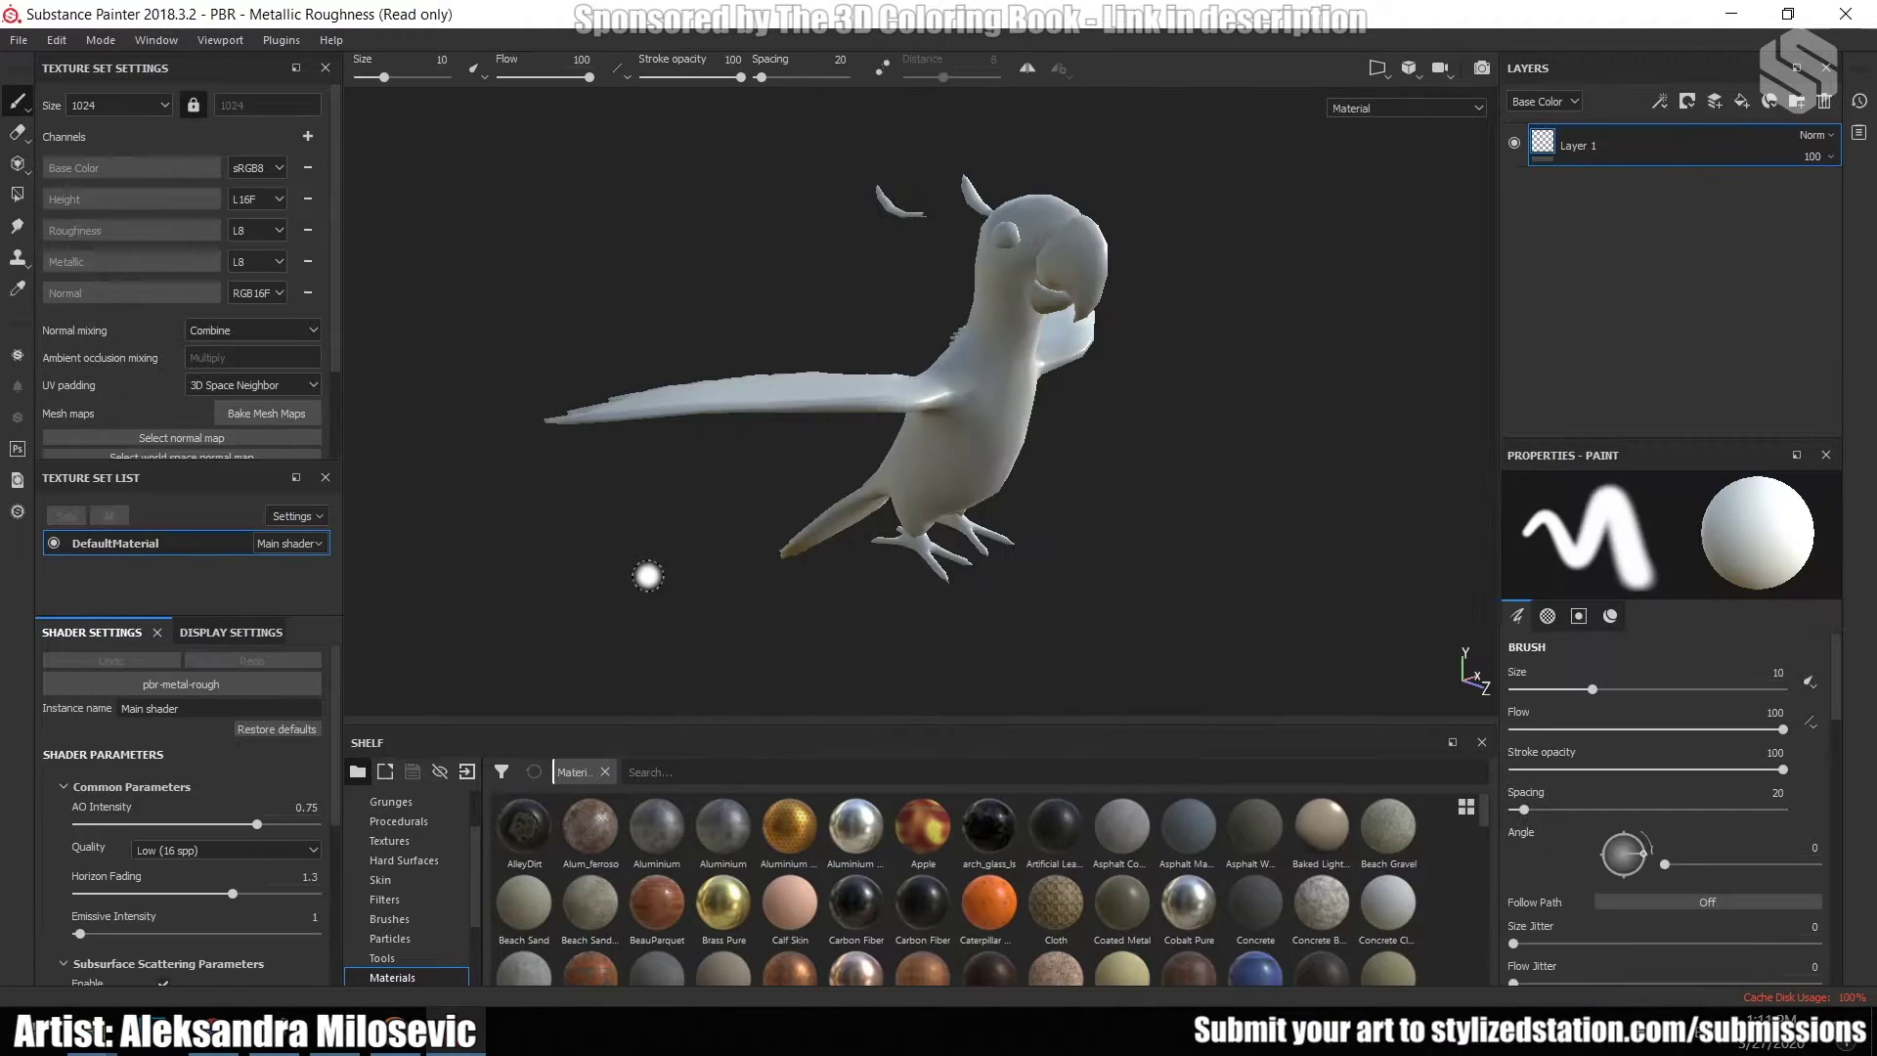
# - Rename the default texture set as Parrot_texture1
pyautogui.doubleClick(102, 543)
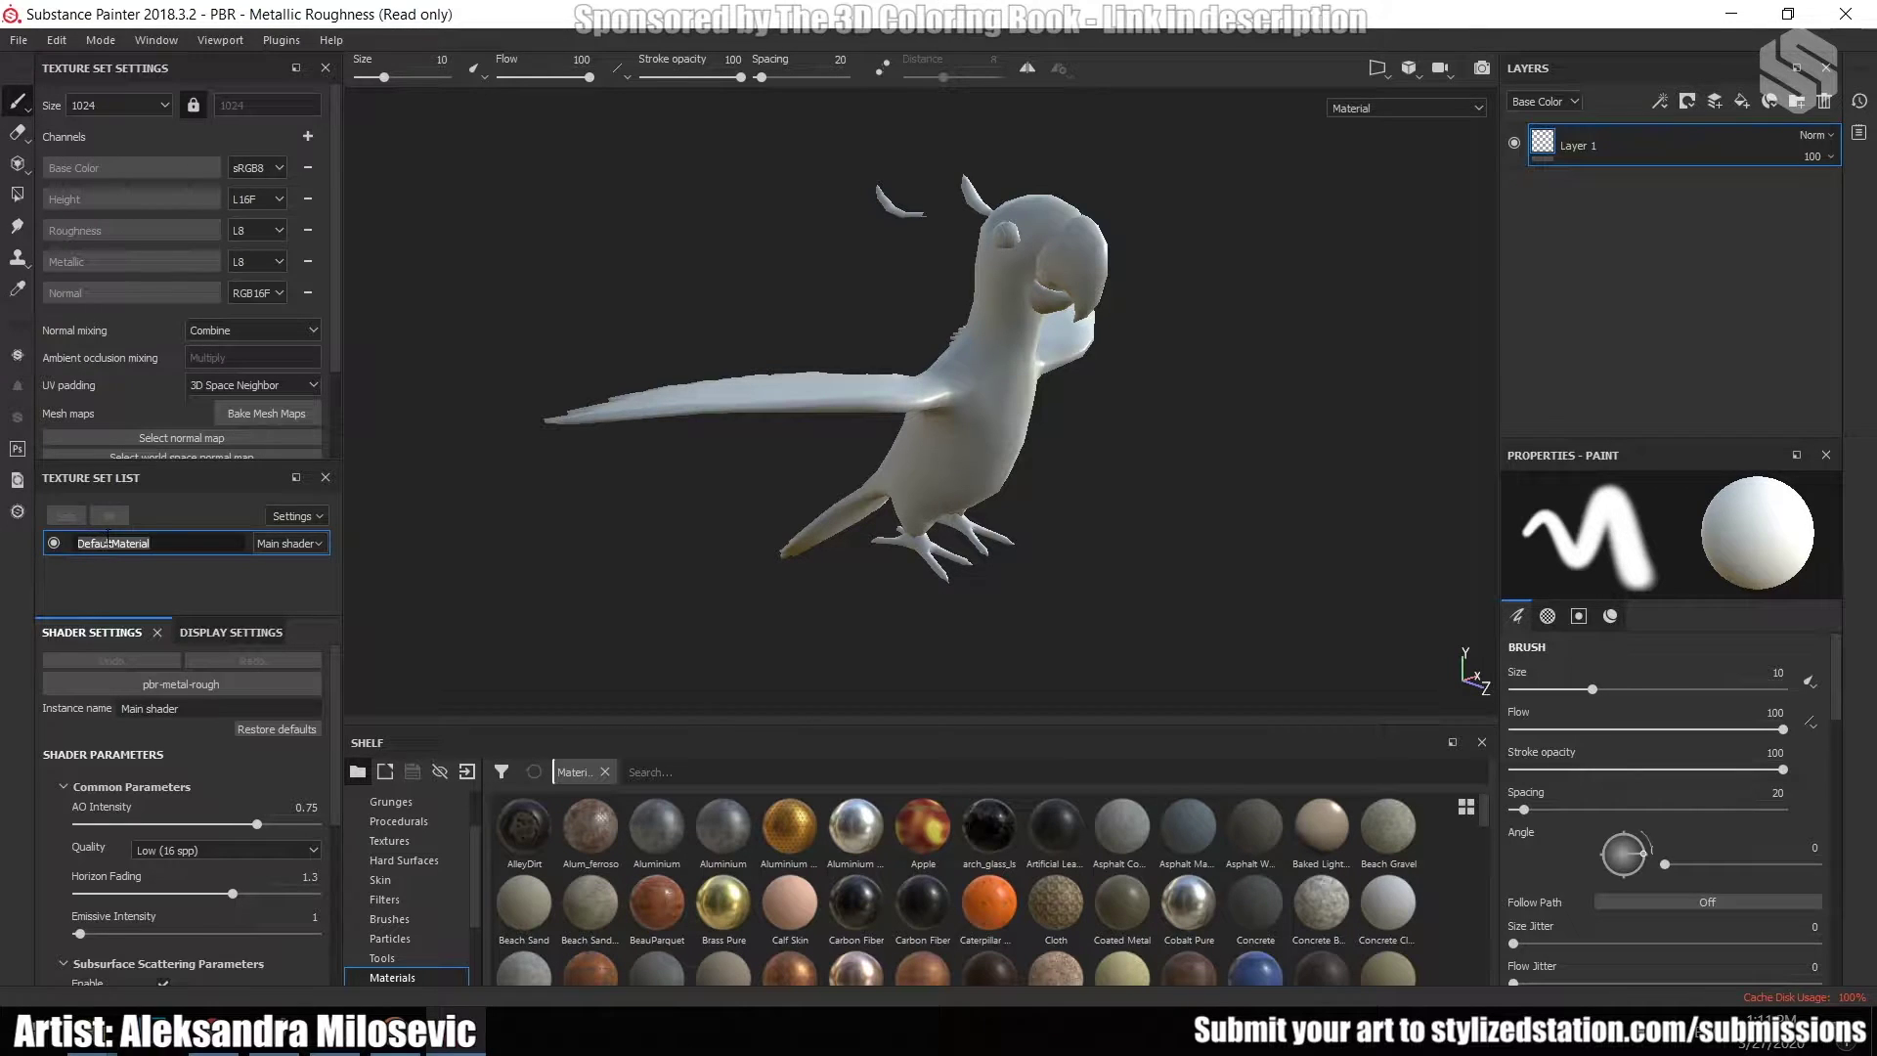
pyautogui.write('Parrot_texture1')
pyautogui.press('Return')
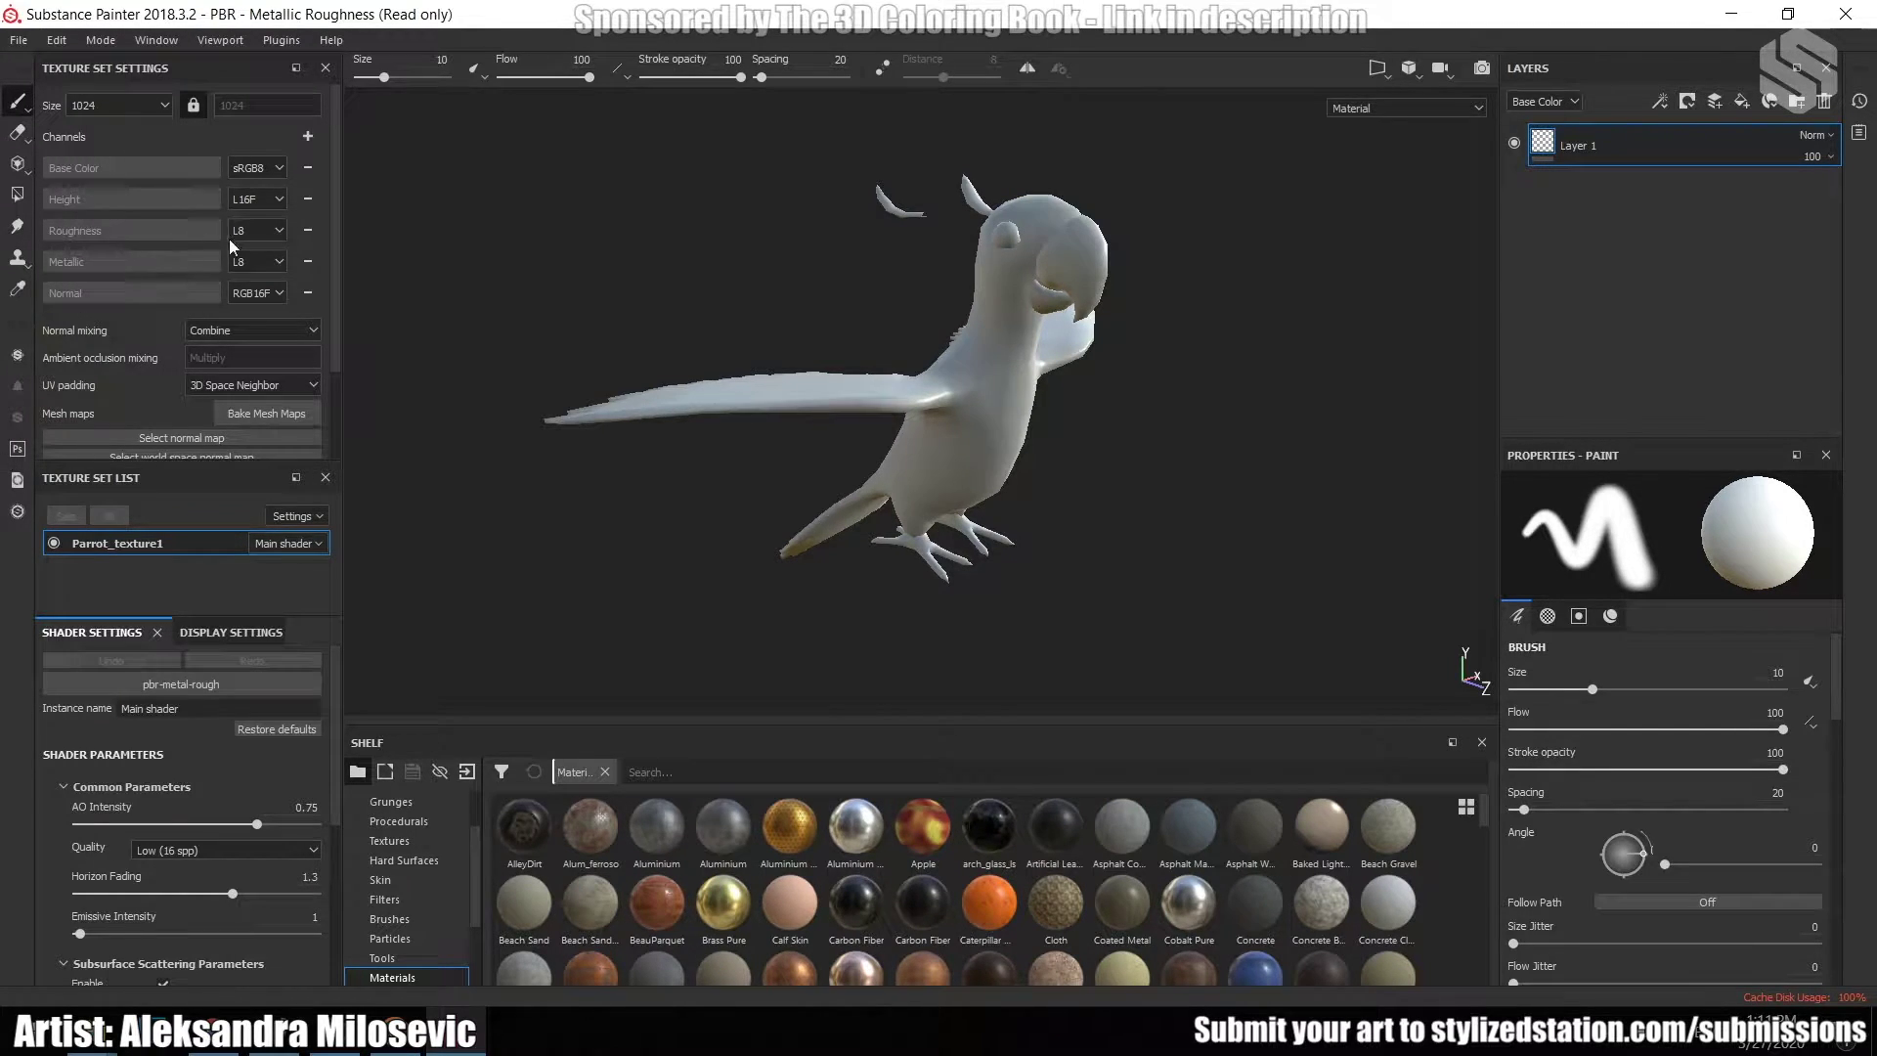
# - Open the mesh map baking settings and set high-to-low-poly matching to By Mesh Name
pyautogui.click(251, 414)
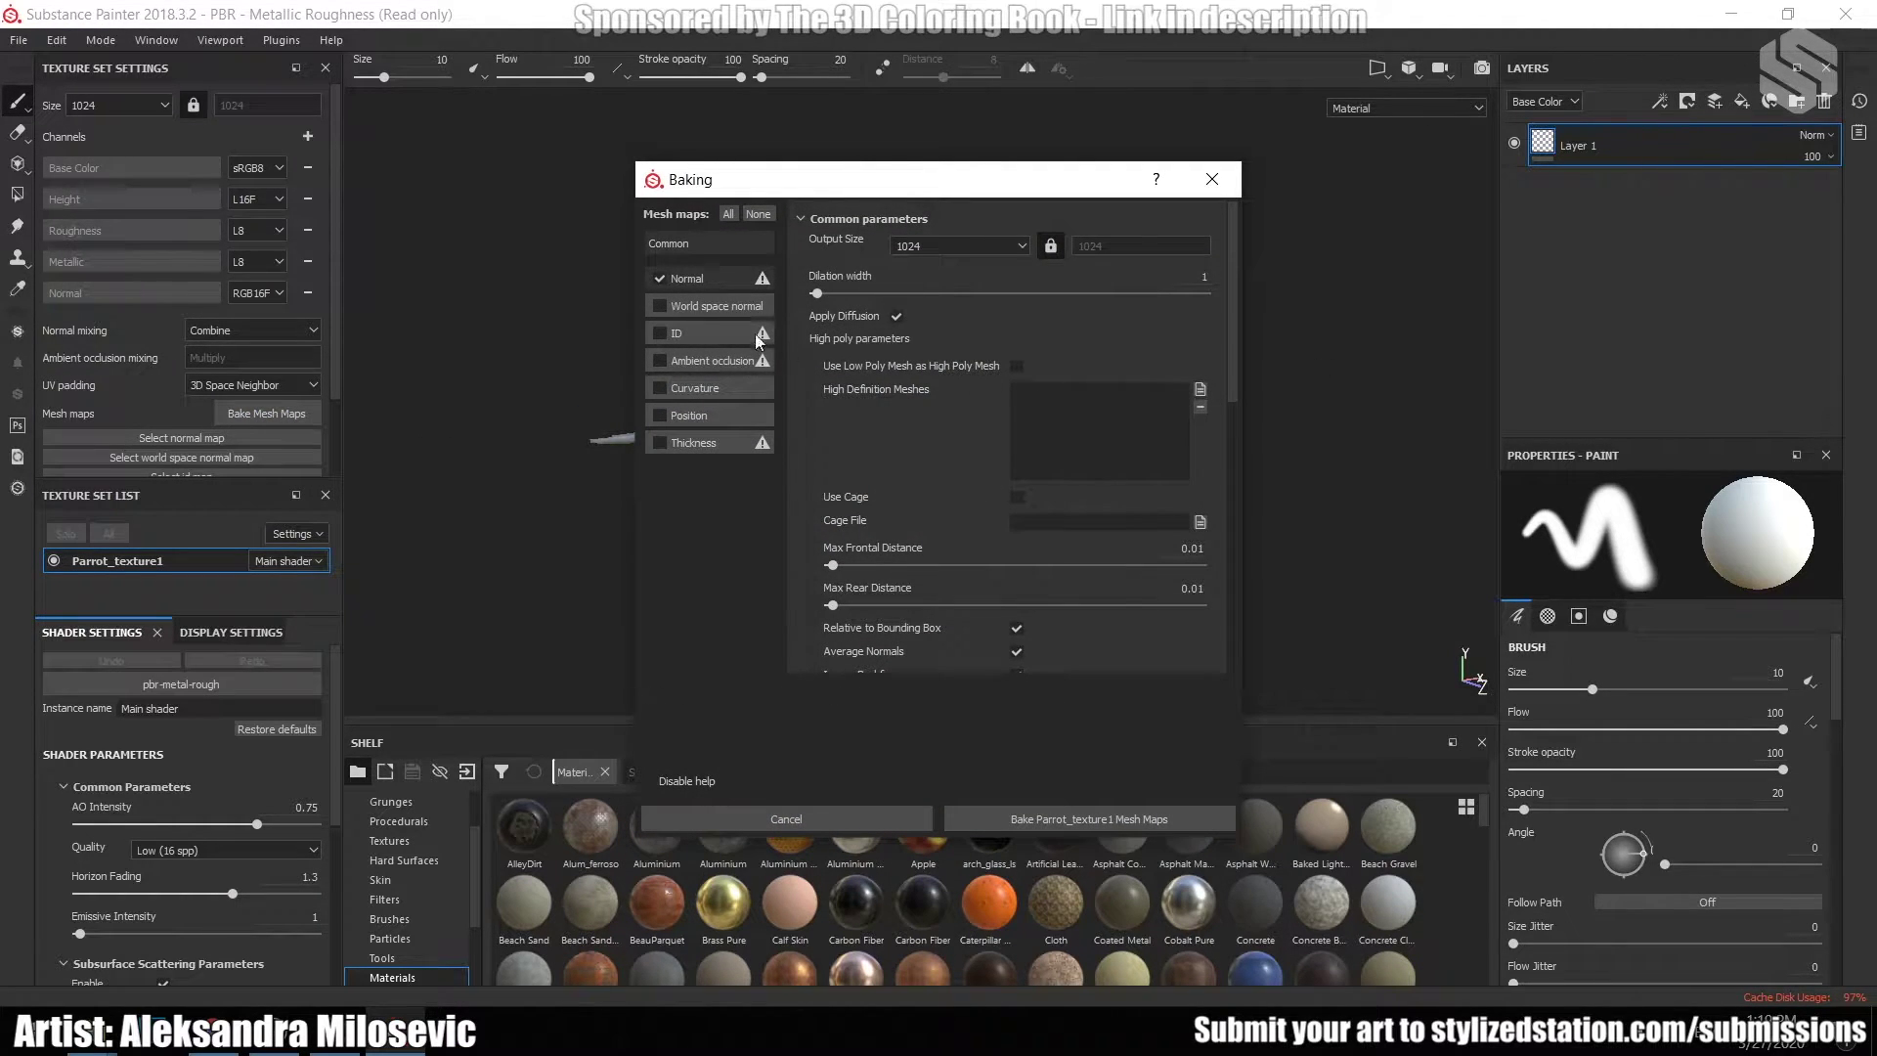
pyautogui.scroll(-3, 923, 466)
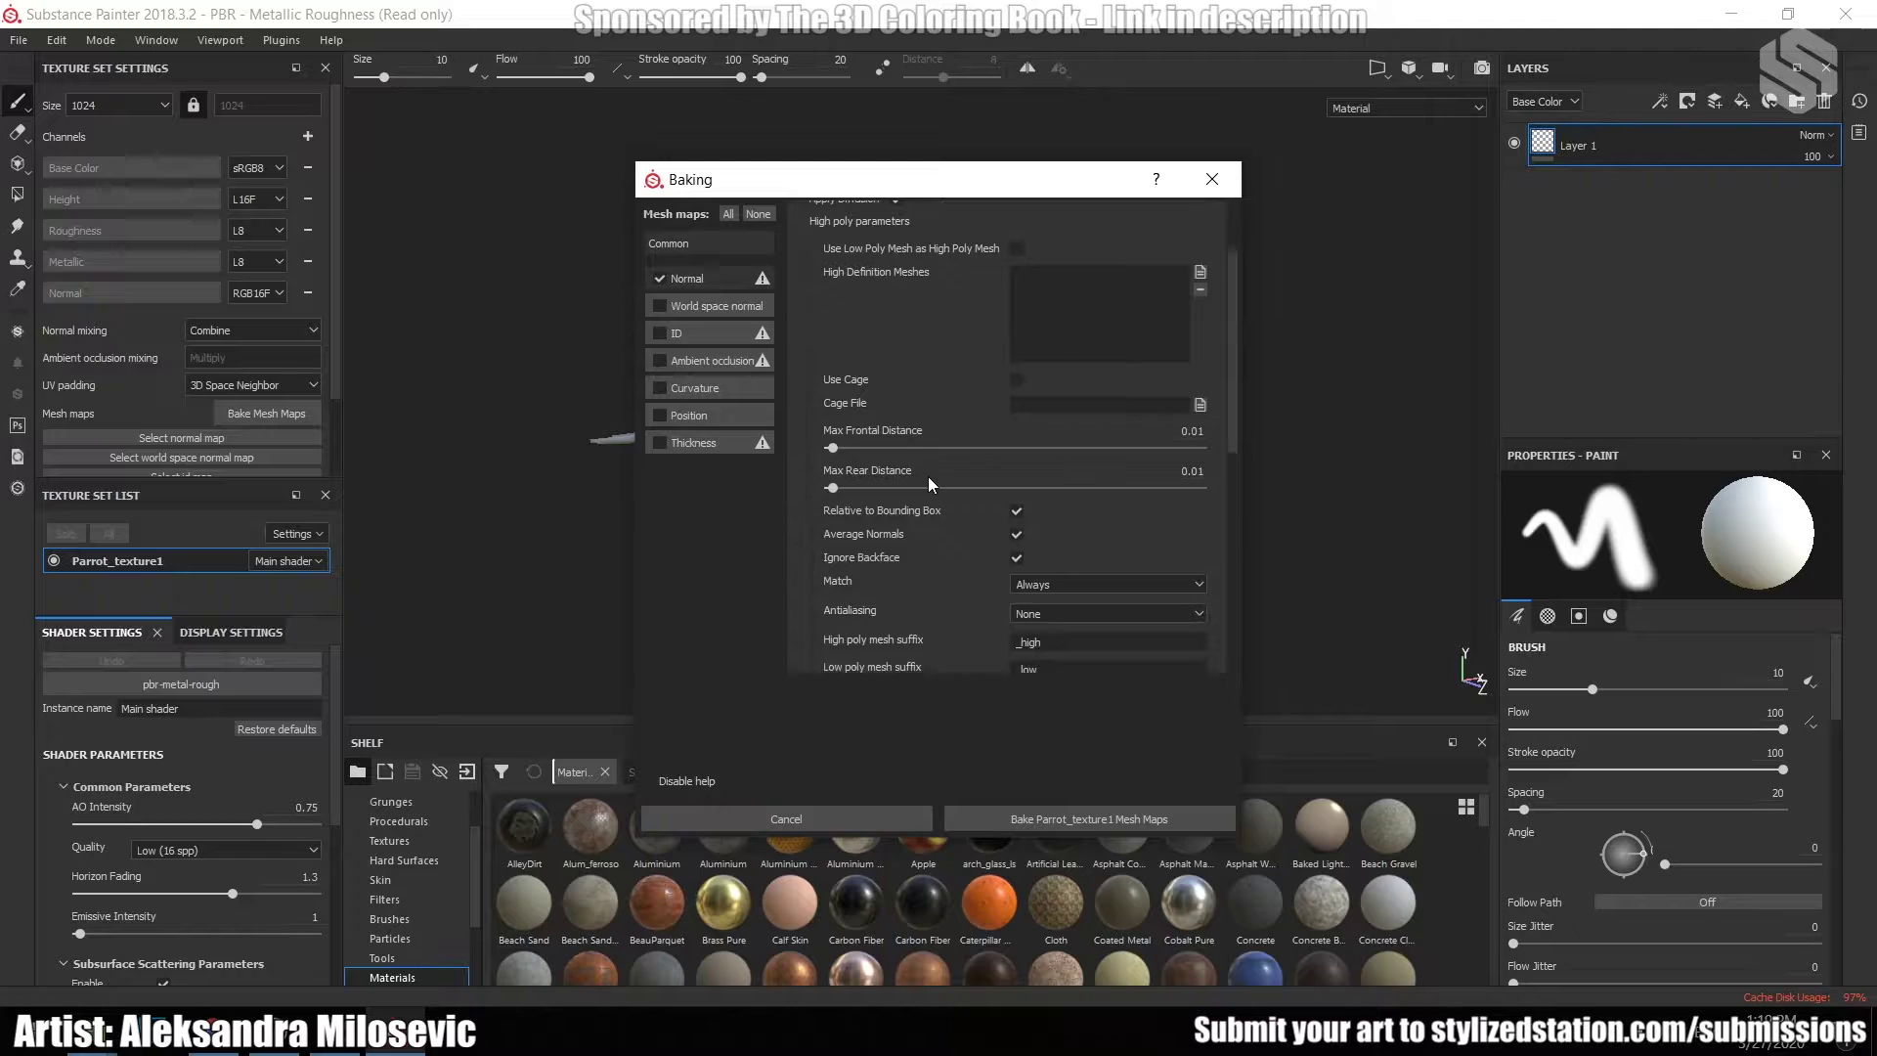
pyautogui.scroll(-3, 1056, 610)
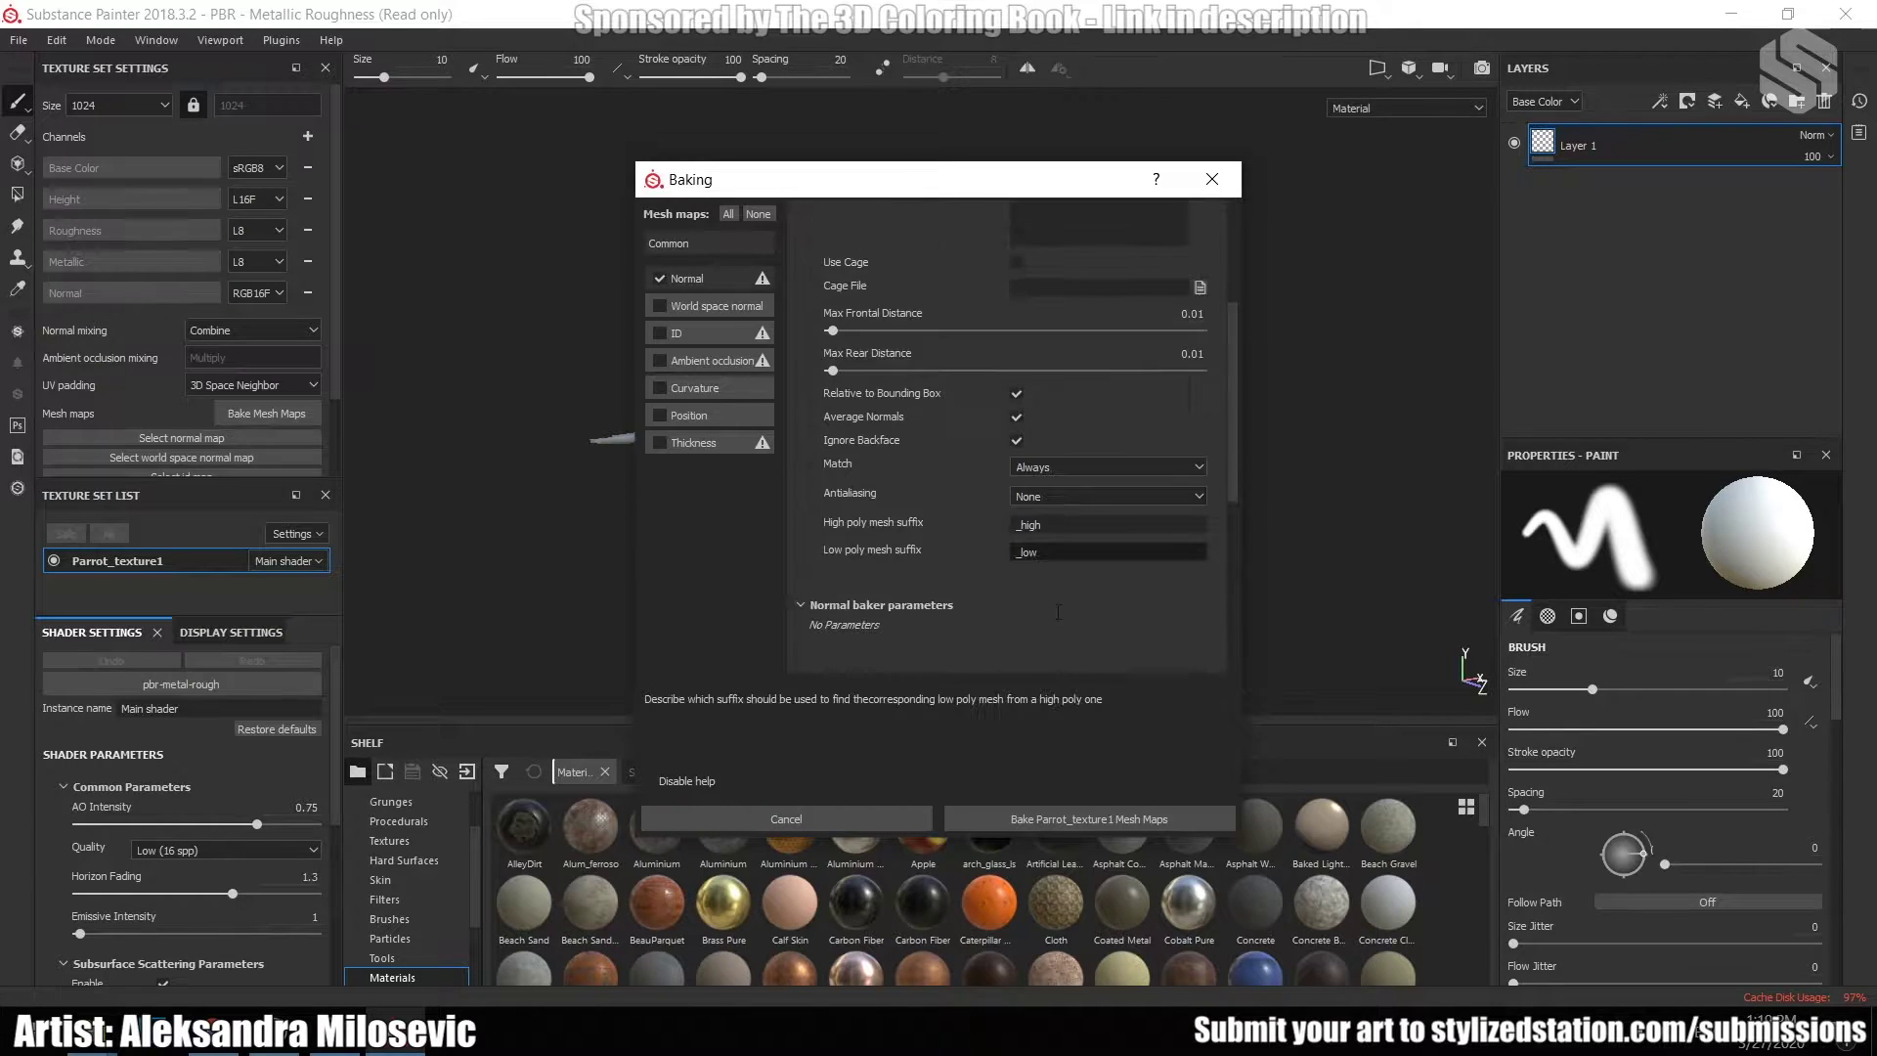
pyautogui.click(1066, 468)
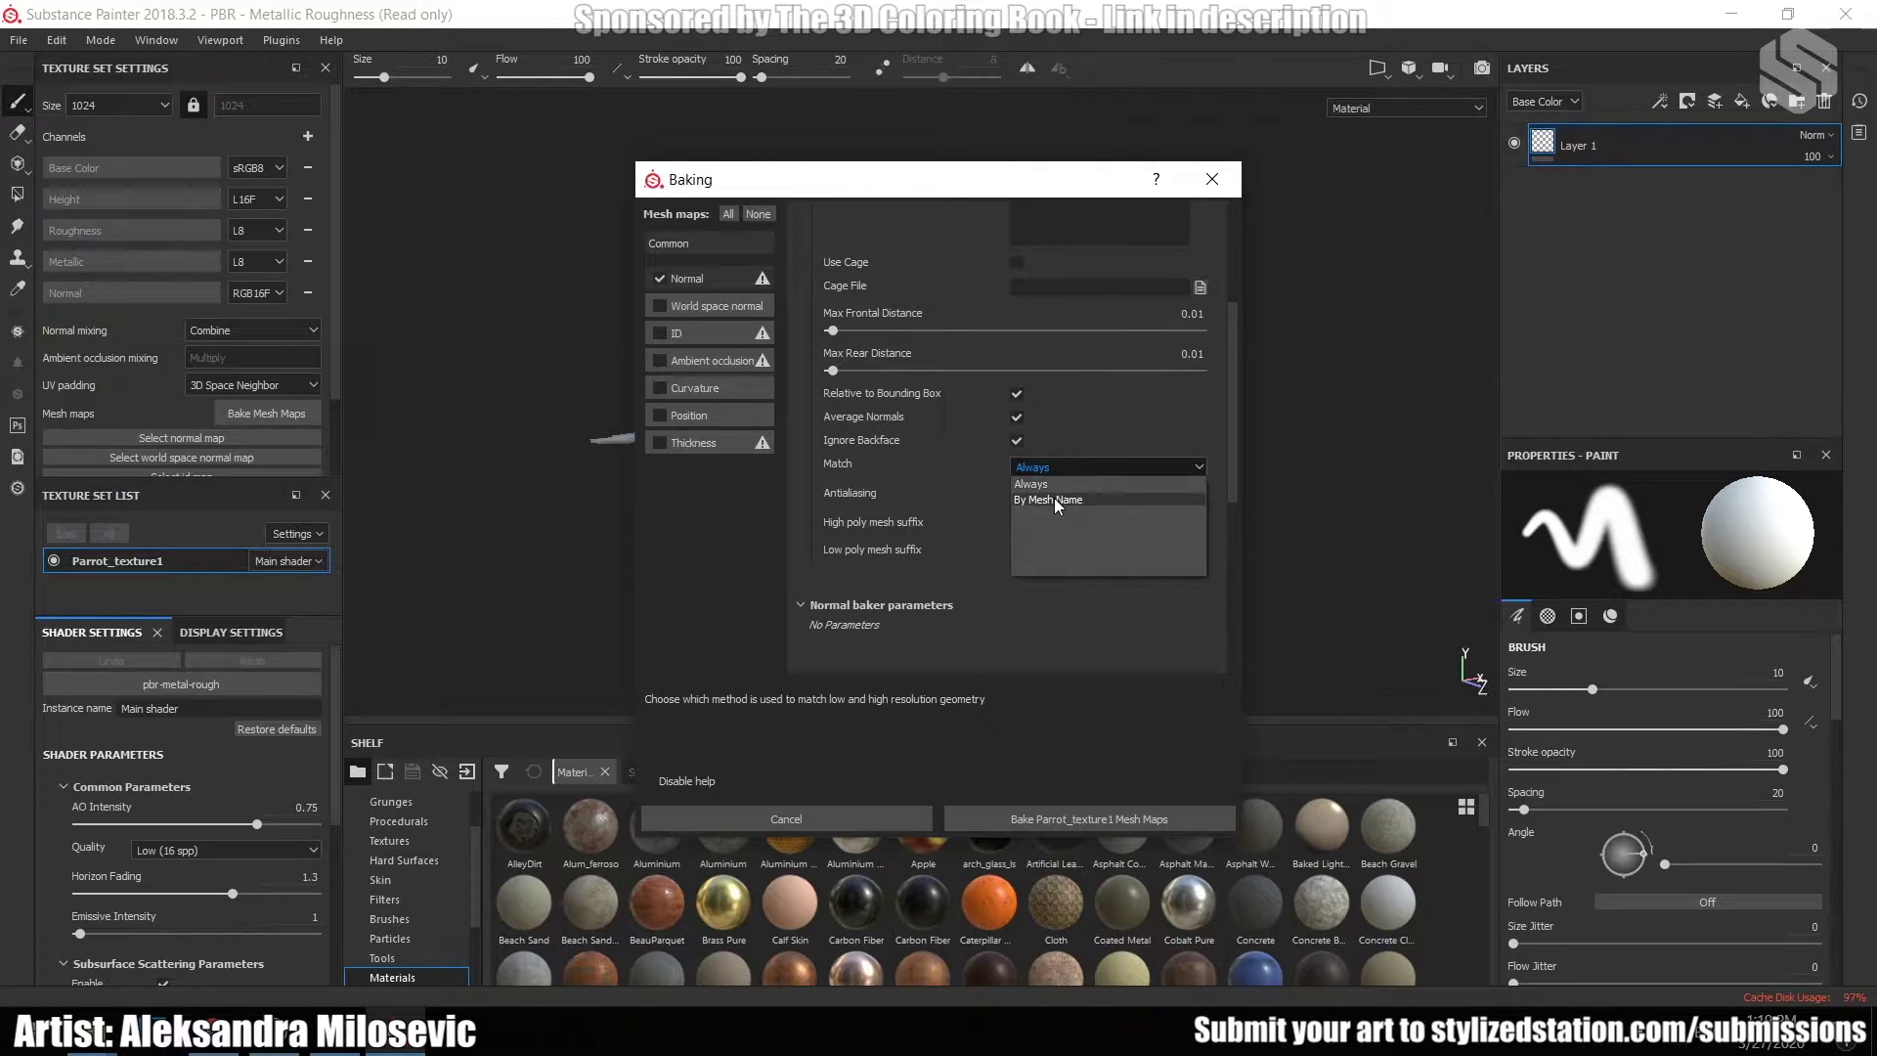
pyautogui.click(1054, 497)
# - Set the baking output size to 2048 and load Parrot_high as the high definition mesh
pyautogui.scroll(4, 1095, 456)
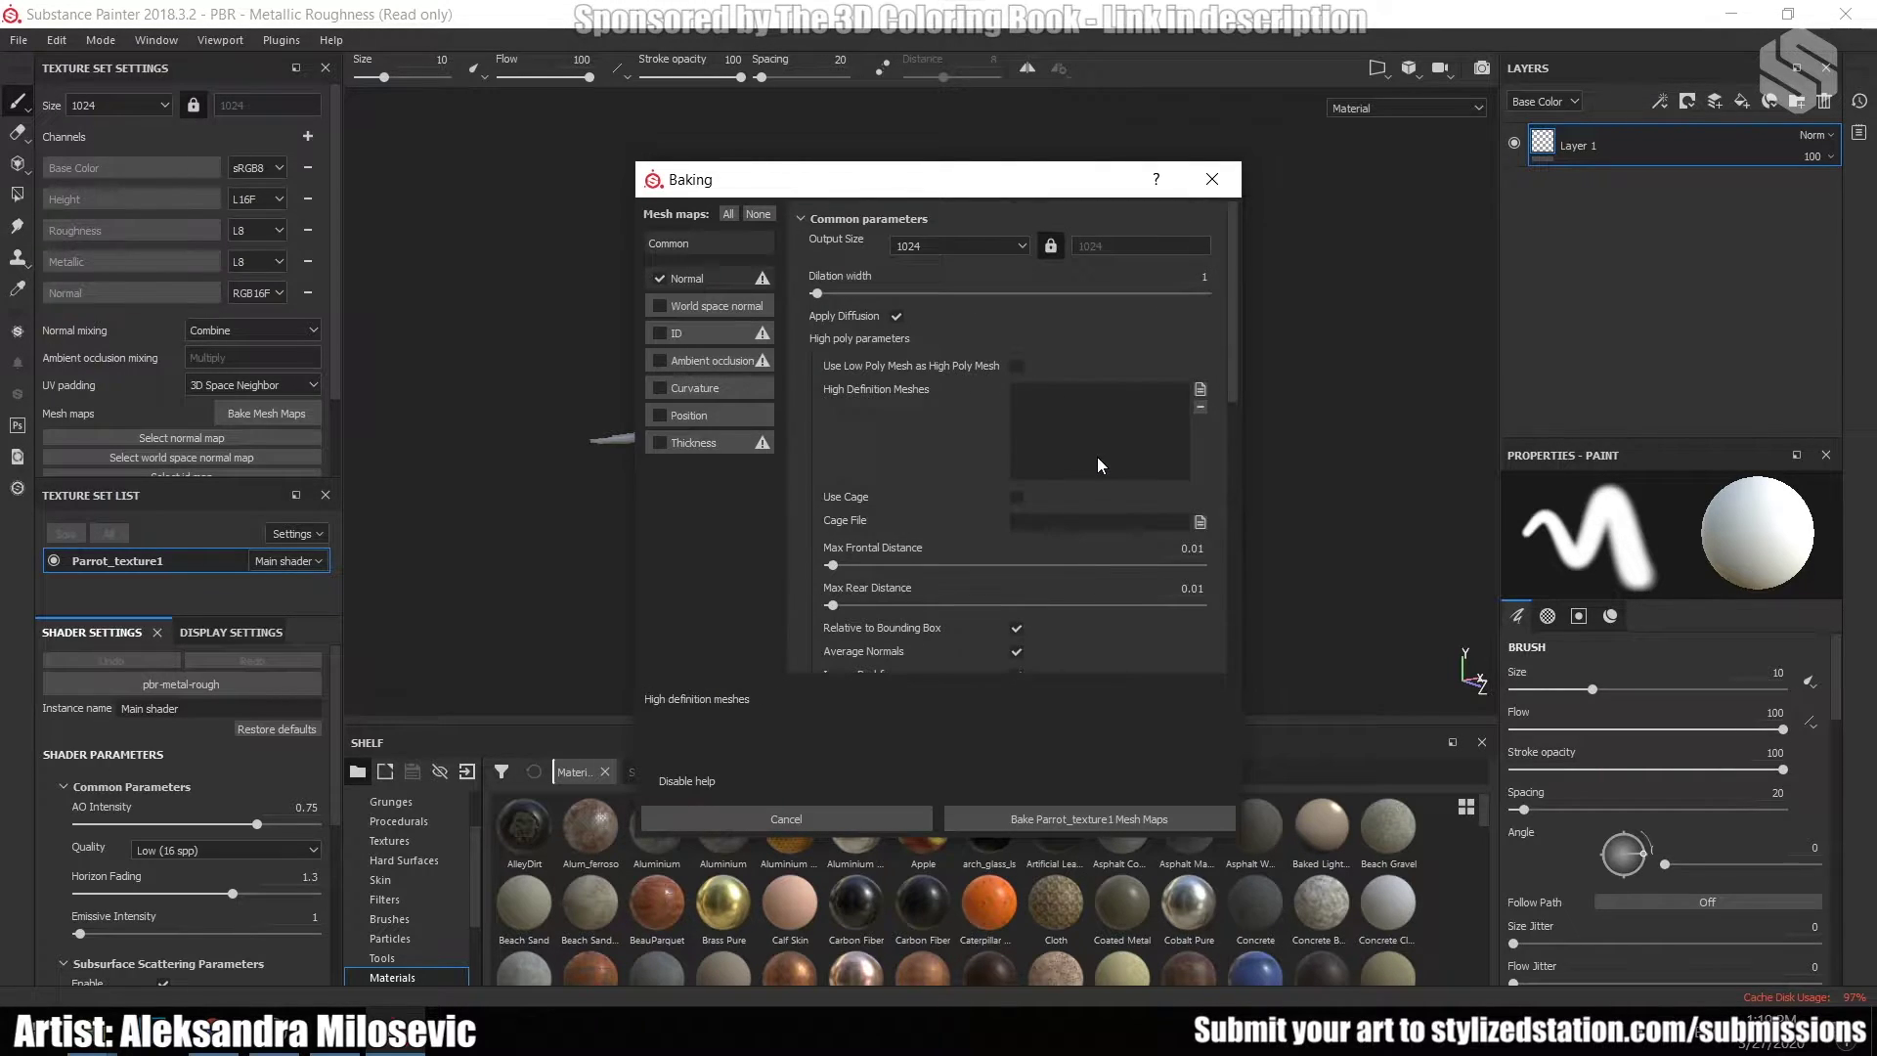
pyautogui.click(1003, 246)
pyautogui.click(933, 355)
pyautogui.click(1201, 390)
pyautogui.click(1028, 370)
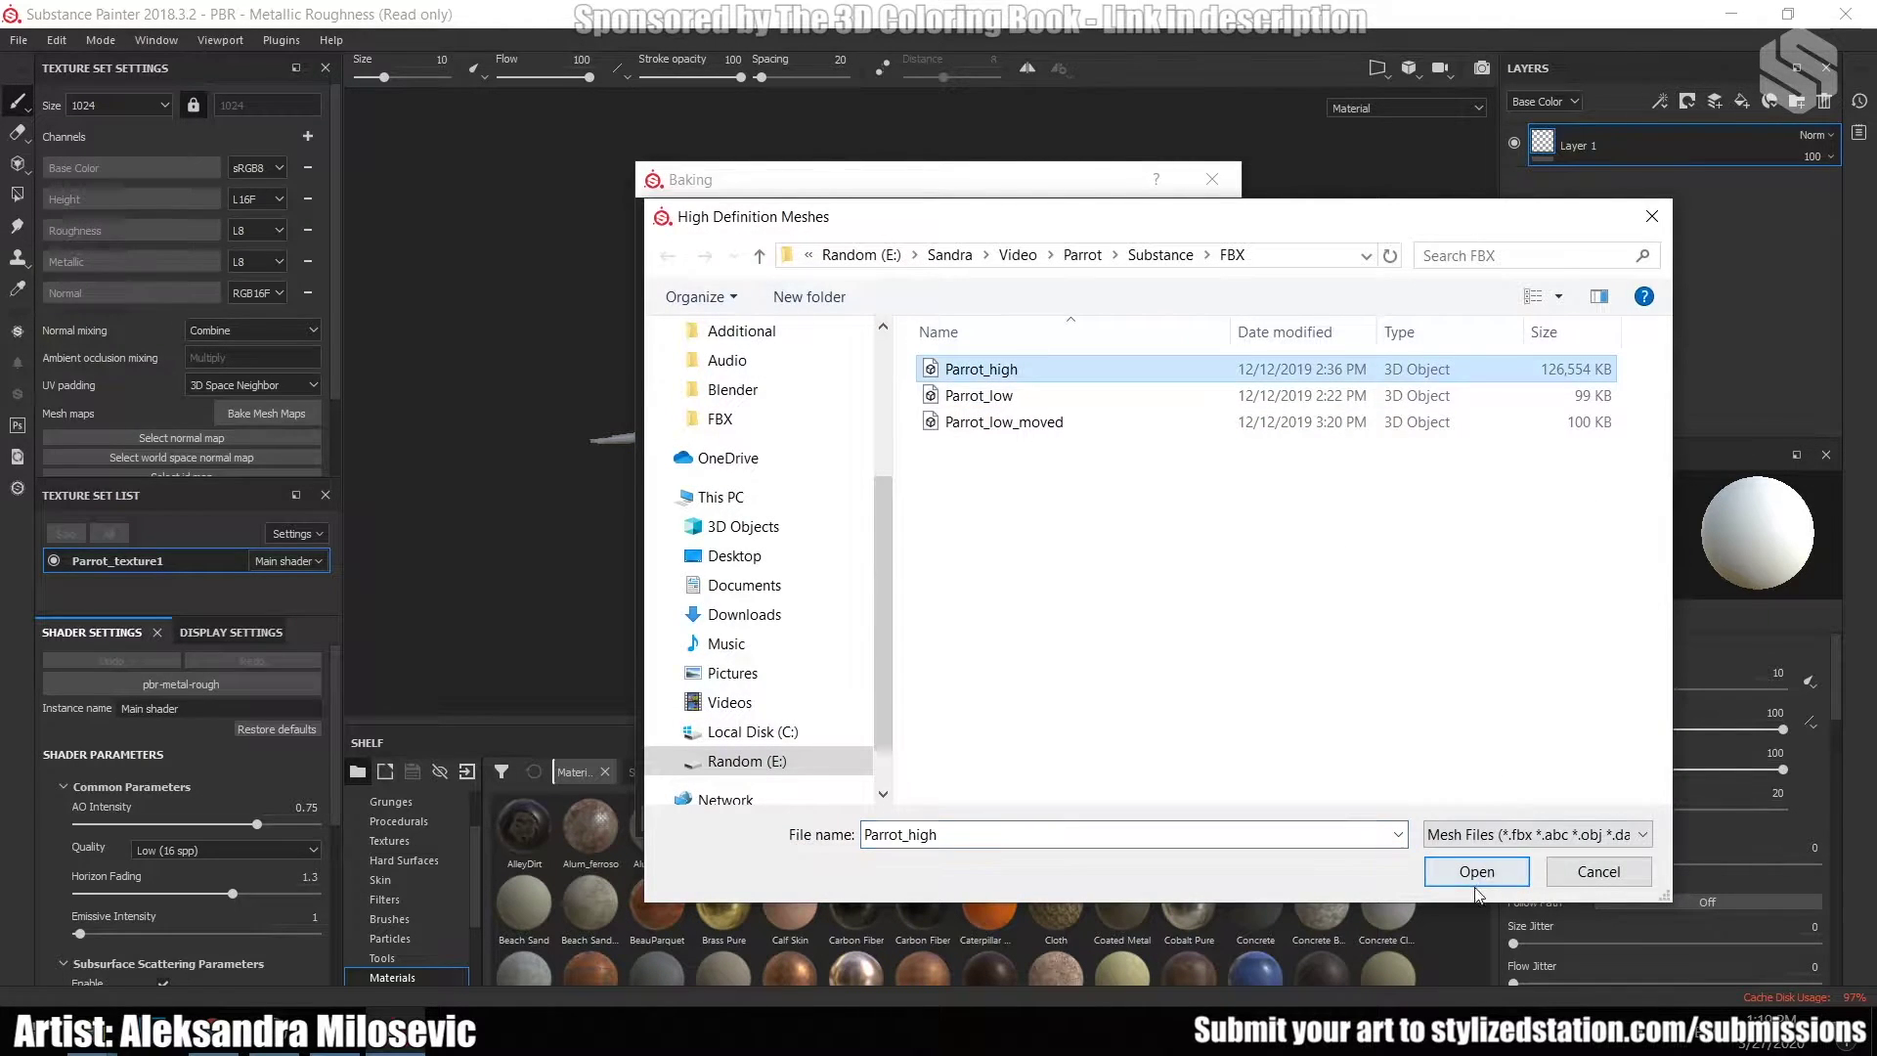
pyautogui.click(1477, 871)
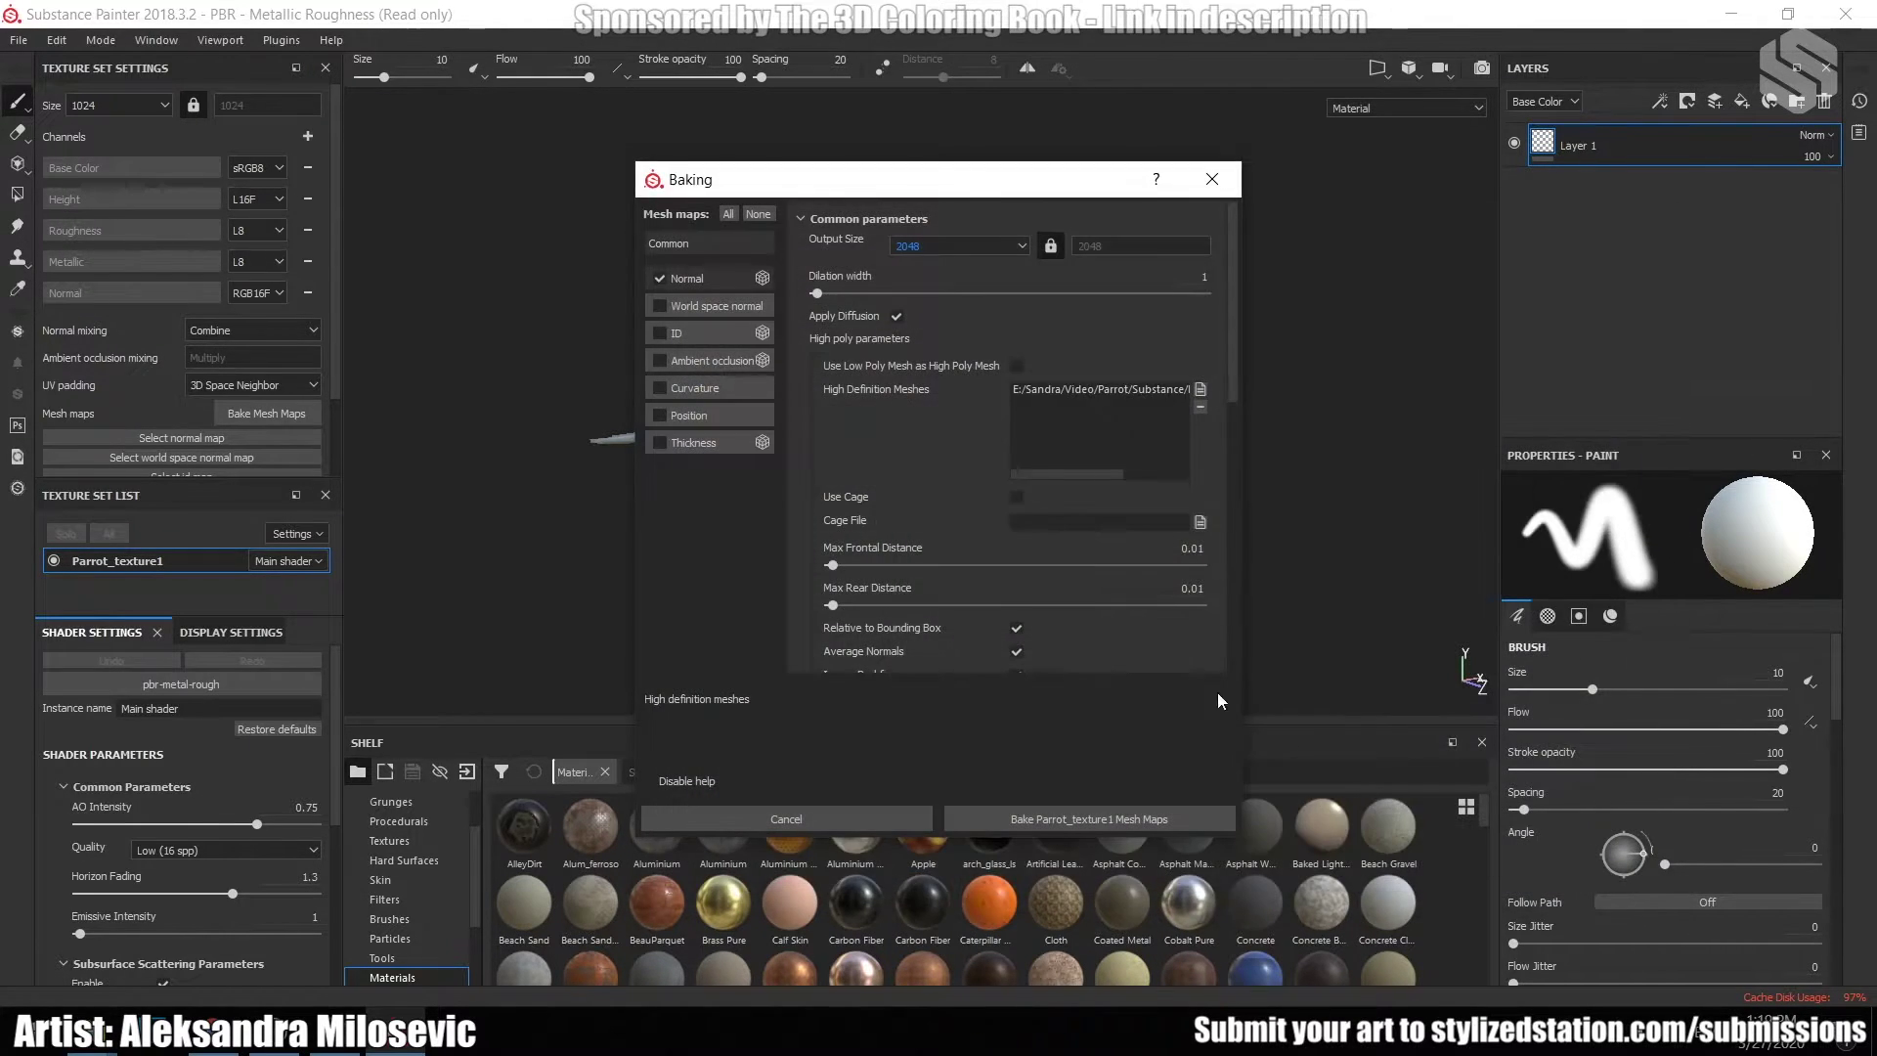
# - Bake the Parrot_texture1 normal map and inspect the result on the parrot's wing feathers and body
pyautogui.click(1110, 817)
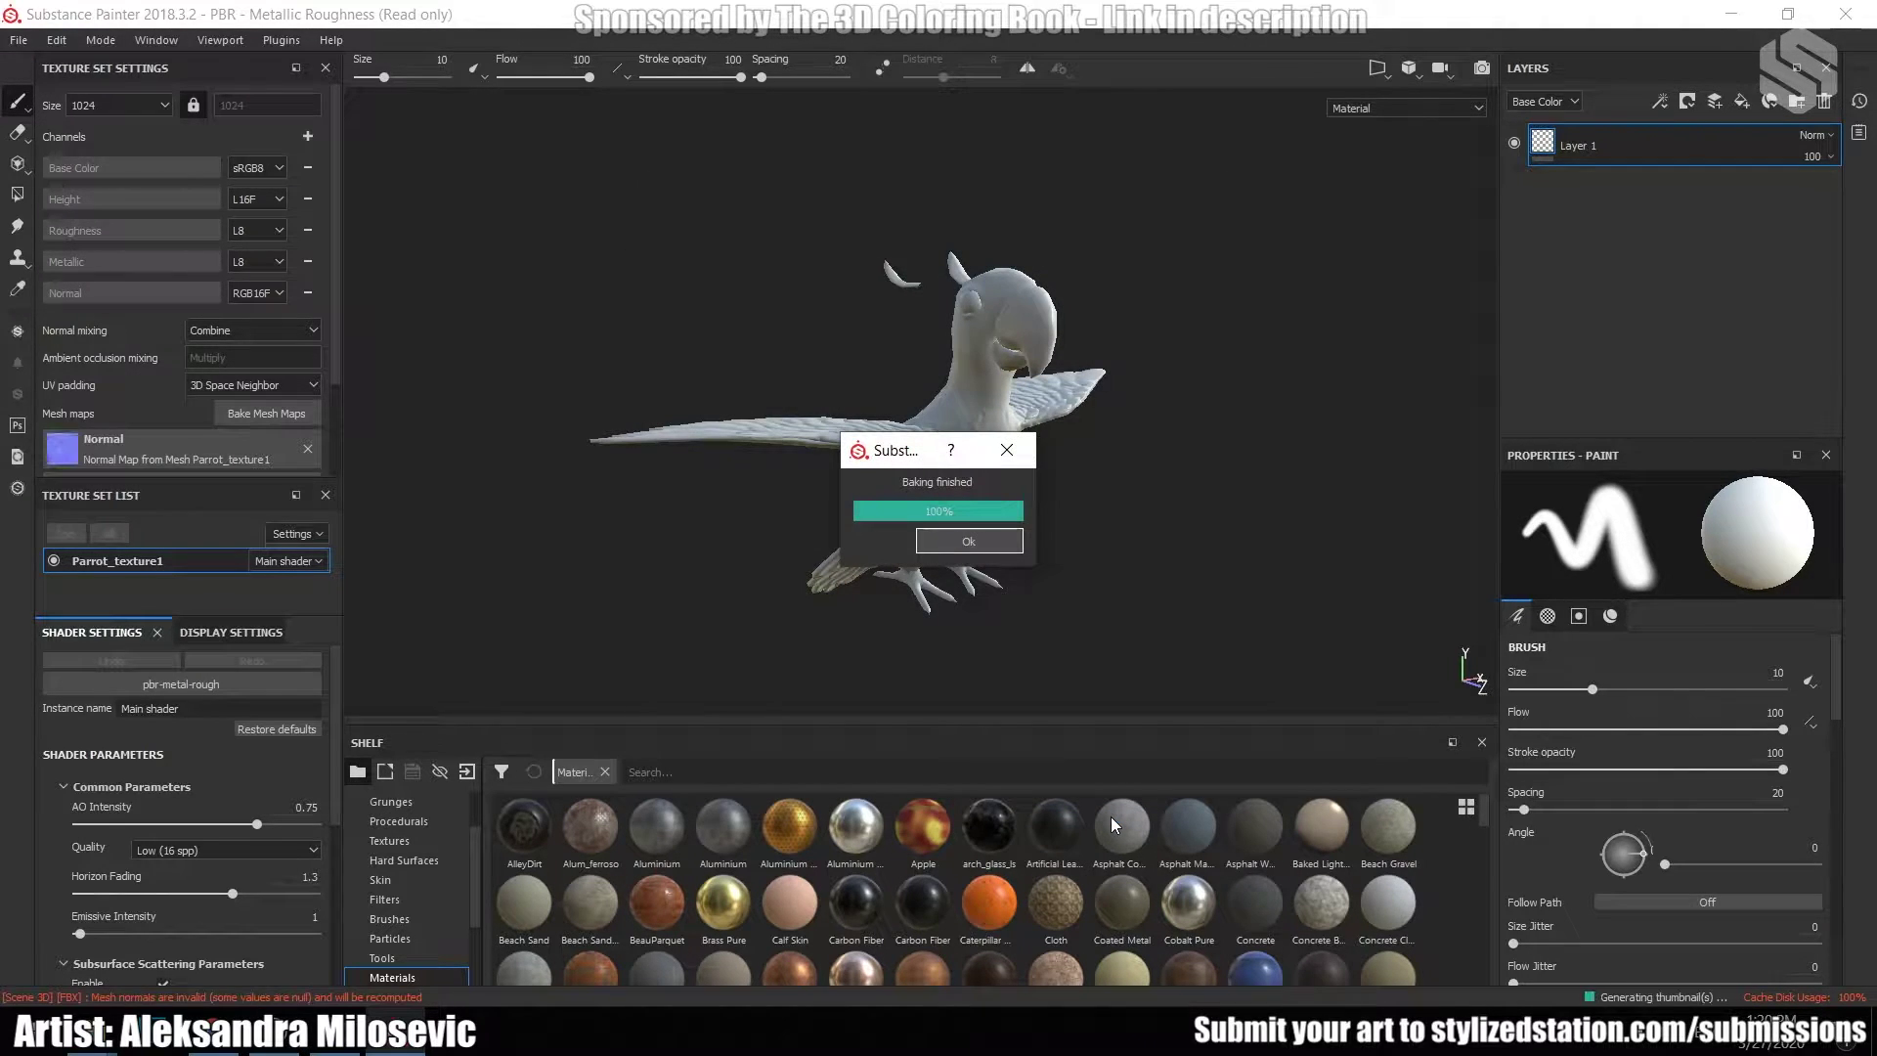
pyautogui.press('Return')
pyautogui.scroll(3, 860, 436)
pyautogui.scroll(3, 860, 436)
pyautogui.moveTo(825, 374)
pyautogui.keyDown('alt'); pyautogui.mouseDown()
pyautogui.moveTo(766, 394)
pyautogui.moveTo(724, 443)
pyautogui.mouseUp(); pyautogui.keyUp('alt')
pyautogui.keyDown('alt'); pyautogui.moveTo(725, 444); pyautogui.dragTo(821, 375, button='middle'); pyautogui.keyUp('alt')
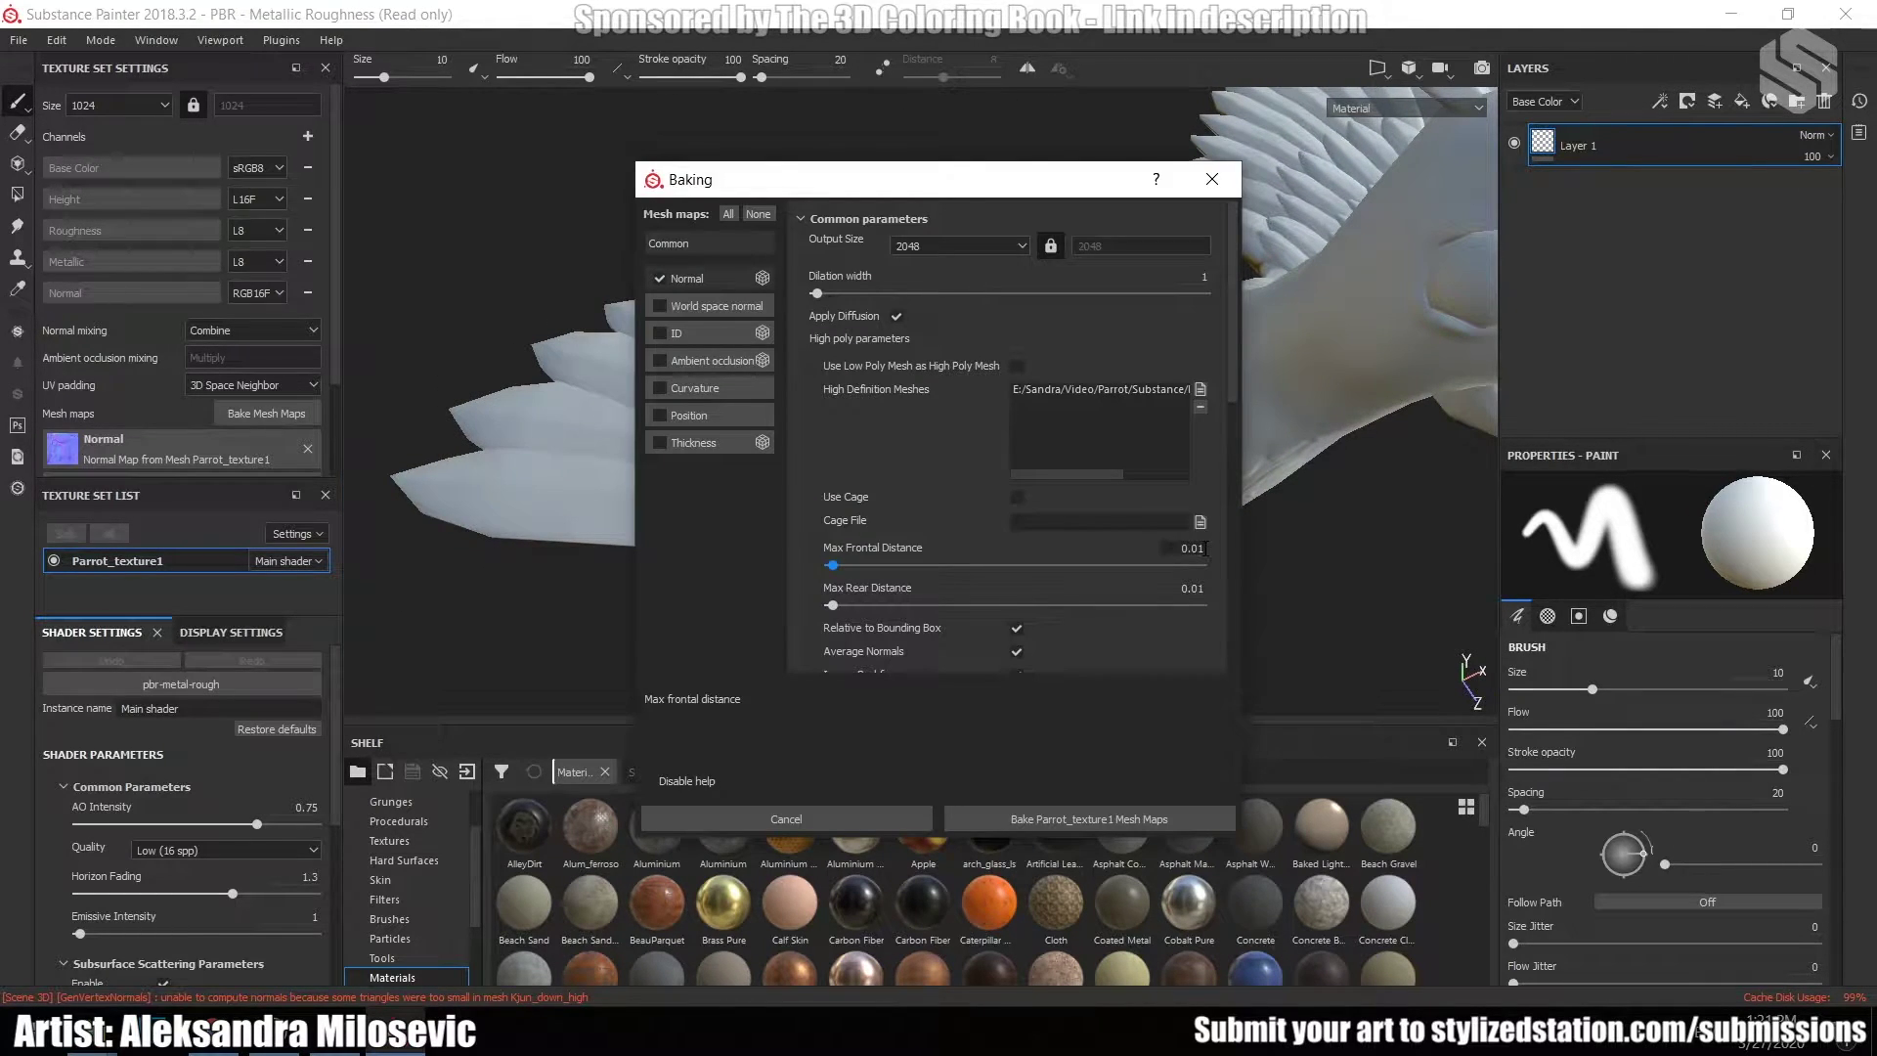
# - Set the max frontal and max rear baking distances to 0.015 and bake the normal map again
pyautogui.click(1205, 548)
pyautogui.write('5')
pyautogui.click(1202, 589)
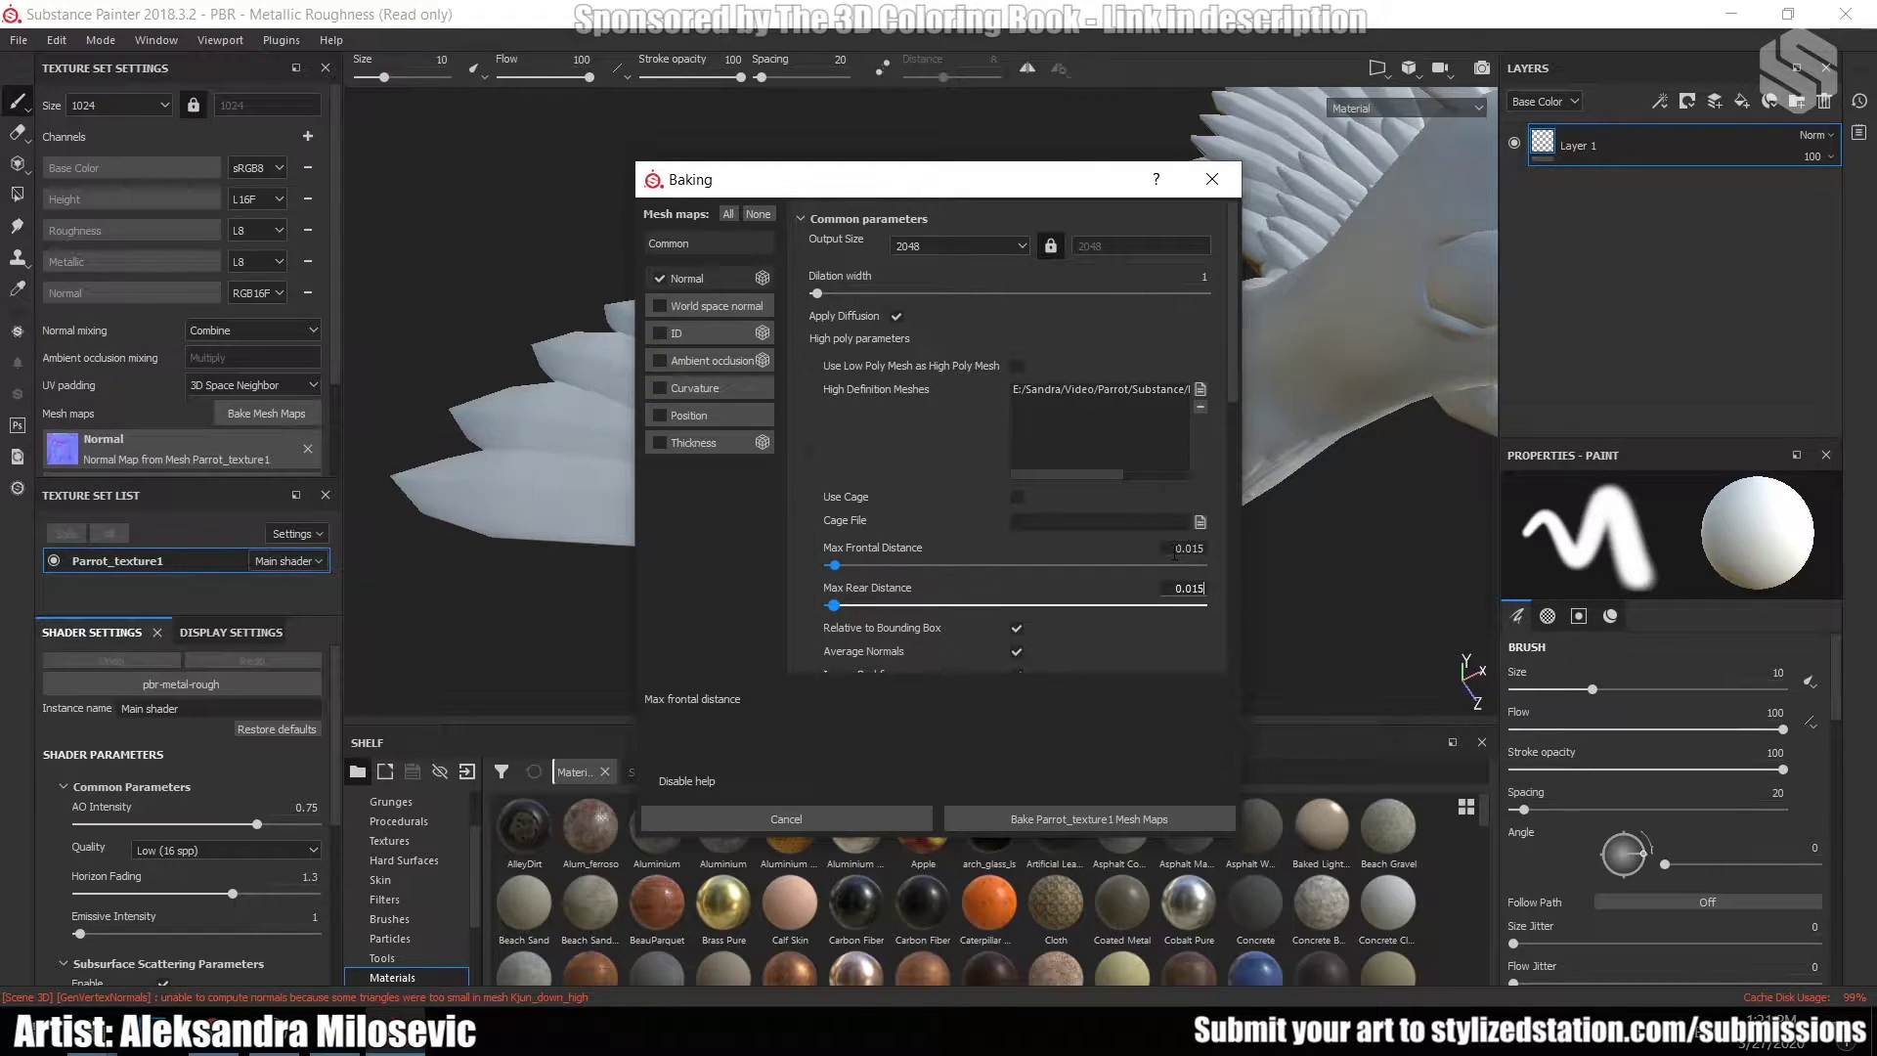
pyautogui.click(1182, 678)
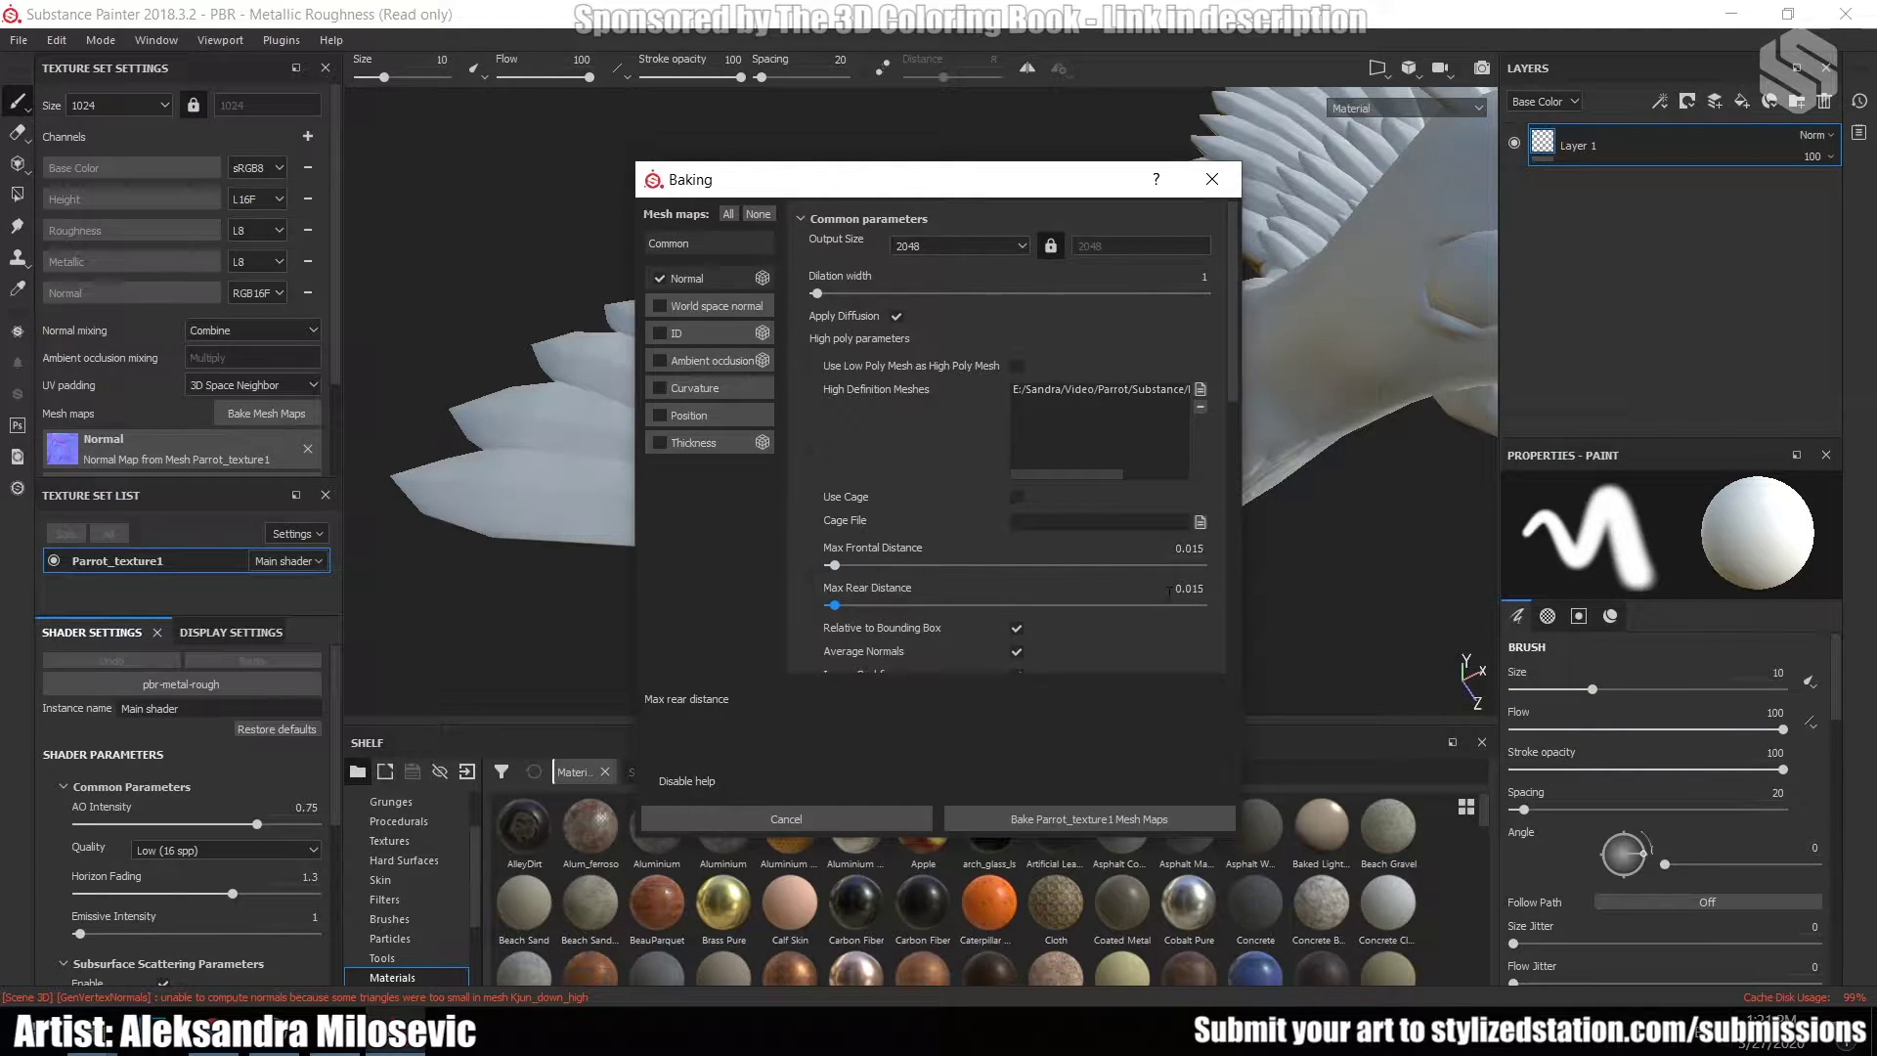
pyautogui.click(1130, 817)
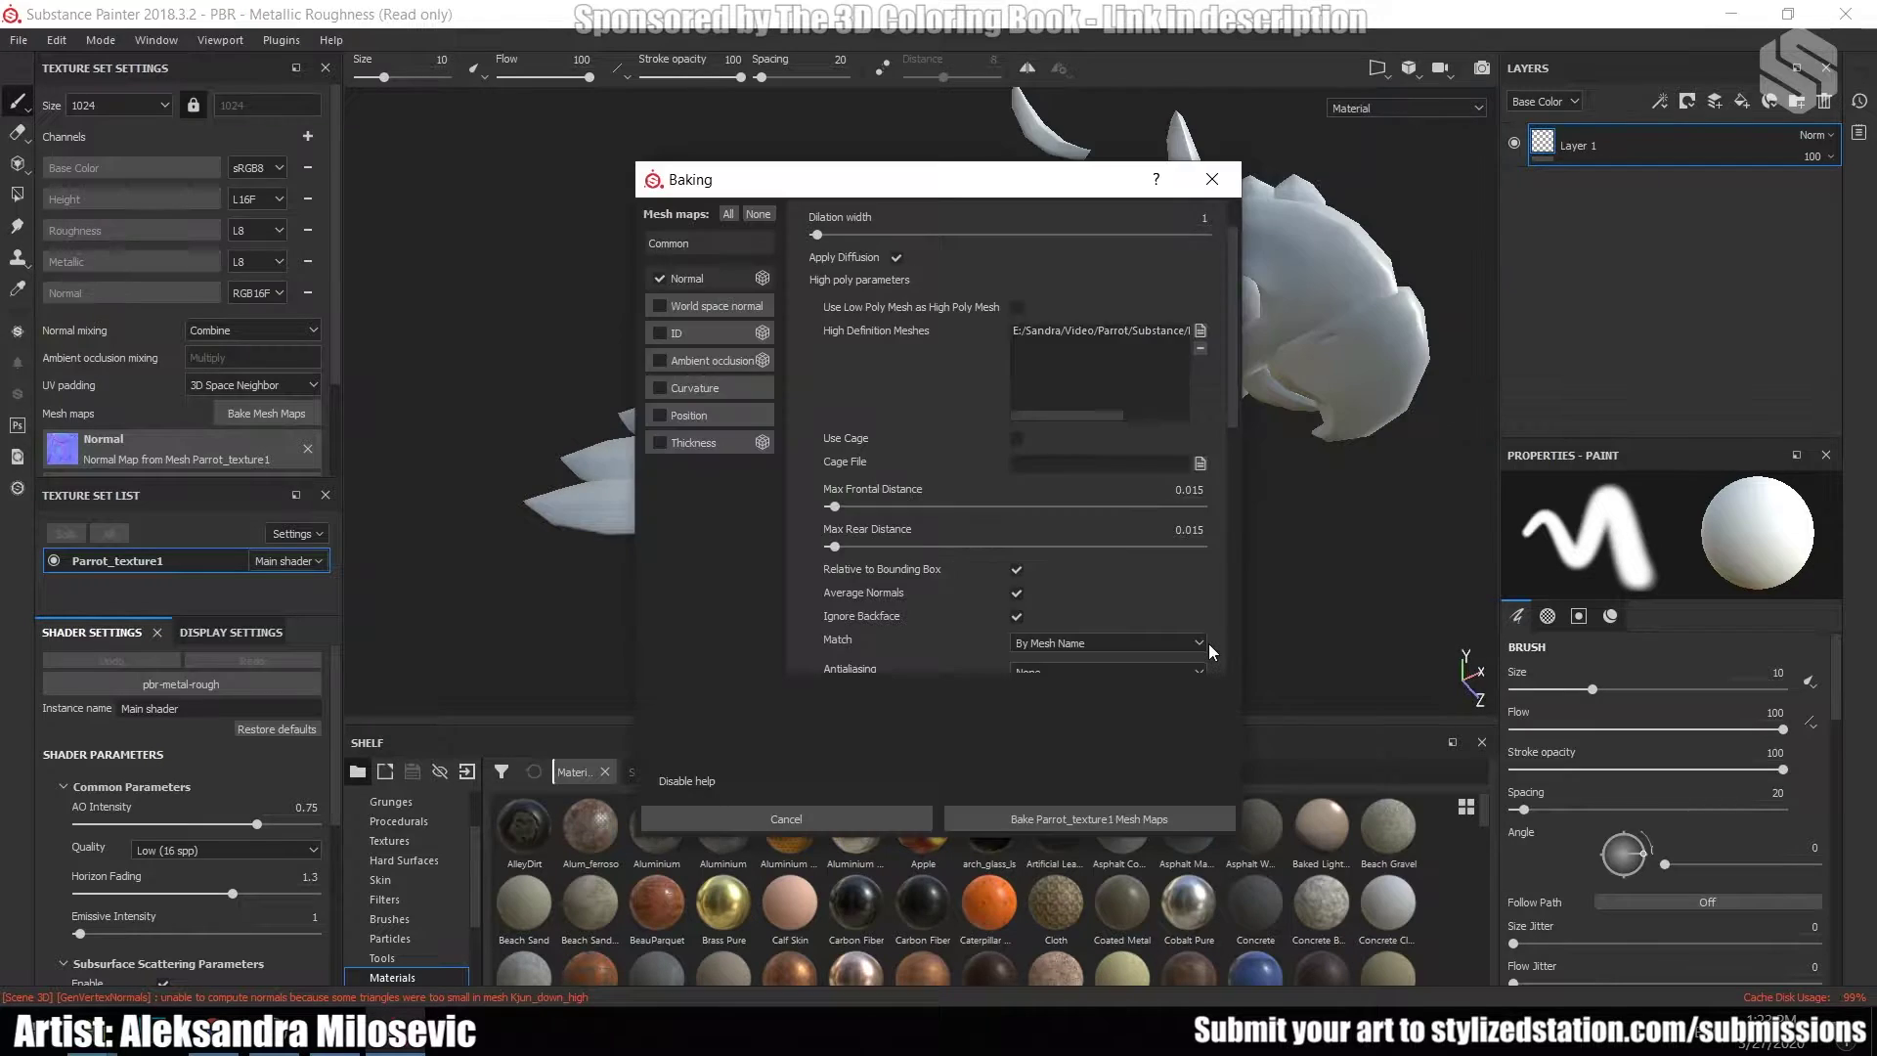
# - Set the baking antialiasing to Subsampling 4x4 and rebake the normal map
pyautogui.scroll(-3, 1208, 642)
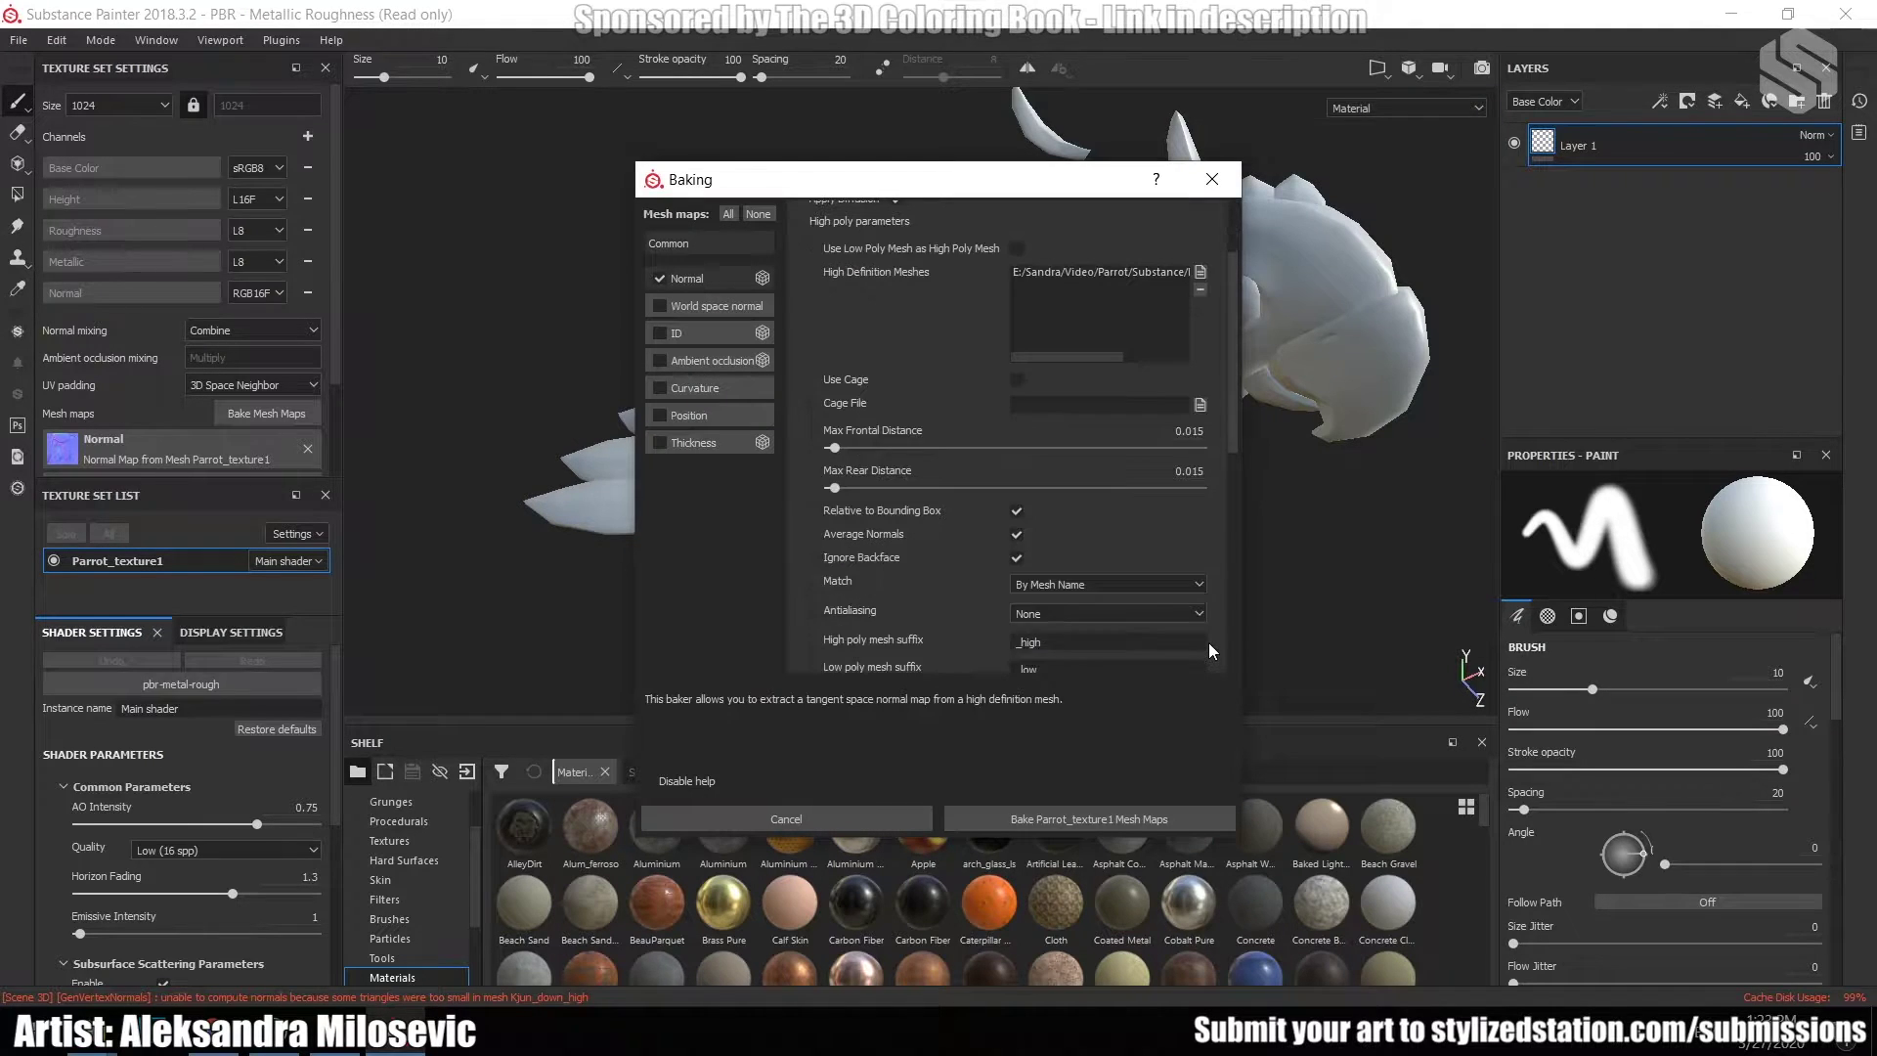
pyautogui.click(1130, 554)
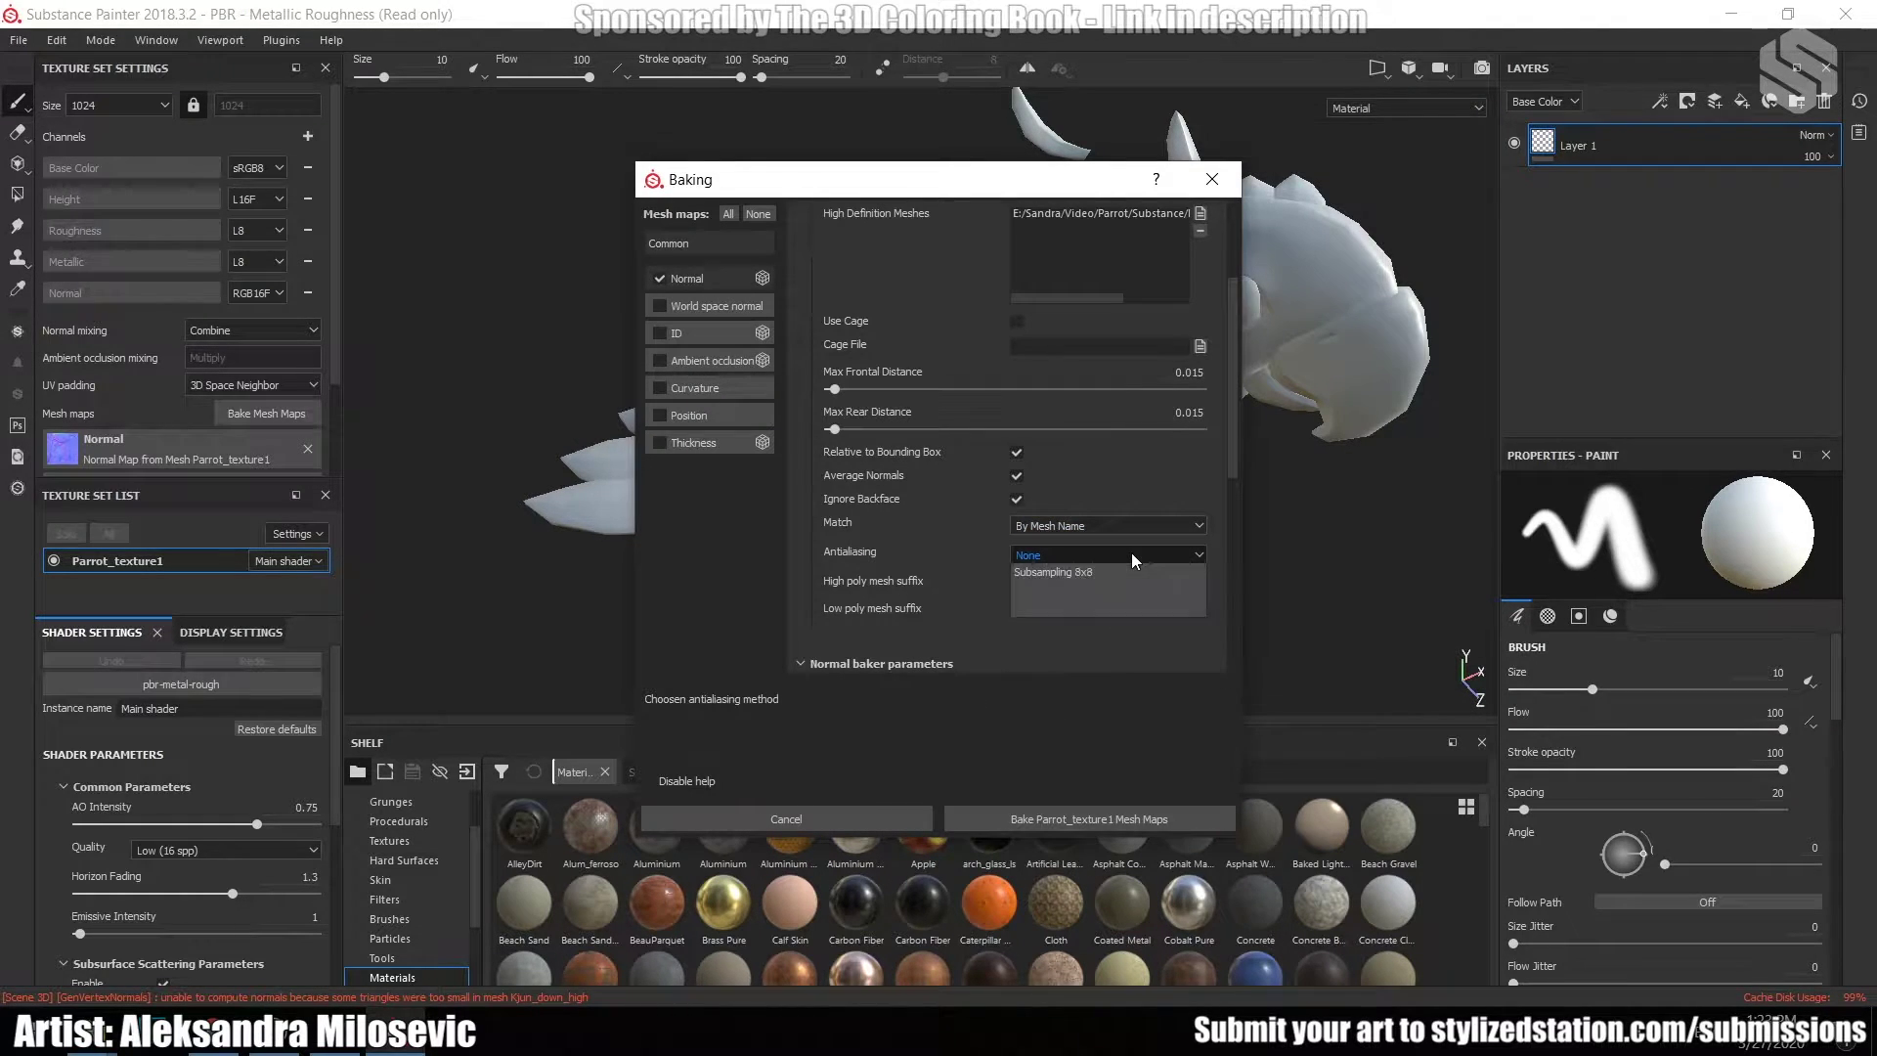
pyautogui.click(1087, 603)
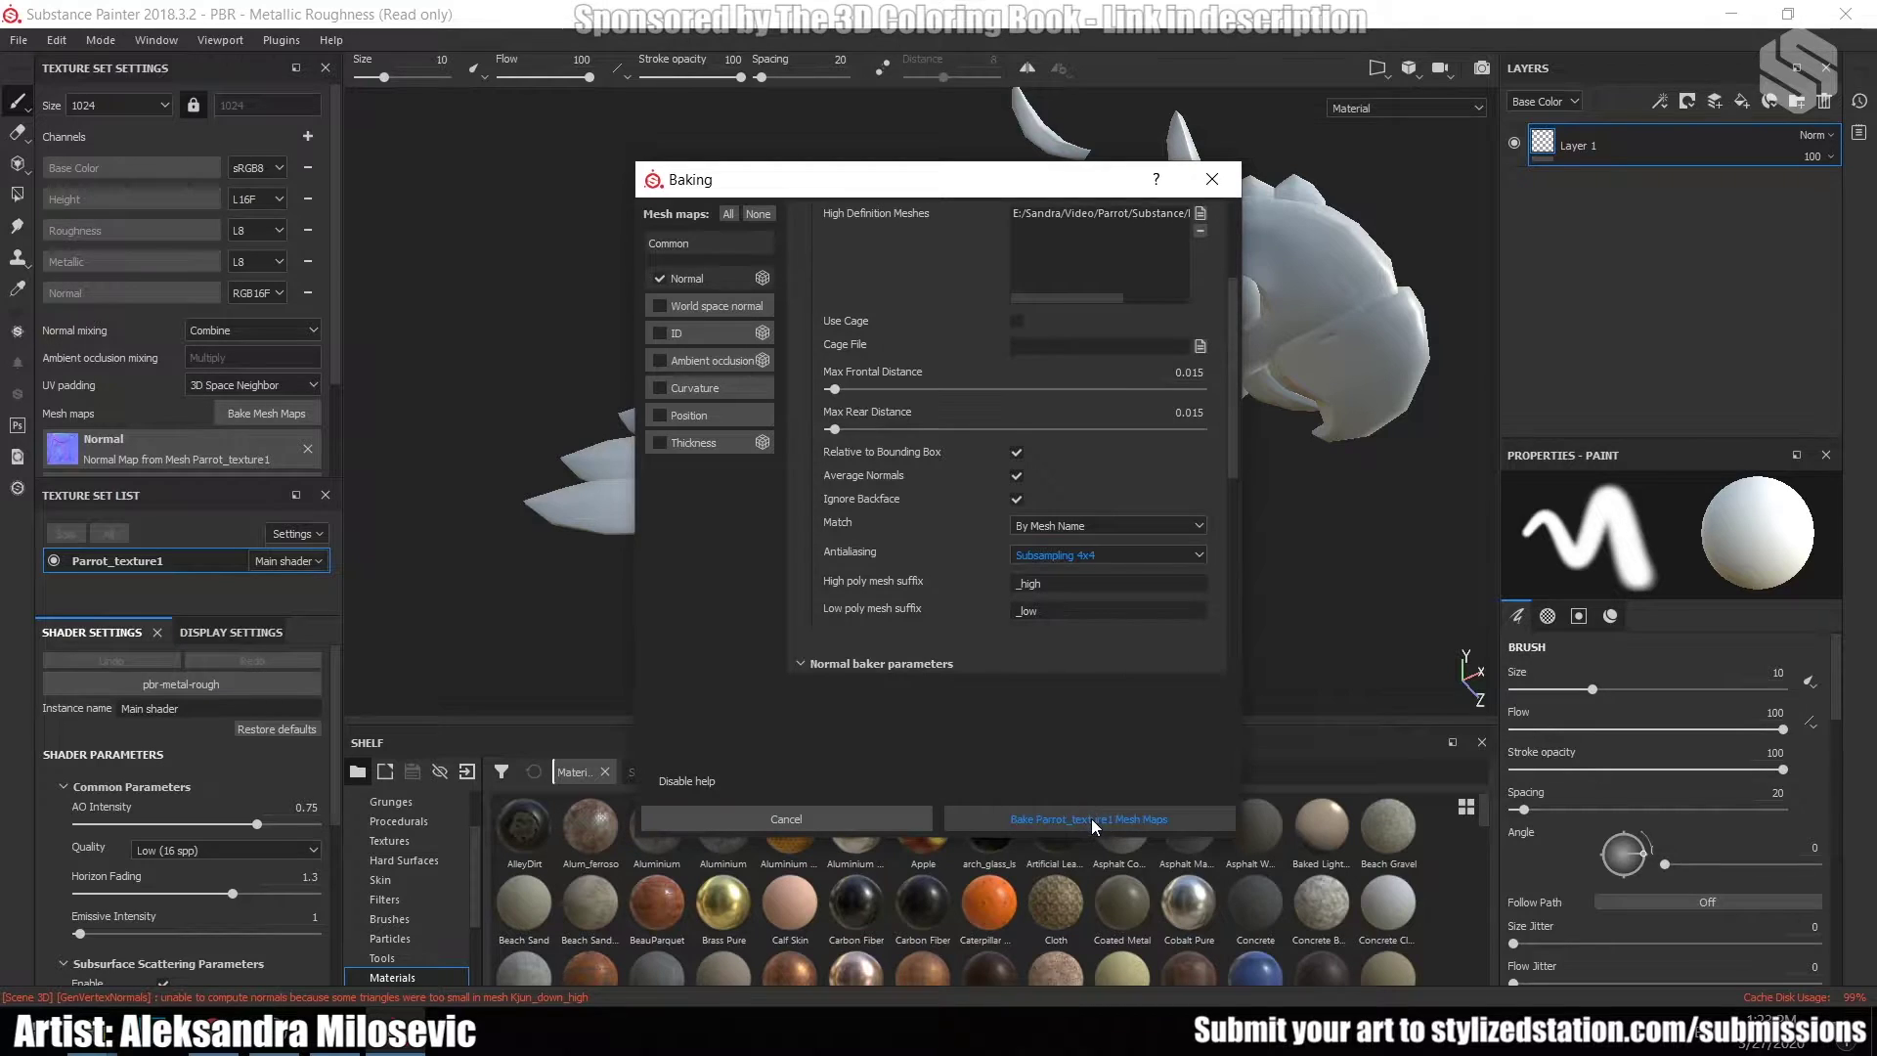
pyautogui.click(1091, 818)
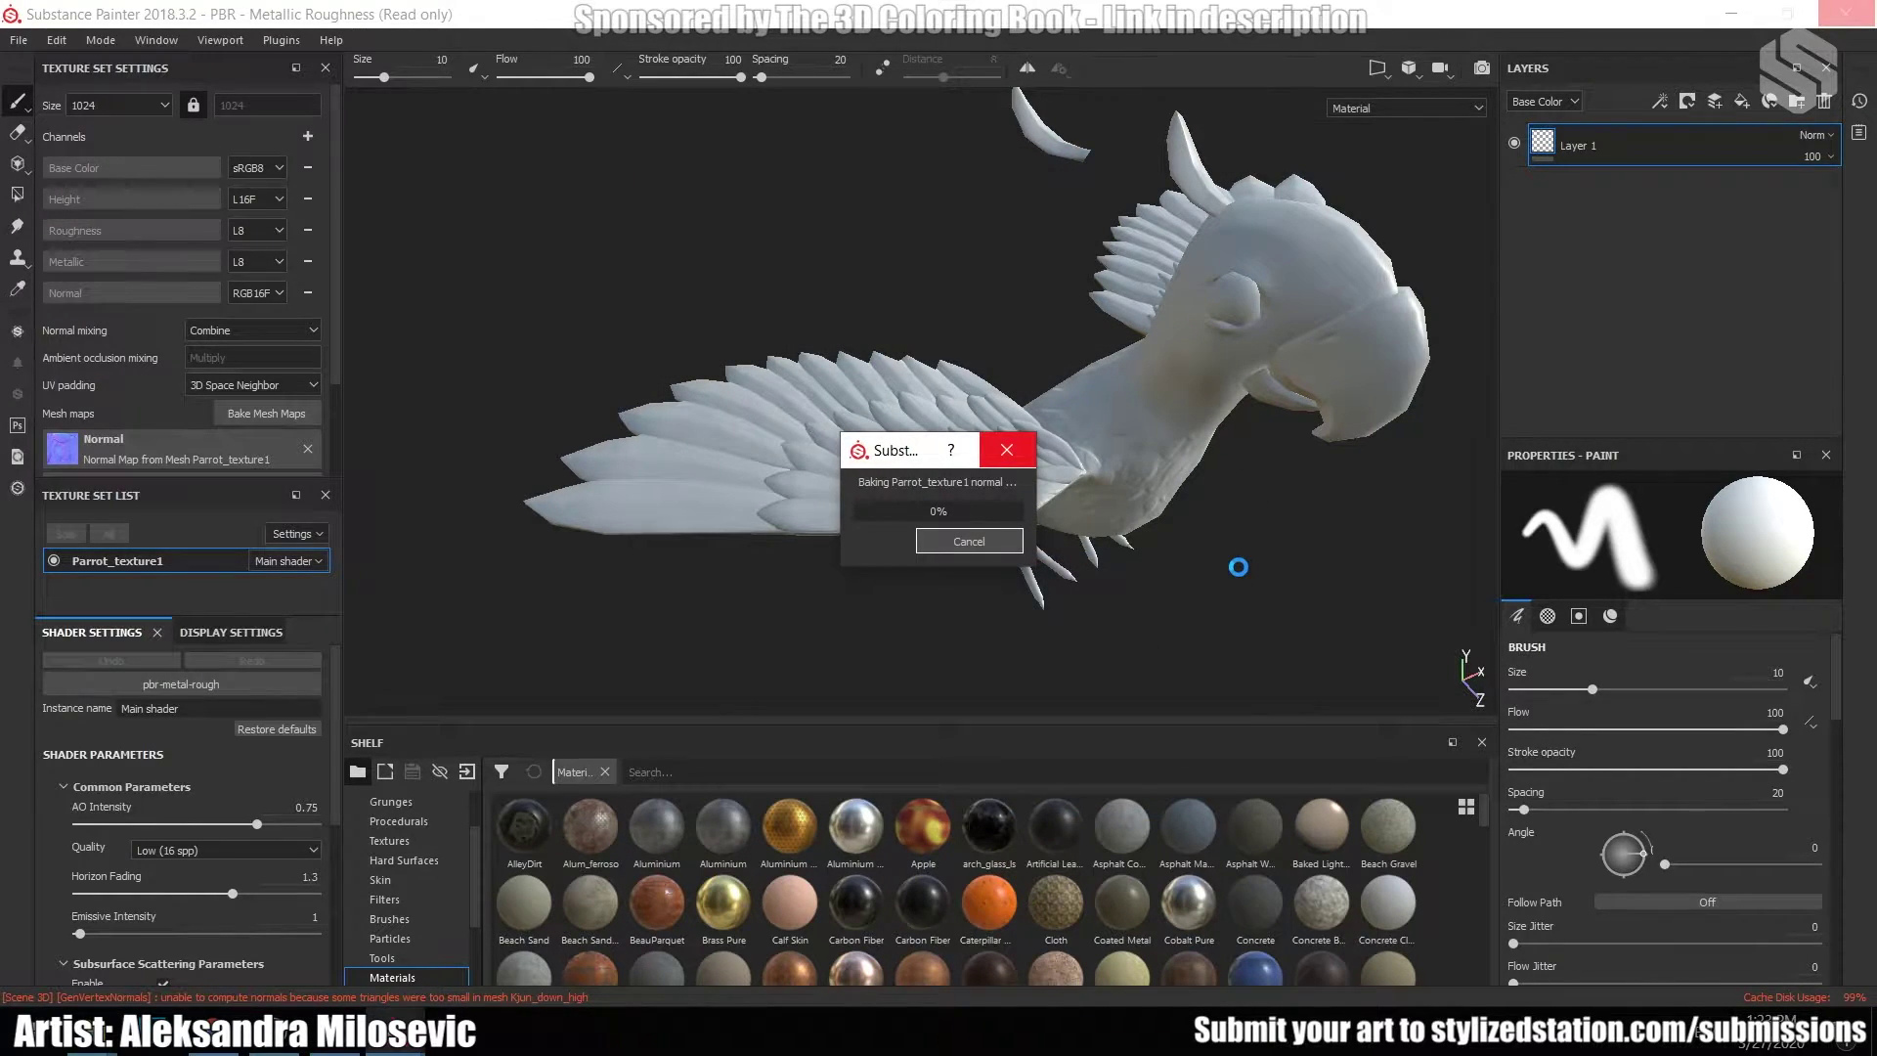
# - Replace Normal with World space normal, ID and Ambient occlusion in the bake selection, using Material Color as the ID color source
pyautogui.click(661, 278)
pyautogui.click(659, 307)
pyautogui.click(660, 335)
pyautogui.click(660, 360)
pyautogui.click(713, 331)
pyautogui.click(1054, 238)
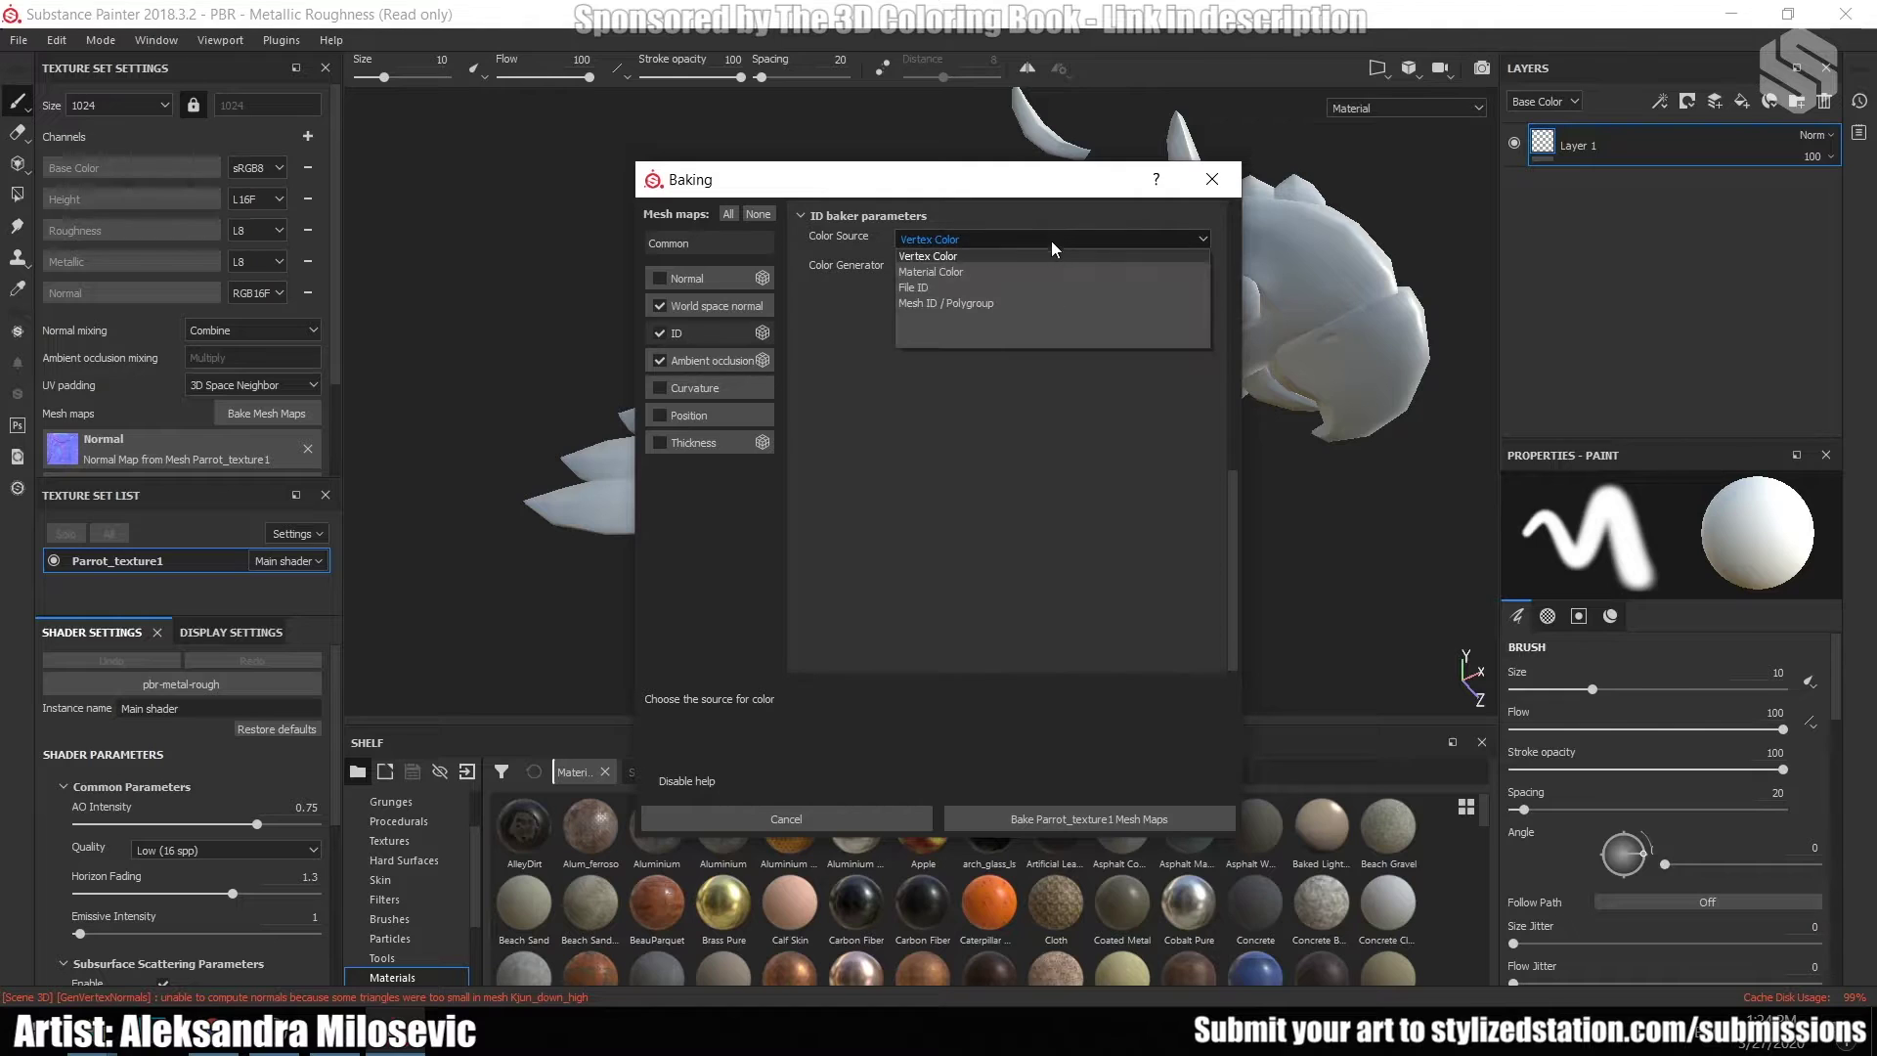
pyautogui.click(988, 270)
# - Include Curvature, Position and Thickness in the bake and check the Curvature baker parameters
pyautogui.click(662, 387)
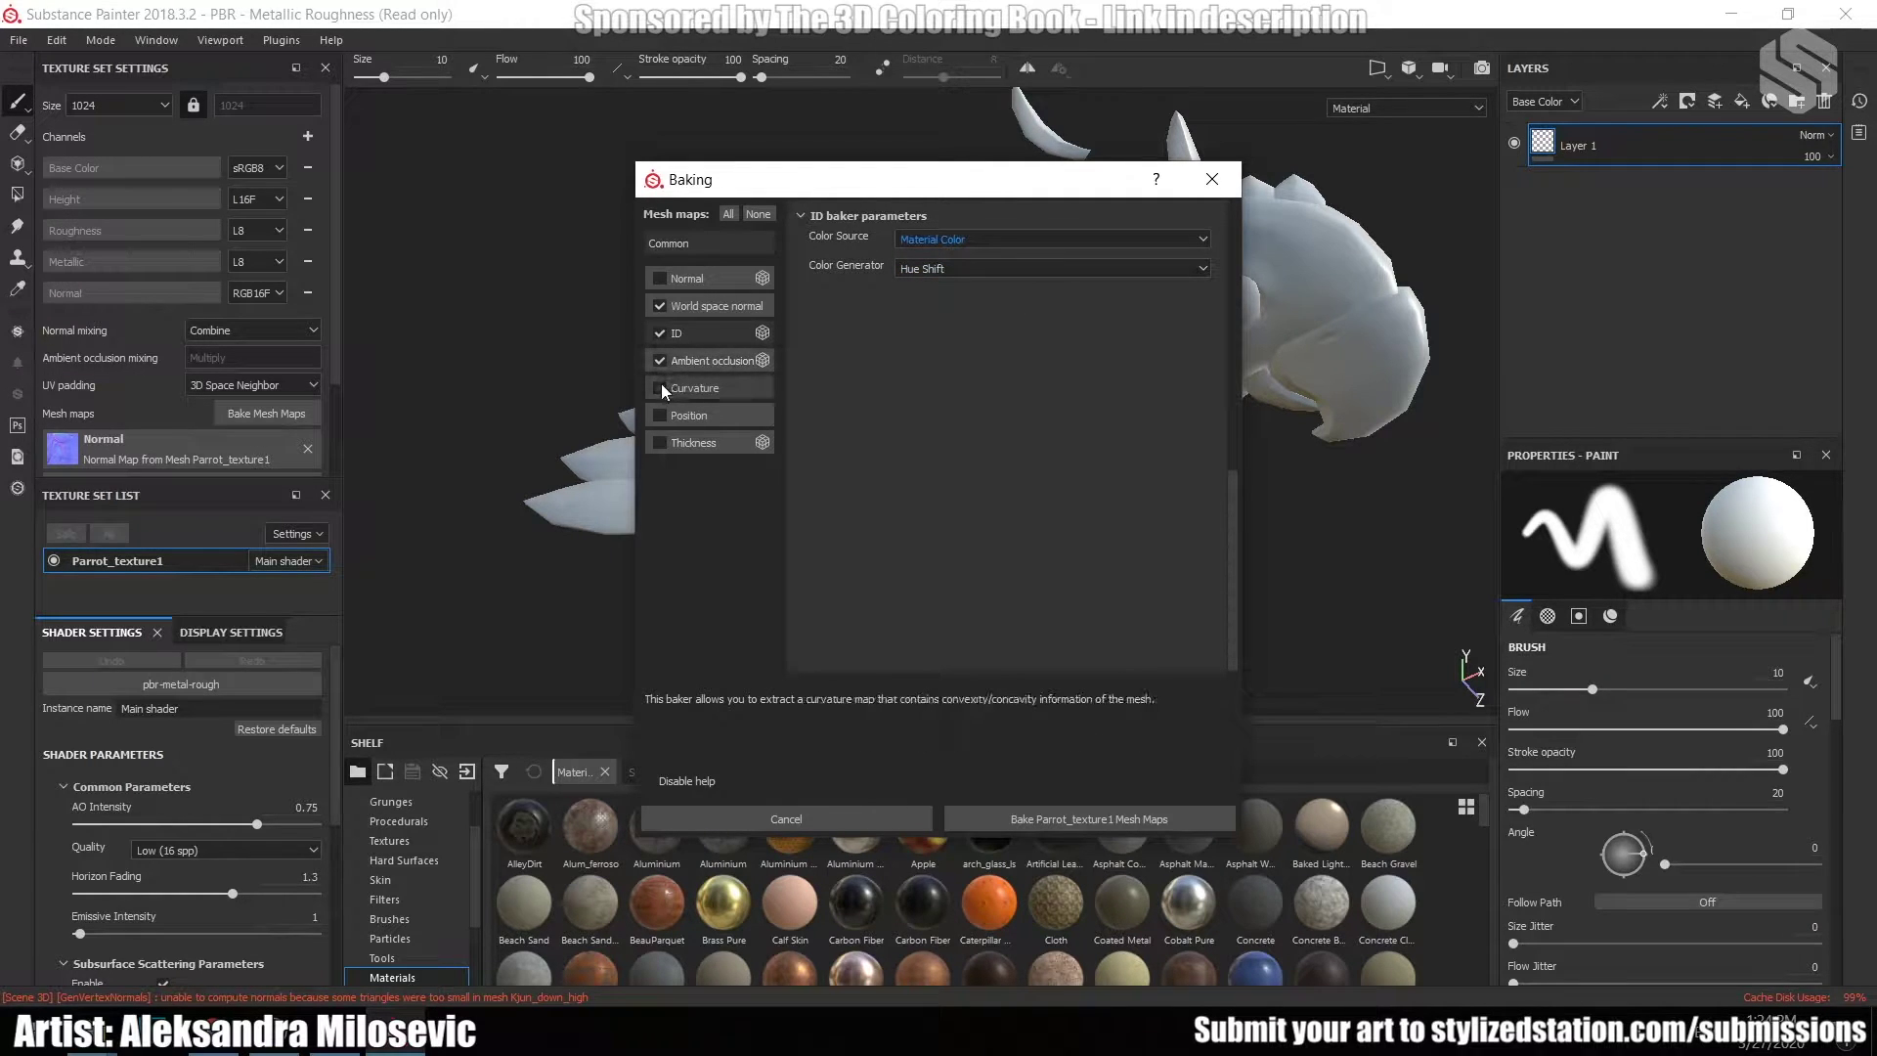
pyautogui.click(658, 415)
pyautogui.click(659, 442)
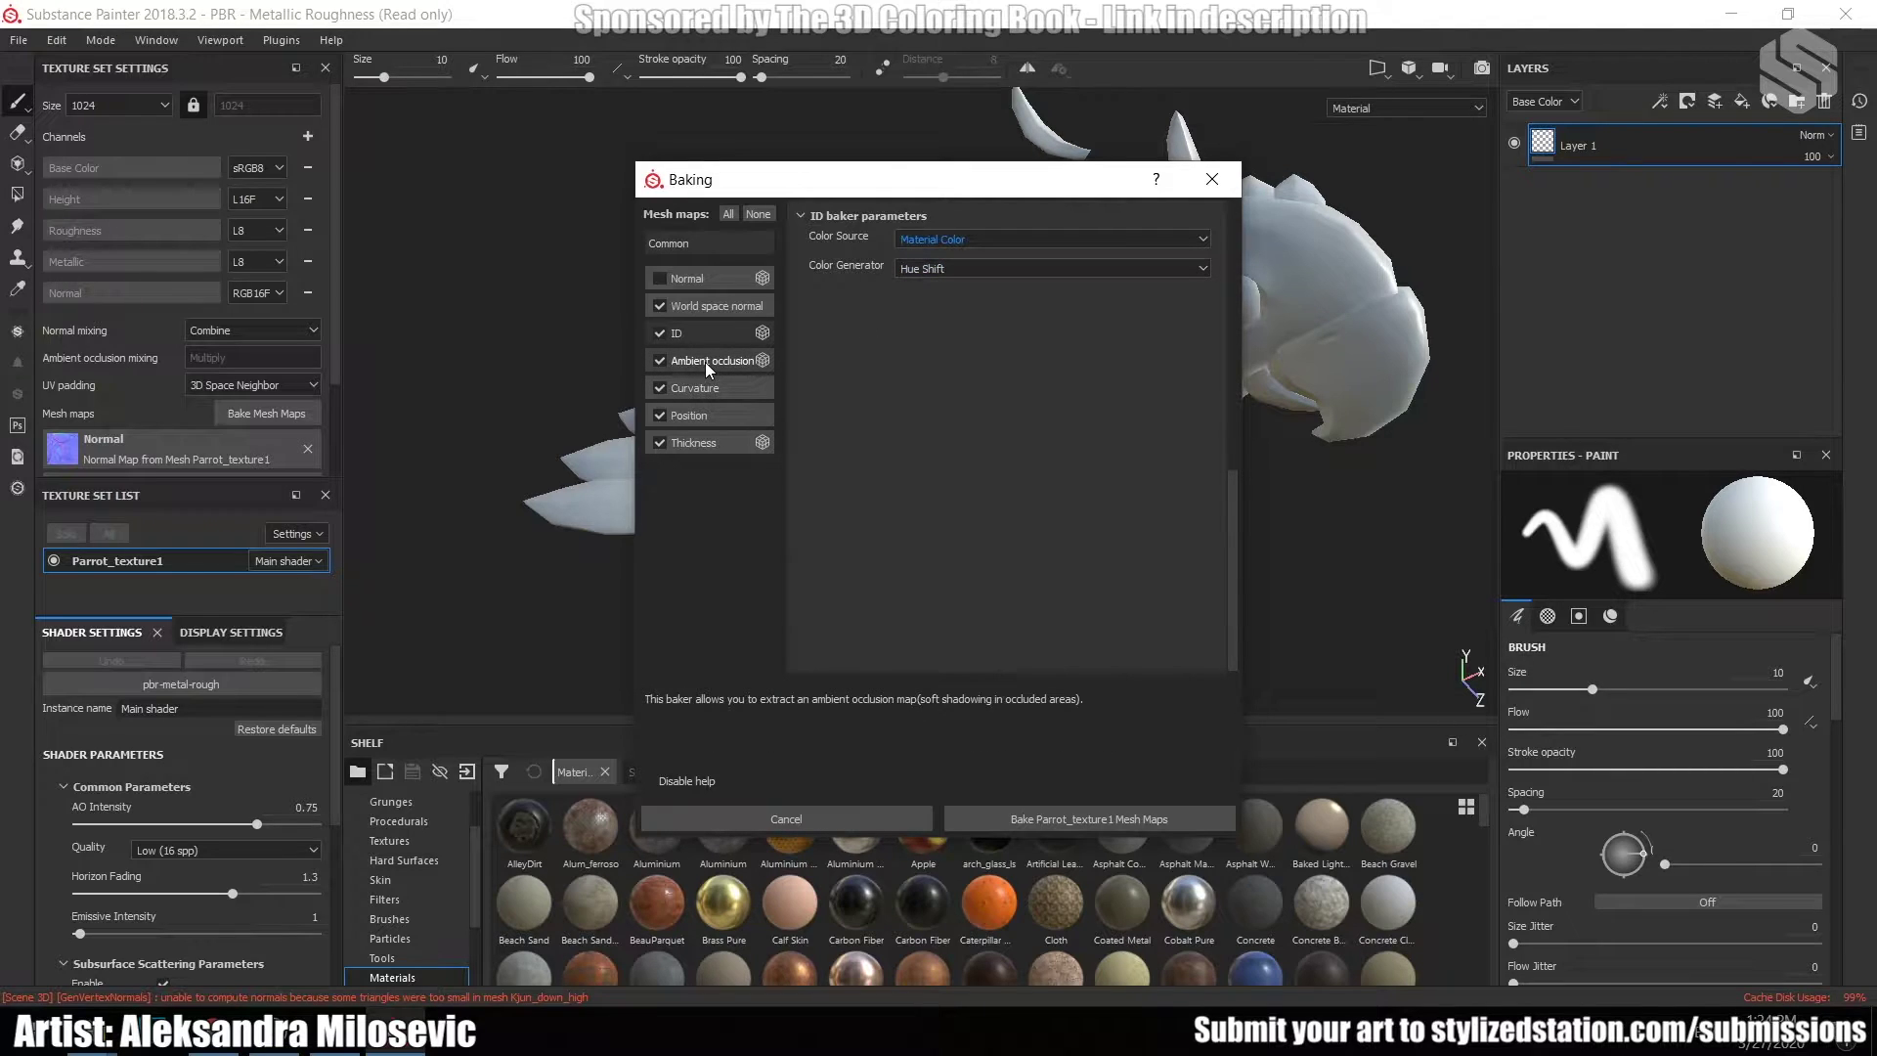
pyautogui.click(706, 393)
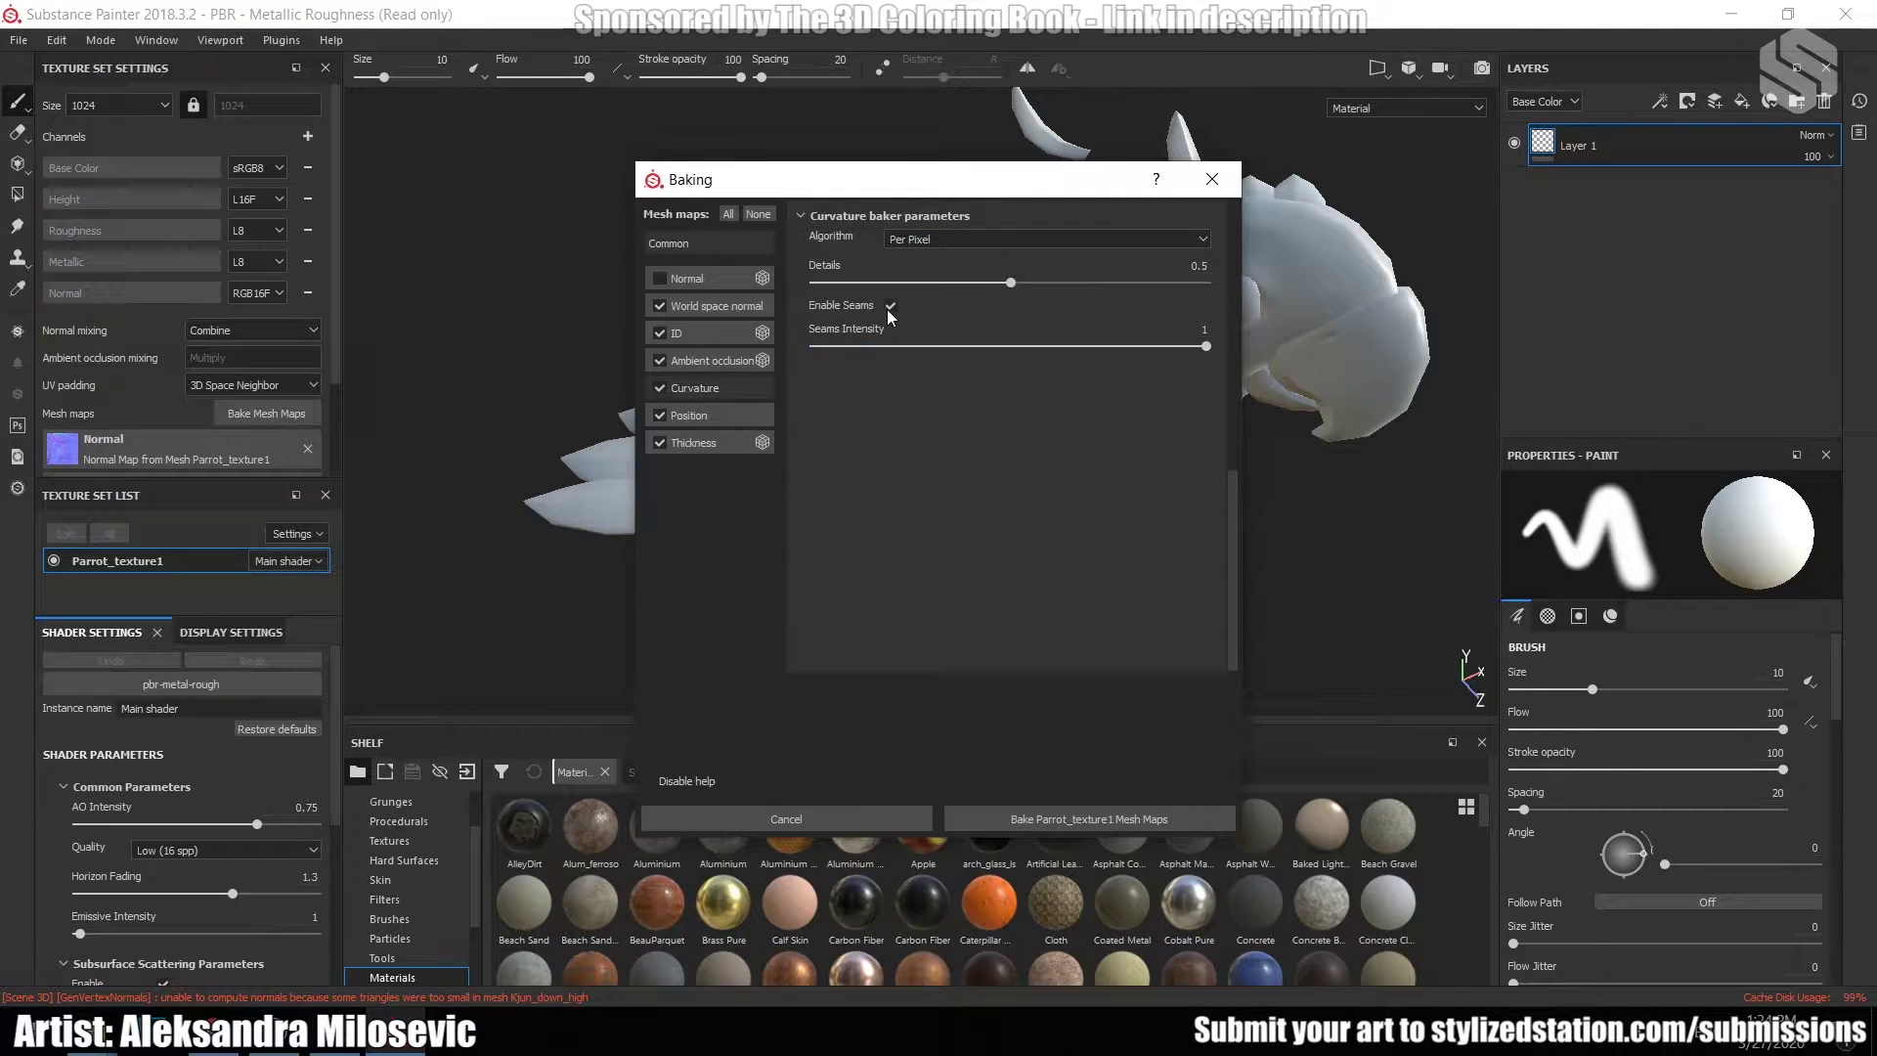
# - Change the ambient occlusion baker's Self Occlusion option and bake all the selected mesh maps
pyautogui.click(714, 362)
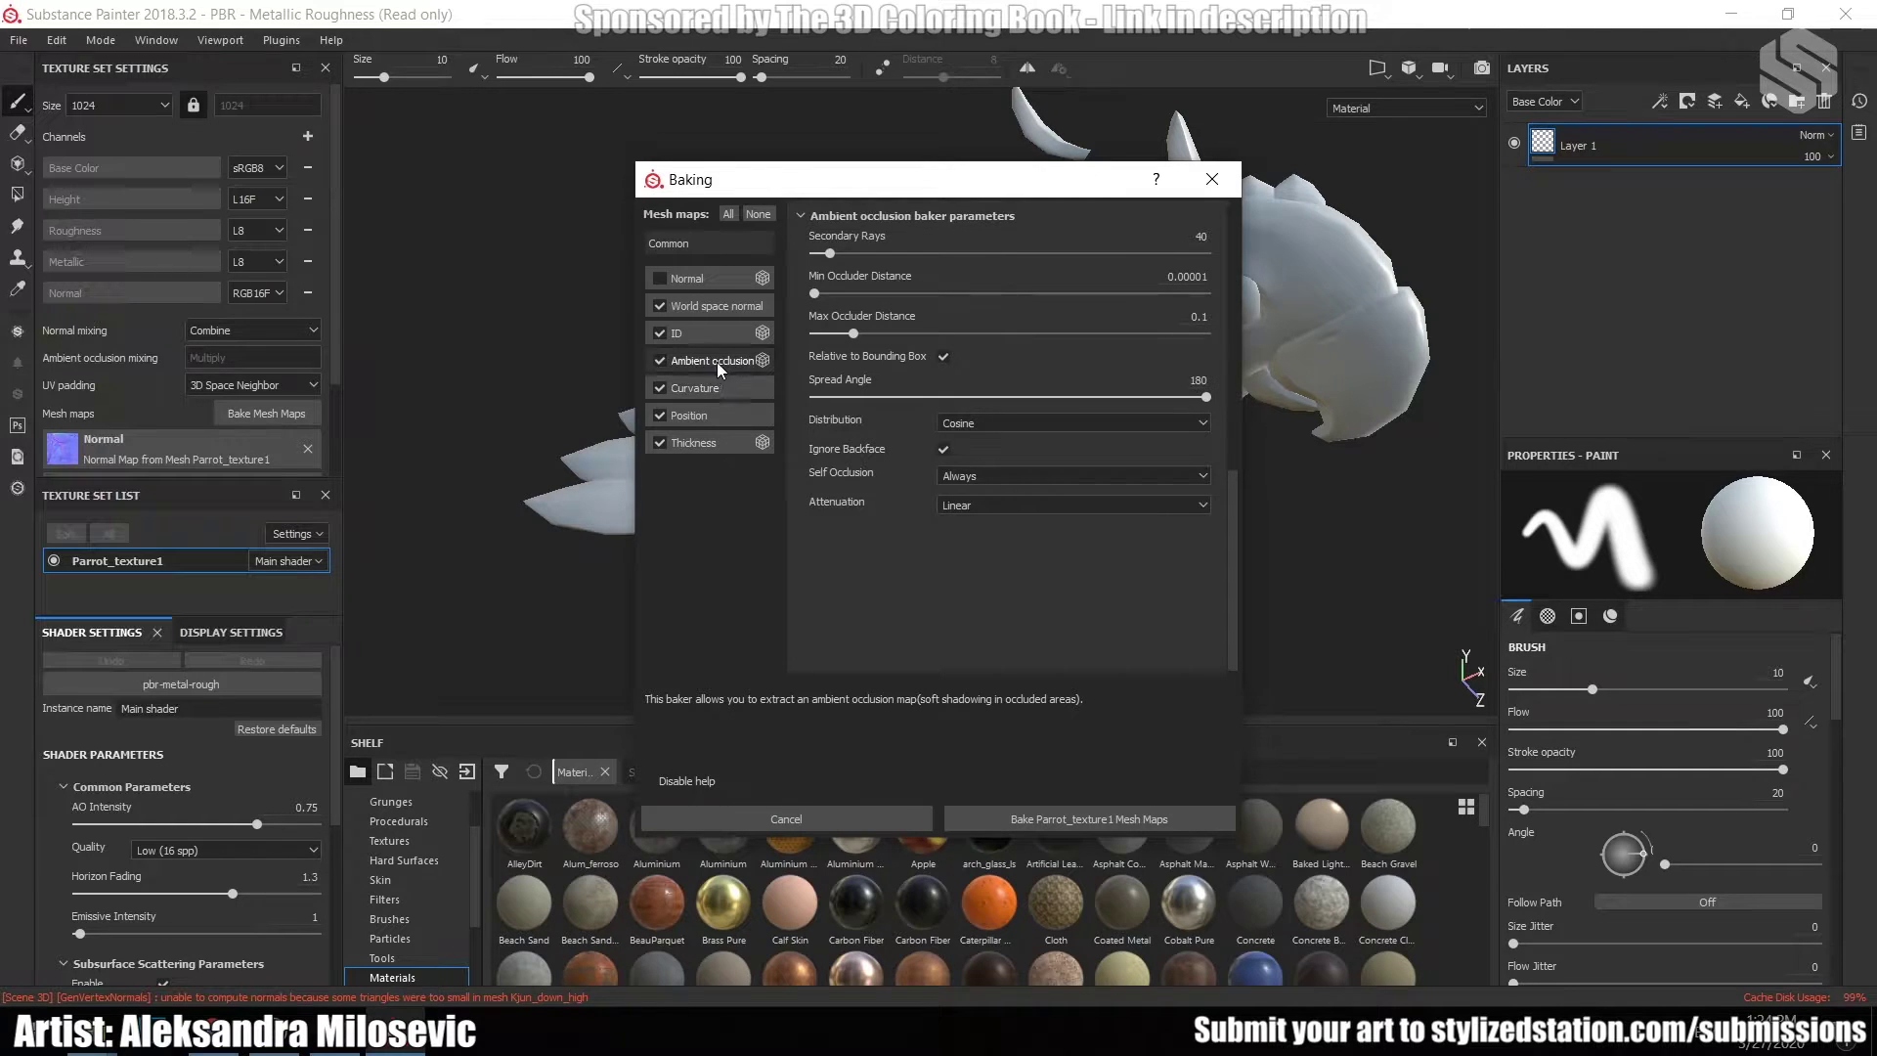
pyautogui.click(1031, 477)
pyautogui.click(1007, 508)
pyautogui.click(1108, 818)
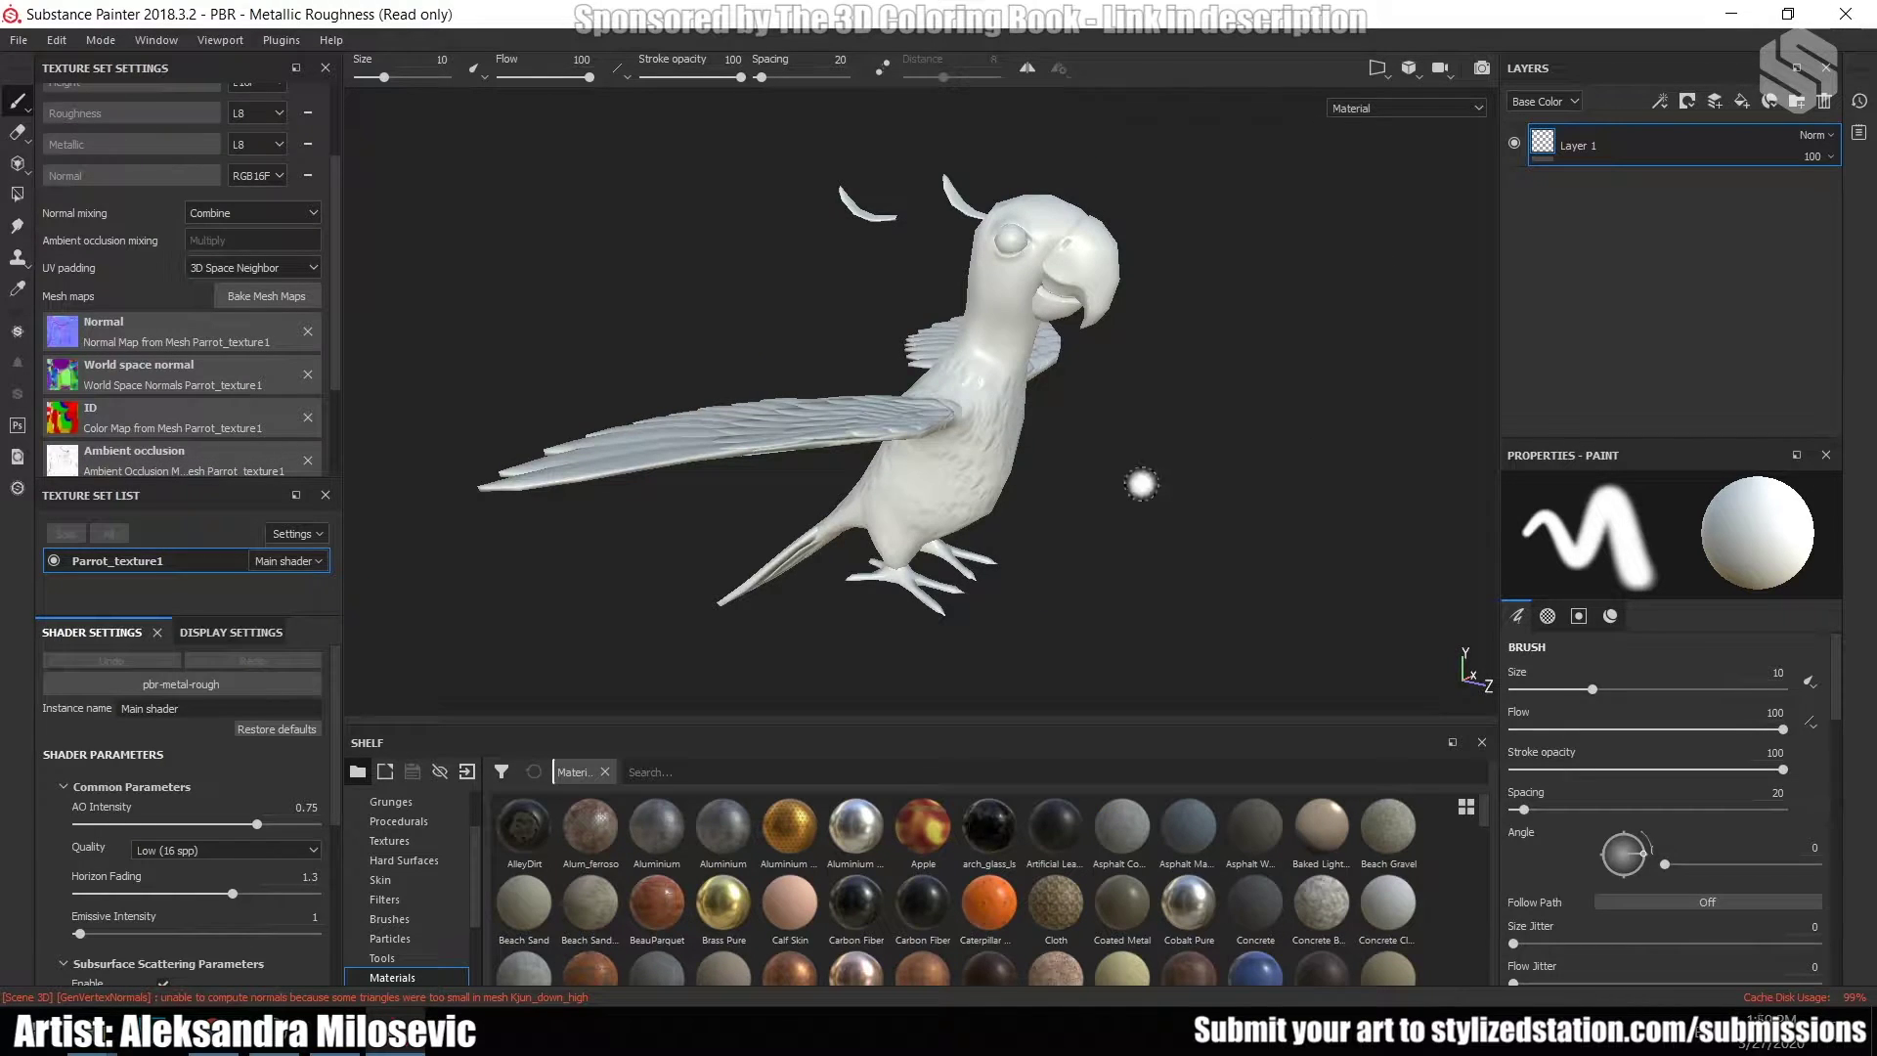
# - Cycle through the baked mesh maps on the parrot and examine them from the front and side
pyautogui.keyDown('alt'); pyautogui.moveTo(1141, 483); pyautogui.dragTo(972, 482); pyautogui.keyUp('alt')
pyautogui.press('b')
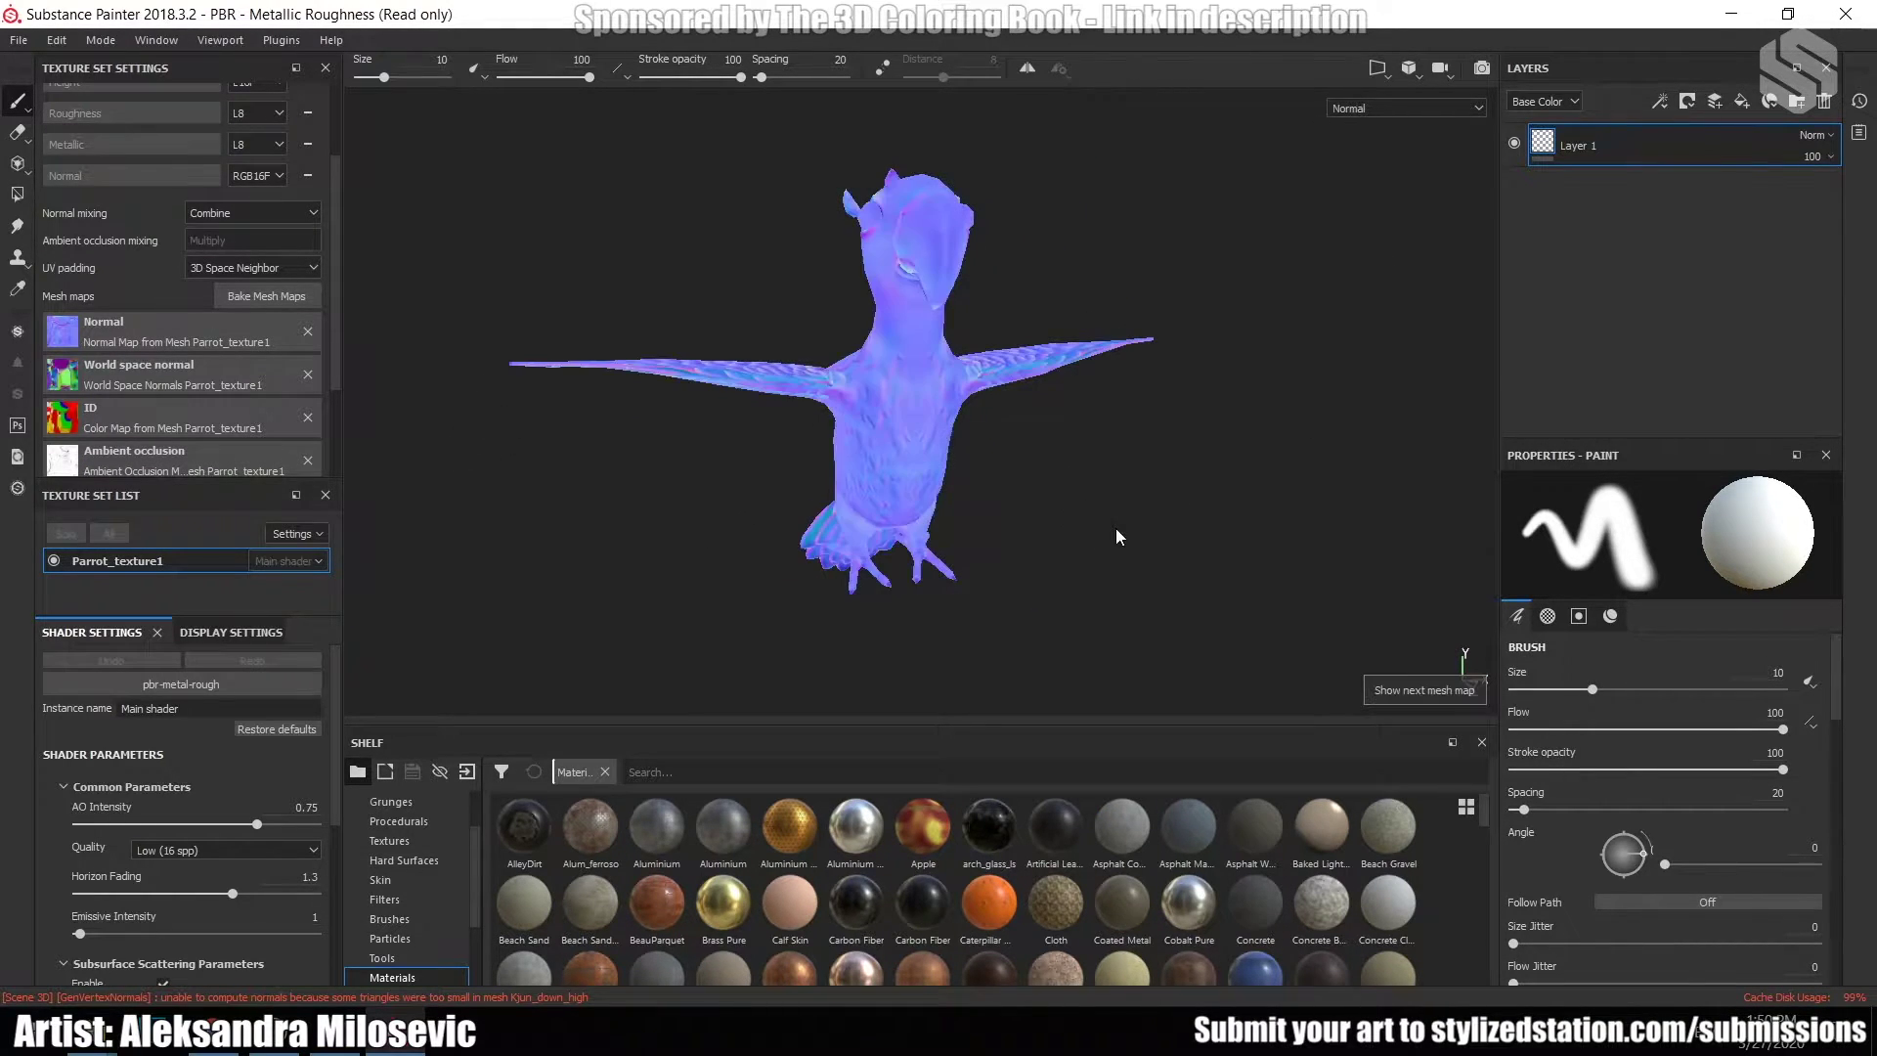
pyautogui.press('b')
pyautogui.press('b')
pyautogui.keyDown('alt'); pyautogui.moveTo(1146, 543); pyautogui.dragTo(1300, 476); pyautogui.keyUp('alt')
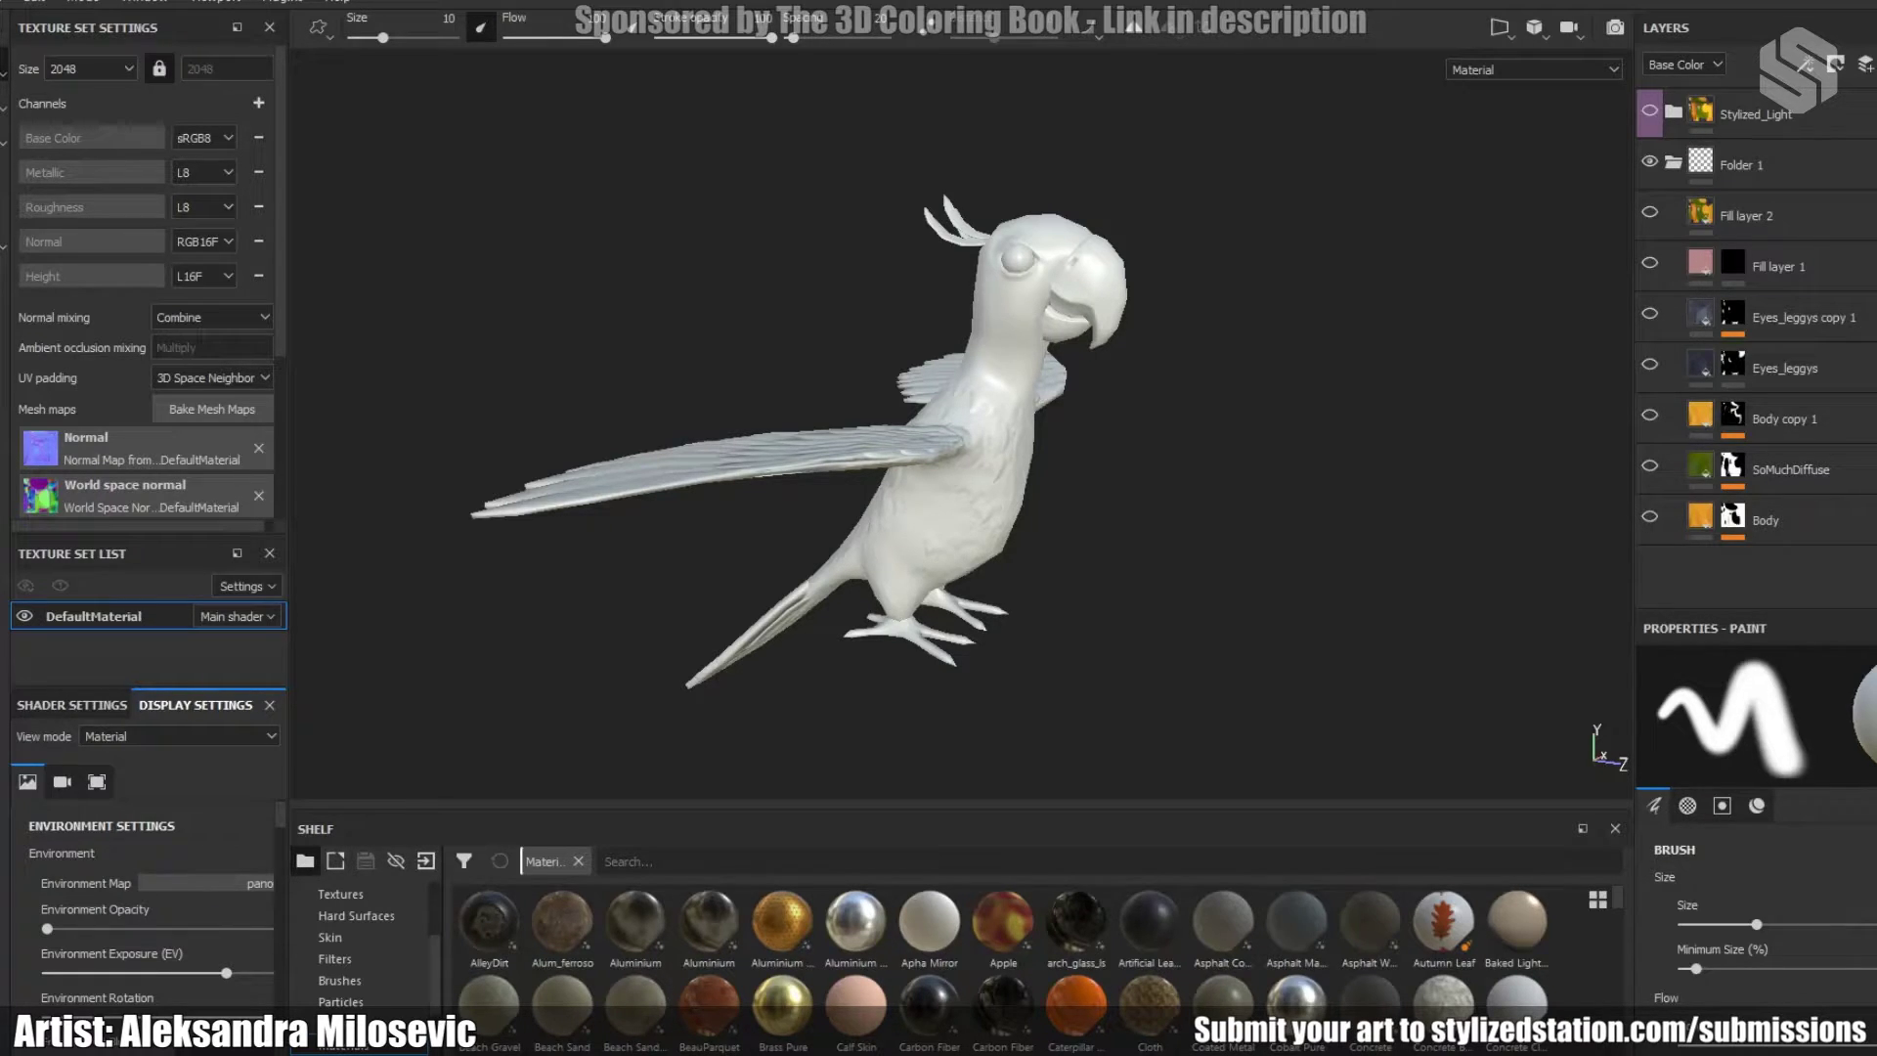
# - Show only the Base Color channel in the viewport and select the Body fill layer
pyautogui.press('c')
pyautogui.click(1481, 70)
pyautogui.press('Escape')
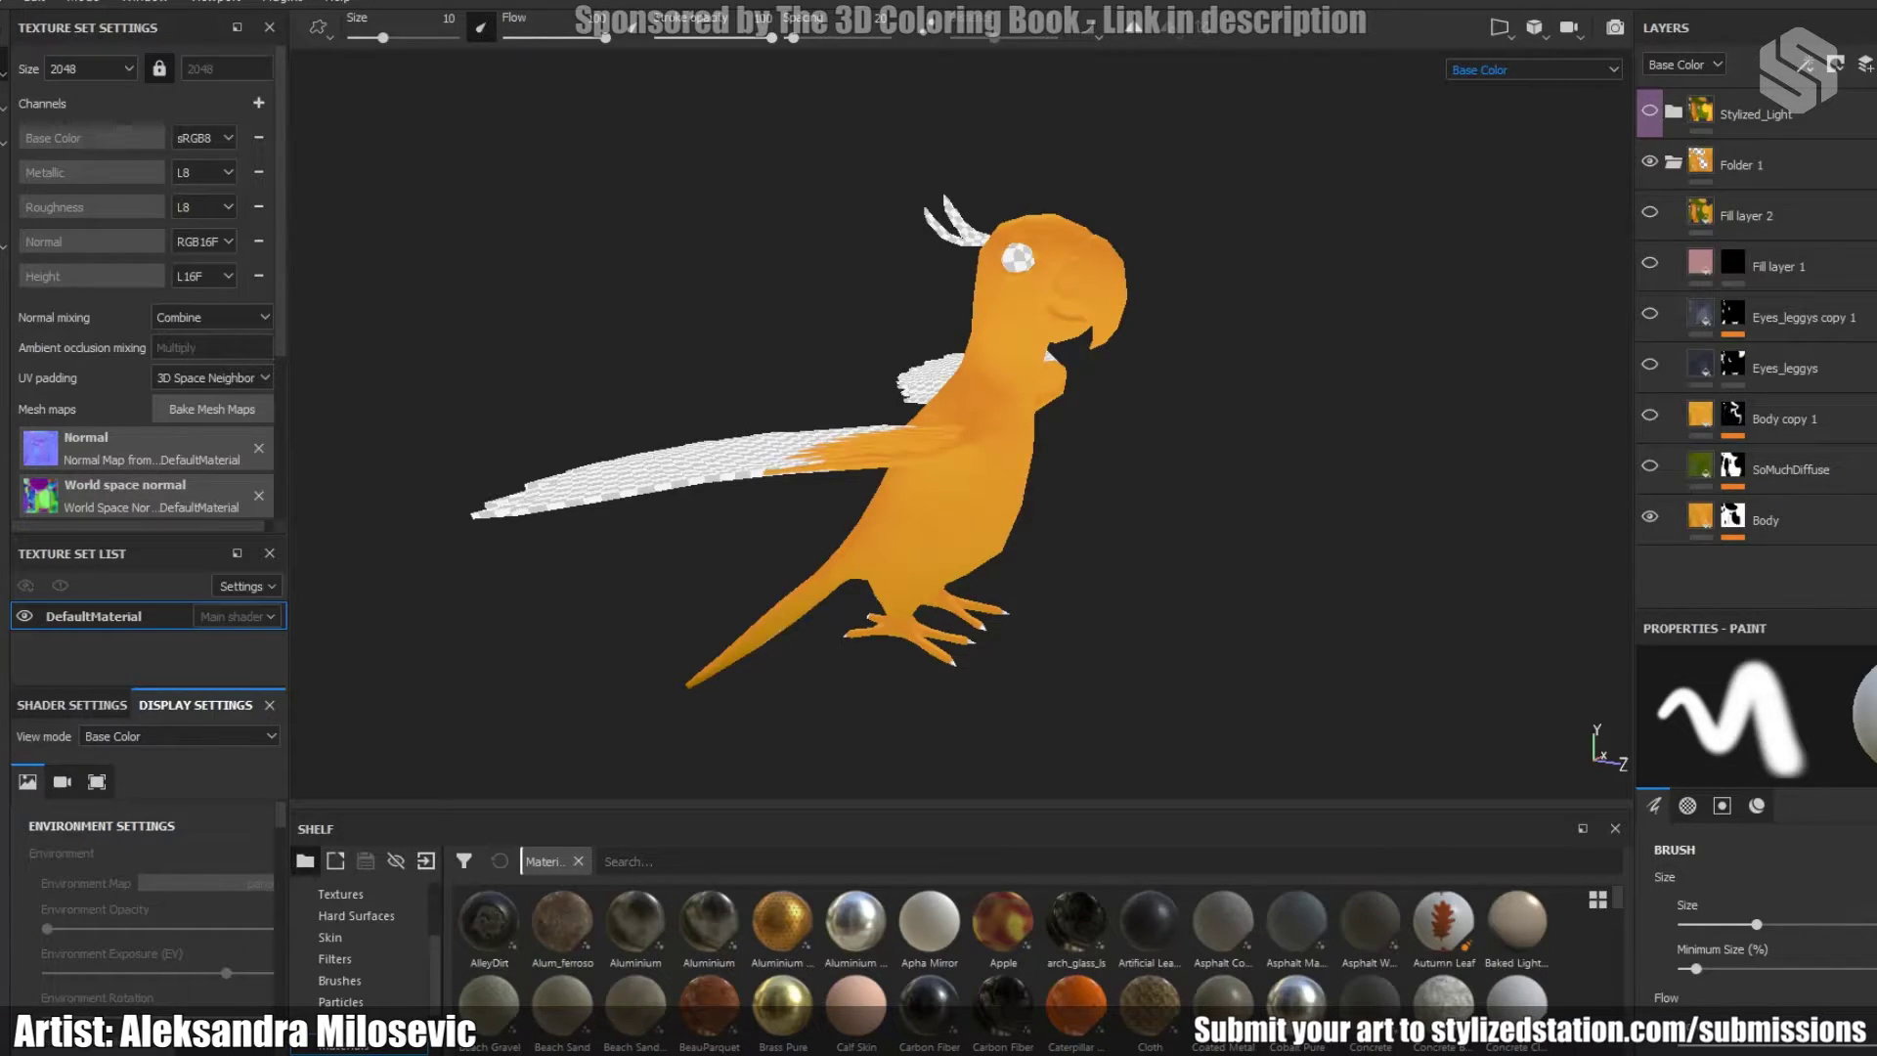
pyautogui.click(1700, 517)
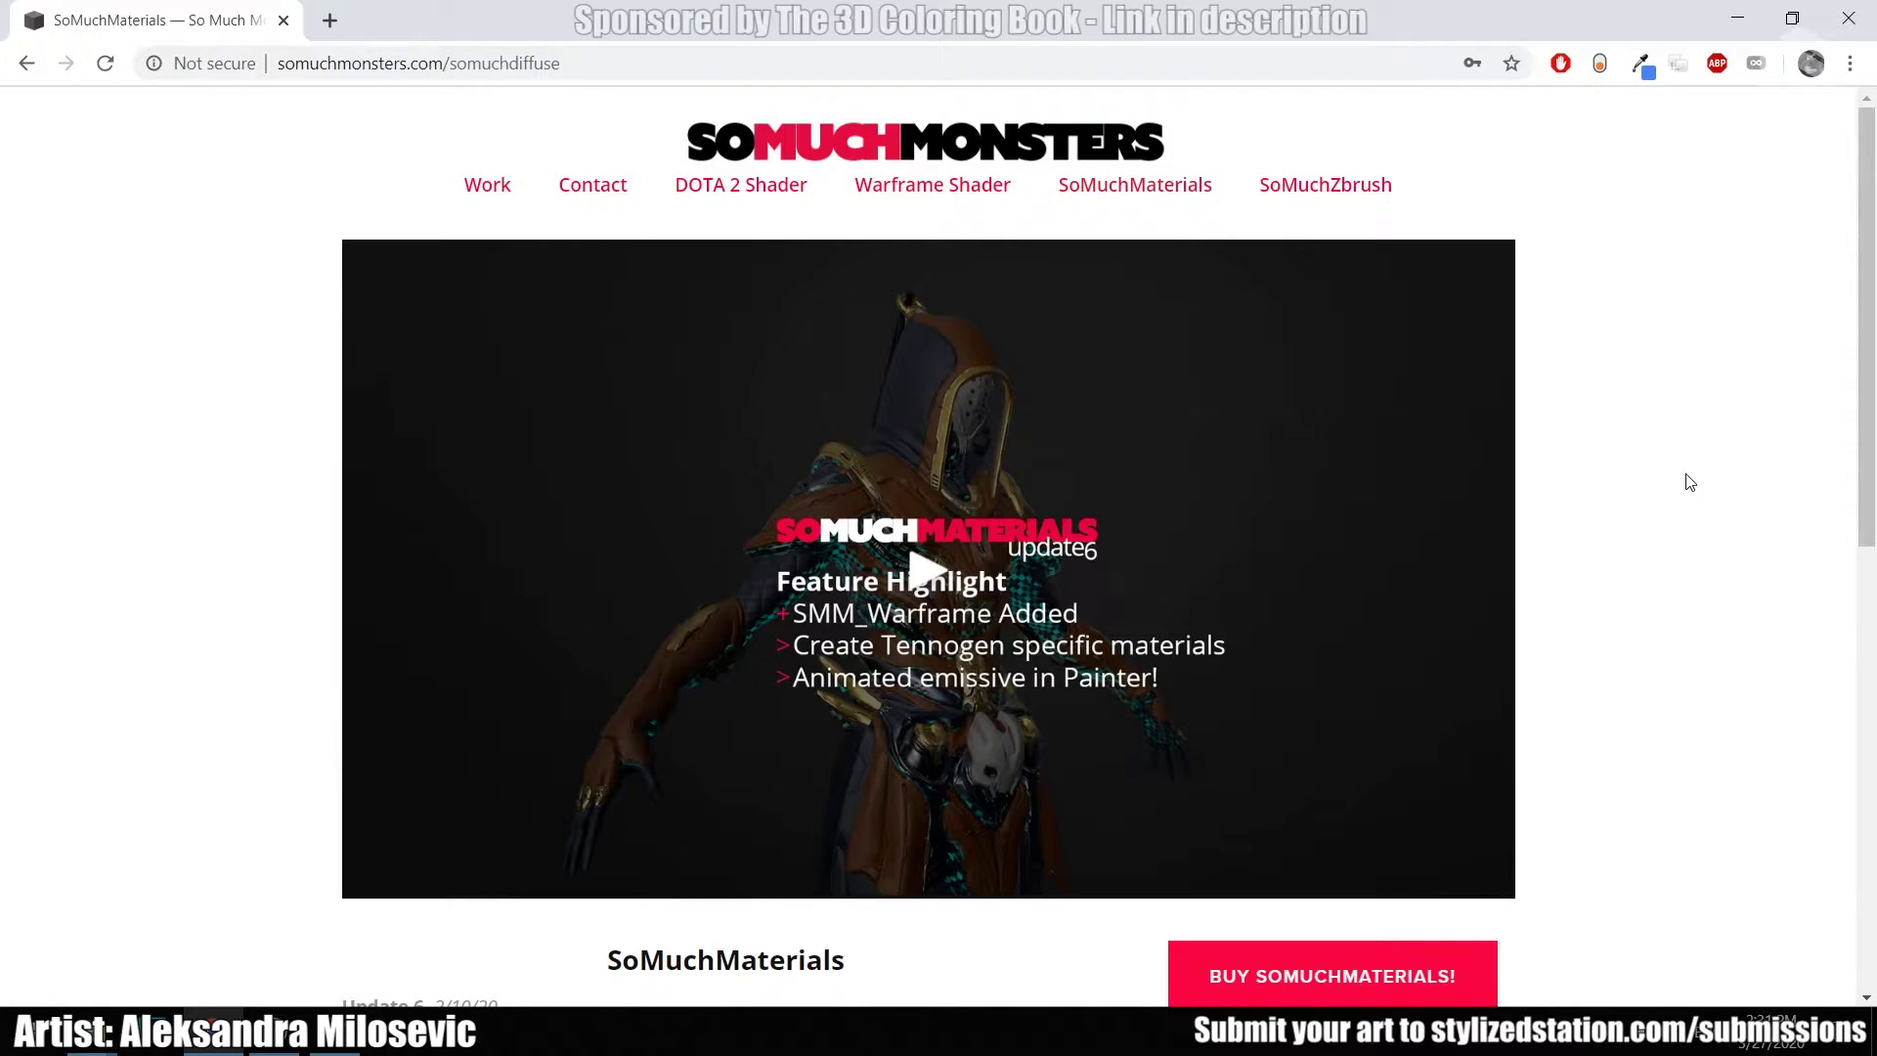
# - Look over the SoMuchMaterials product page in the web browser
pyautogui.scroll(-1, 1757, 459)
pyautogui.scroll(1, 1756, 459)
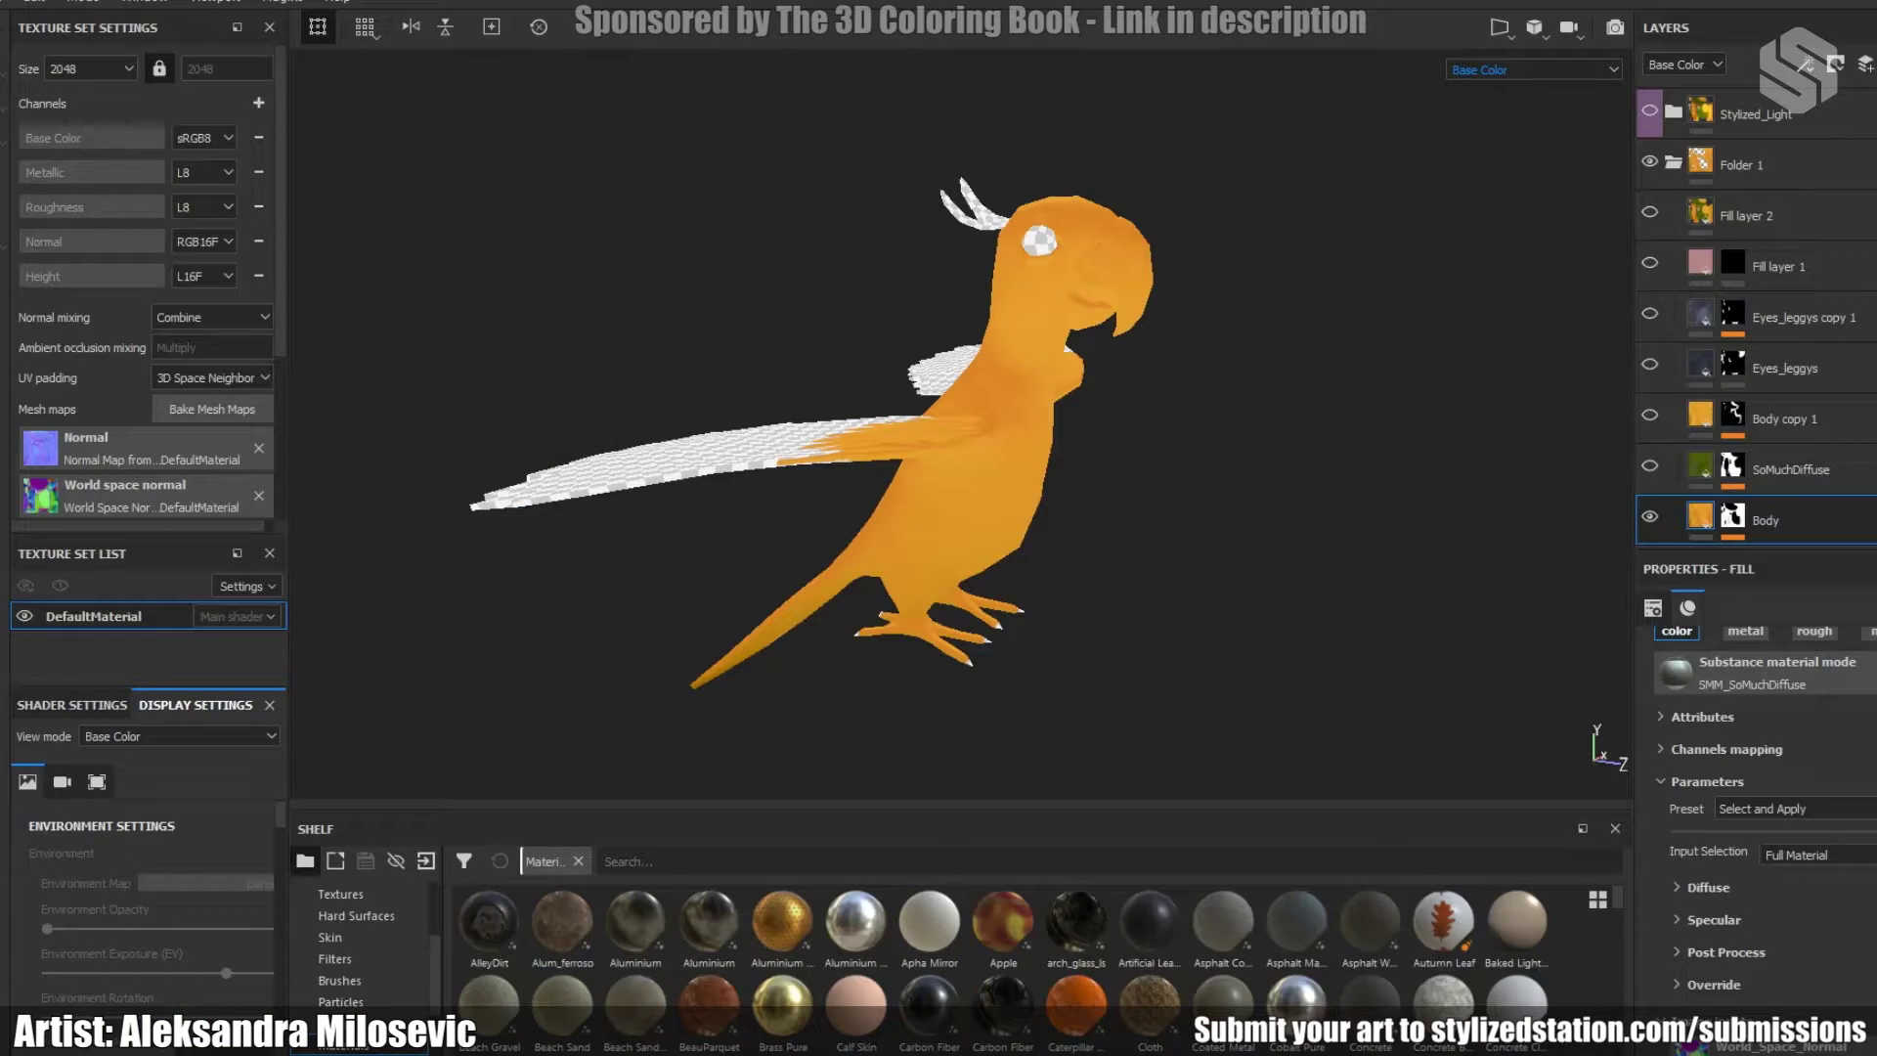
# - Review the SMM_SoMuchDiffuse presets of the Body layer and expand its Diffuse color parameters
pyautogui.click(1789, 808)
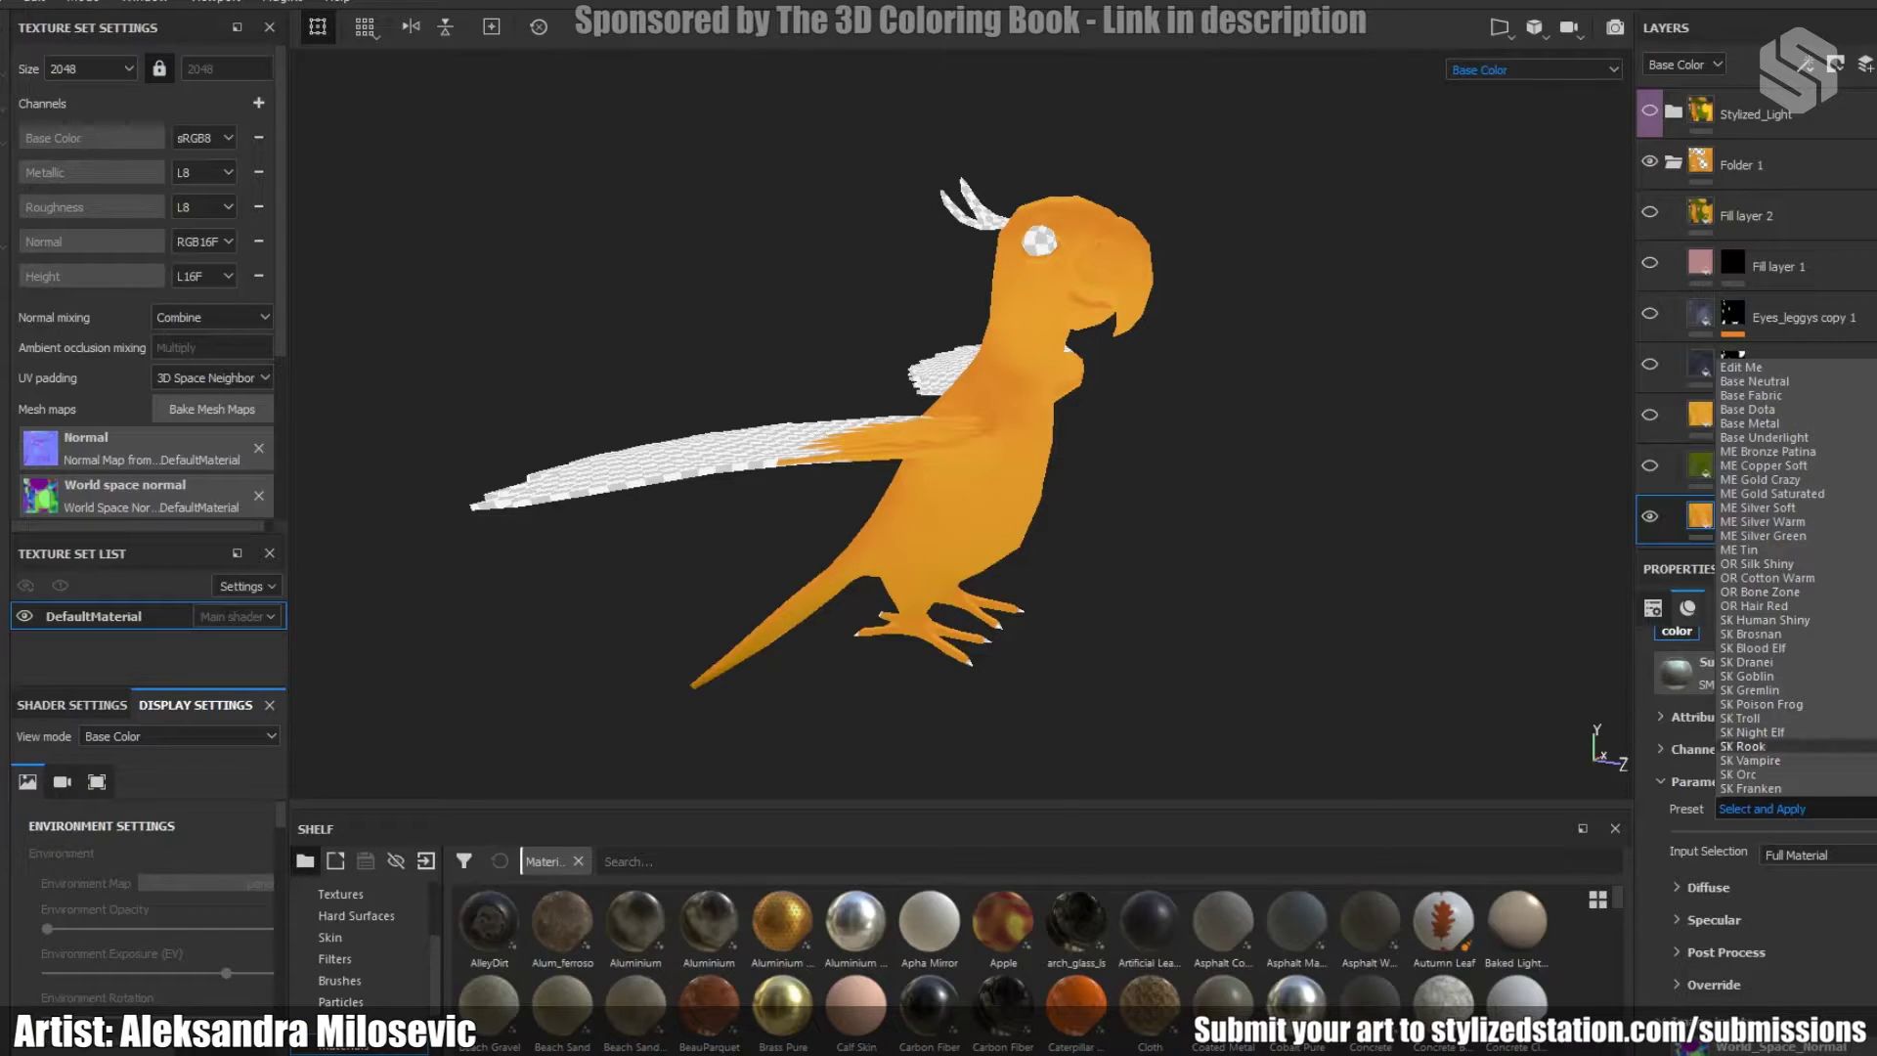
pyautogui.click(1707, 886)
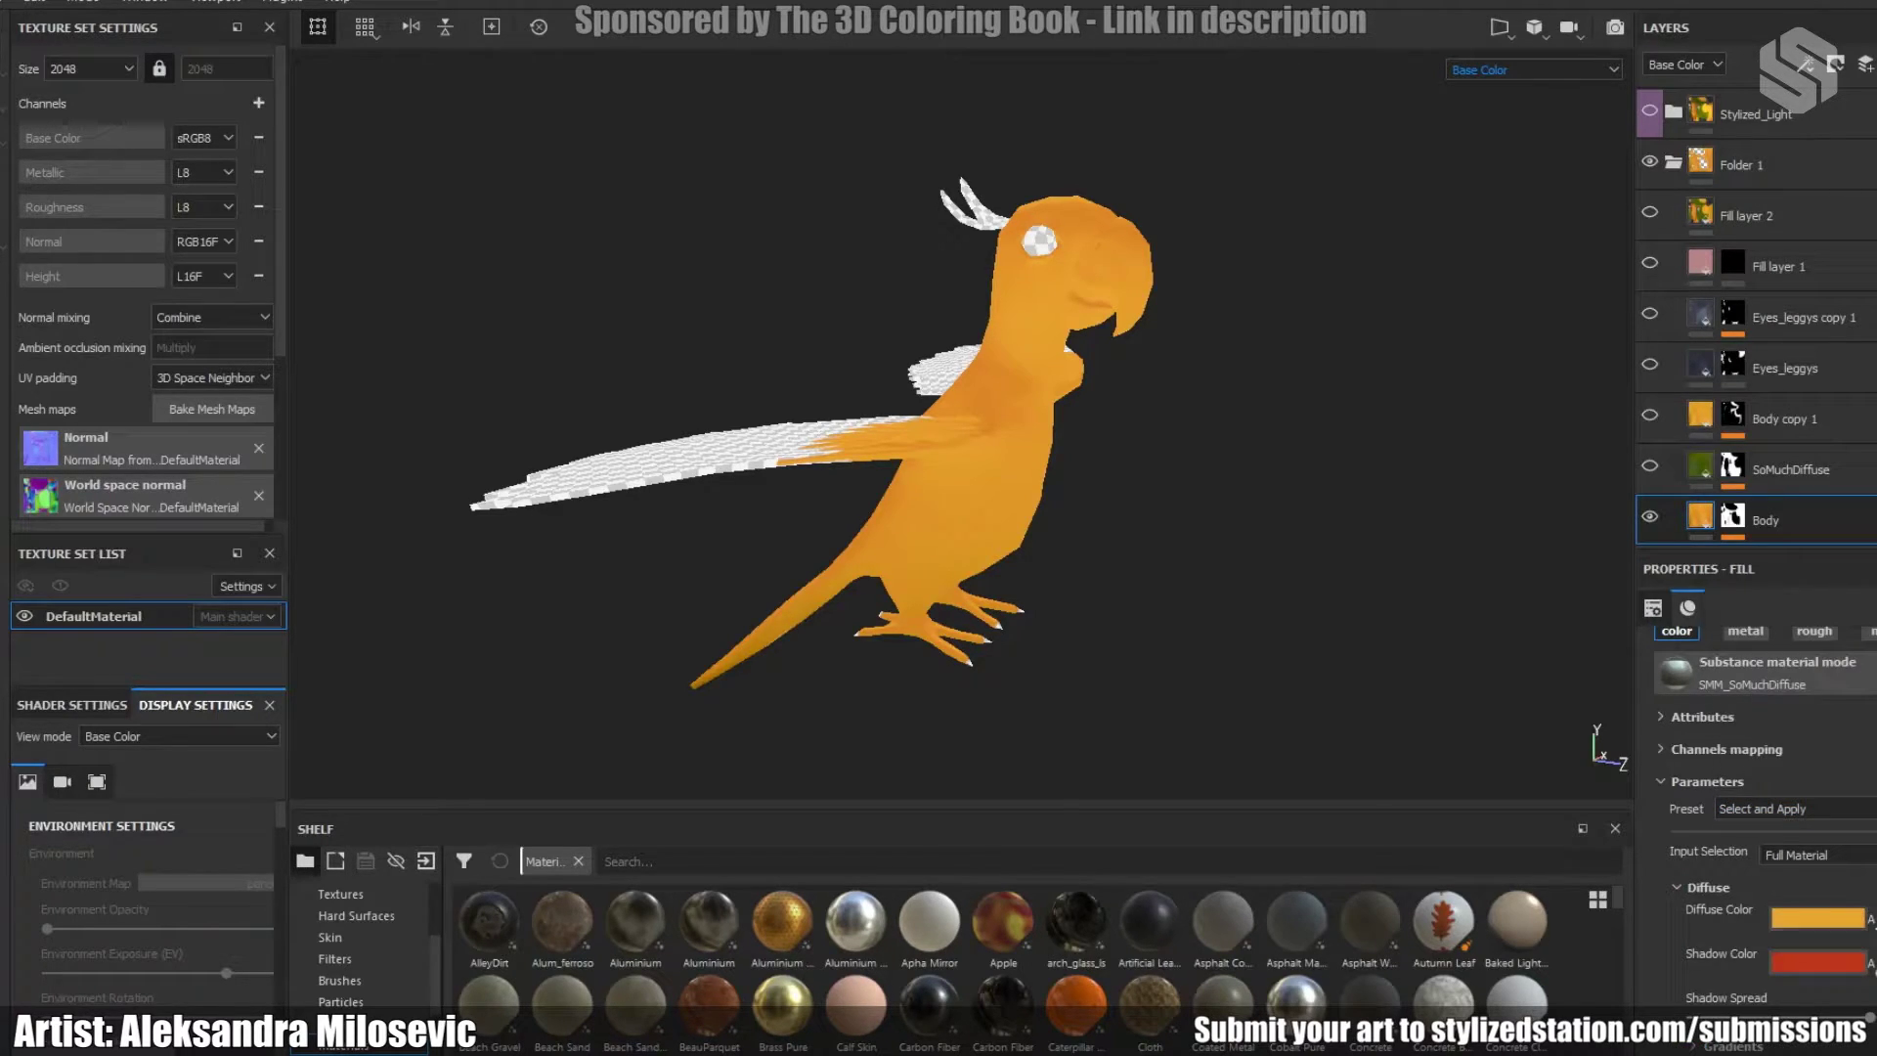
# - Examine the Body layer's SoMuchDiffuse parameters, from the Diffuse colors through the Gradients and Cavity groups to Specular
pyautogui.scroll(-2, 1765, 841)
pyautogui.scroll(-2, 1765, 841)
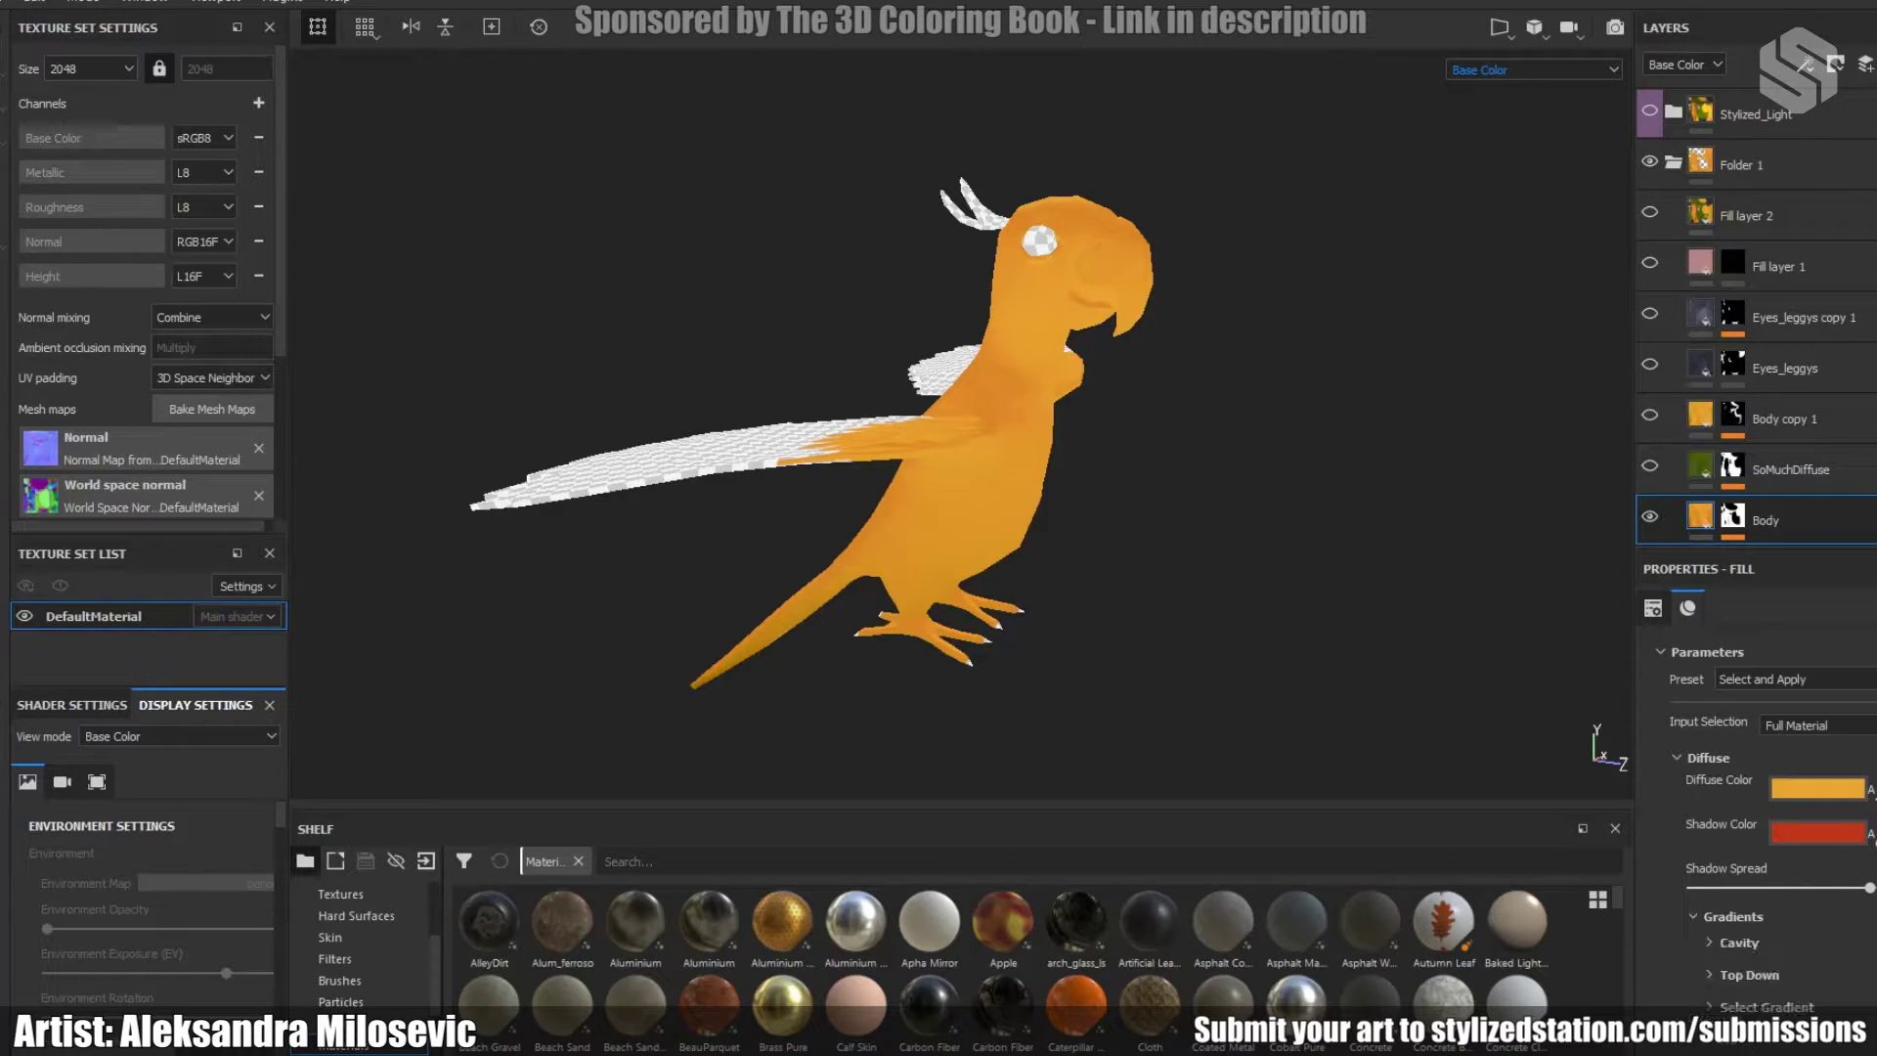
pyautogui.click(1732, 916)
pyautogui.scroll(-2, 1766, 841)
pyautogui.click(1739, 877)
pyautogui.scroll(-2, 1766, 840)
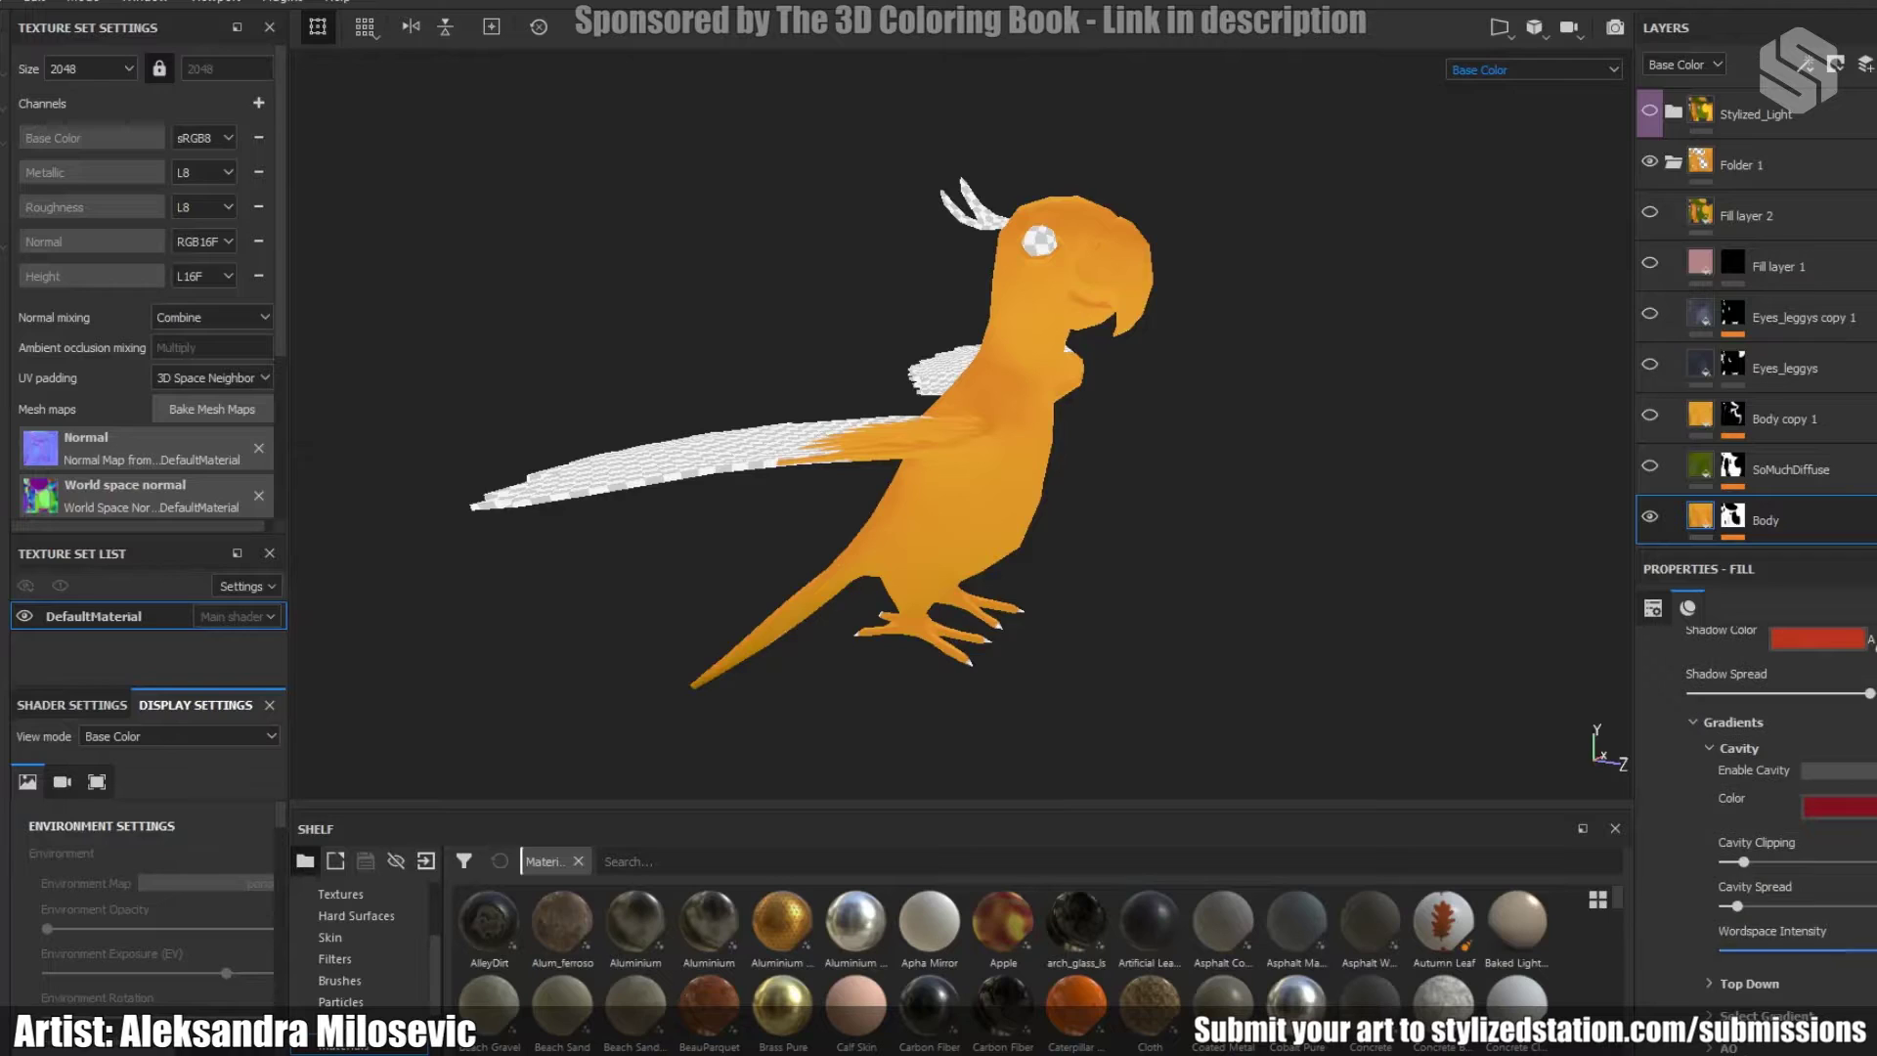
pyautogui.scroll(-1, 1766, 841)
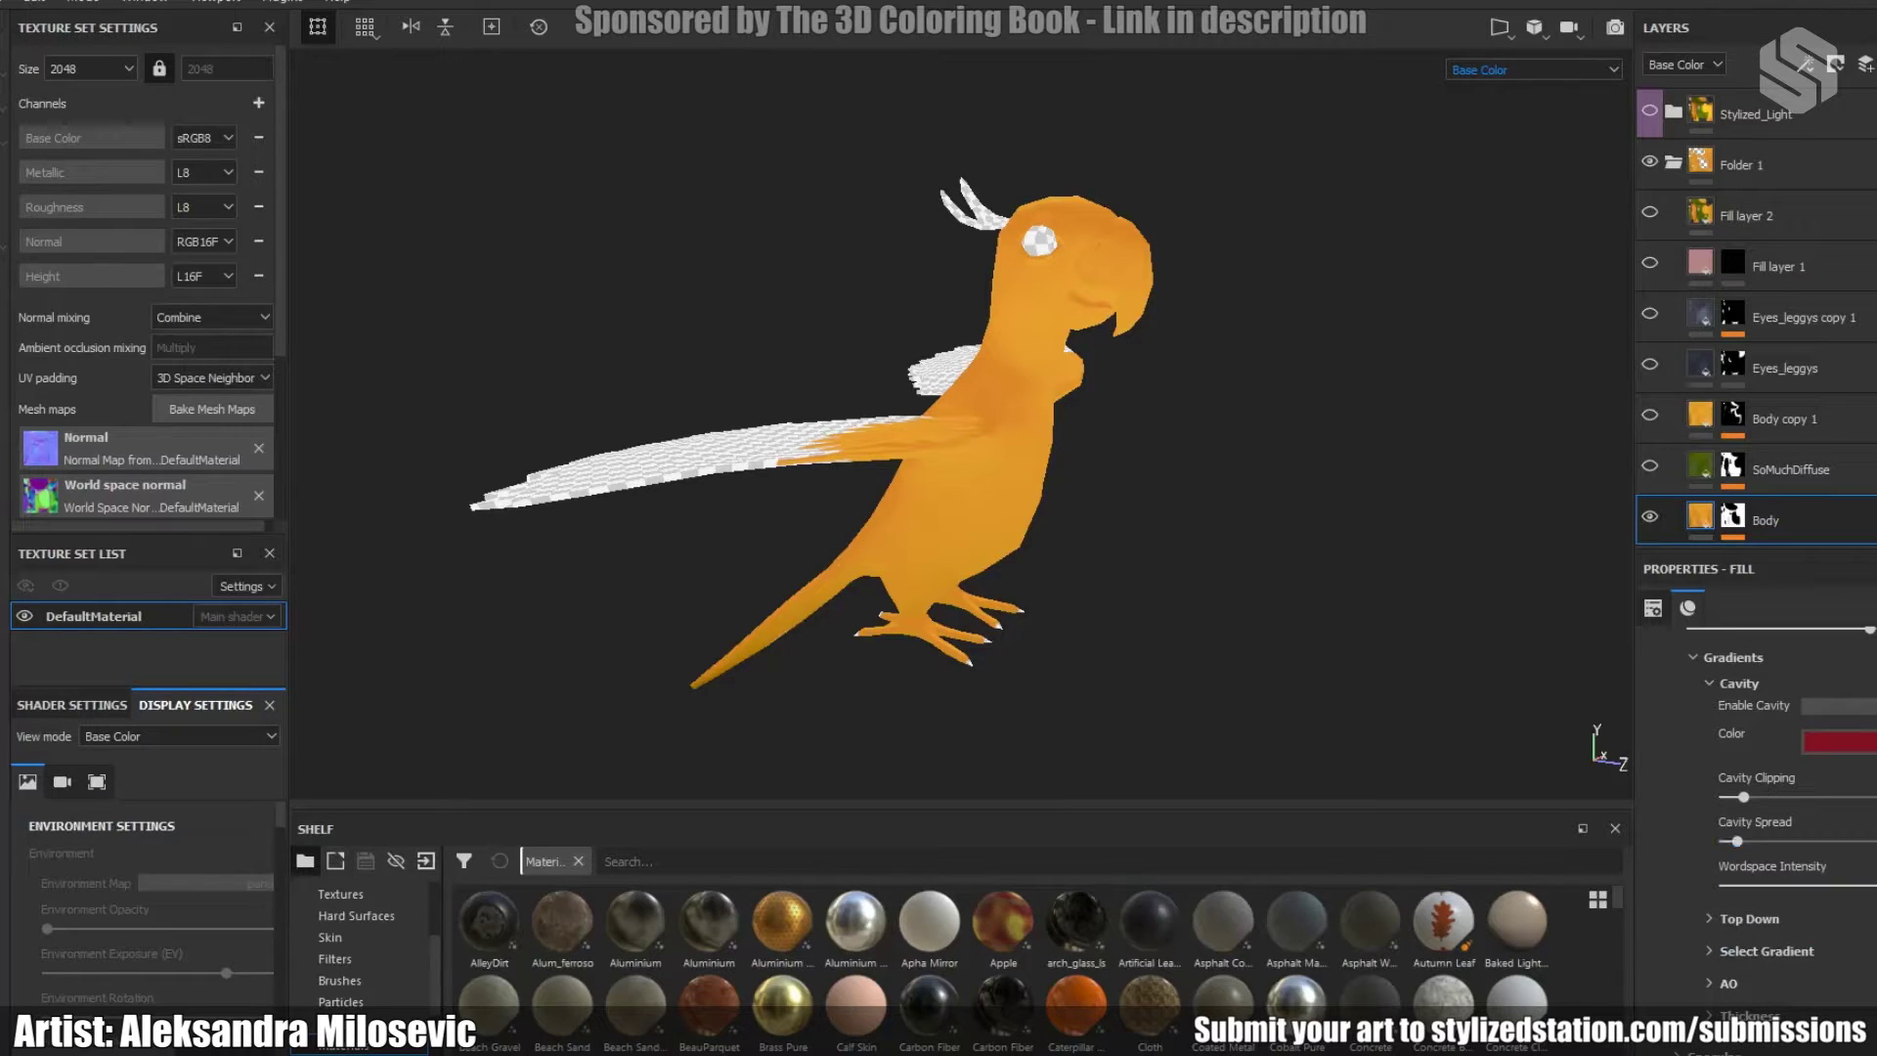
pyautogui.scroll(-2, 1781, 822)
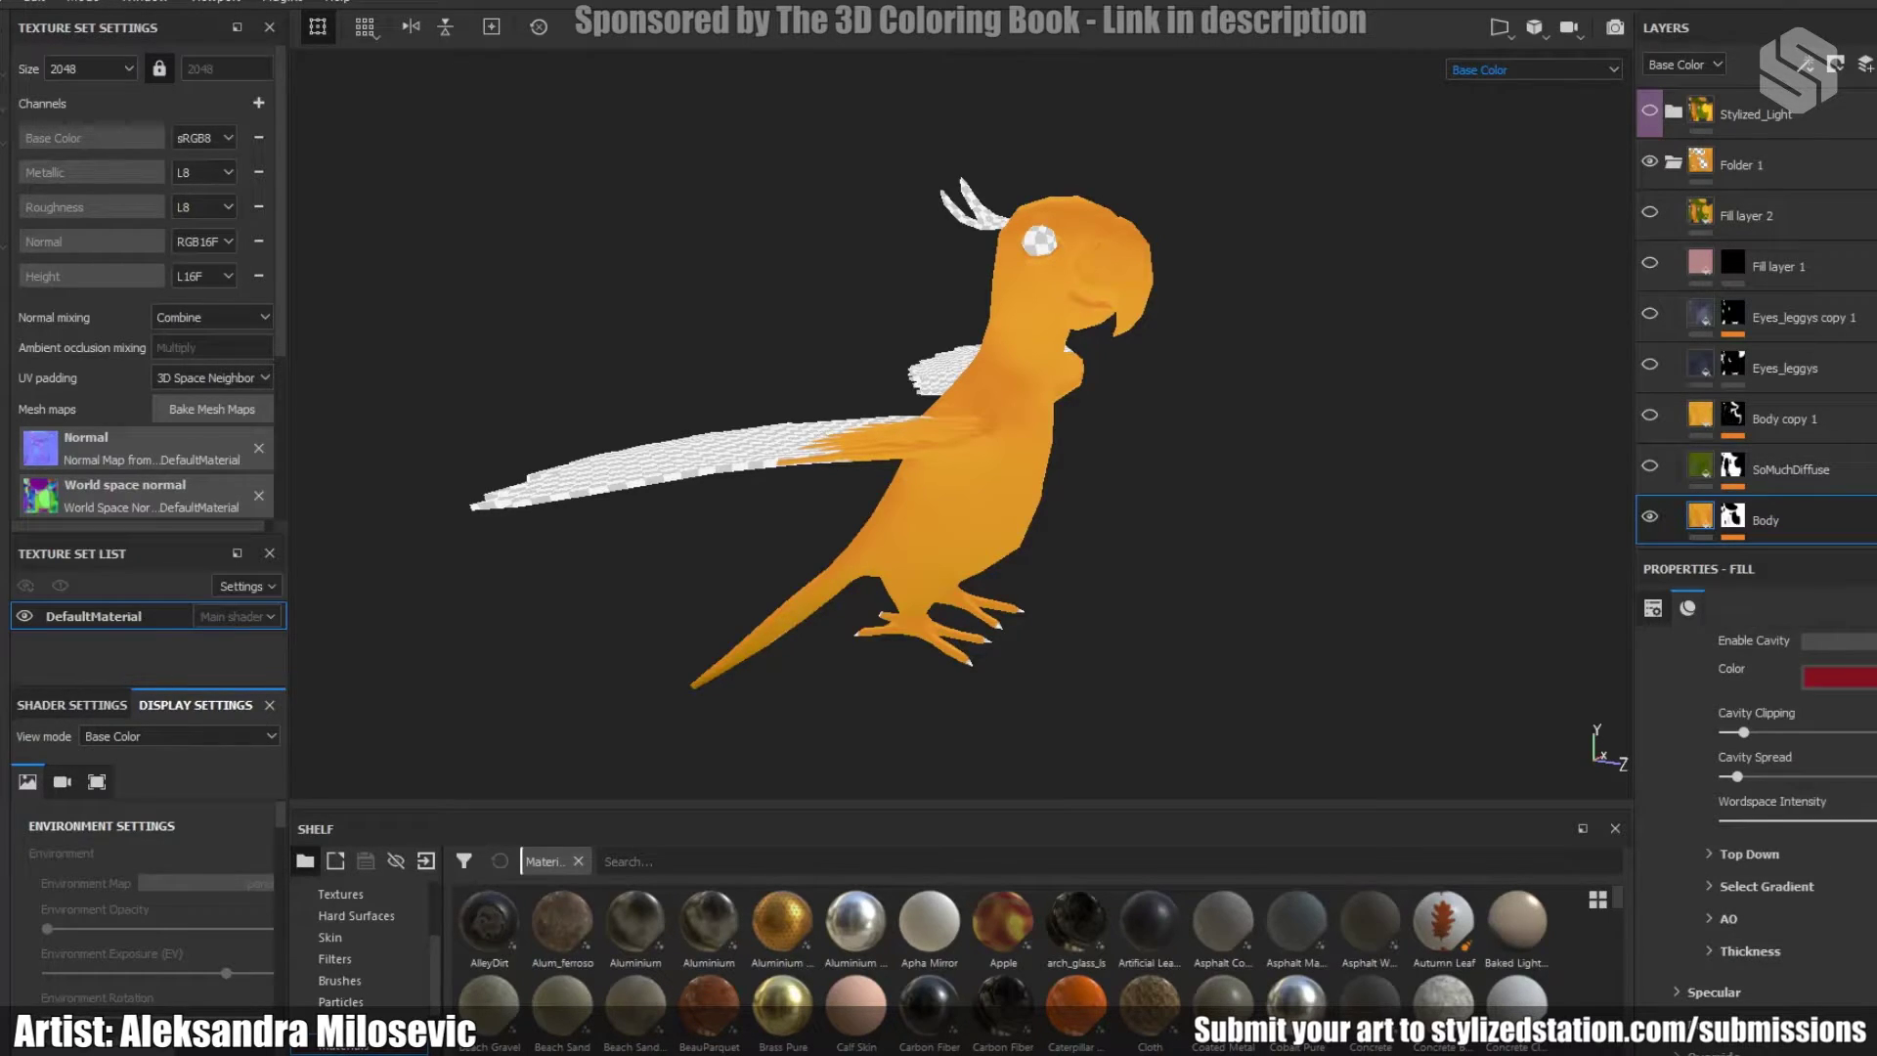
pyautogui.scroll(-1, 1774, 844)
pyautogui.click(1714, 927)
pyautogui.scroll(-1, 1774, 845)
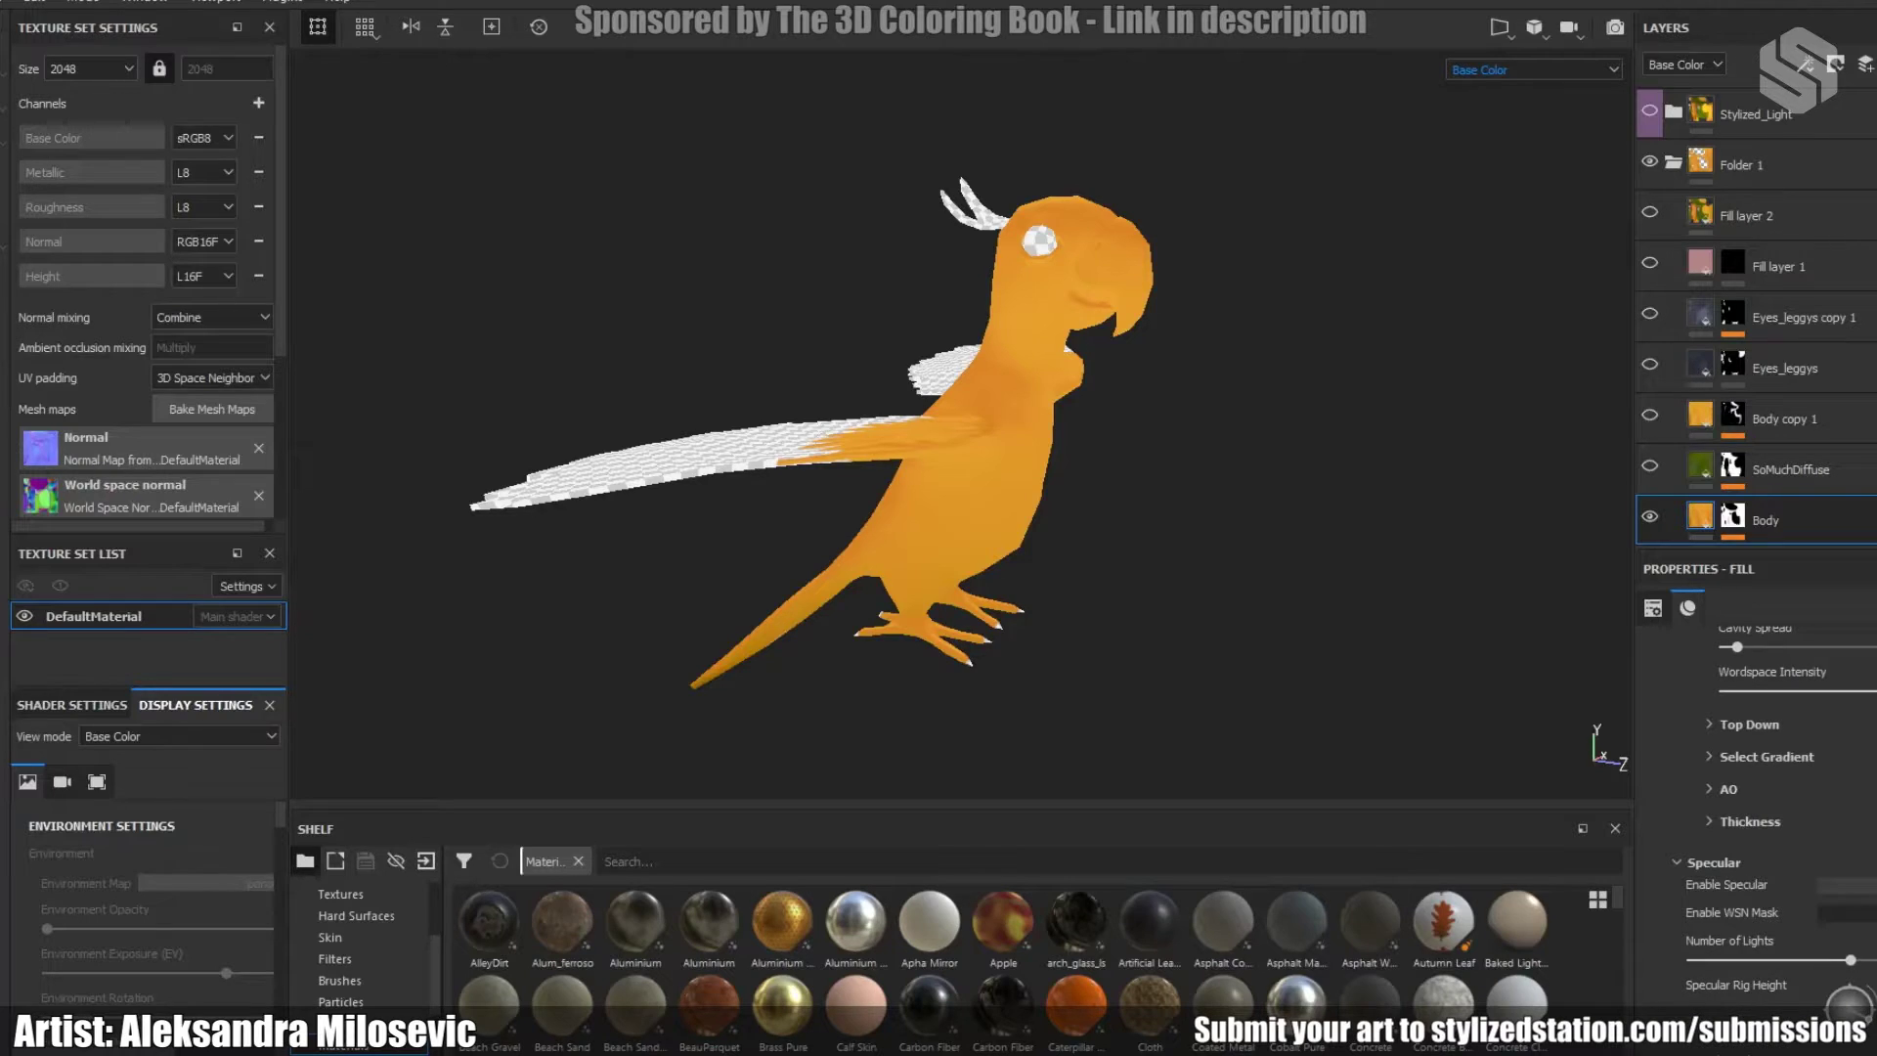
pyautogui.scroll(-4, 1781, 822)
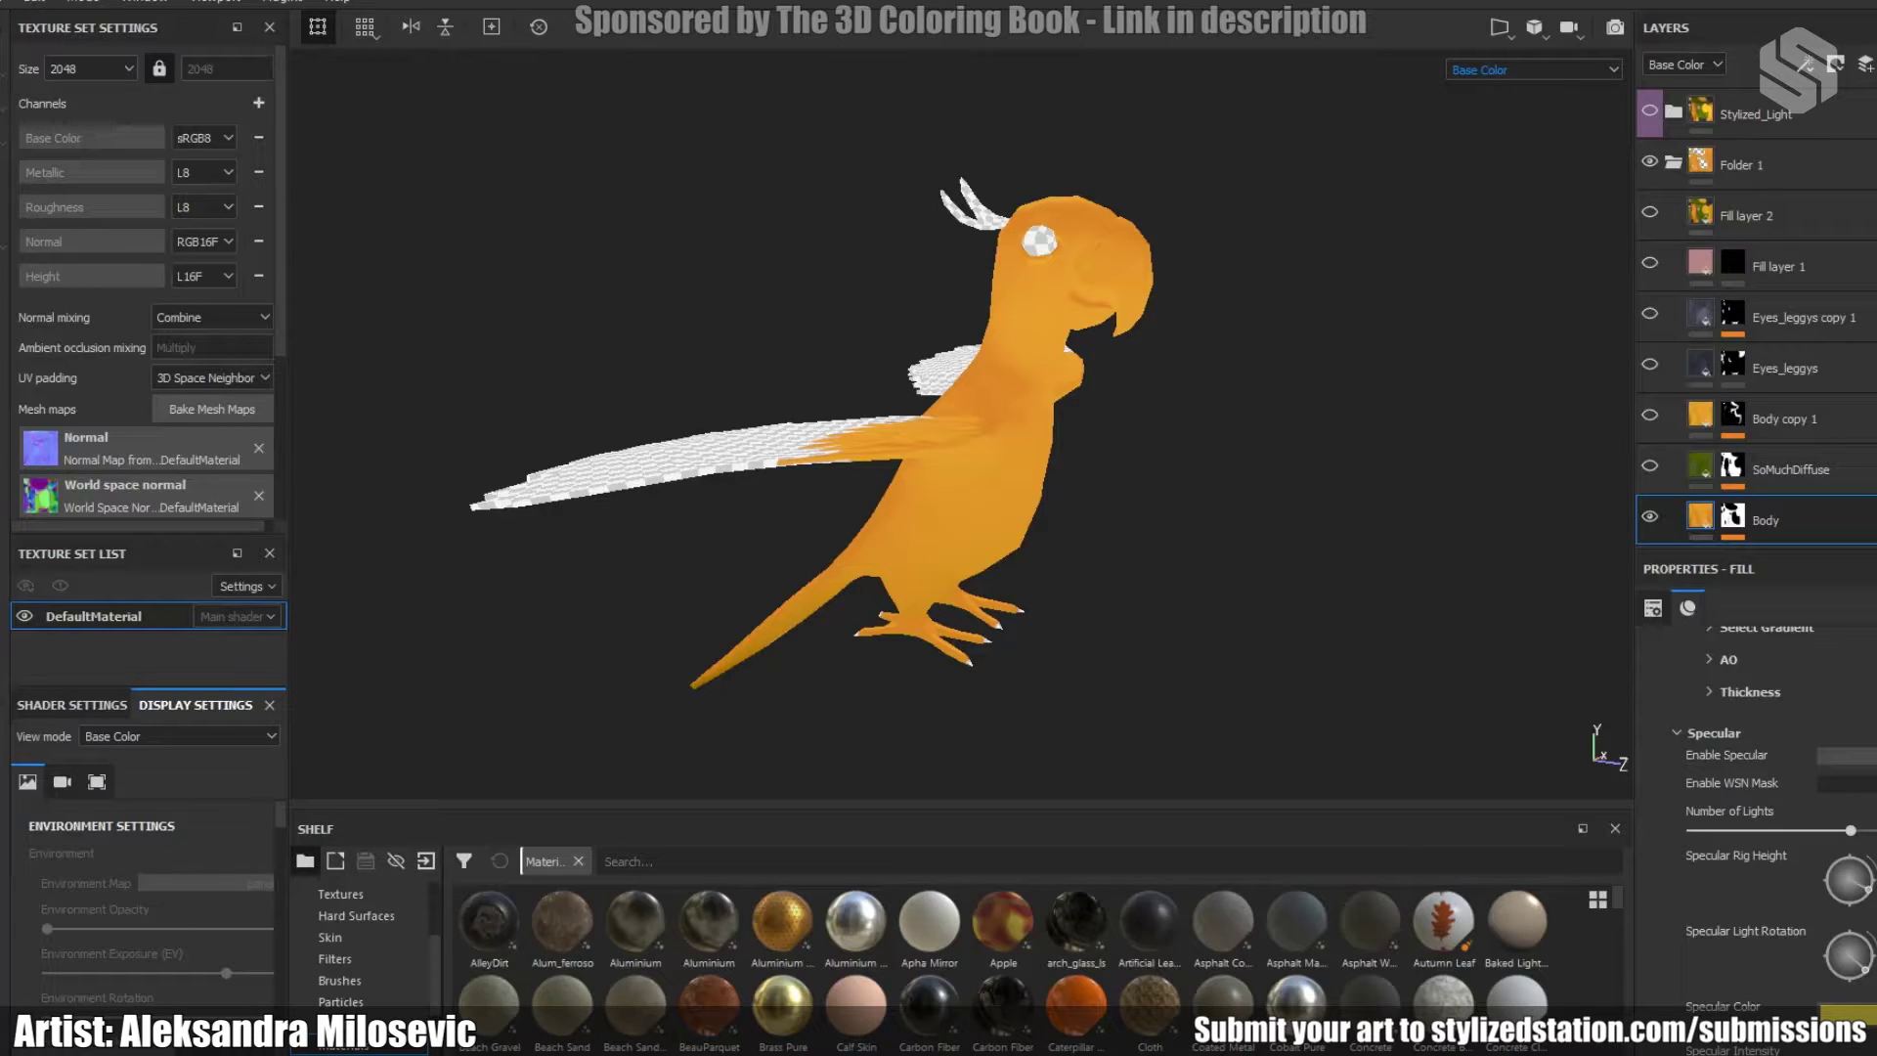
pyautogui.scroll(5, 1779, 841)
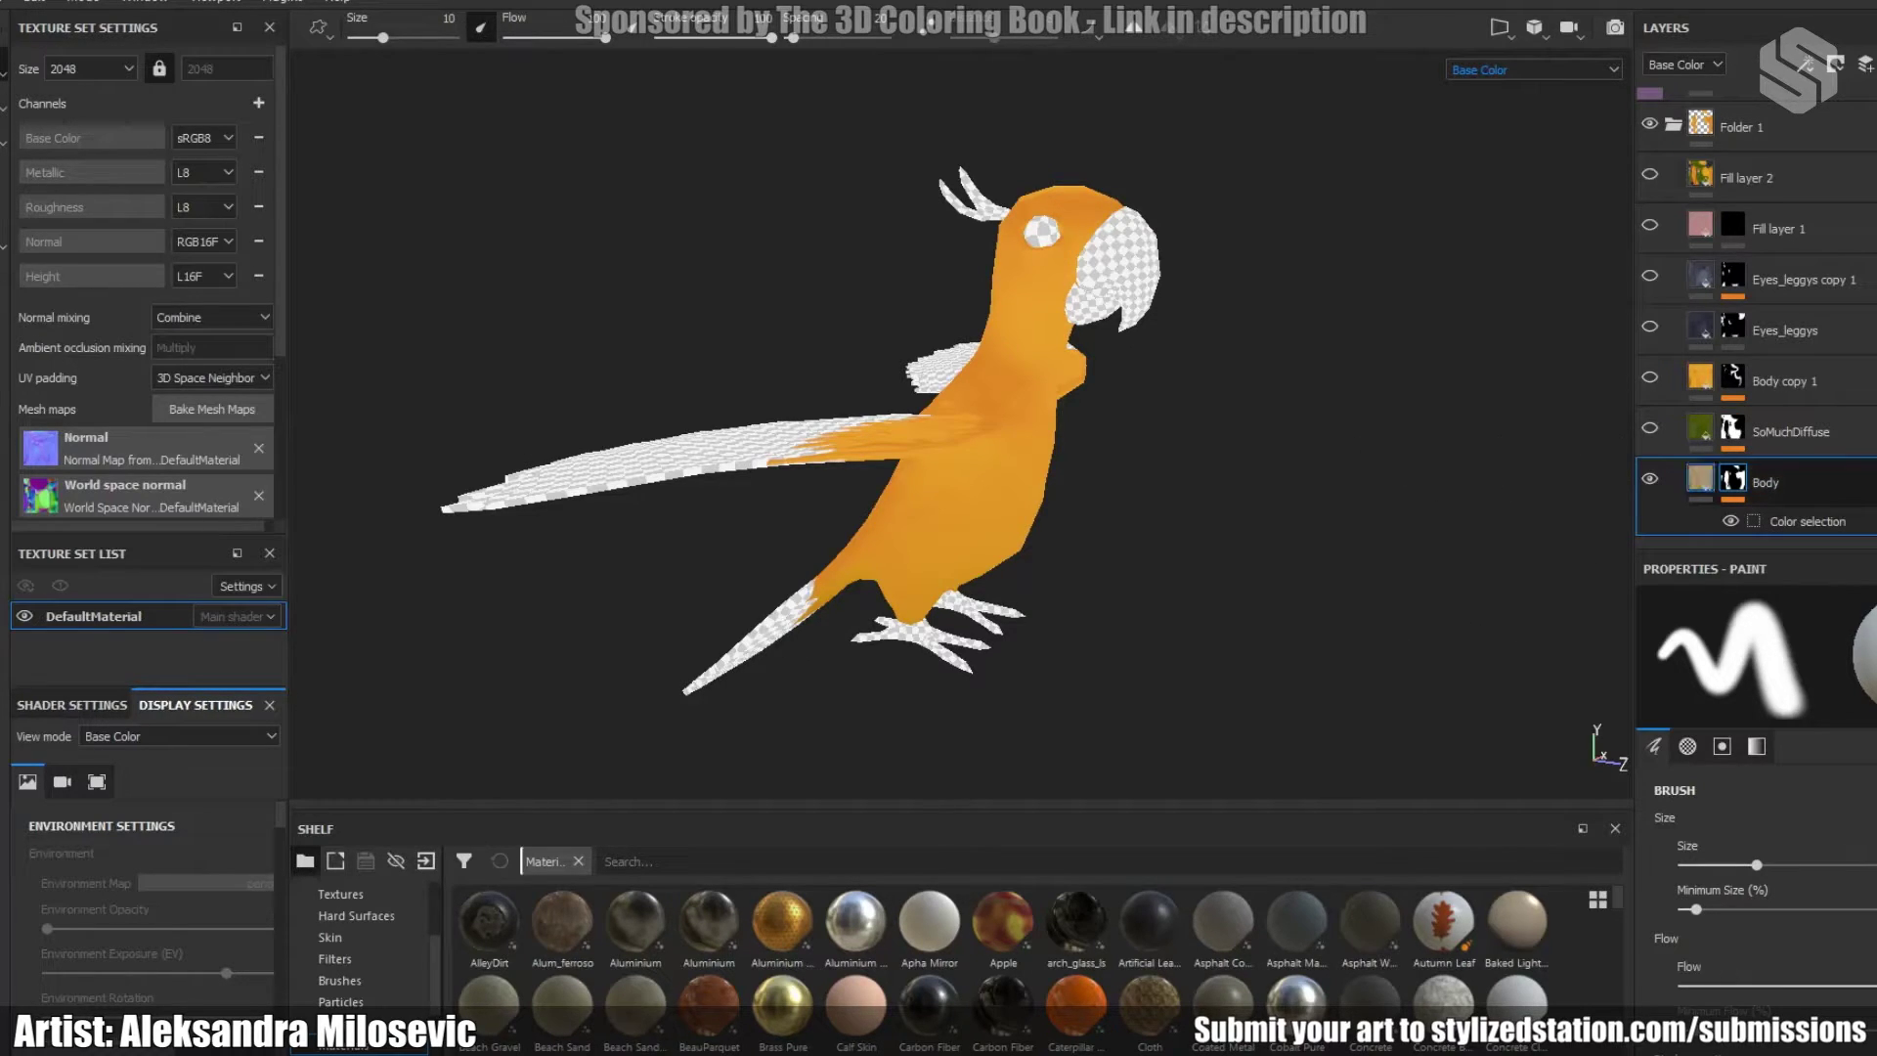
# - Reset the Body layer's mask to black and add a mask with color selection to the layer
pyautogui.click(1700, 478)
pyautogui.rightClick(1703, 478)
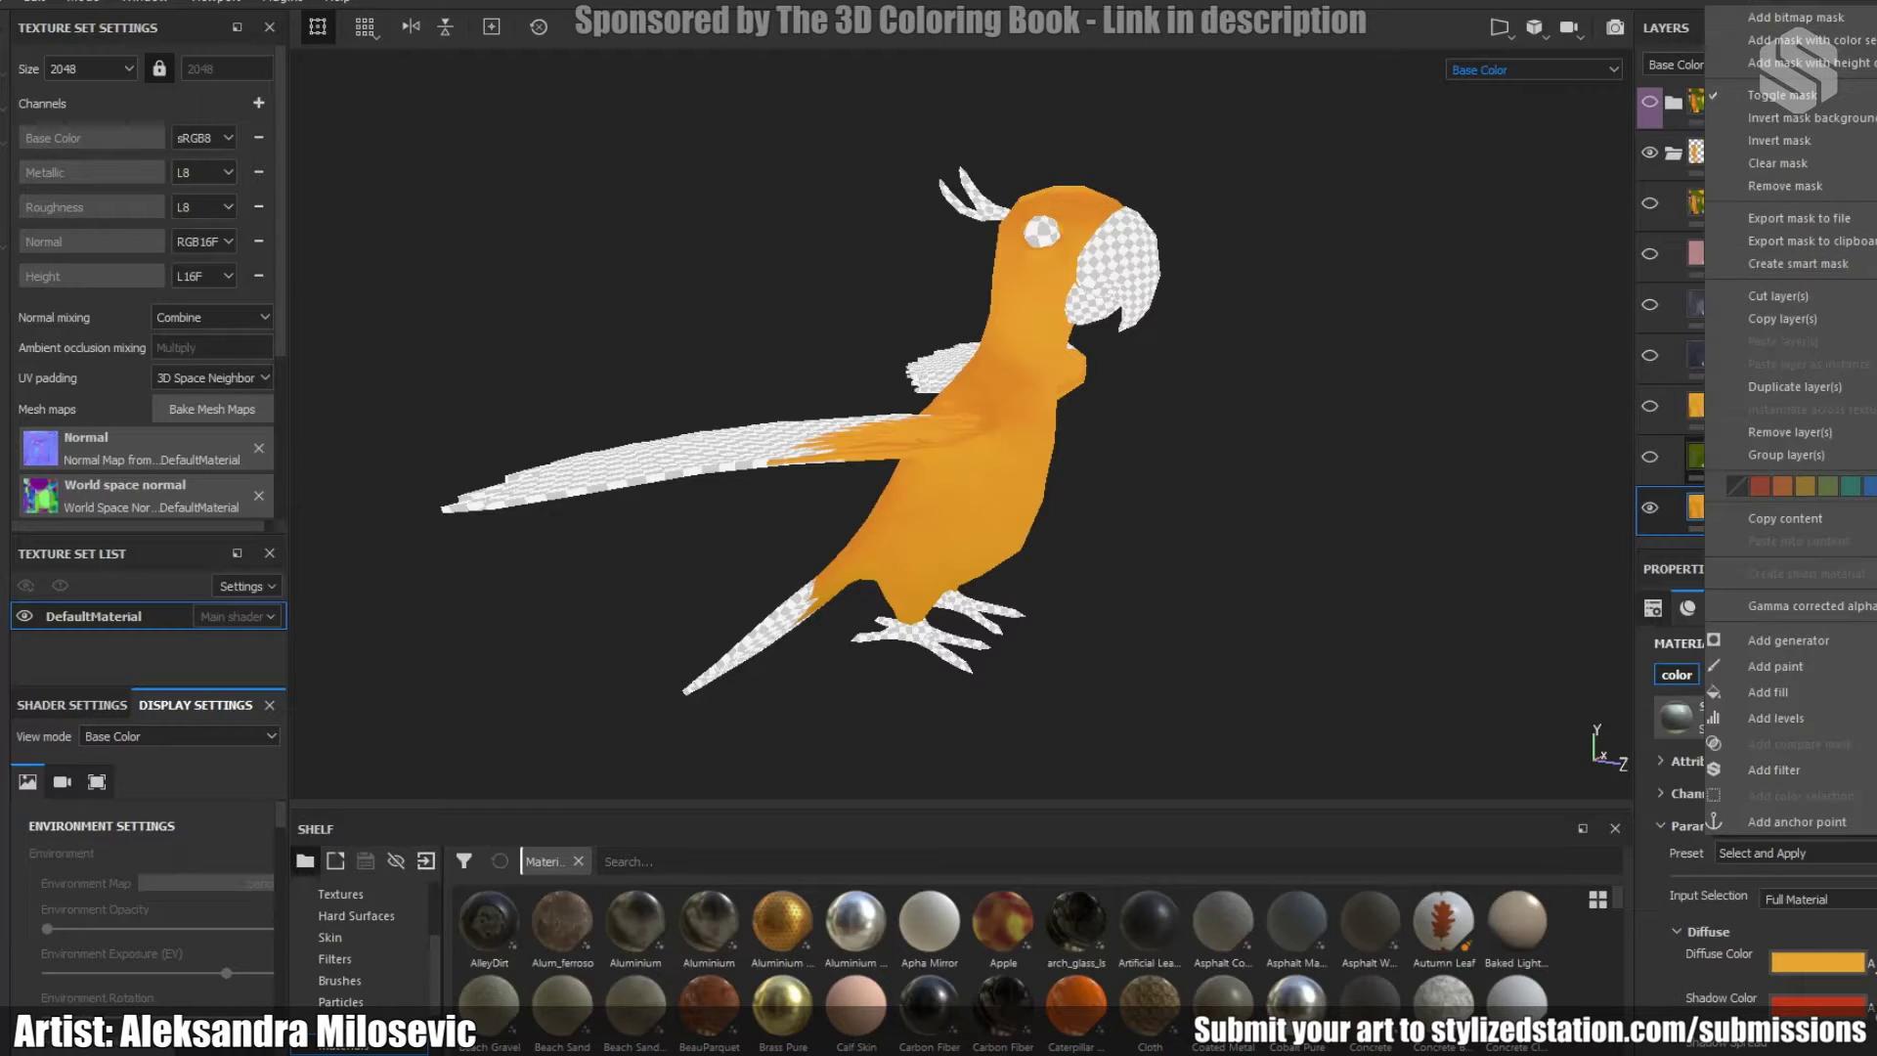
pyautogui.click(1760, 4)
pyautogui.click(1733, 507)
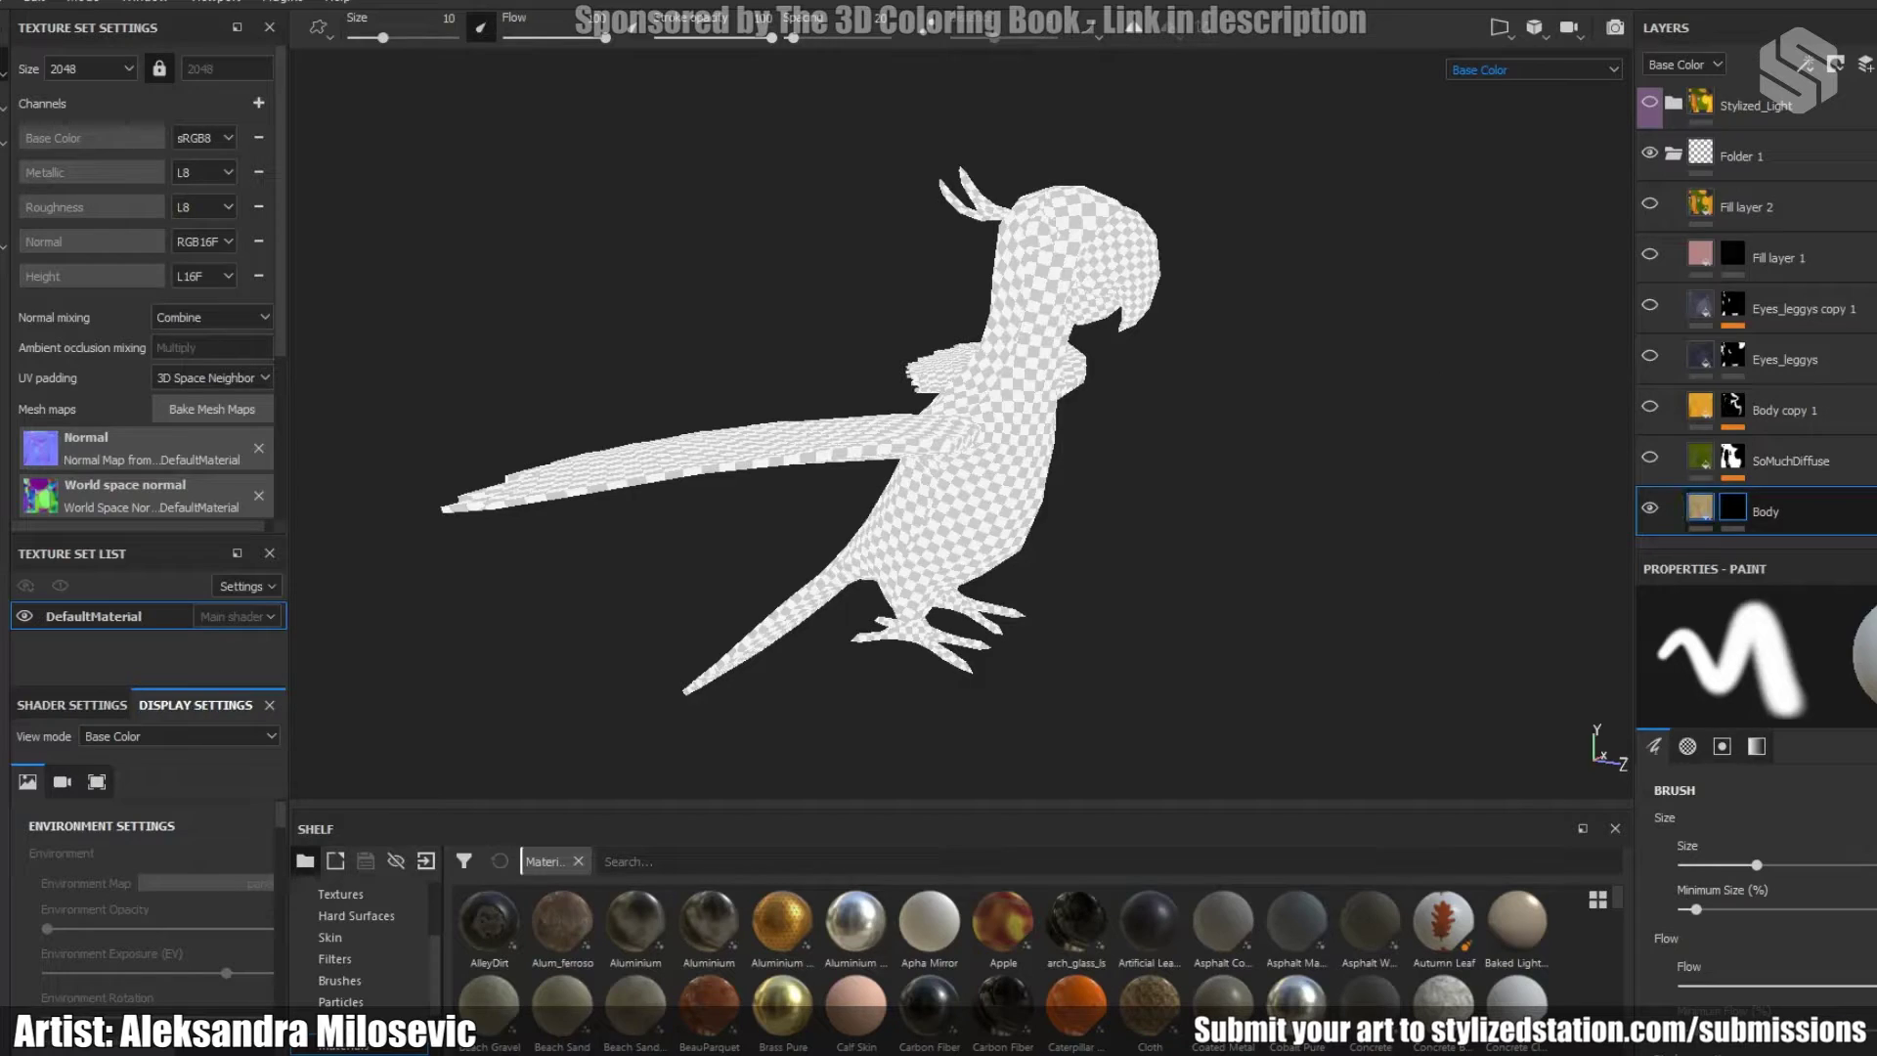
pyautogui.rightClick(1738, 508)
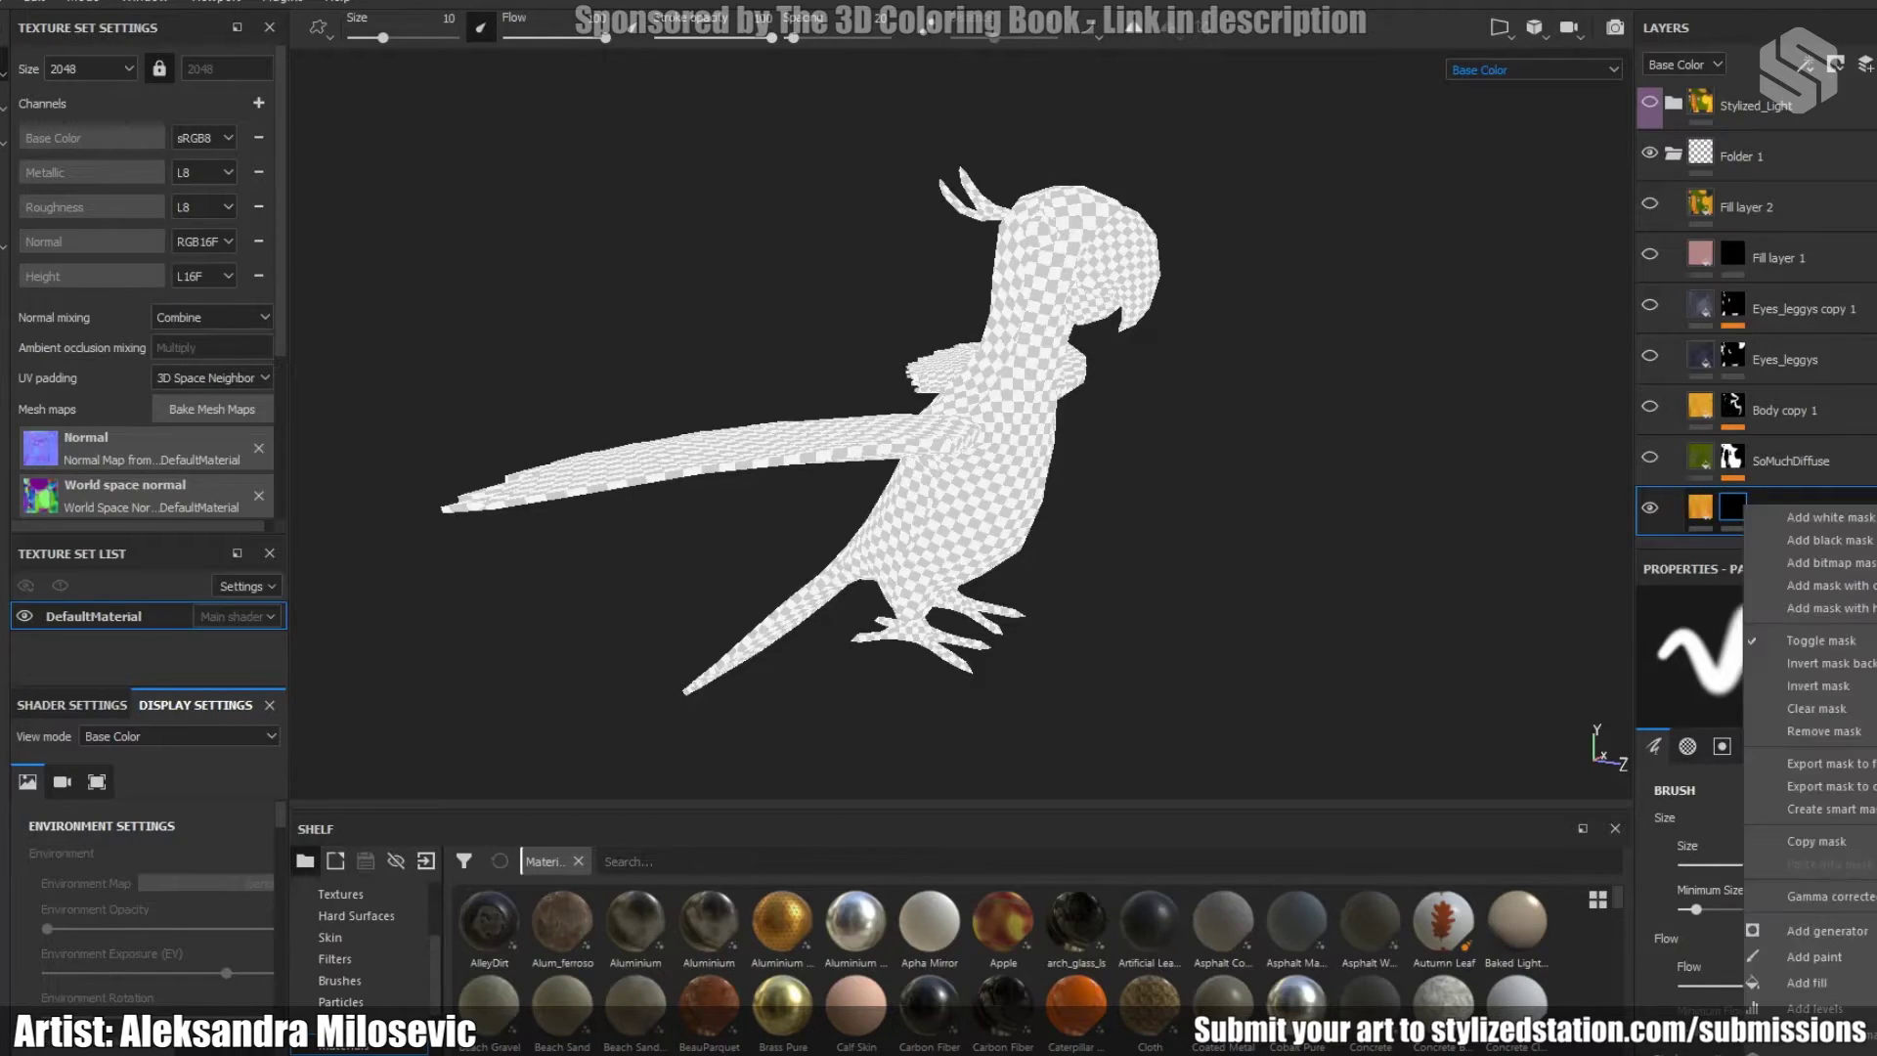
pyautogui.click(1826, 584)
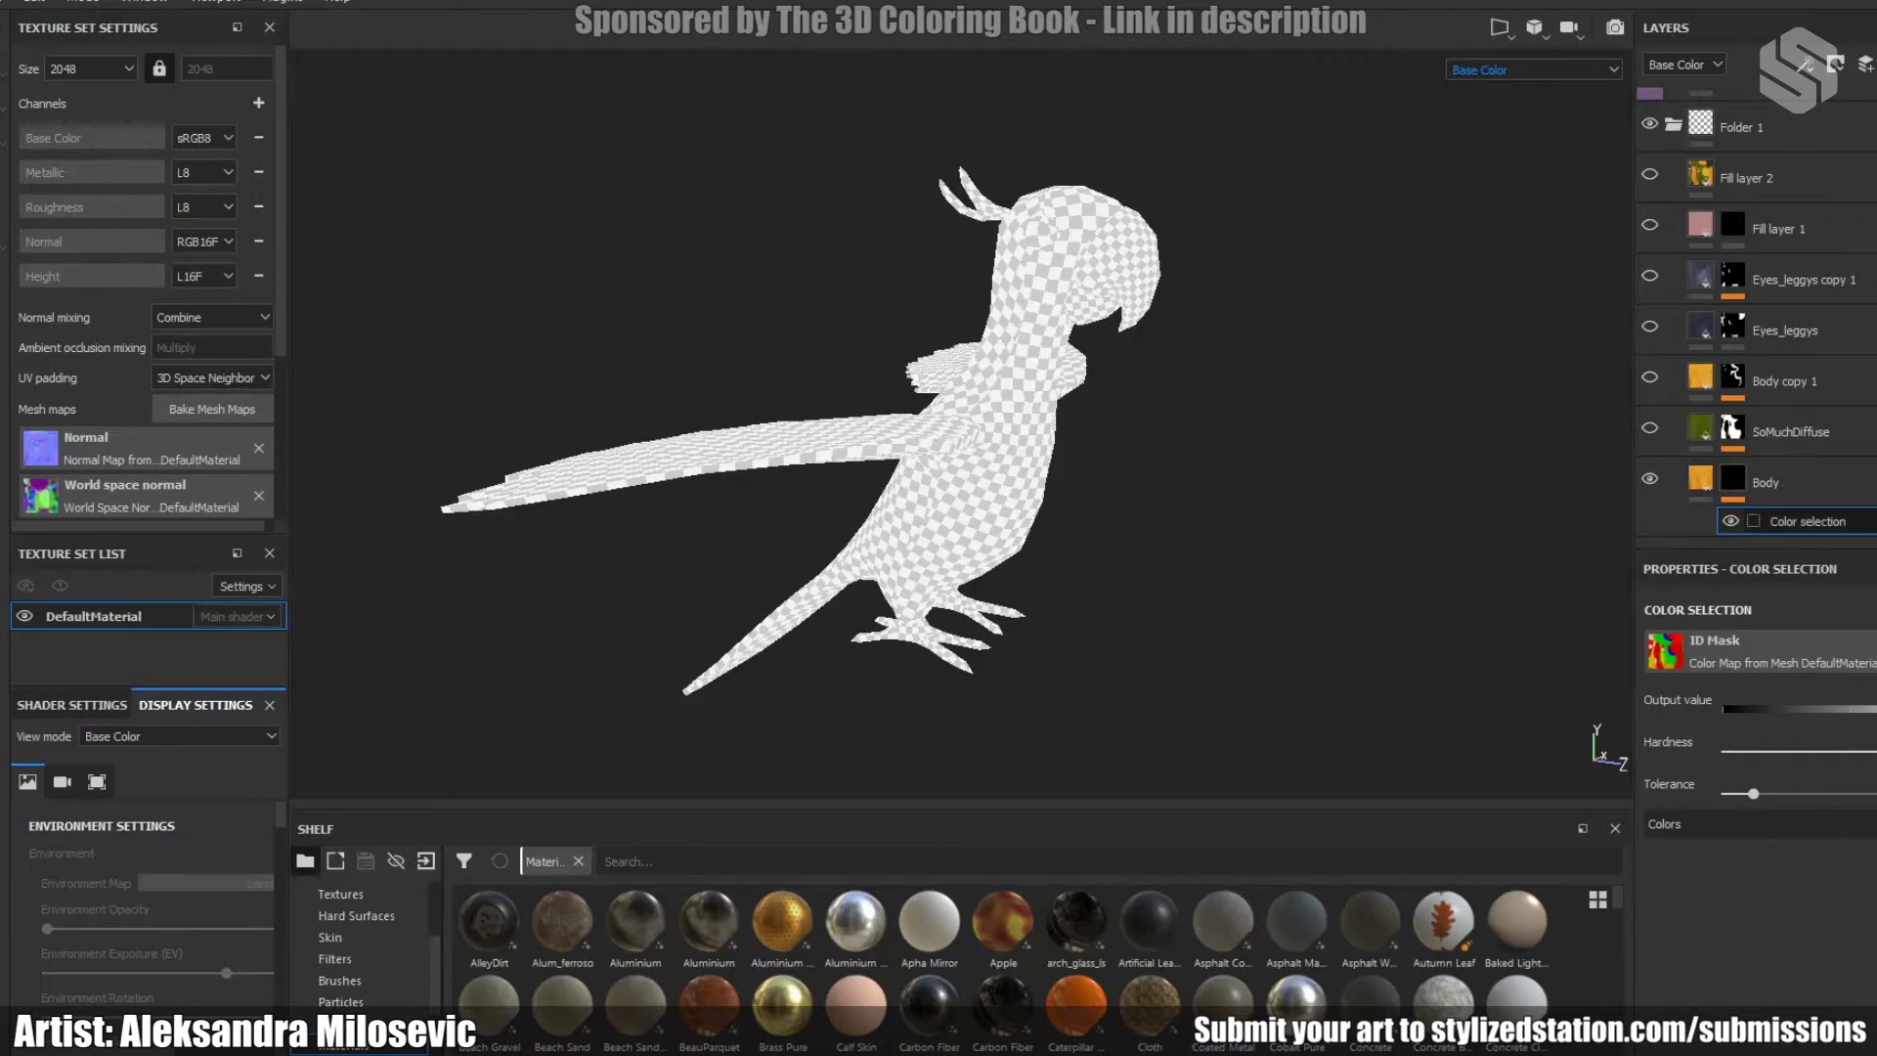
# - Pick the body's dark red (R 204, G 0, B 0) from the ID map and lower the color selection's tolerance
pyautogui.press('b')
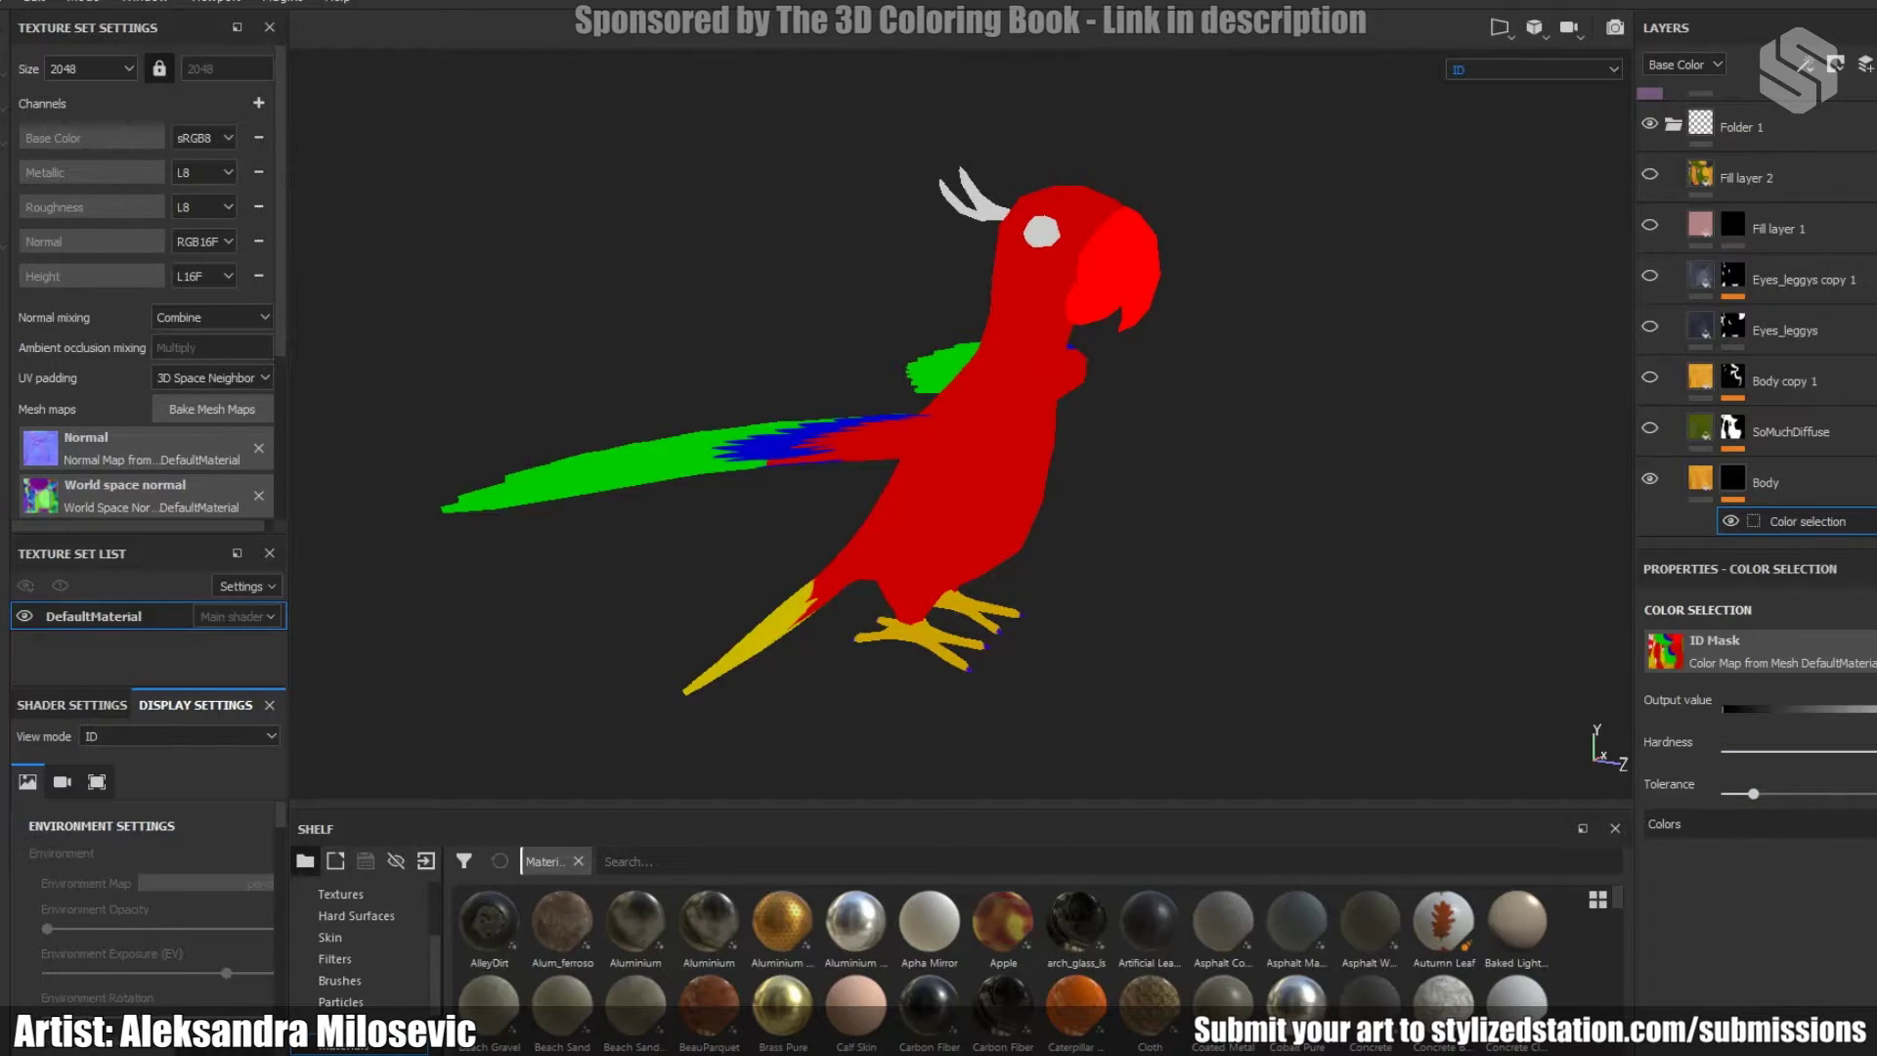
pyautogui.click(968, 469)
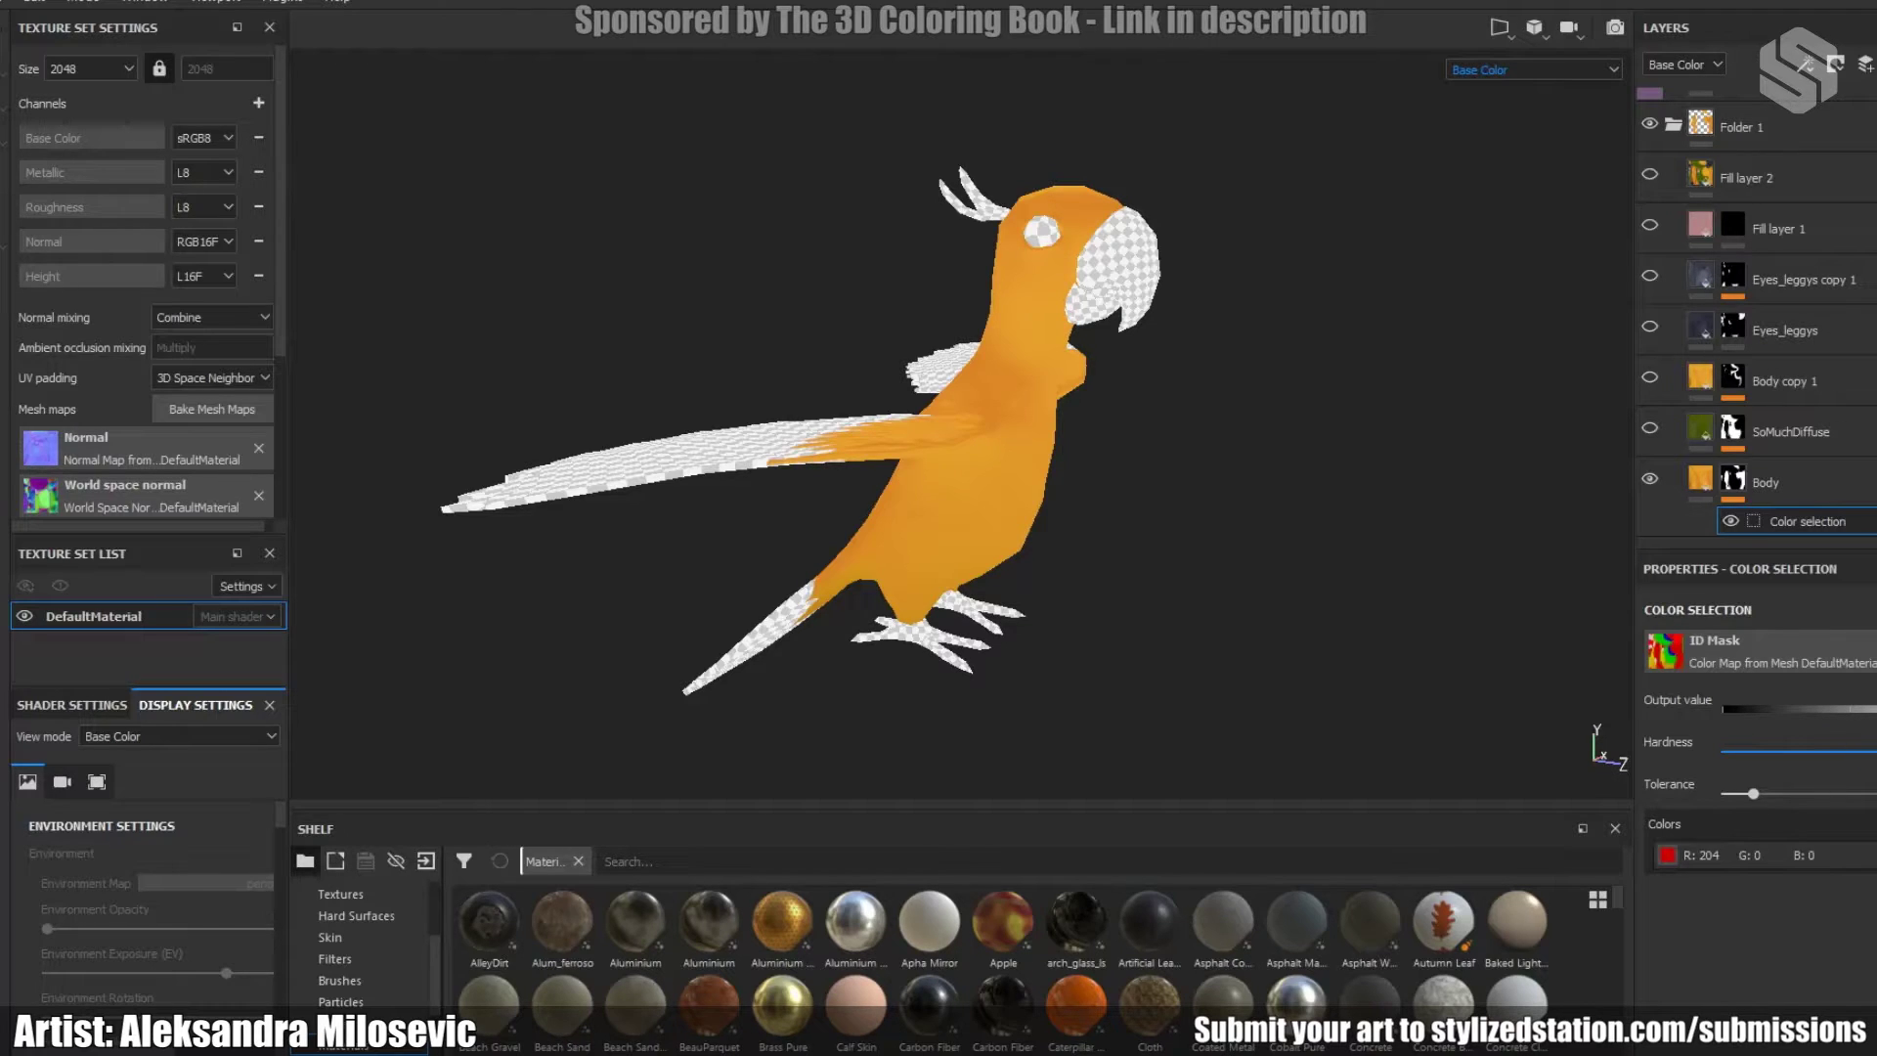
pyautogui.moveTo(1753, 794)
pyautogui.mouseDown()
pyautogui.moveTo(1872, 794)
pyautogui.moveTo(1731, 794)
pyautogui.mouseUp()
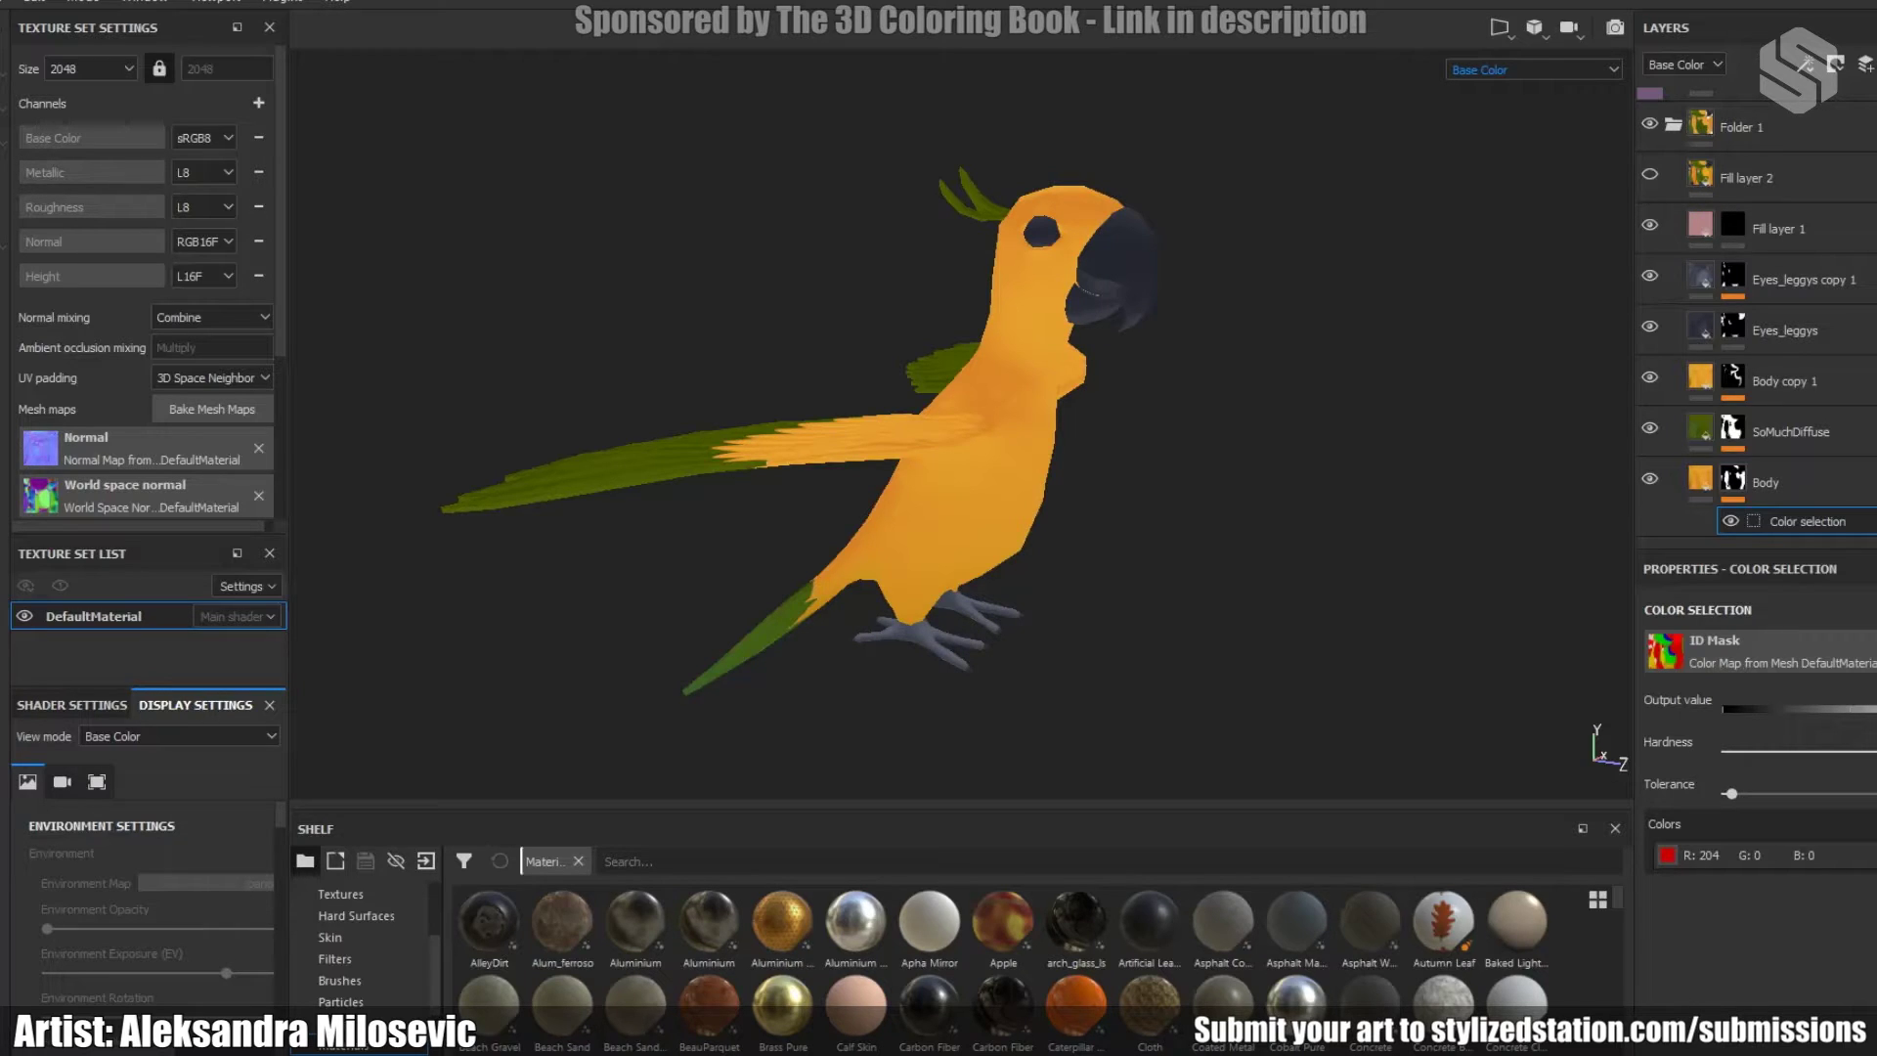
# - Examine the parrot's combined base colors from several angles and distances
pyautogui.moveTo(959, 440)
pyautogui.keyDown('alt'); pyautogui.mouseDown()
pyautogui.moveTo(928, 430)
pyautogui.moveTo(977, 440)
pyautogui.moveTo(704, 440)
pyautogui.moveTo(983, 425)
pyautogui.moveTo(880, 405)
pyautogui.moveTo(904, 425)
pyautogui.moveTo(723, 425)
pyautogui.moveTo(934, 445)
pyautogui.mouseUp(); pyautogui.keyUp('alt')
pyautogui.scroll(2, 914, 420)
pyautogui.scroll(-2, 914, 421)
pyautogui.scroll(1, 1103, 430)
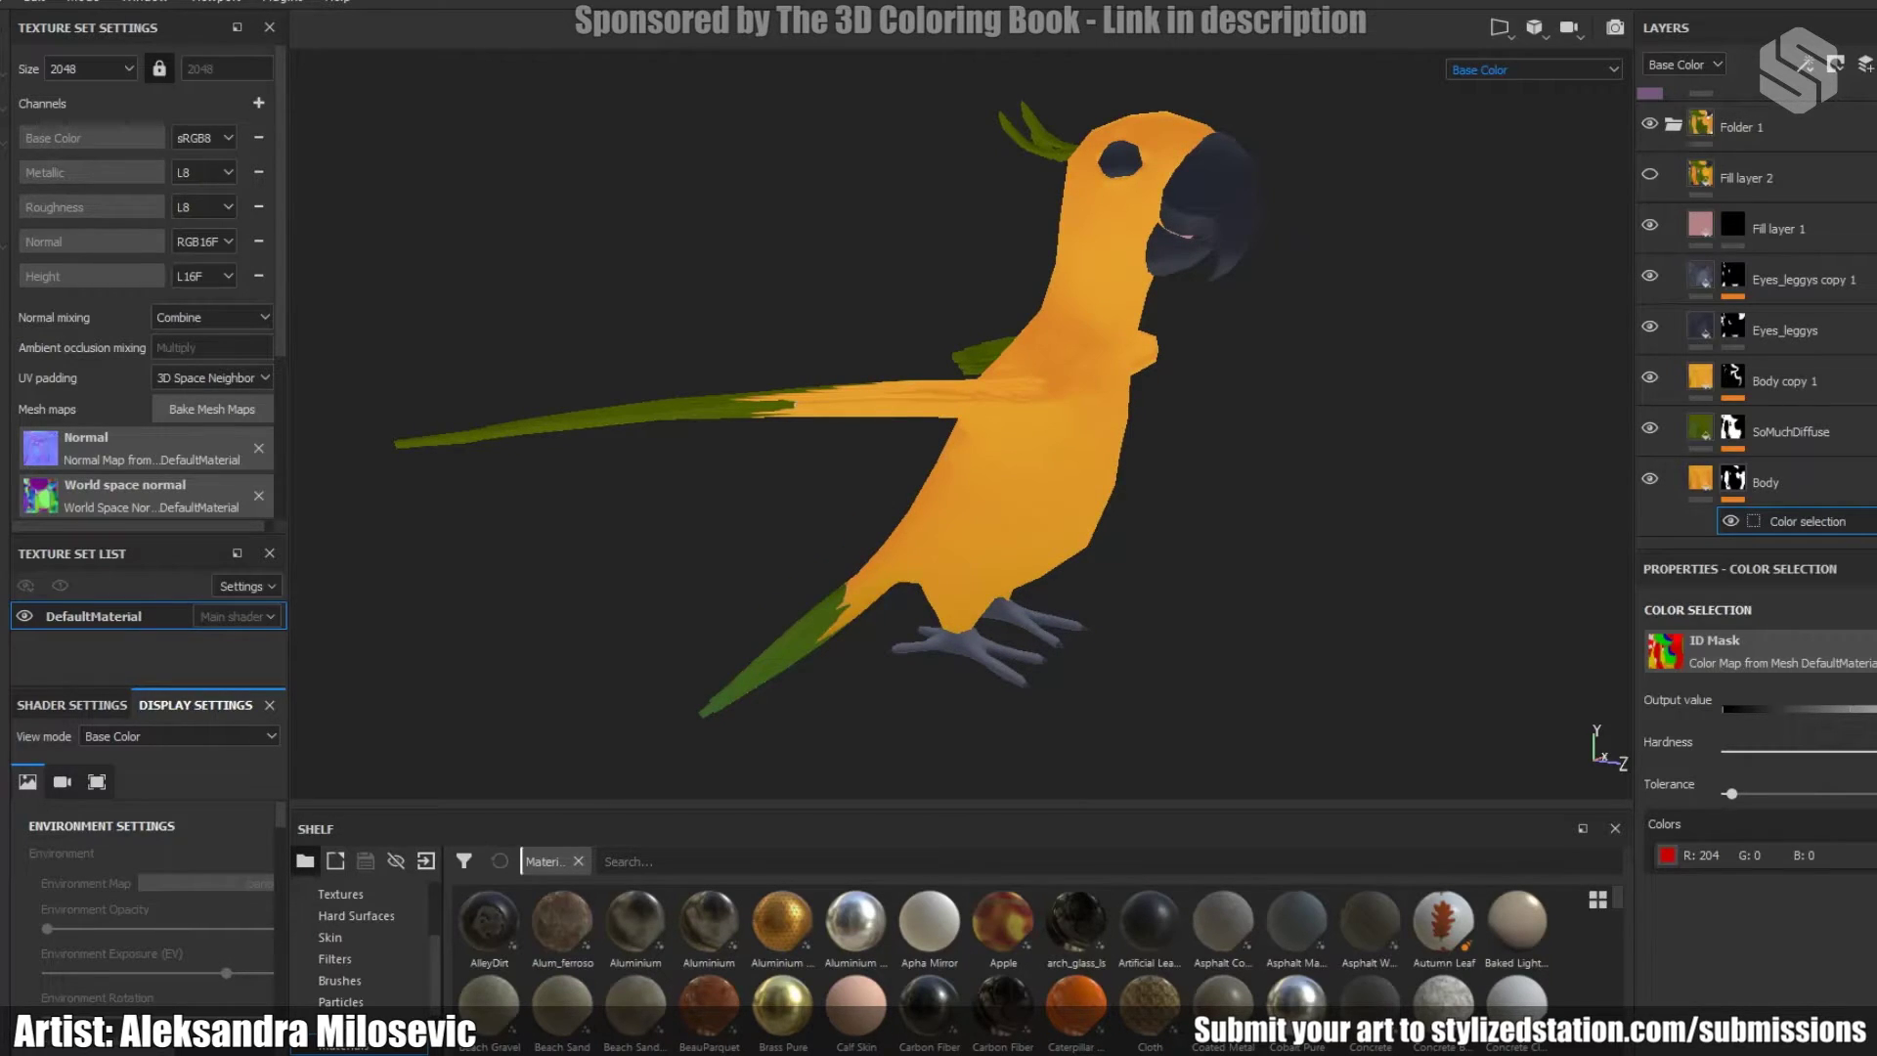
pyautogui.scroll(-1, 1103, 441)
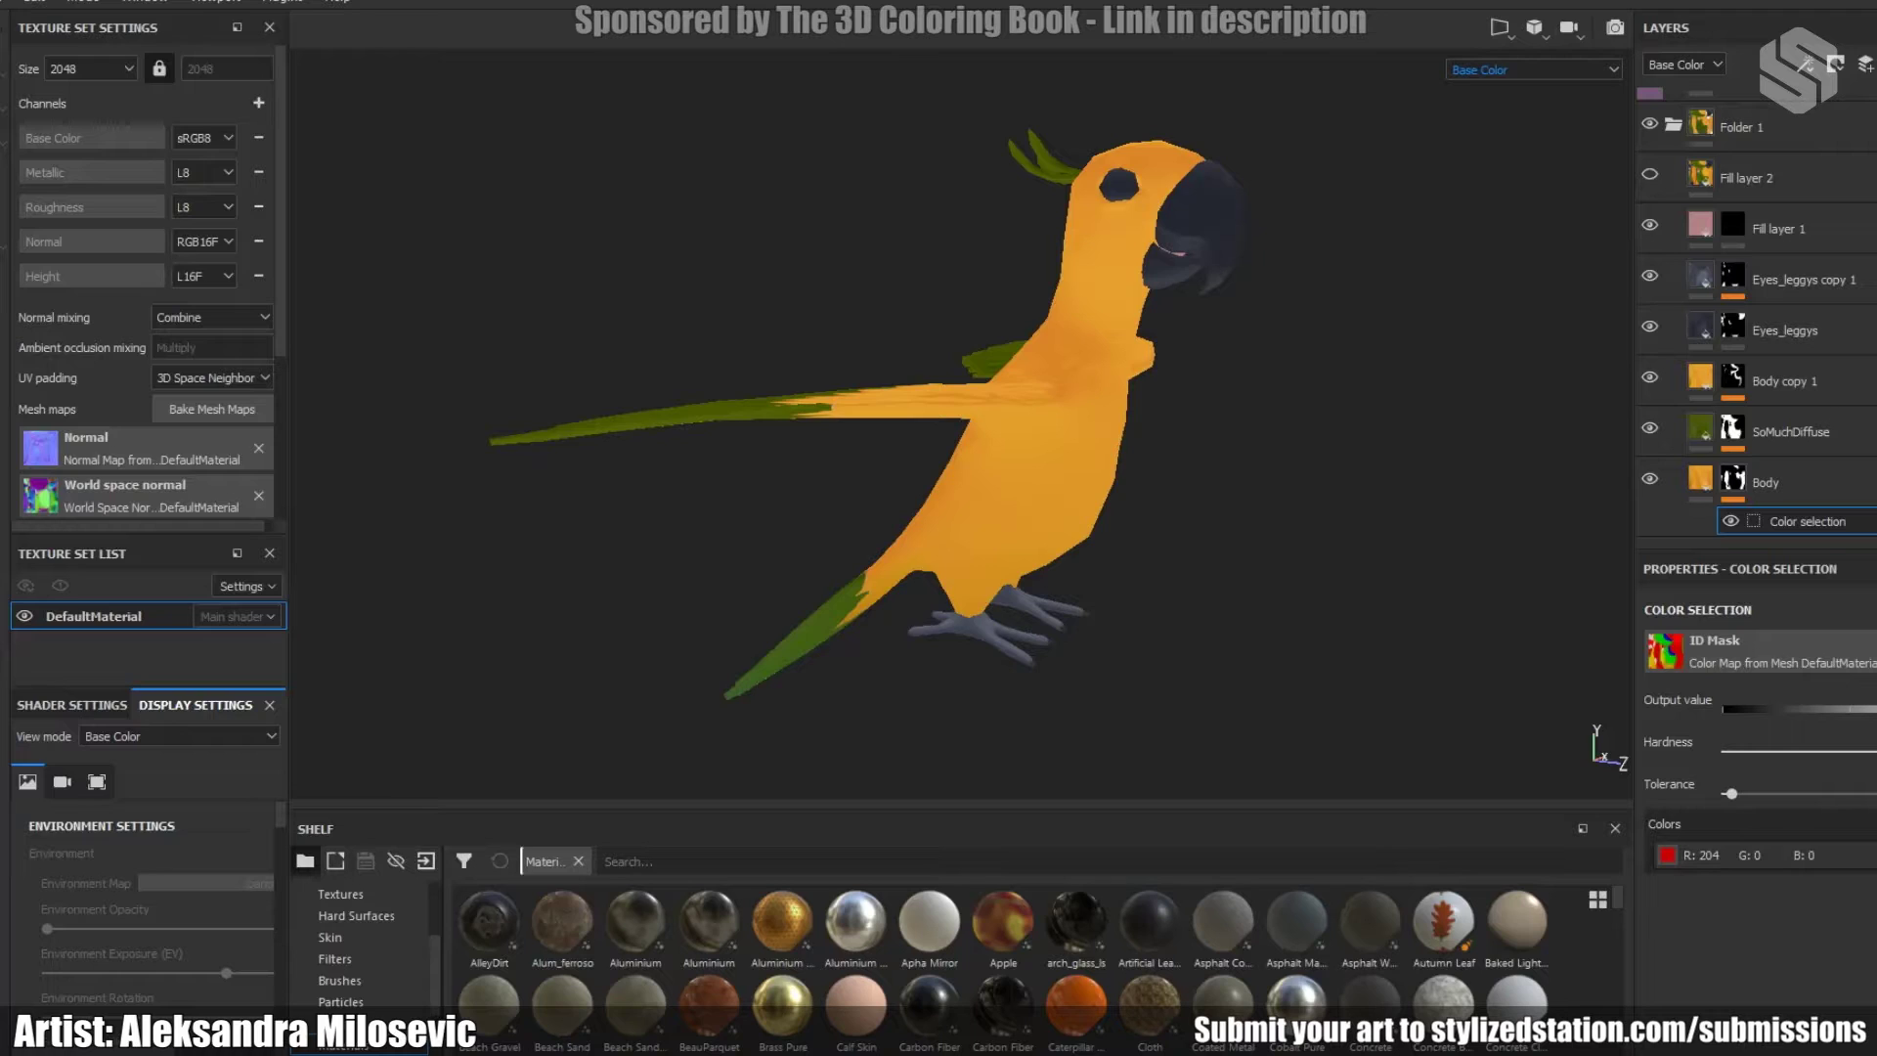
pyautogui.keyDown('alt'); pyautogui.moveTo(1103, 442); pyautogui.dragTo(1114, 420); pyautogui.keyUp('alt')
pyautogui.keyDown('alt'); pyautogui.moveTo(1115, 420); pyautogui.dragTo(1085, 457, button='middle'); pyautogui.keyUp('alt')
pyautogui.keyDown('alt'); pyautogui.moveTo(1085, 457); pyautogui.dragTo(1080, 479); pyautogui.keyUp('alt')
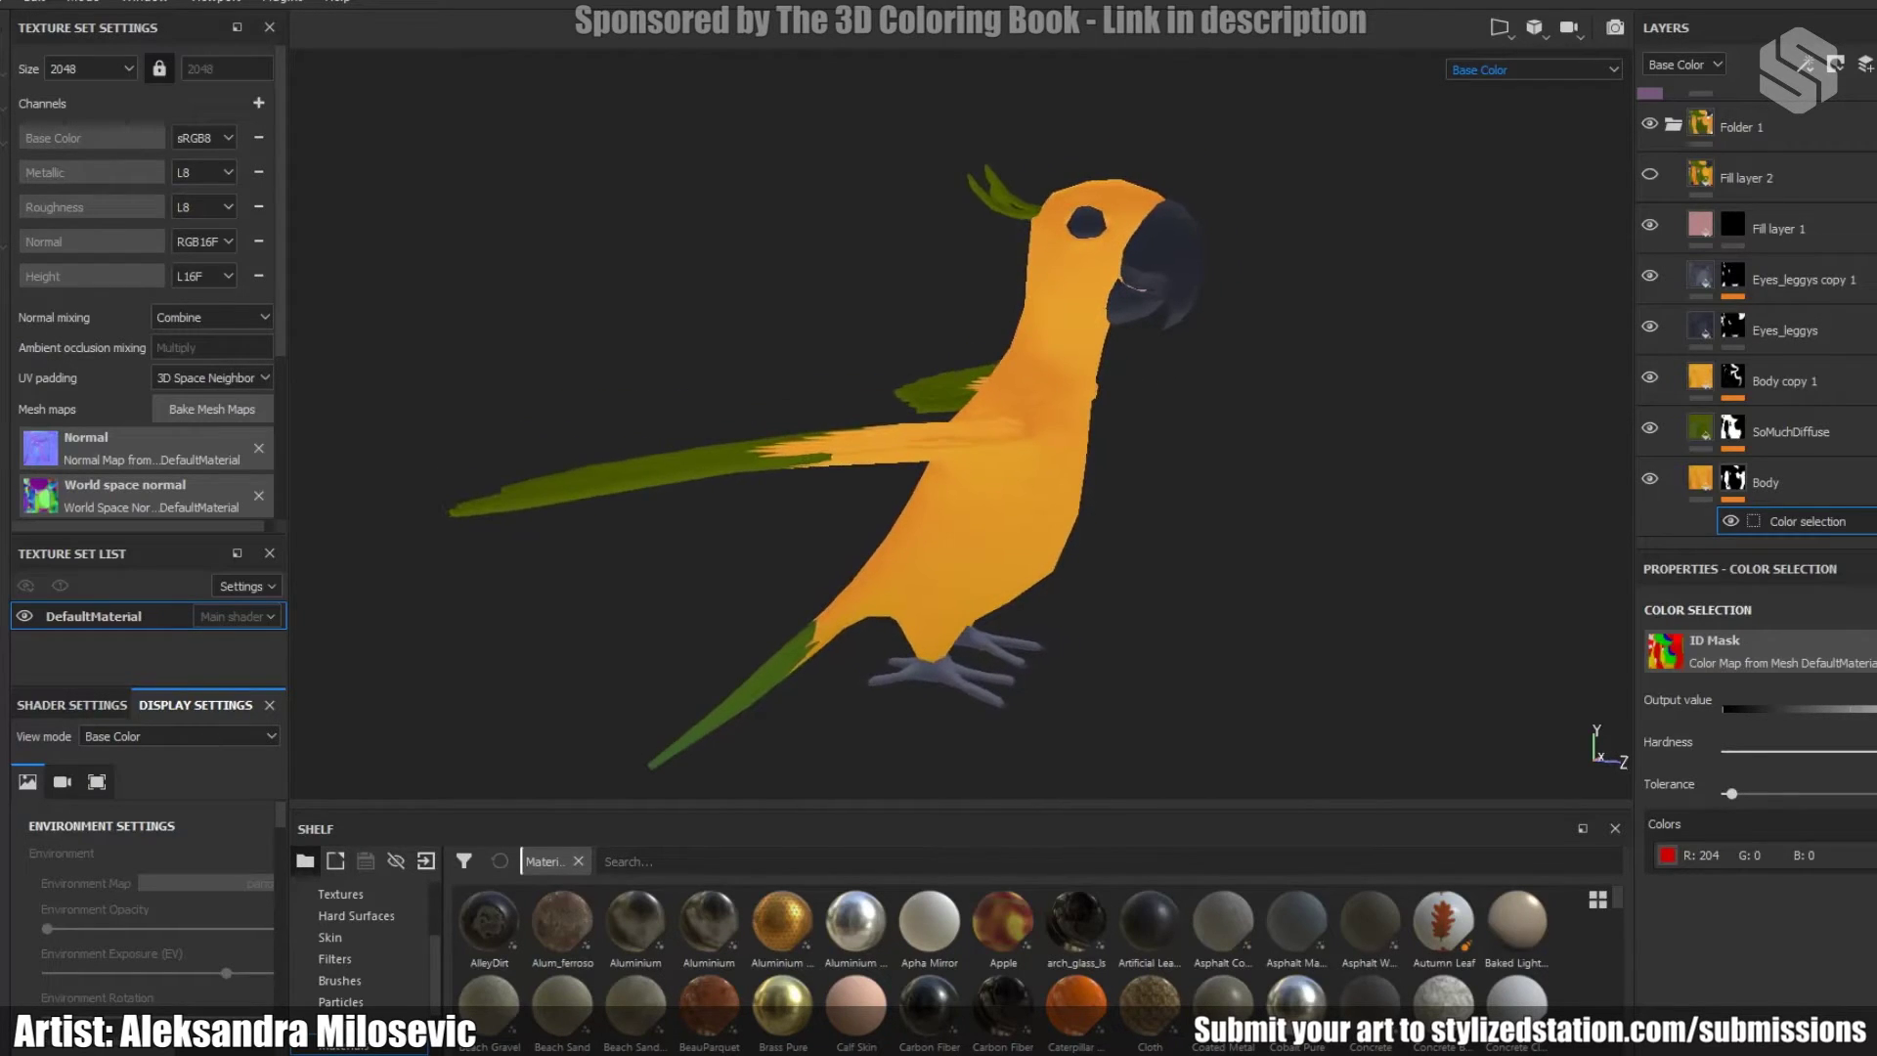
pyautogui.keyDown('alt'); pyautogui.moveTo(1080, 479); pyautogui.dragTo(1099, 439, button='middle'); pyautogui.keyUp('alt')
pyautogui.moveTo(1100, 440)
pyautogui.keyDown('alt'); pyautogui.mouseDown()
pyautogui.moveTo(1100, 410)
pyautogui.moveTo(1096, 430)
pyautogui.moveTo(1083, 410)
pyautogui.mouseUp(); pyautogui.keyUp('alt')
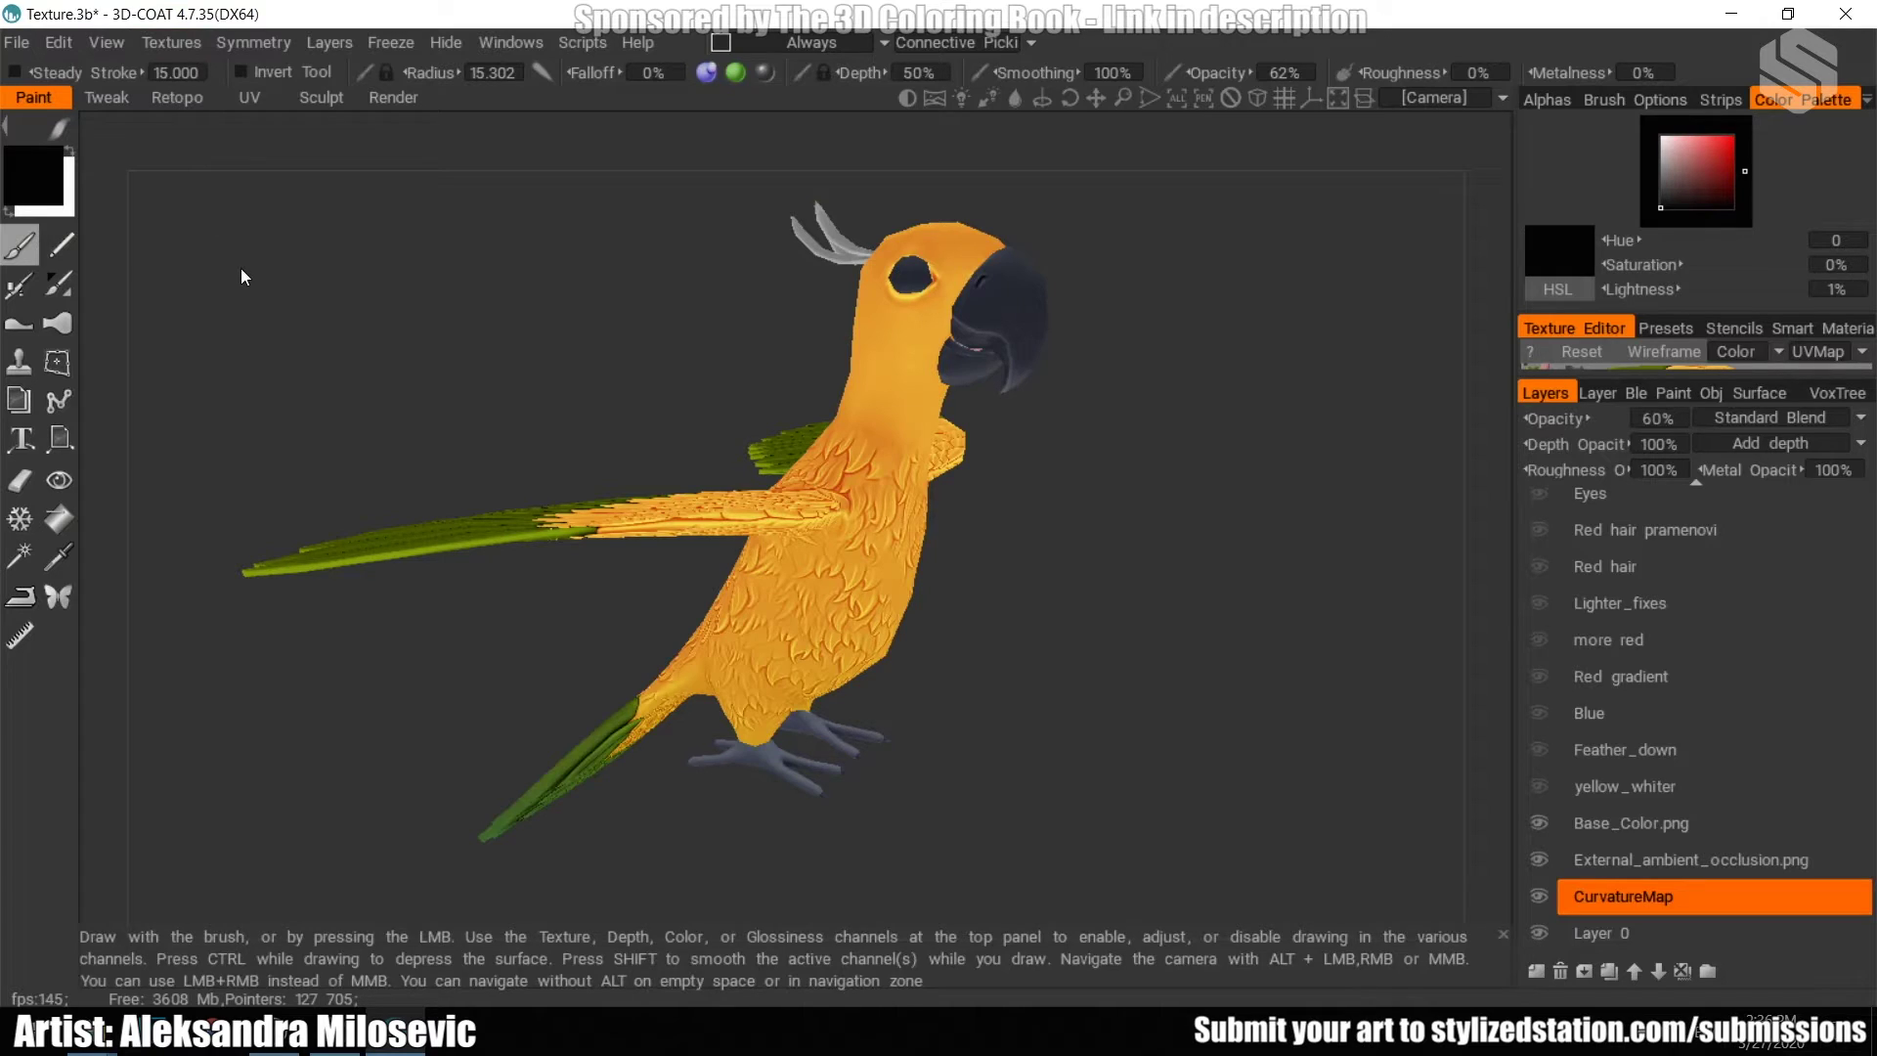
# - In 3D-Coat, look over the texture import options and the blend modes of the External_ambient_occlusion.png and Base_Color.png layers
pyautogui.click(172, 45)
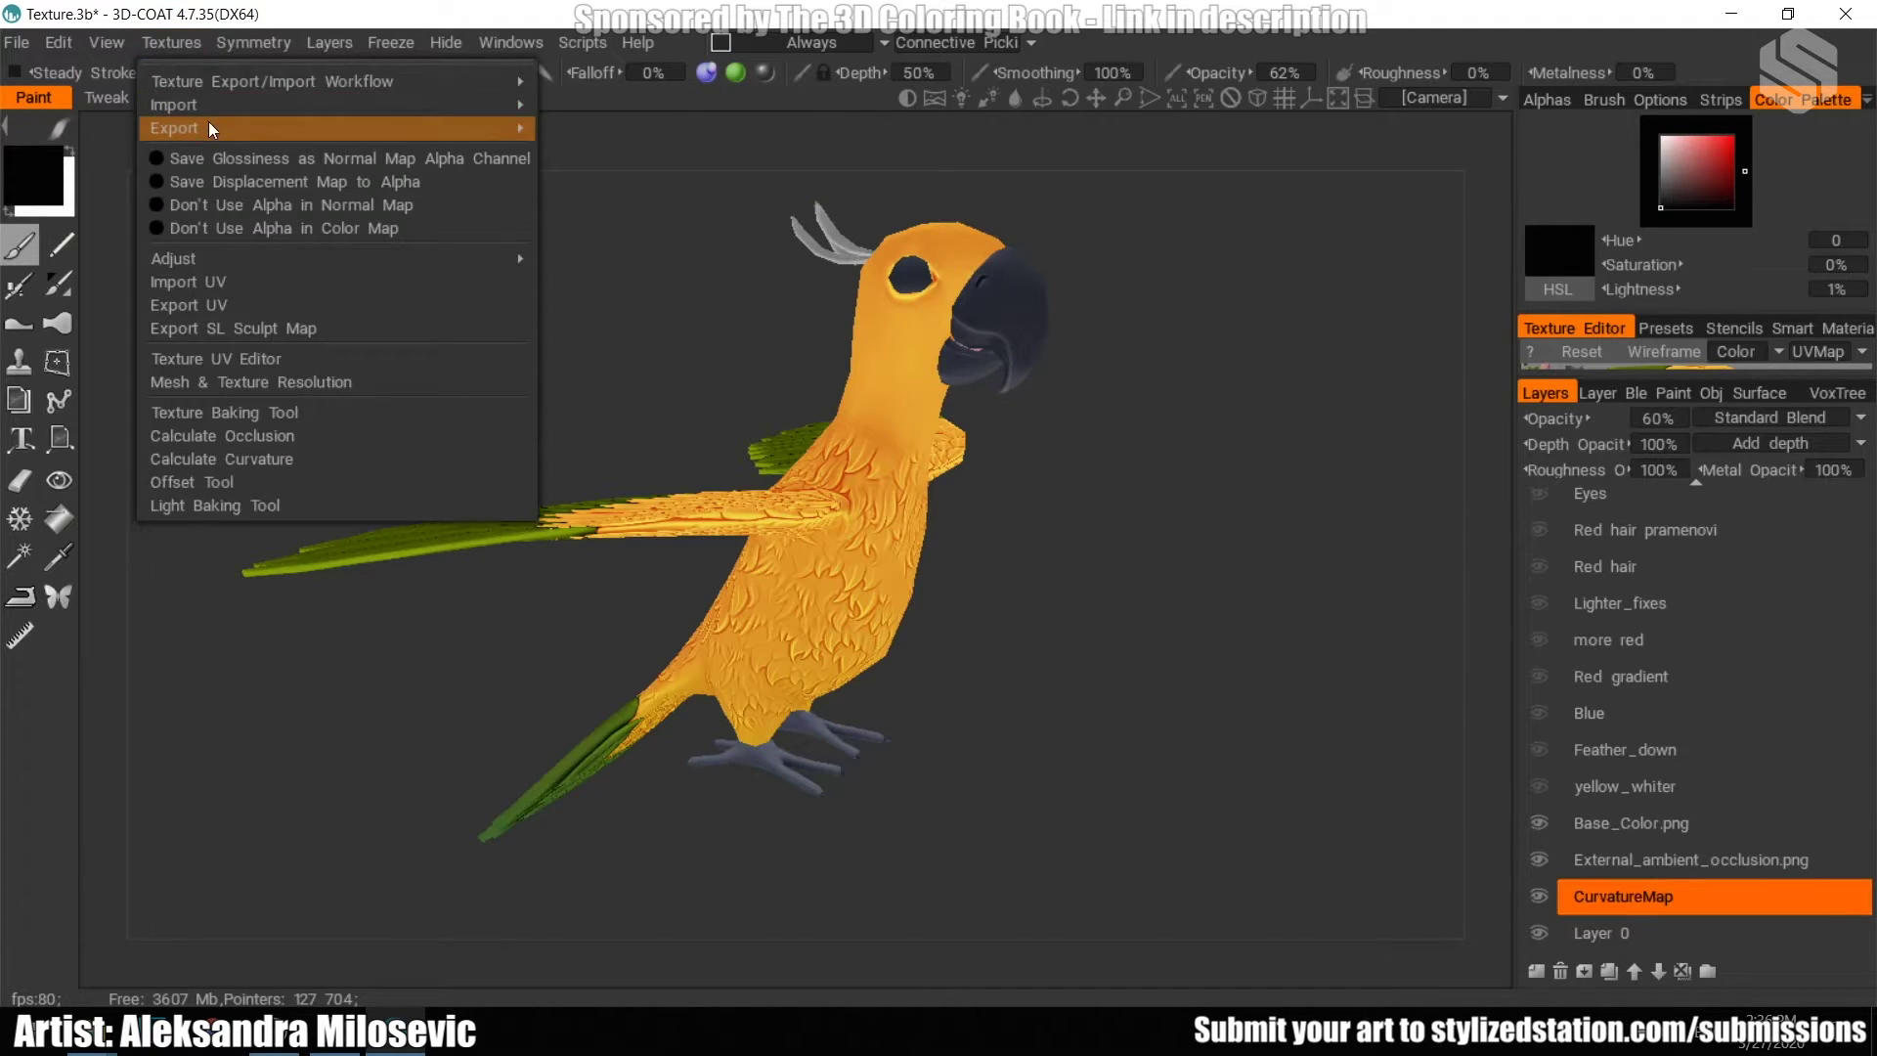
pyautogui.moveTo(208, 125)
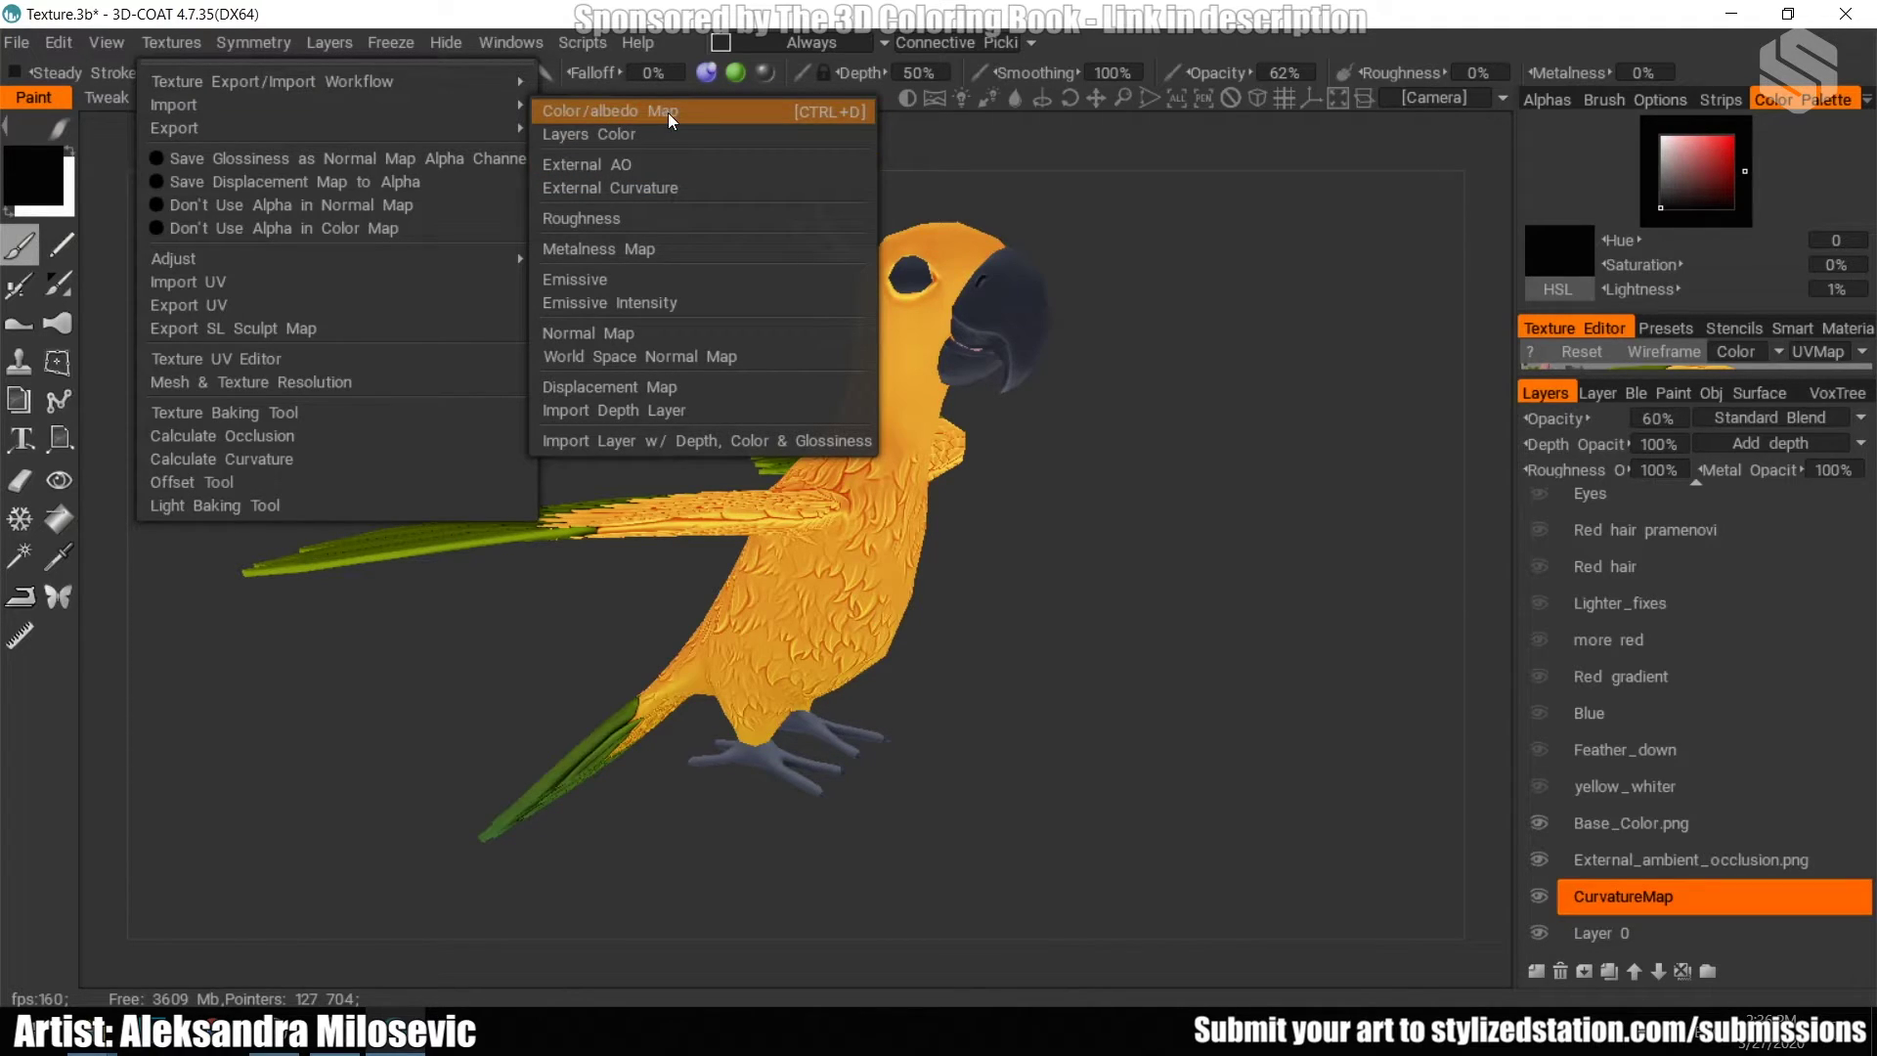
pyautogui.click(1278, 616)
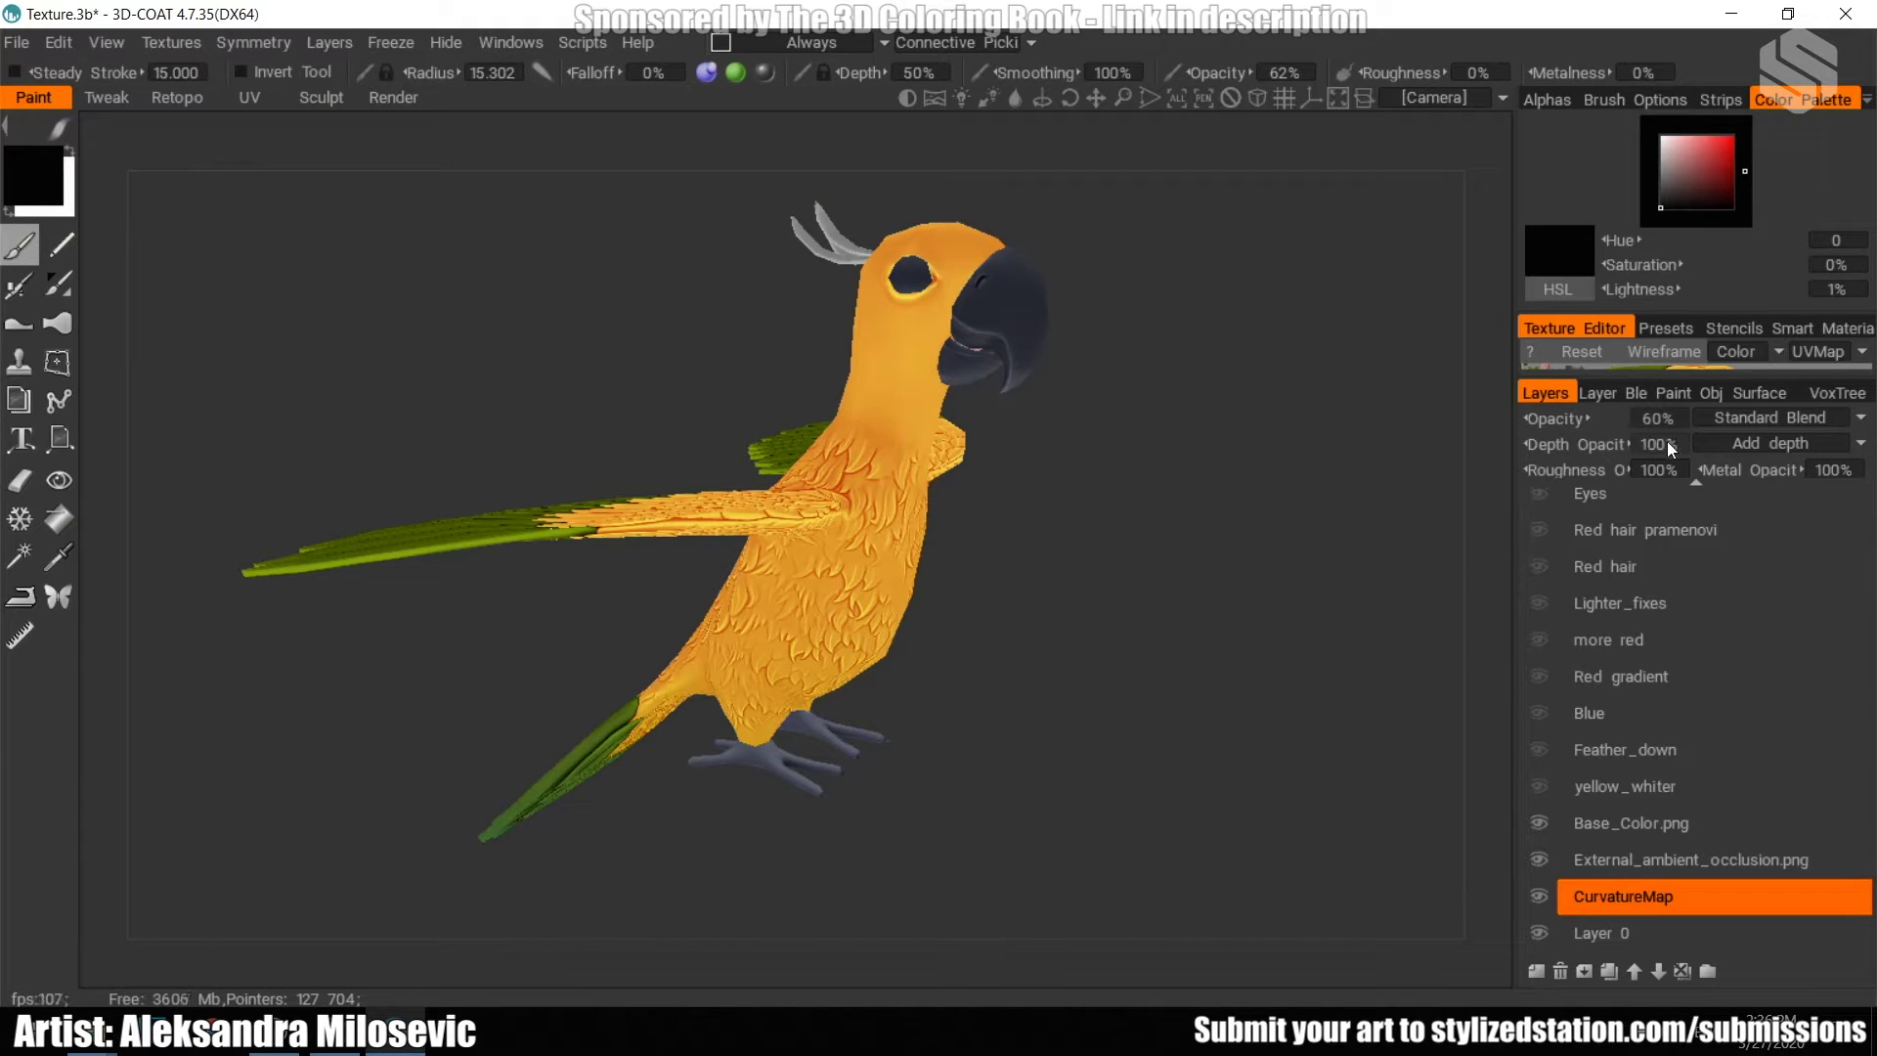
pyautogui.click(1699, 859)
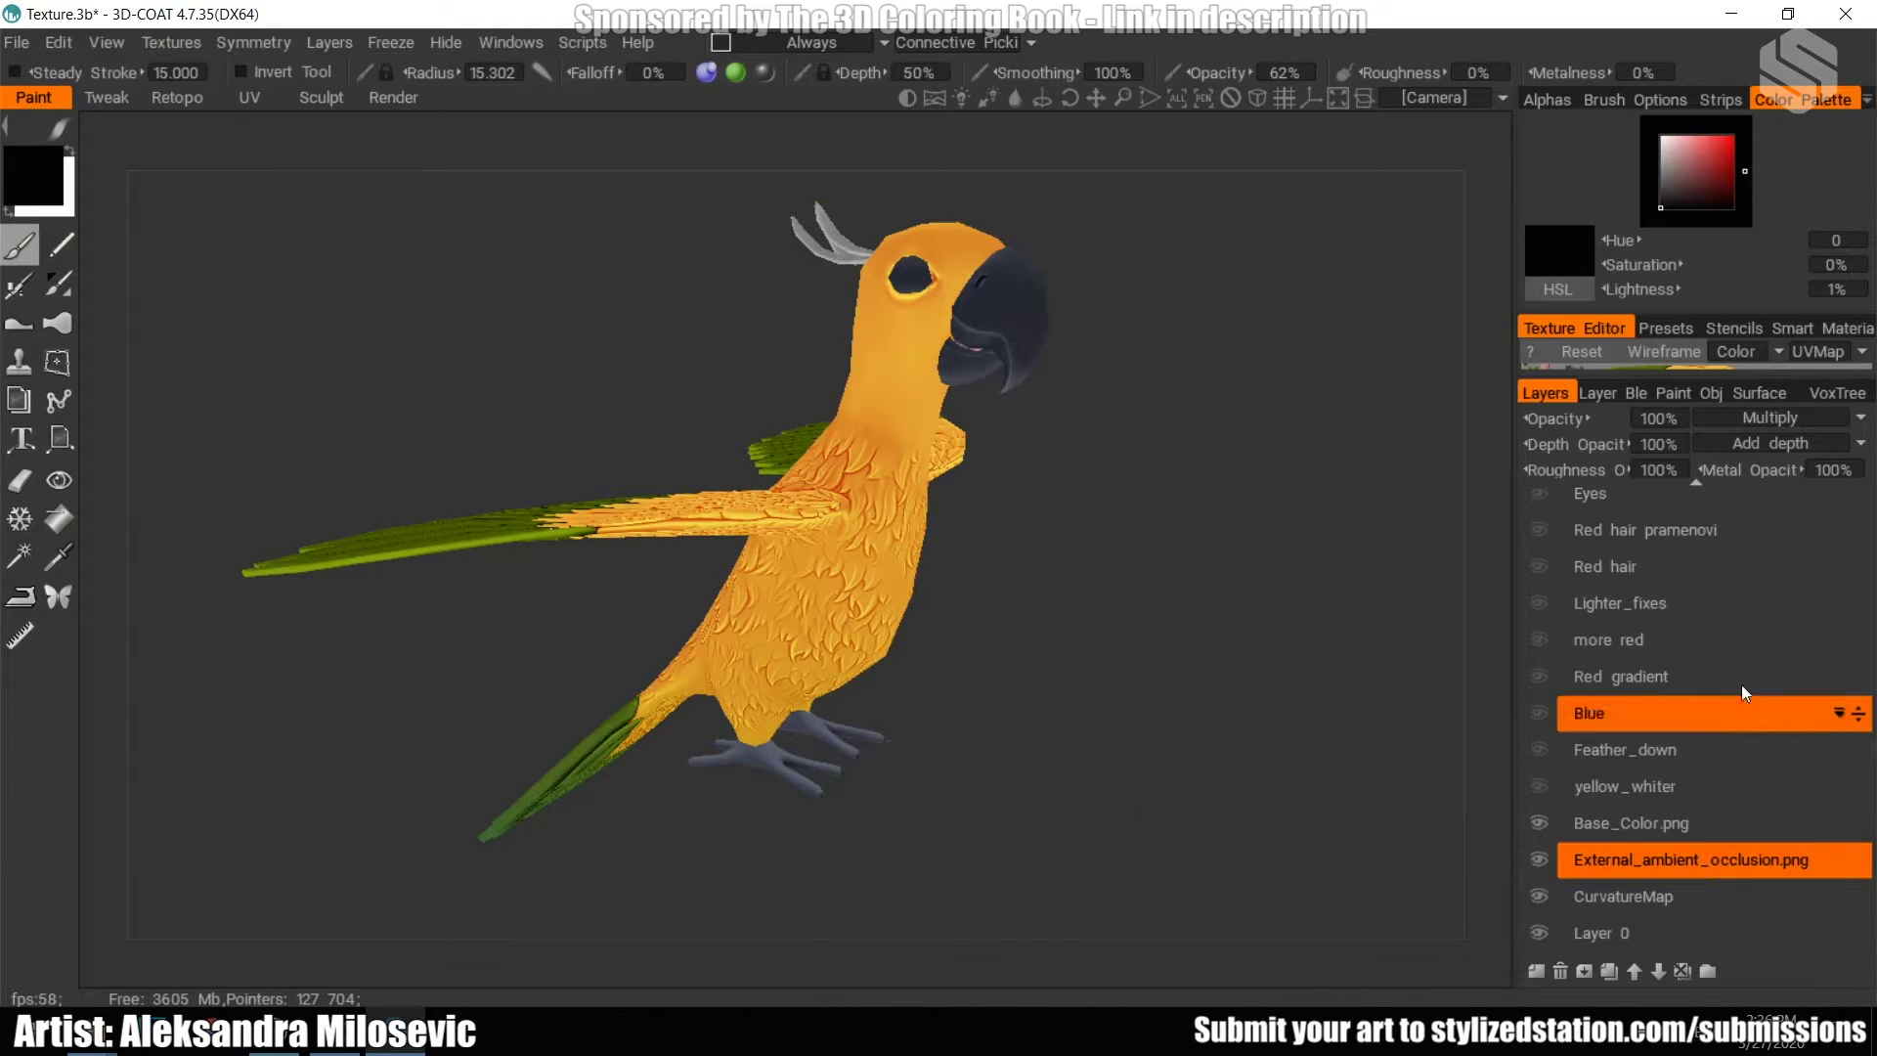
pyautogui.click(1692, 823)
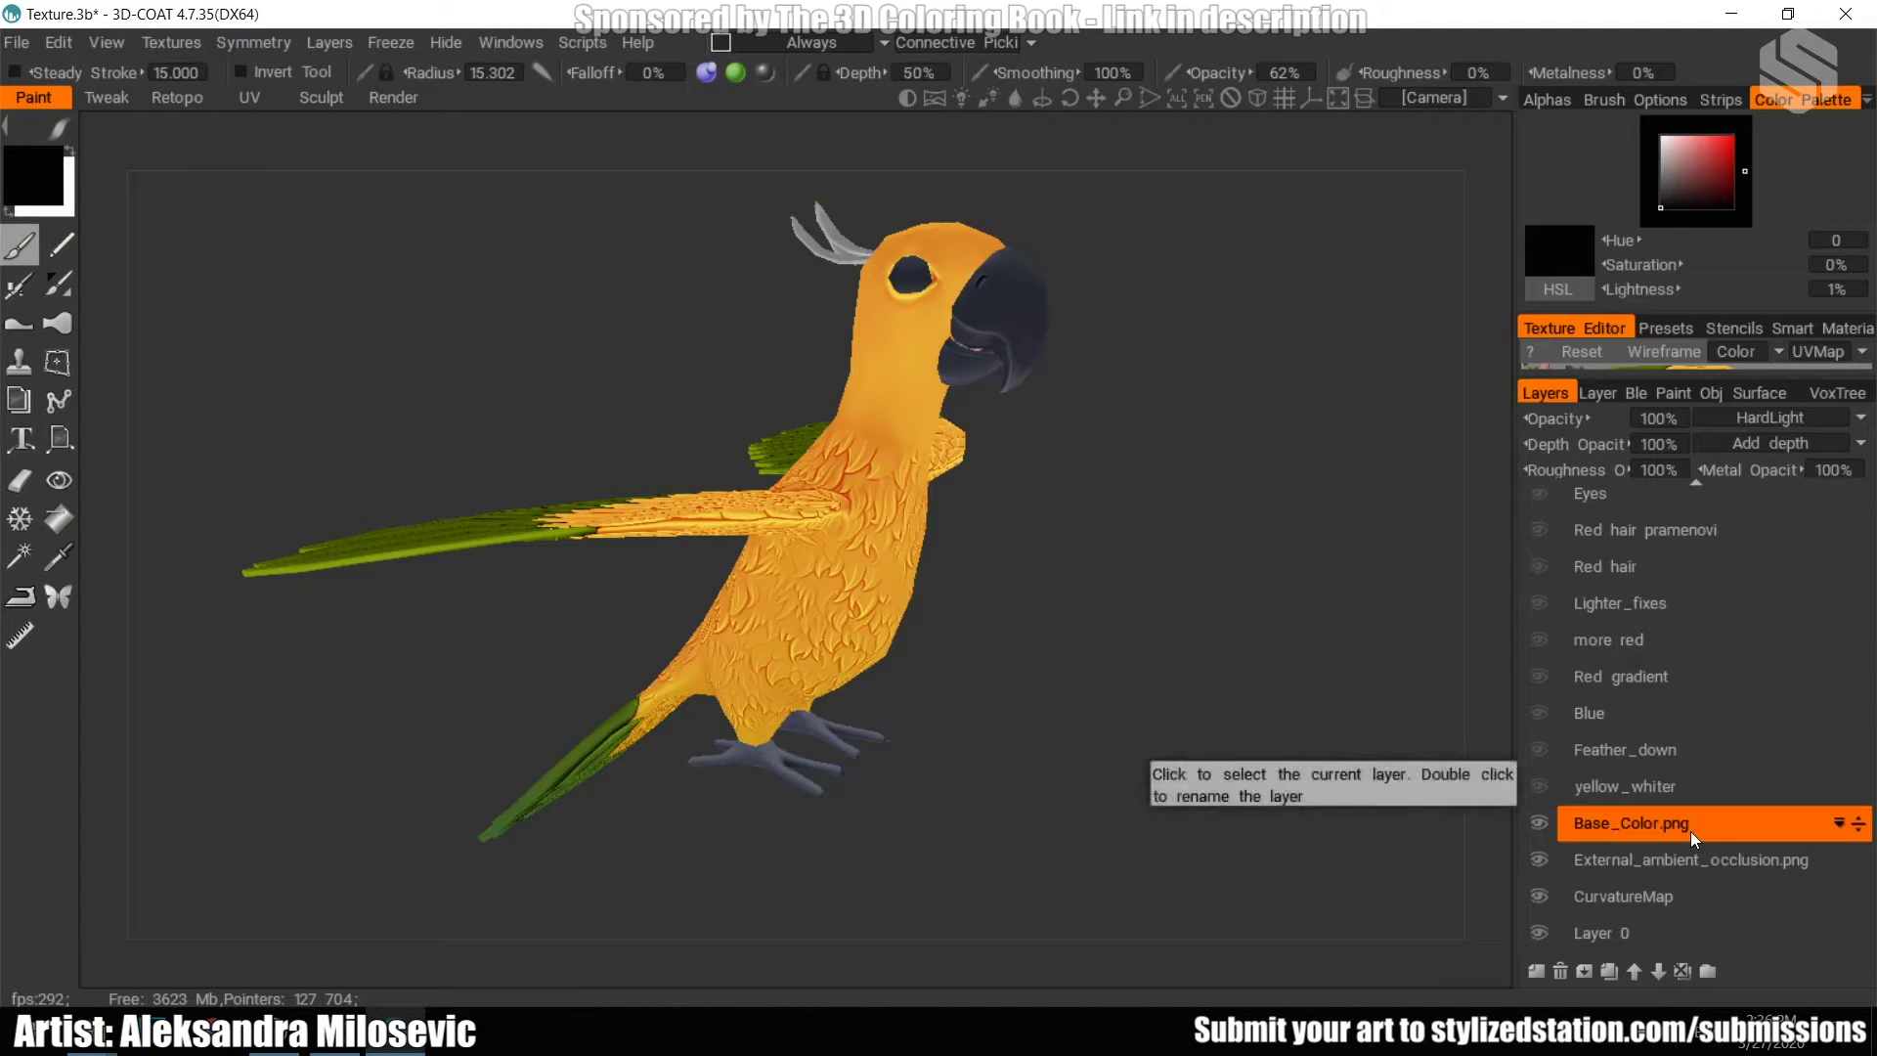
# - Make the yellow_whiter, Feather_down, Blue and Red gradient layers visible, checking the parrot from behind and from the side
pyautogui.click(1541, 784)
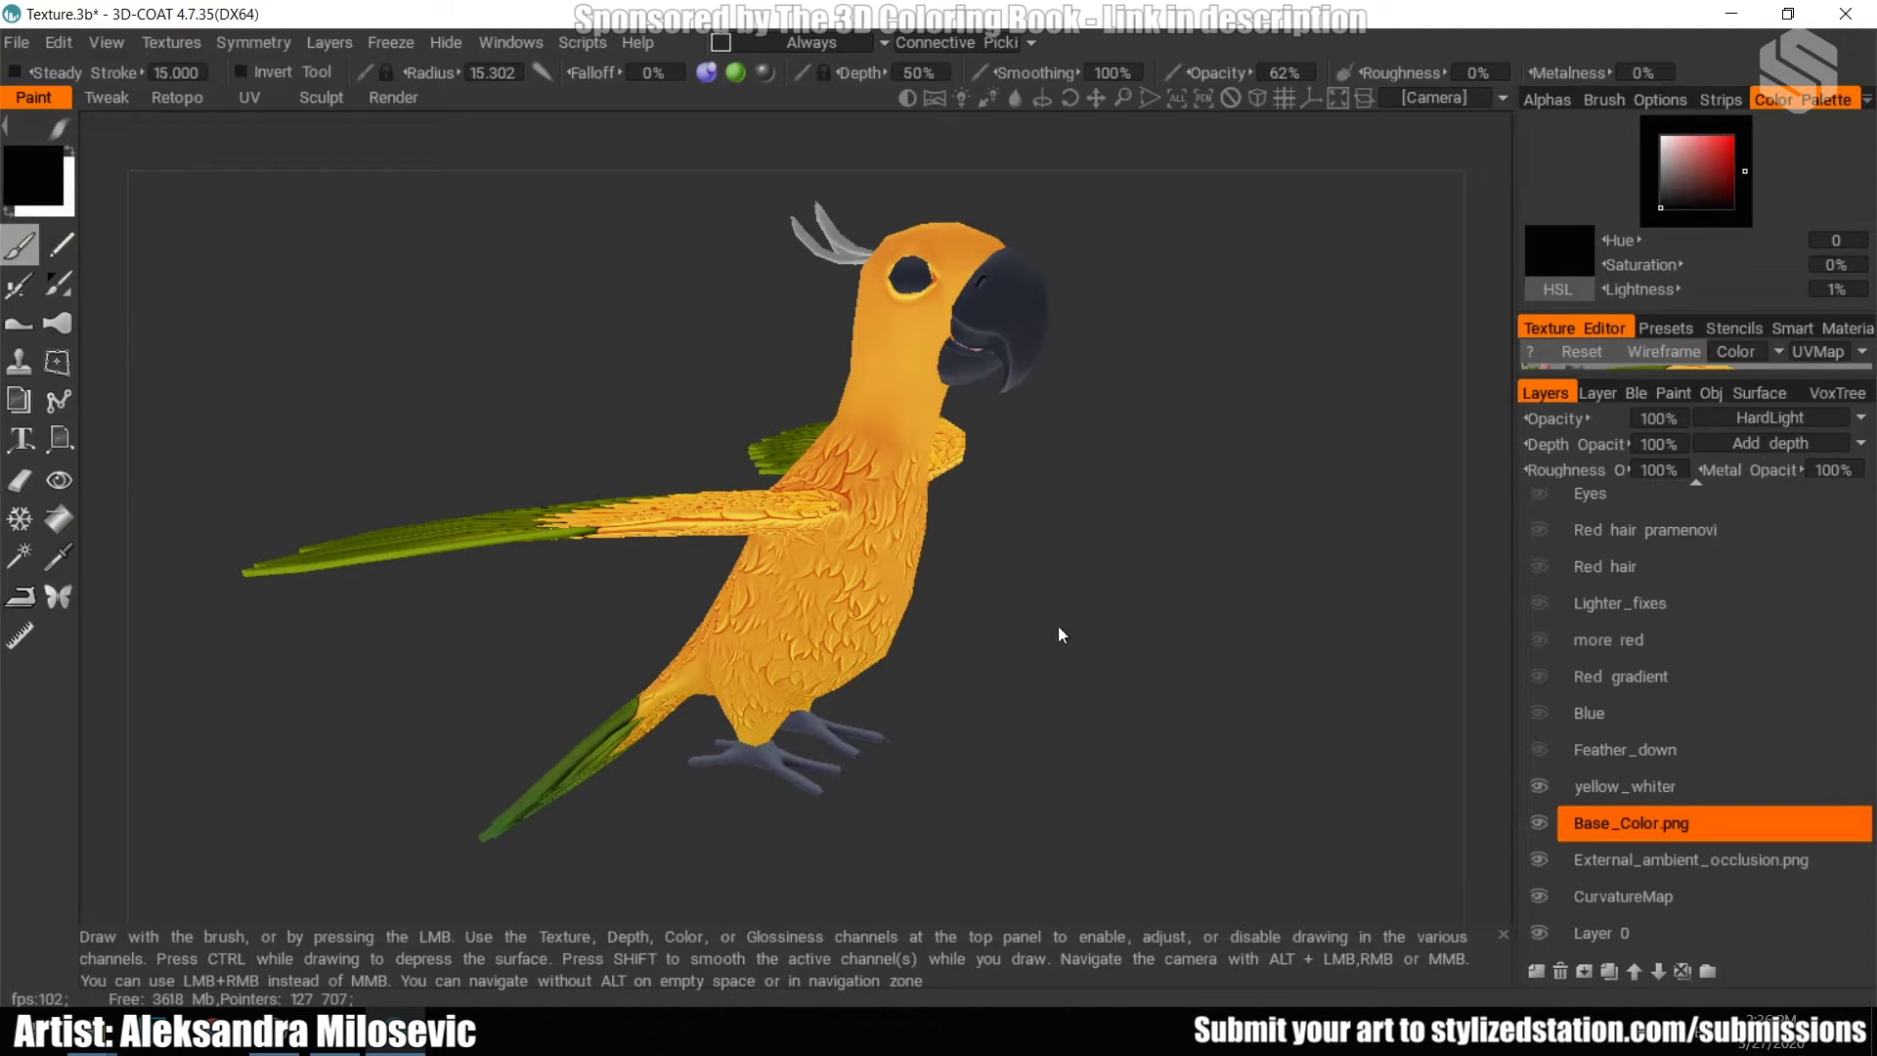
pyautogui.moveTo(1066, 614); pyautogui.dragTo(1286, 523)
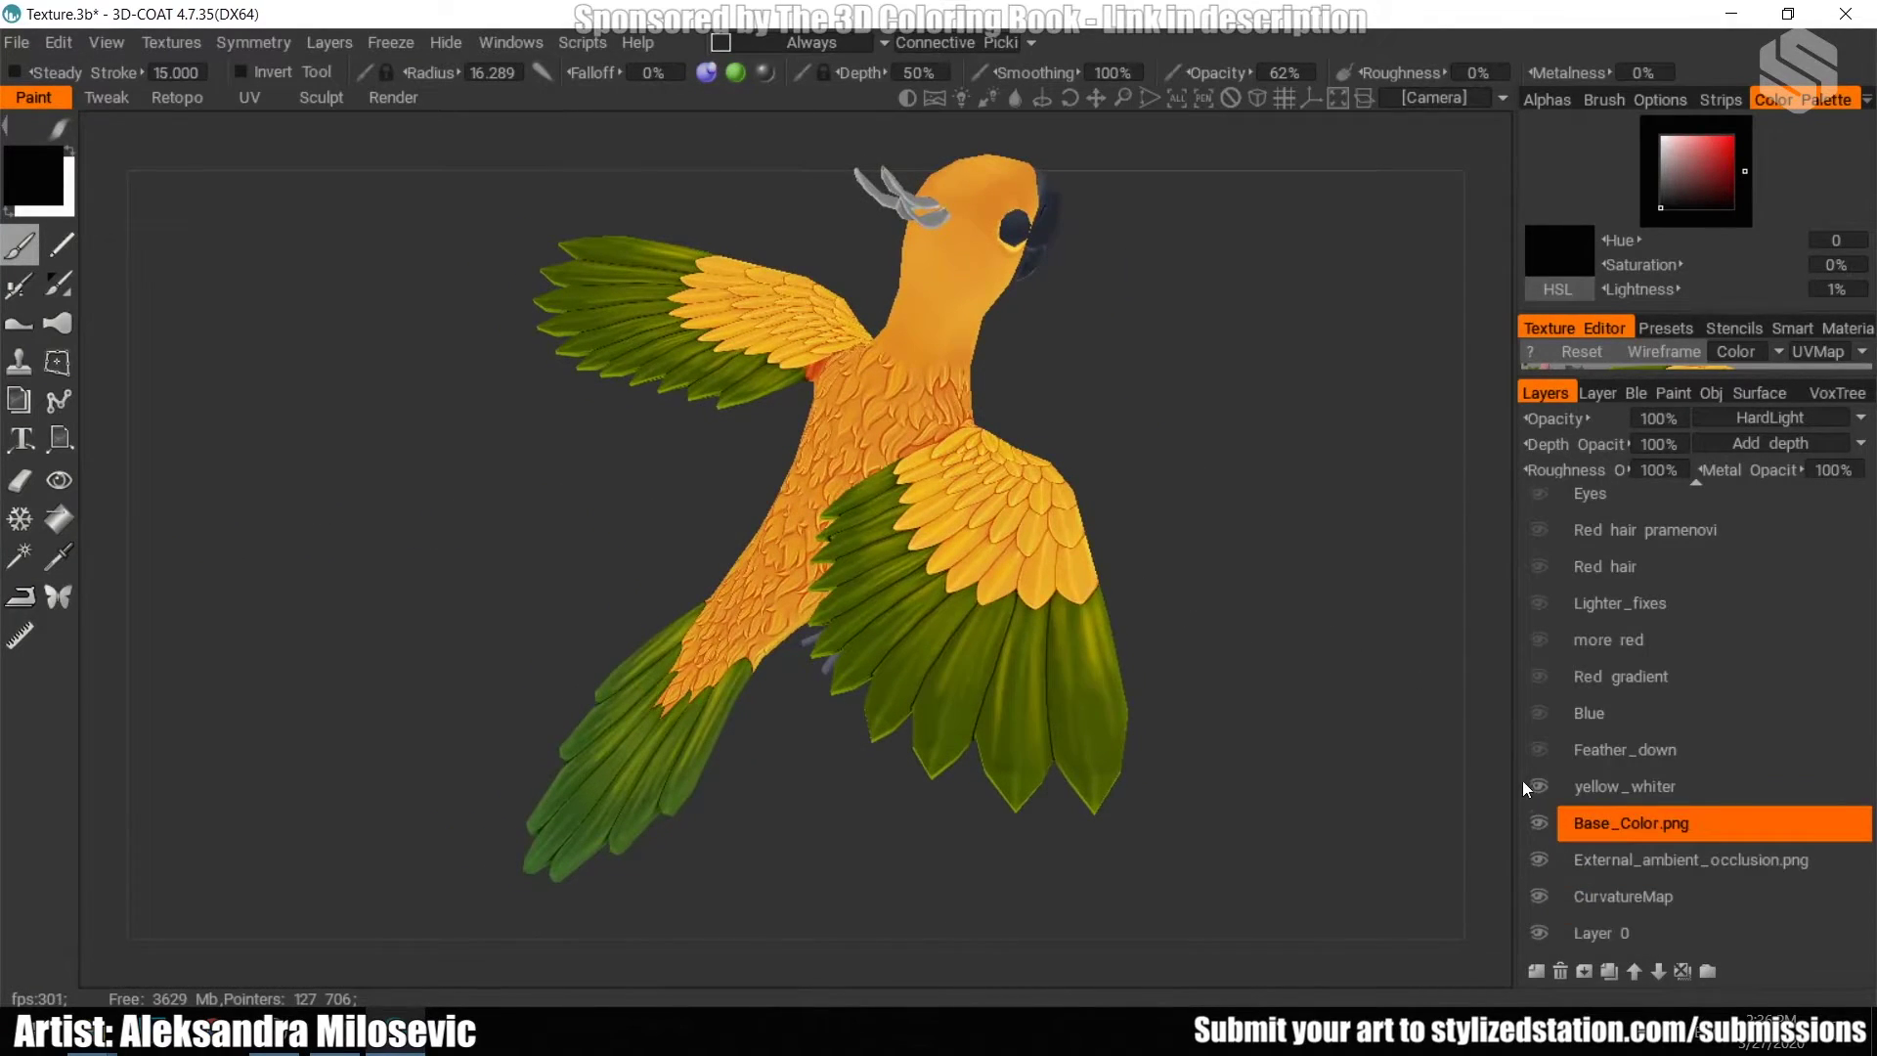
pyautogui.click(1536, 749)
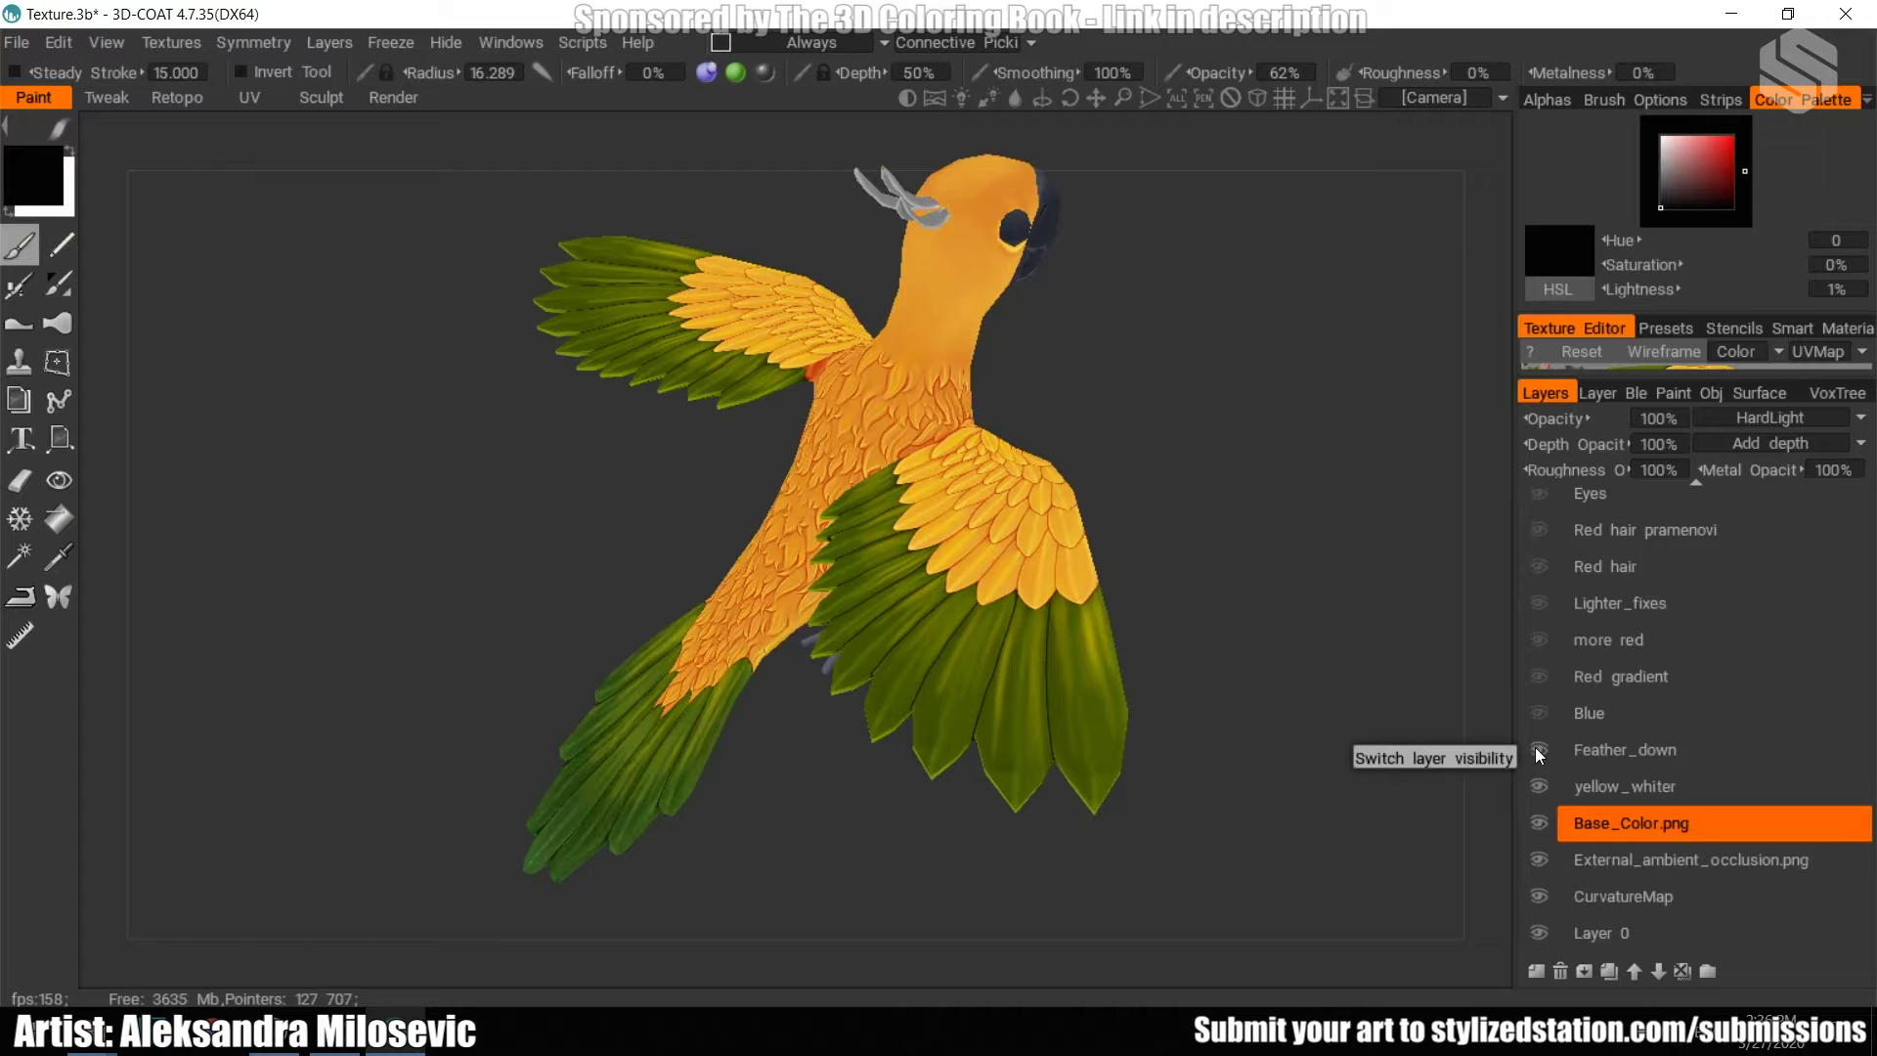
pyautogui.click(1537, 712)
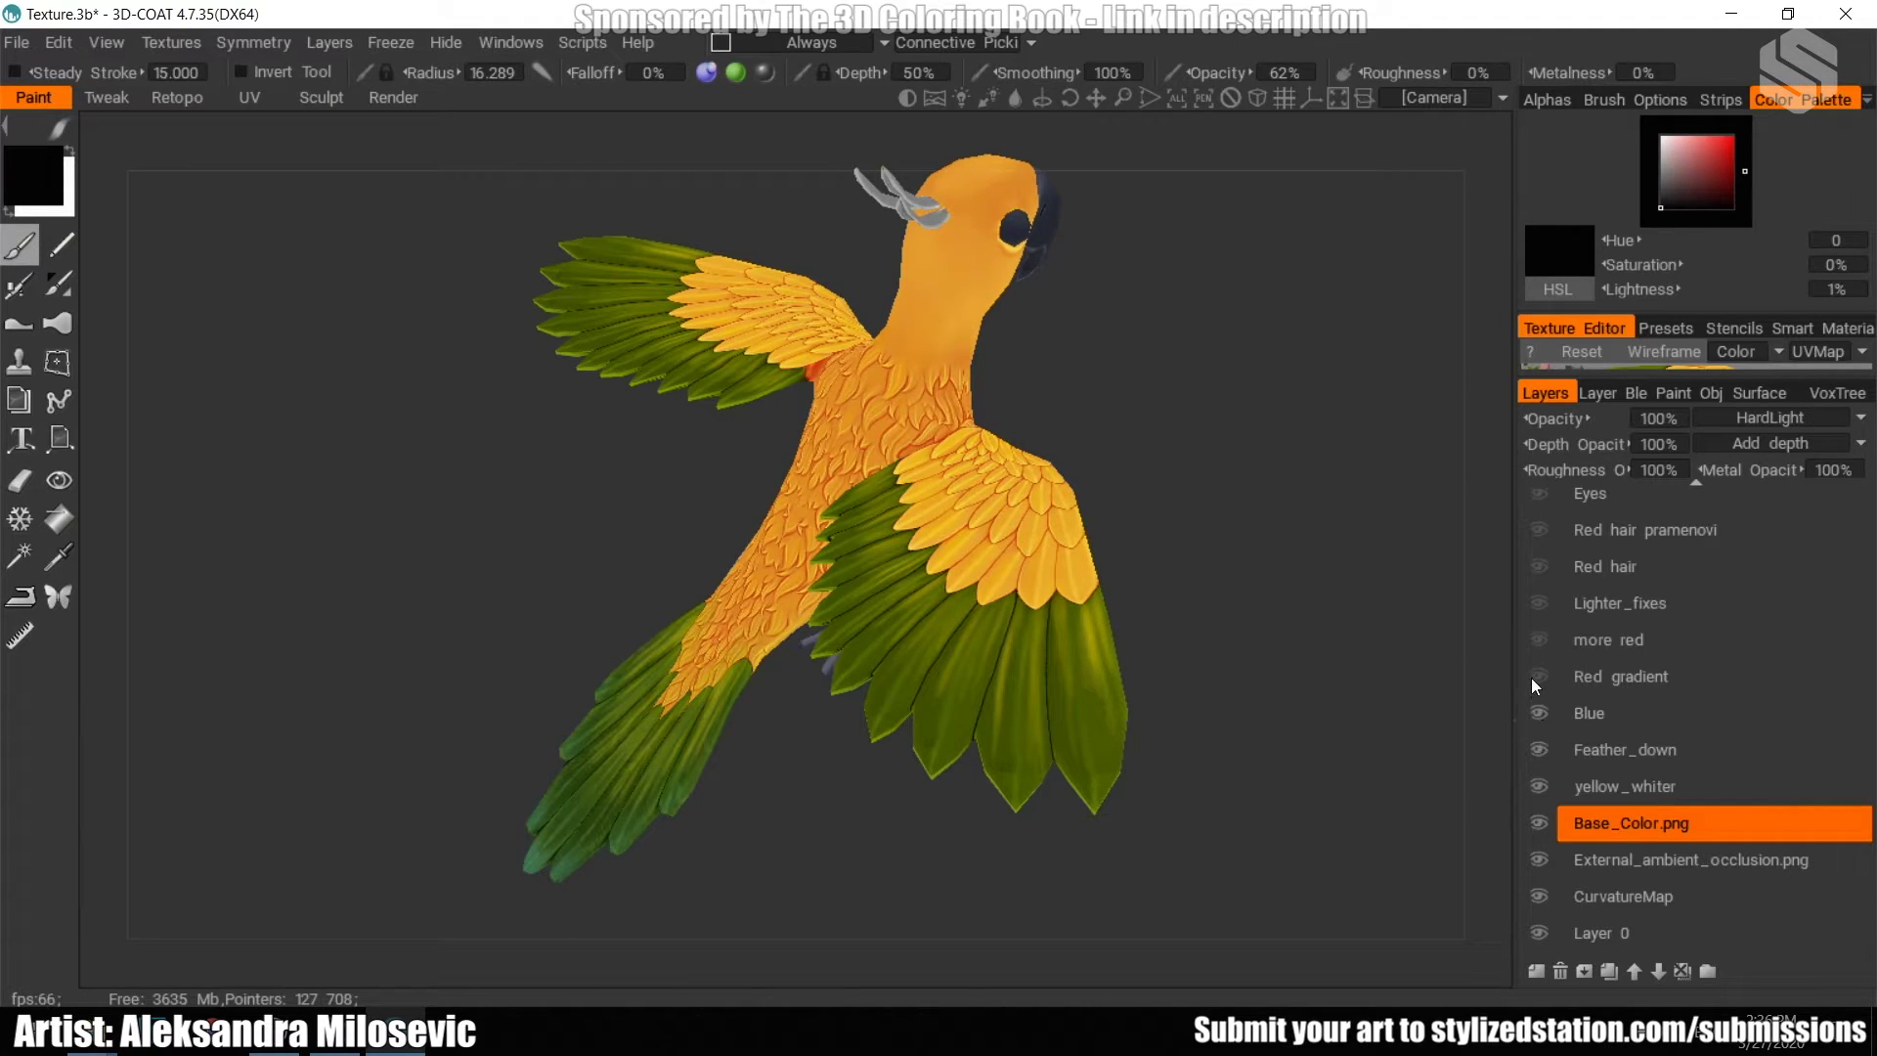
pyautogui.click(1539, 676)
pyautogui.moveTo(1228, 508); pyautogui.dragTo(1222, 587)
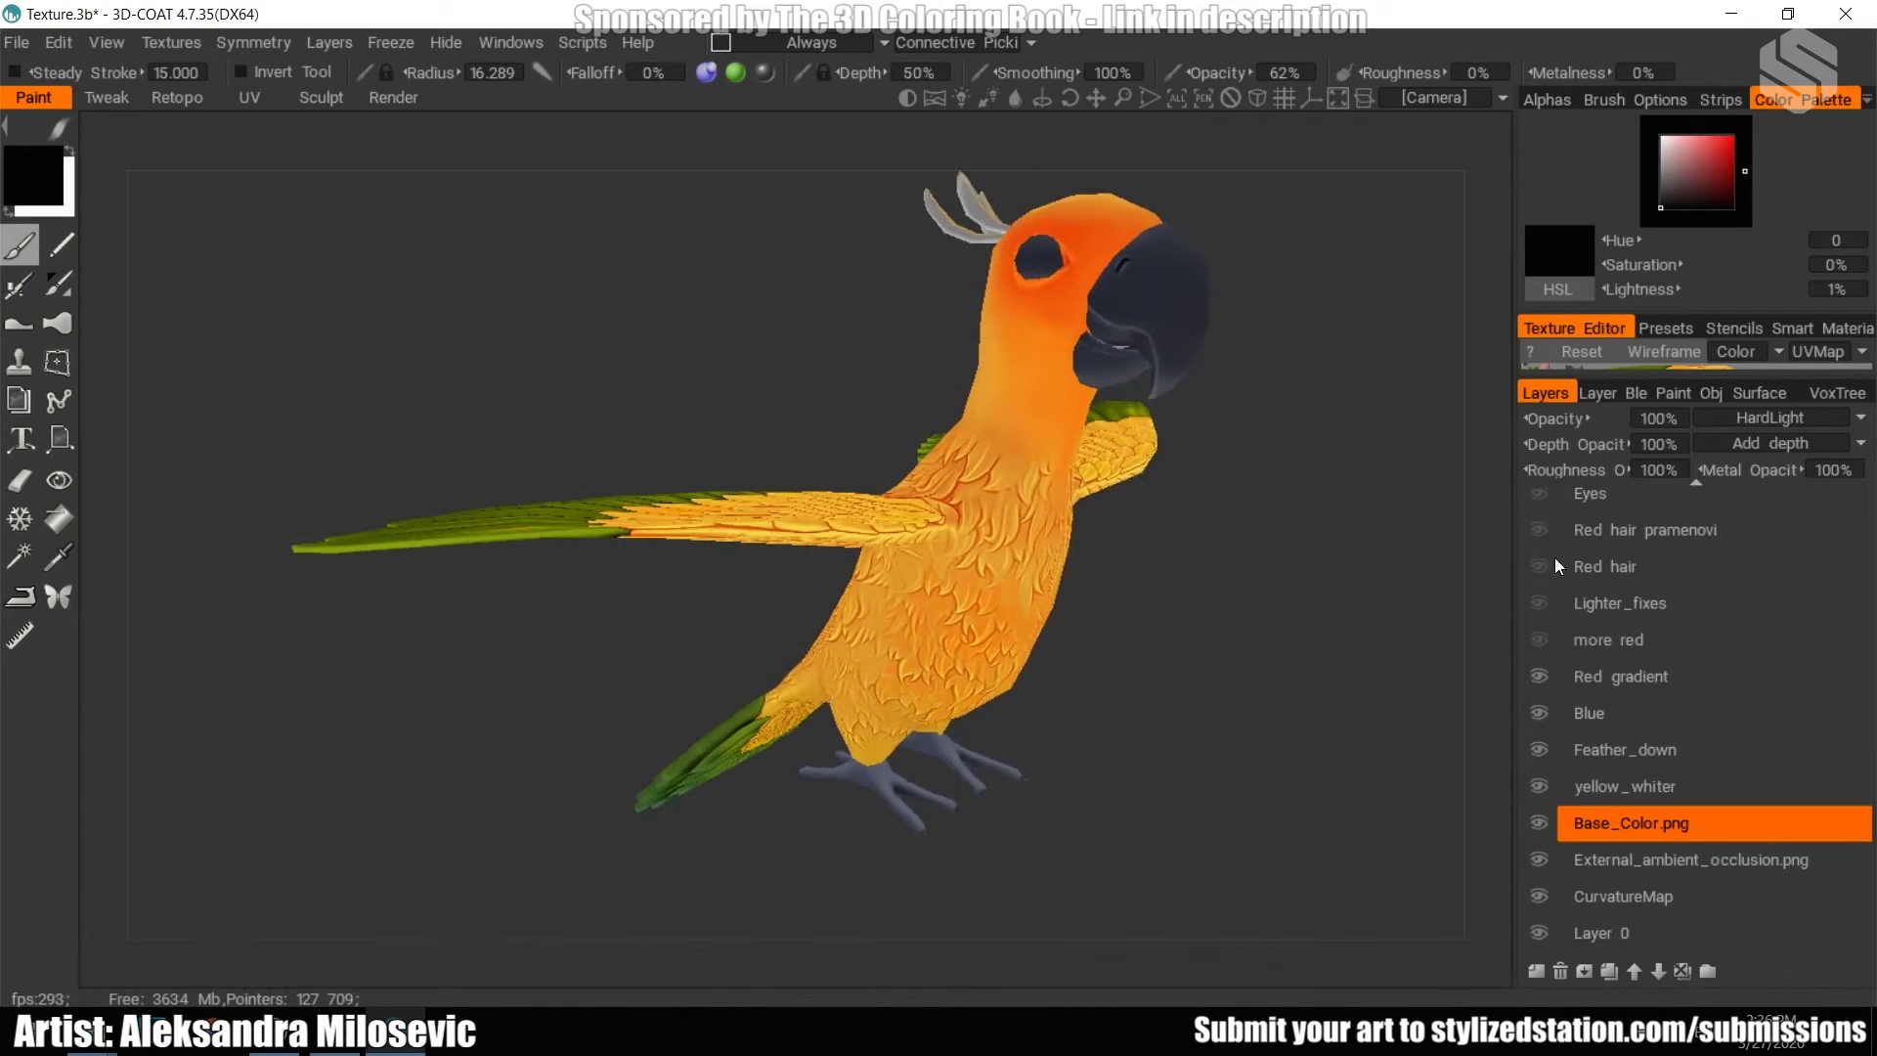
# - Make the Eyes, more red, Lighter_fixes, Red hair and Red hair pramenovi layers visible
pyautogui.click(1537, 494)
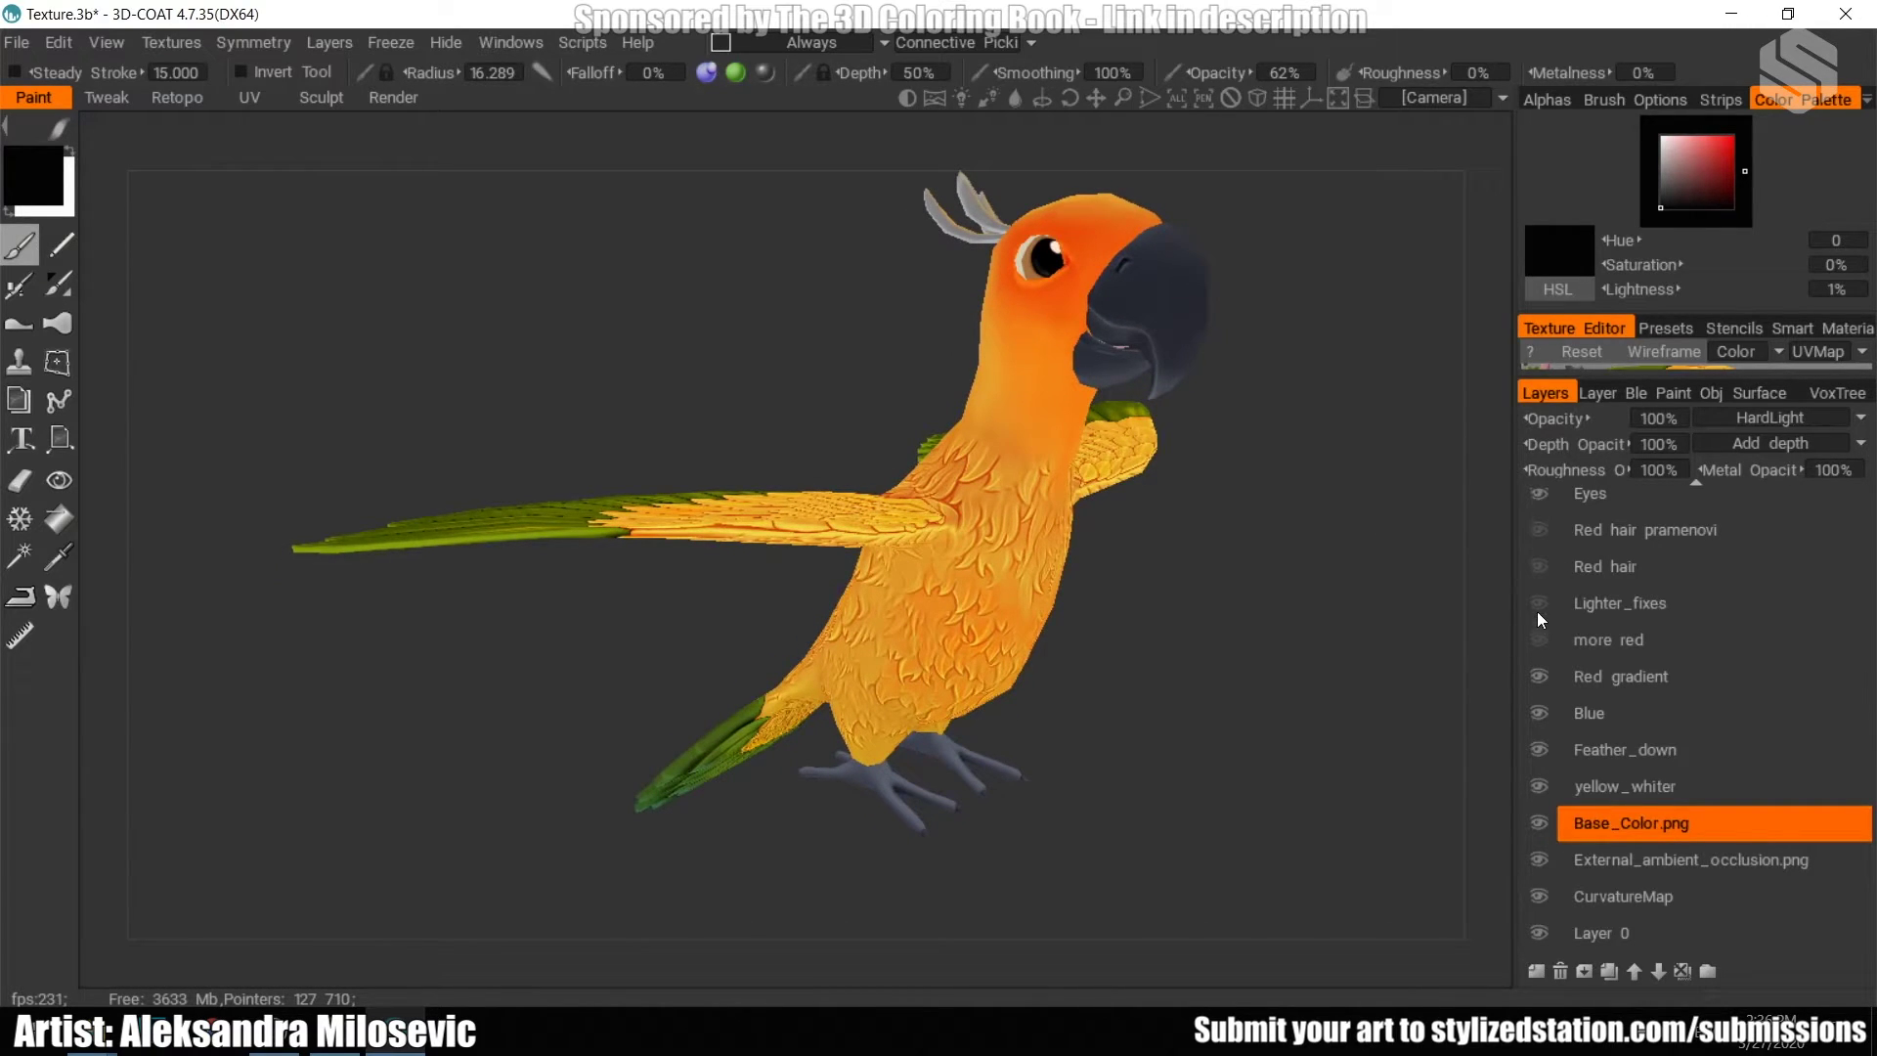
pyautogui.click(1538, 603)
pyautogui.click(1537, 566)
pyautogui.click(1534, 530)
# - Make the Inside and AmbientOcclusion layers visible and check the fully painted parrot
pyautogui.moveTo(1590, 547); pyautogui.dragTo(1593, 624)
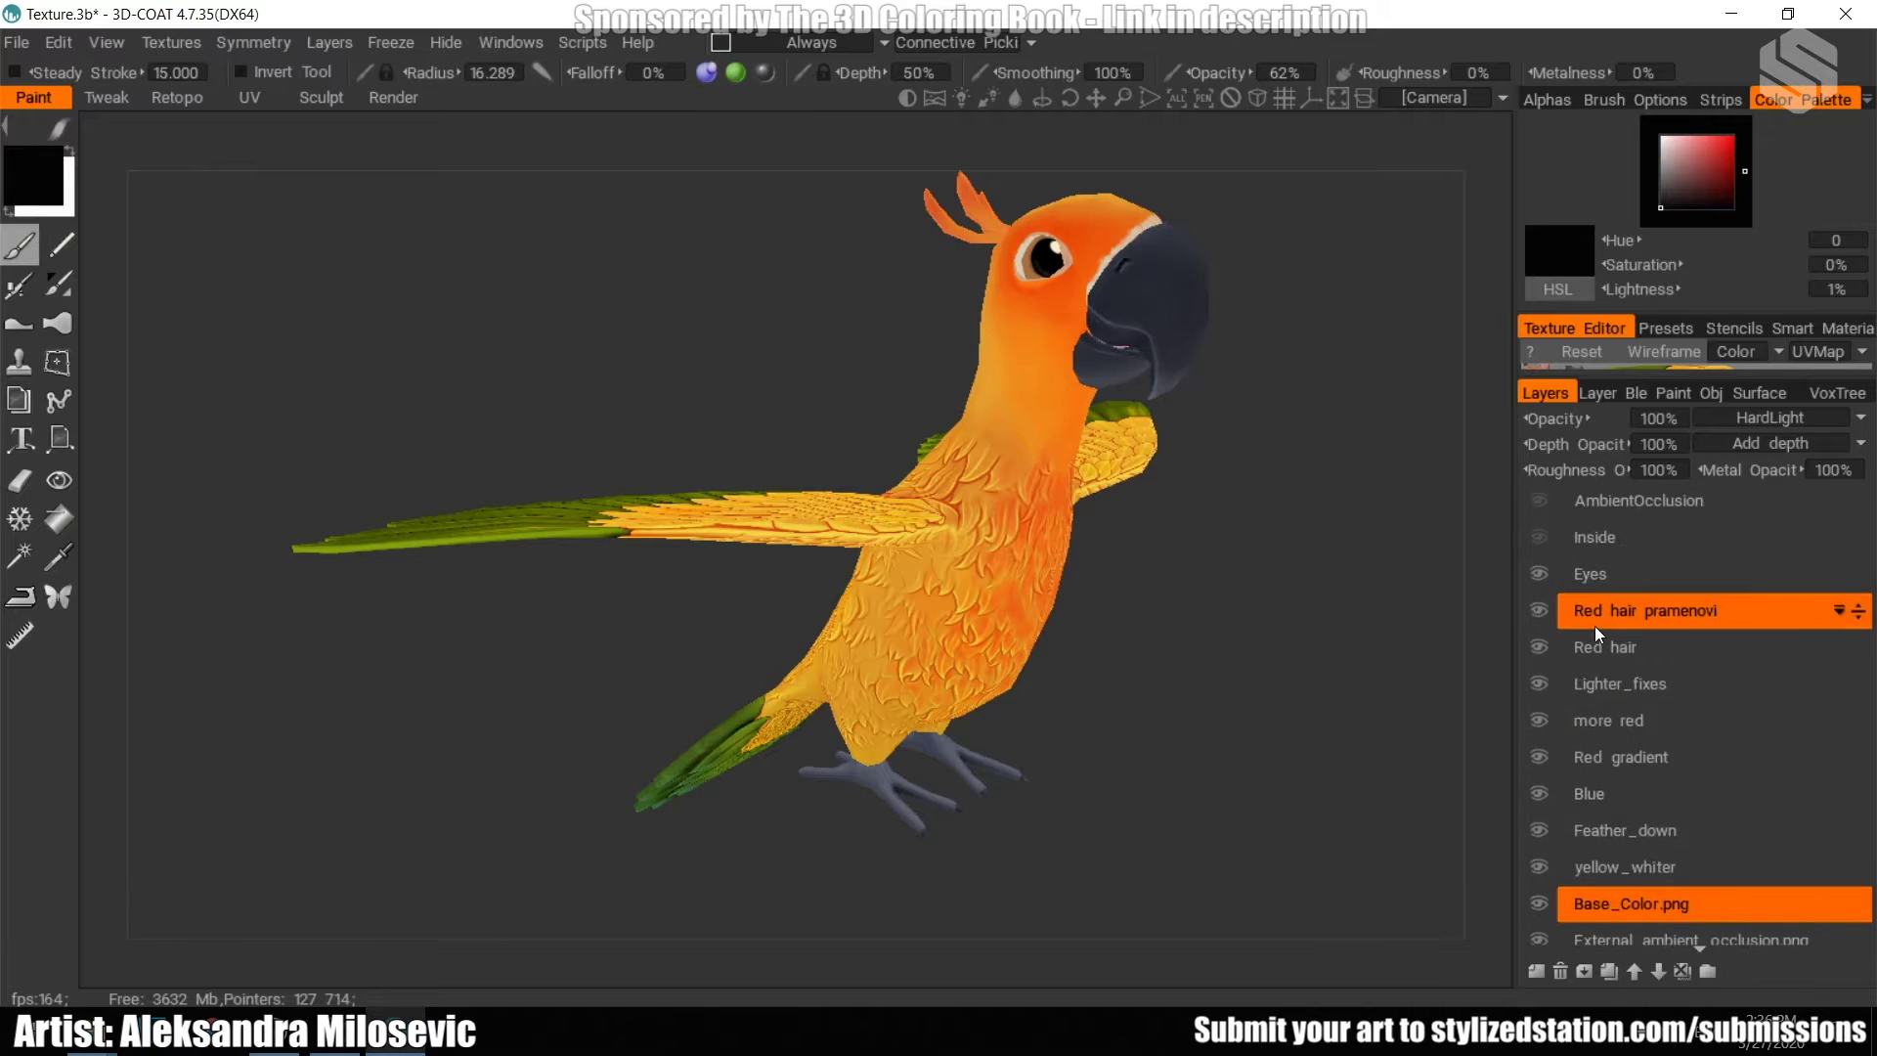
pyautogui.click(1540, 533)
pyautogui.click(1538, 502)
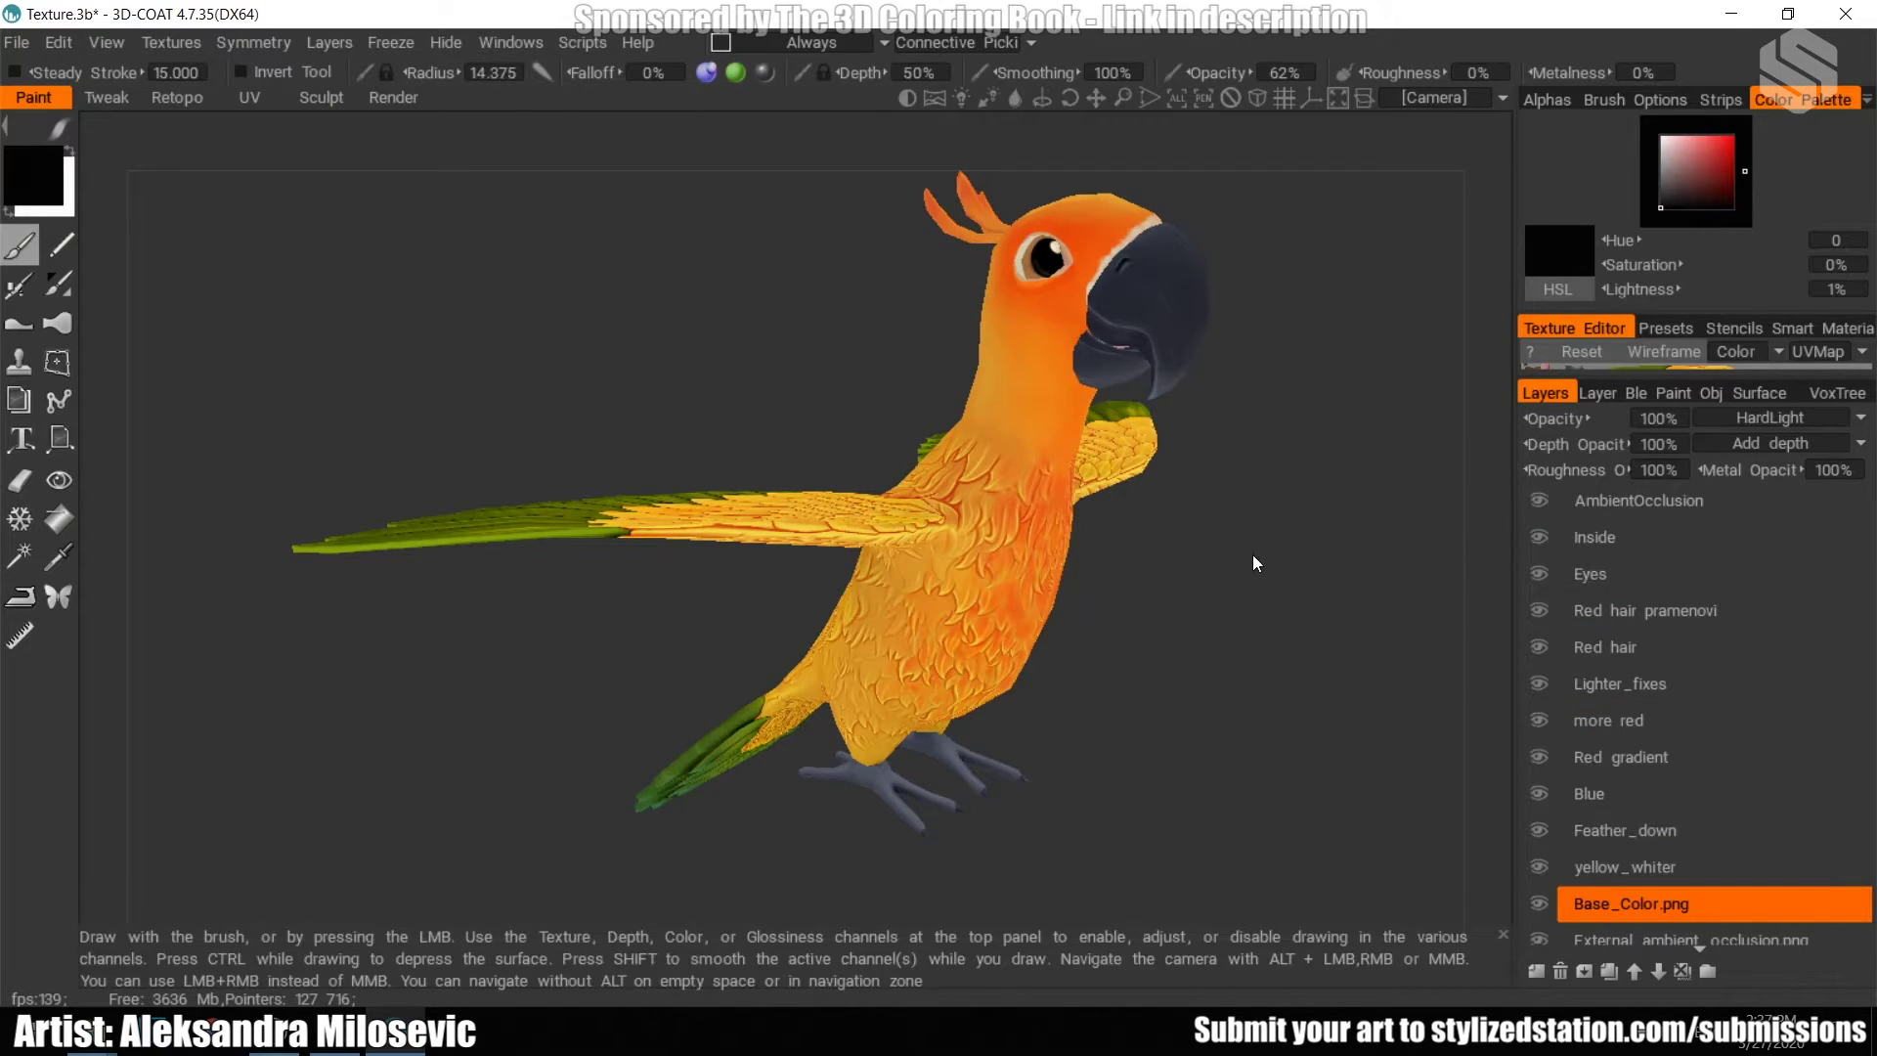
pyautogui.moveTo(1253, 553); pyautogui.dragTo(1212, 519, button='middle')
pyautogui.moveTo(1212, 519)
pyautogui.mouseDown()
pyautogui.moveTo(1346, 526)
pyautogui.moveTo(1216, 525)
pyautogui.mouseUp()
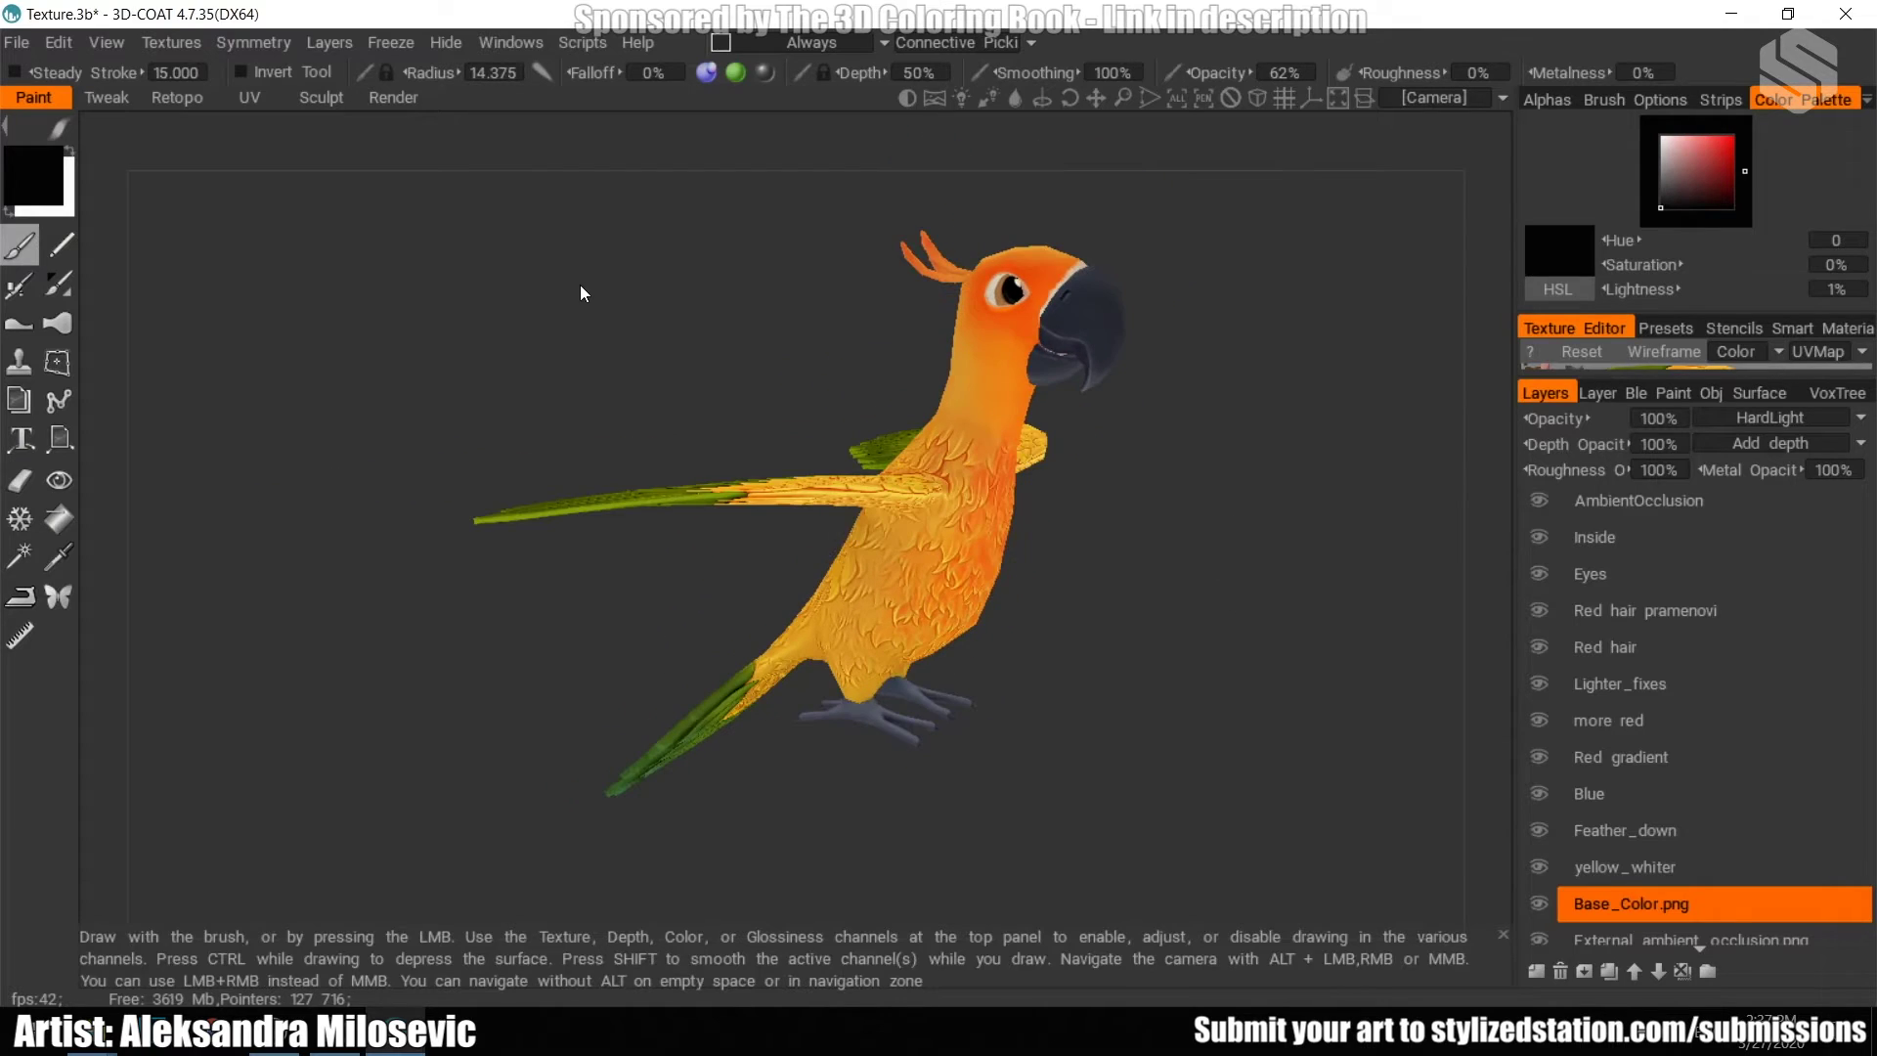
# - Look up the export commands for the painted textures
pyautogui.click(171, 42)
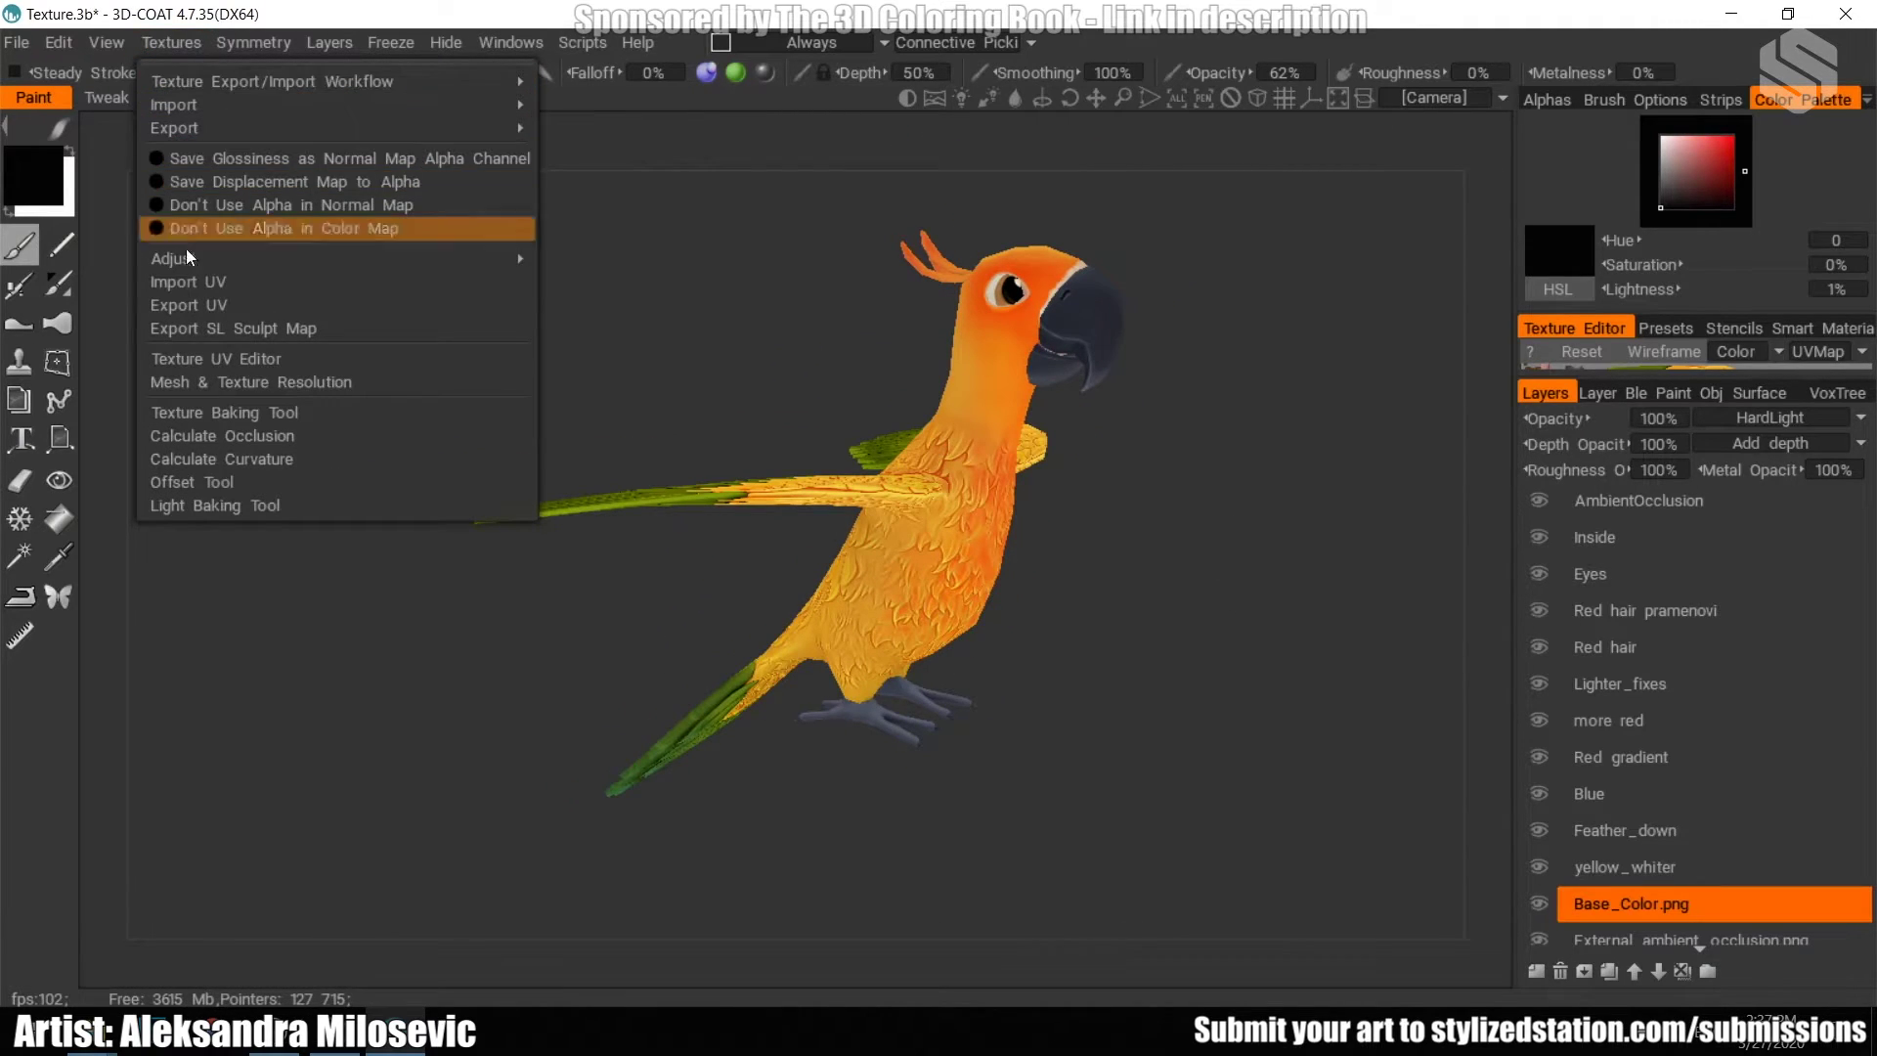
pyautogui.moveTo(202, 127)
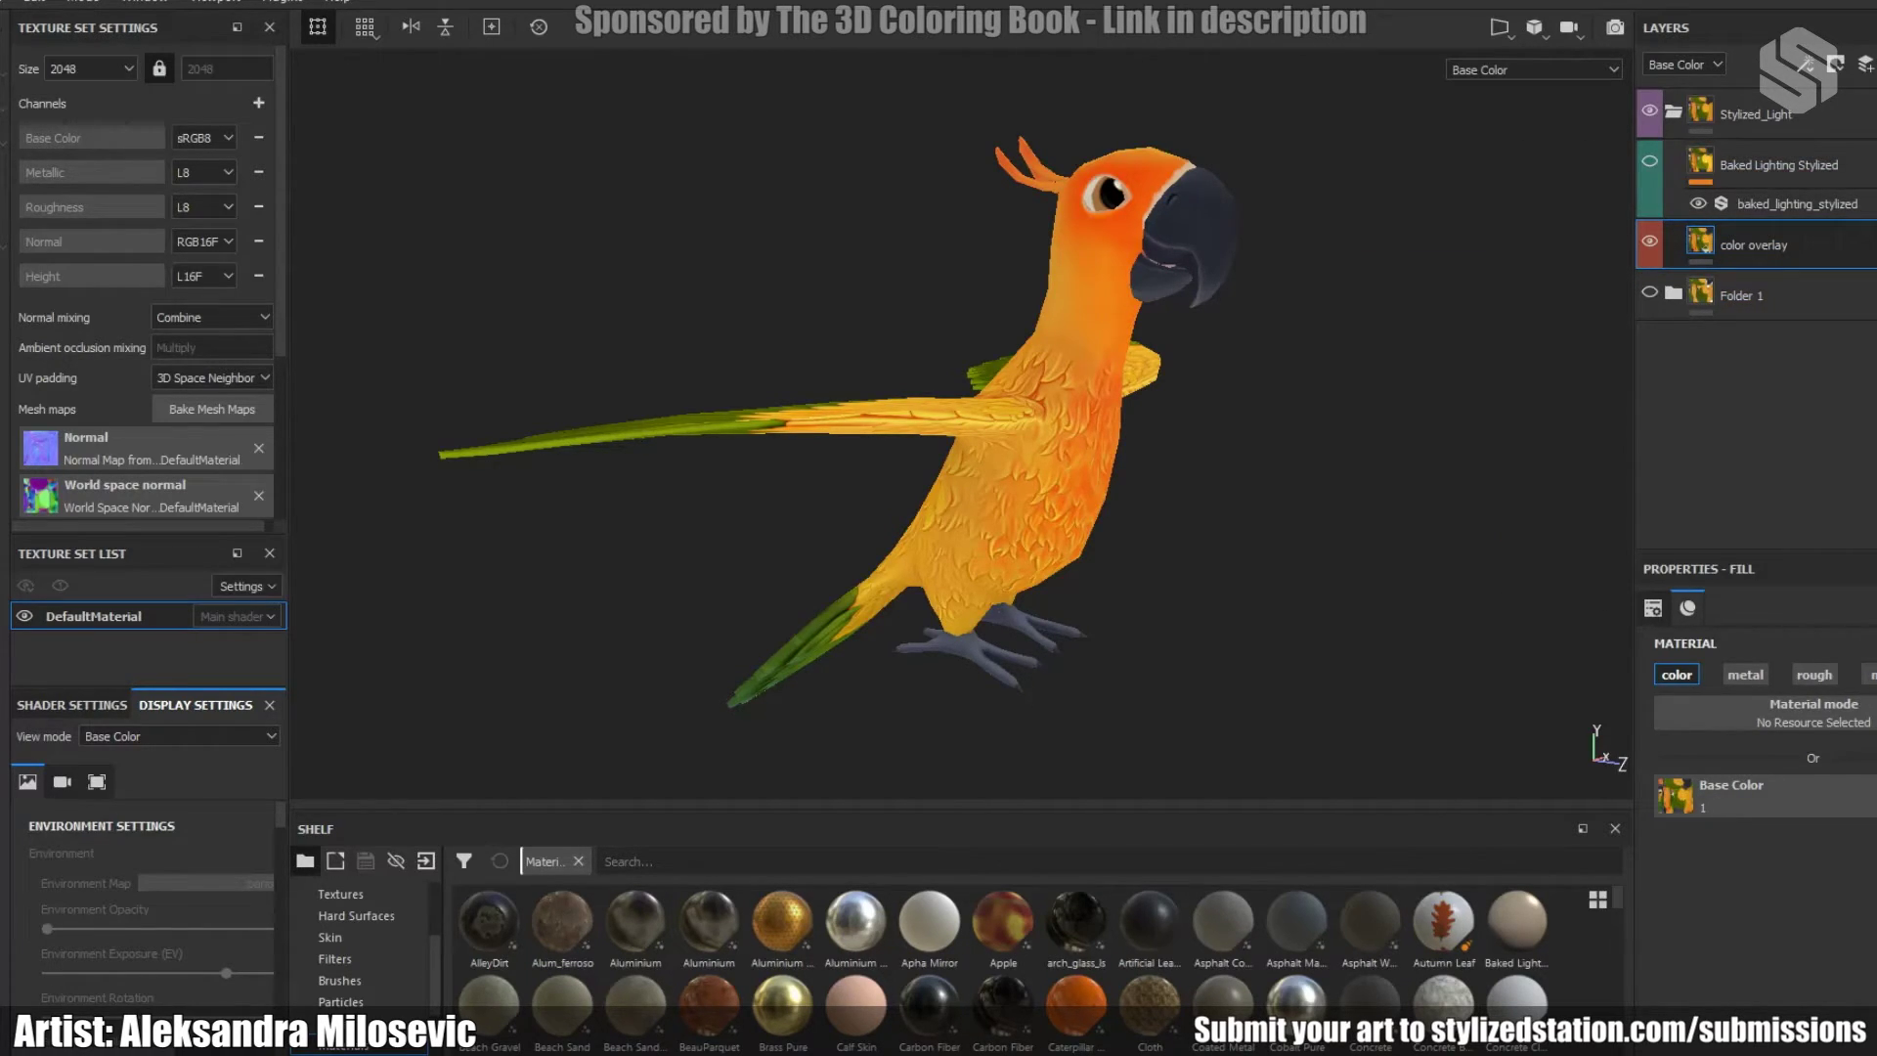
# - Expand the Material and Sun_Sky parameters of the baked_lighting_stylized filter and make the Baked Lighting Stylized layer visible on the parrot
pyautogui.click(1778, 164)
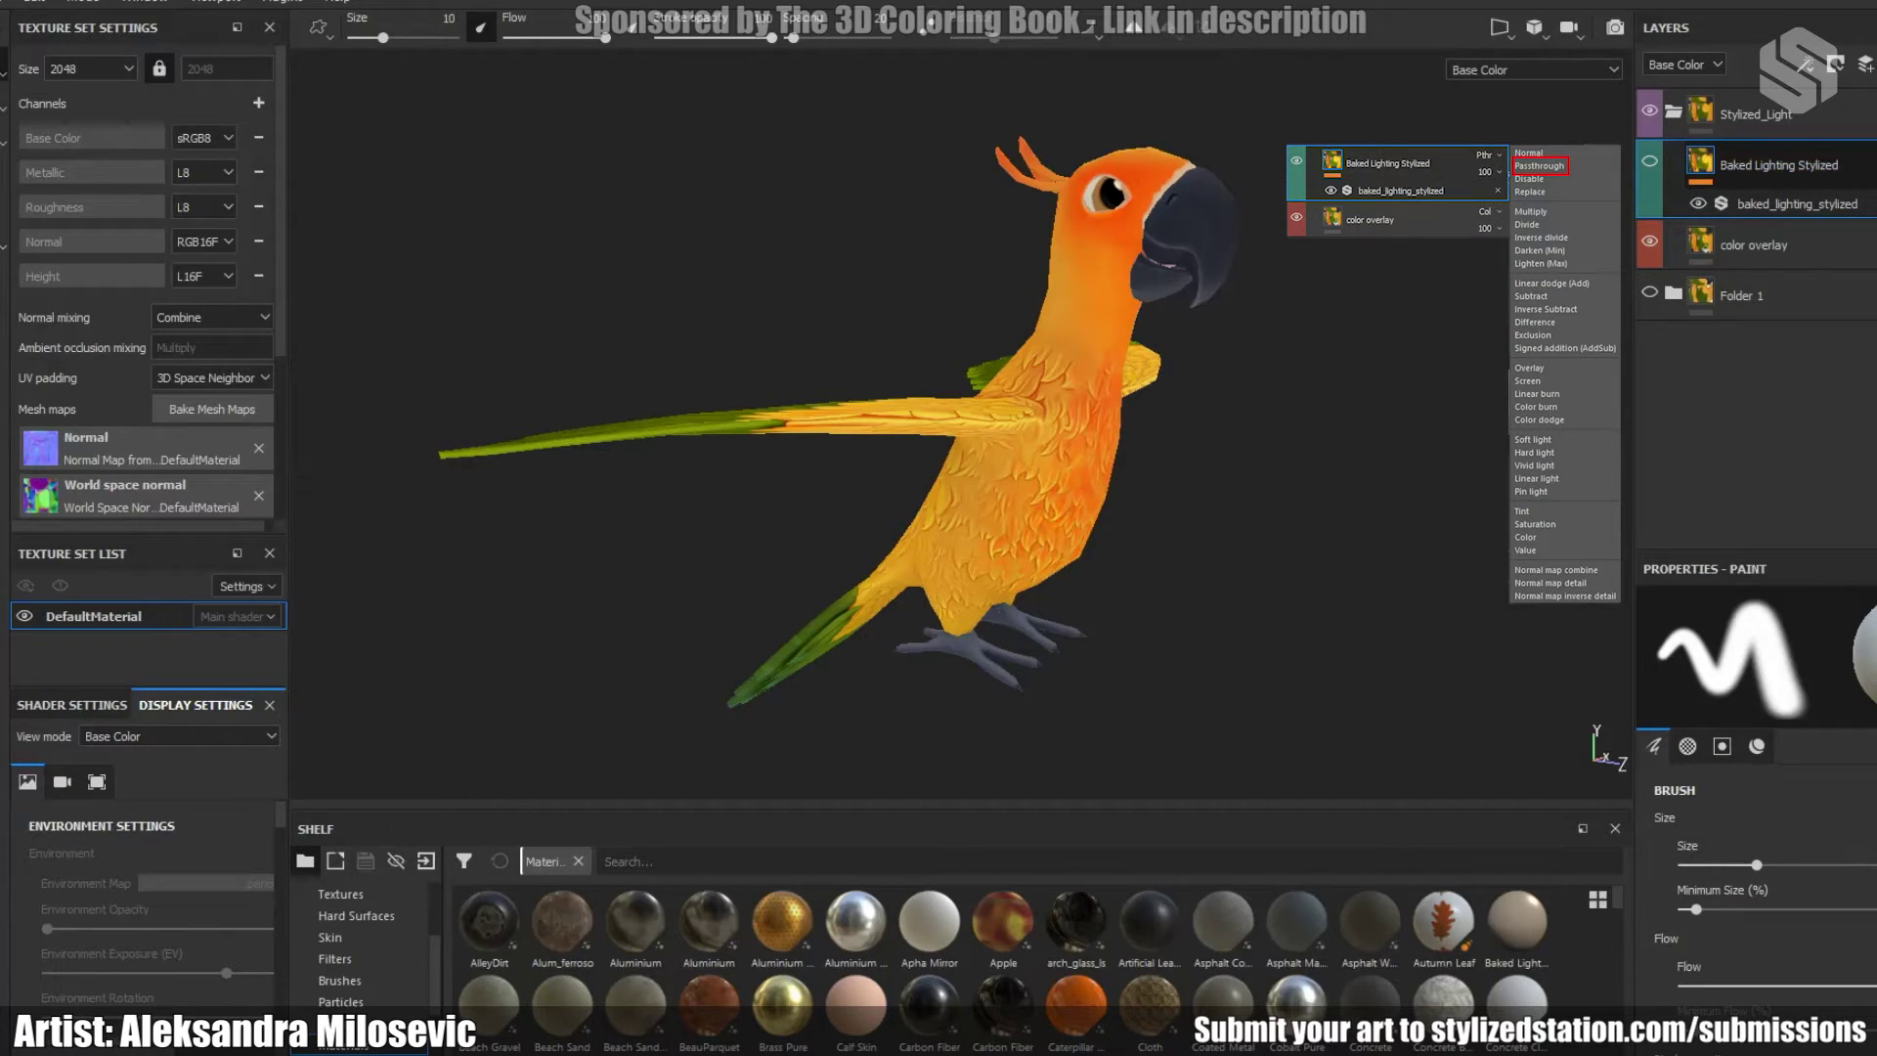
pyautogui.rightClick(1706, 165)
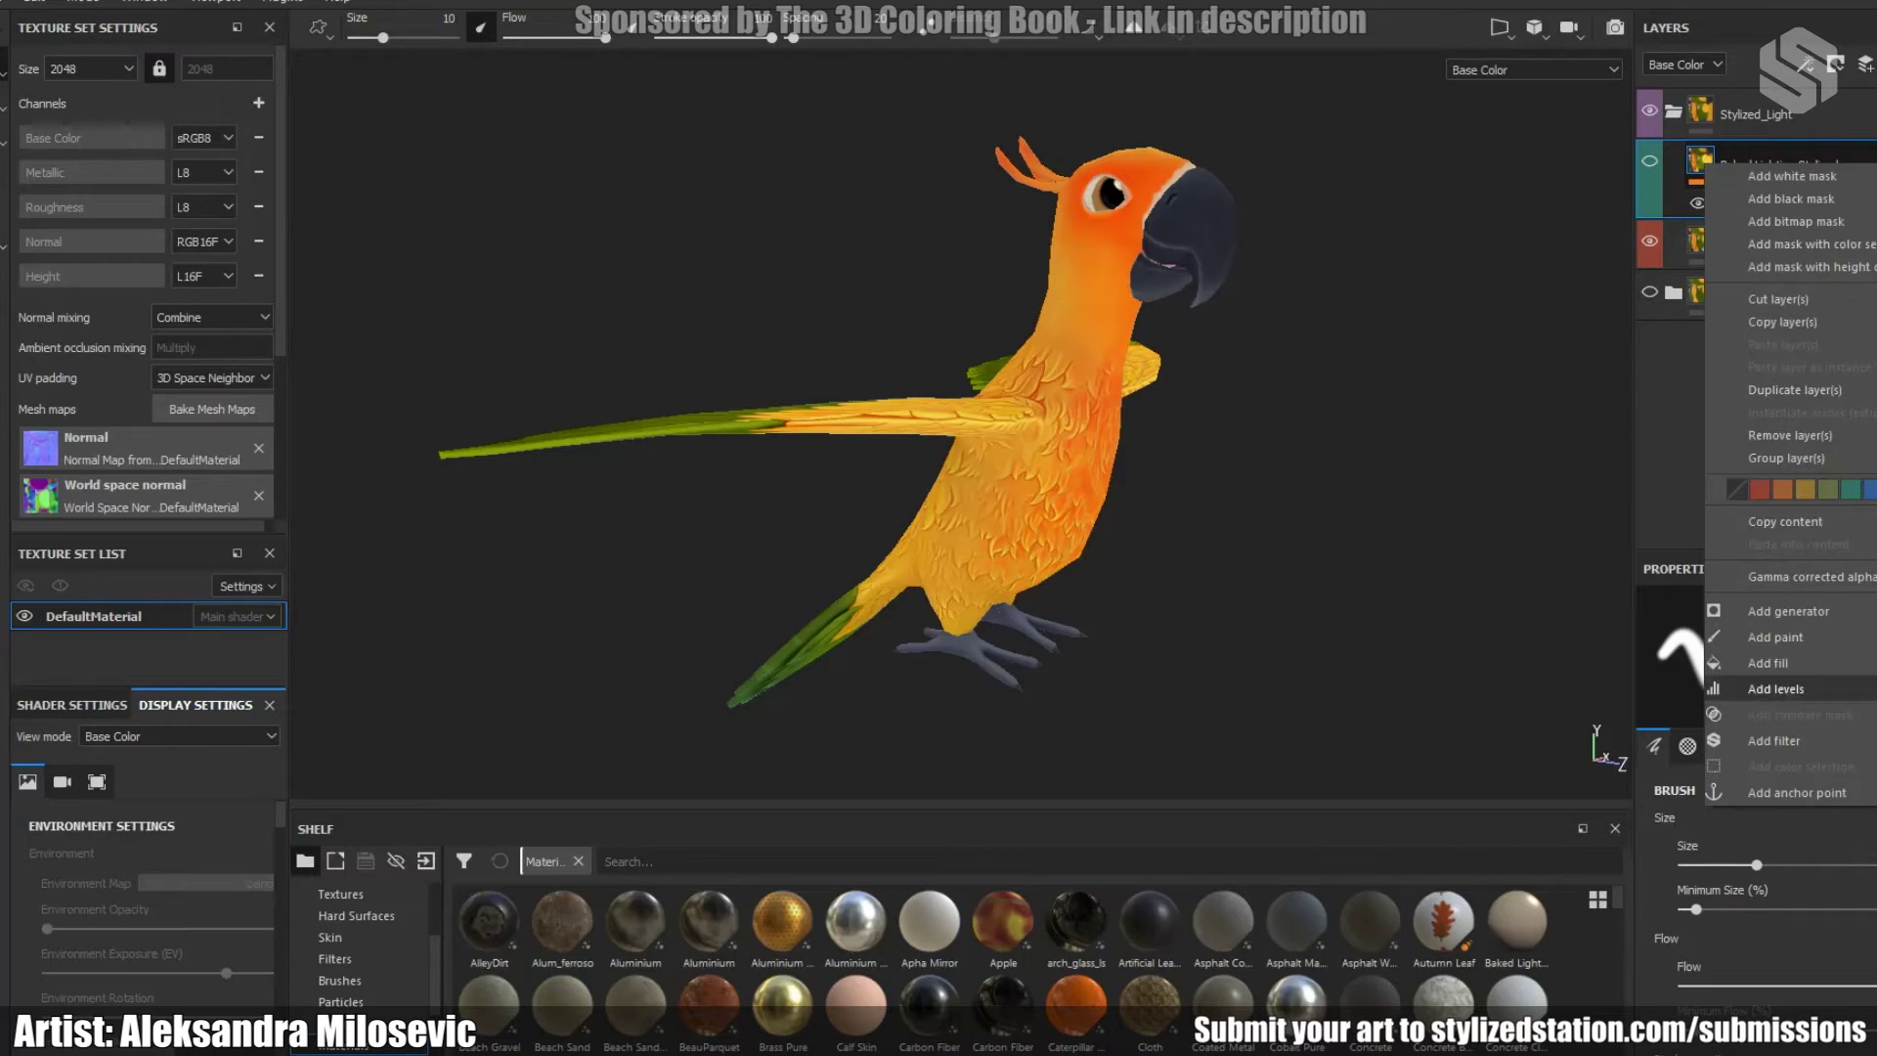
pyautogui.press('Escape')
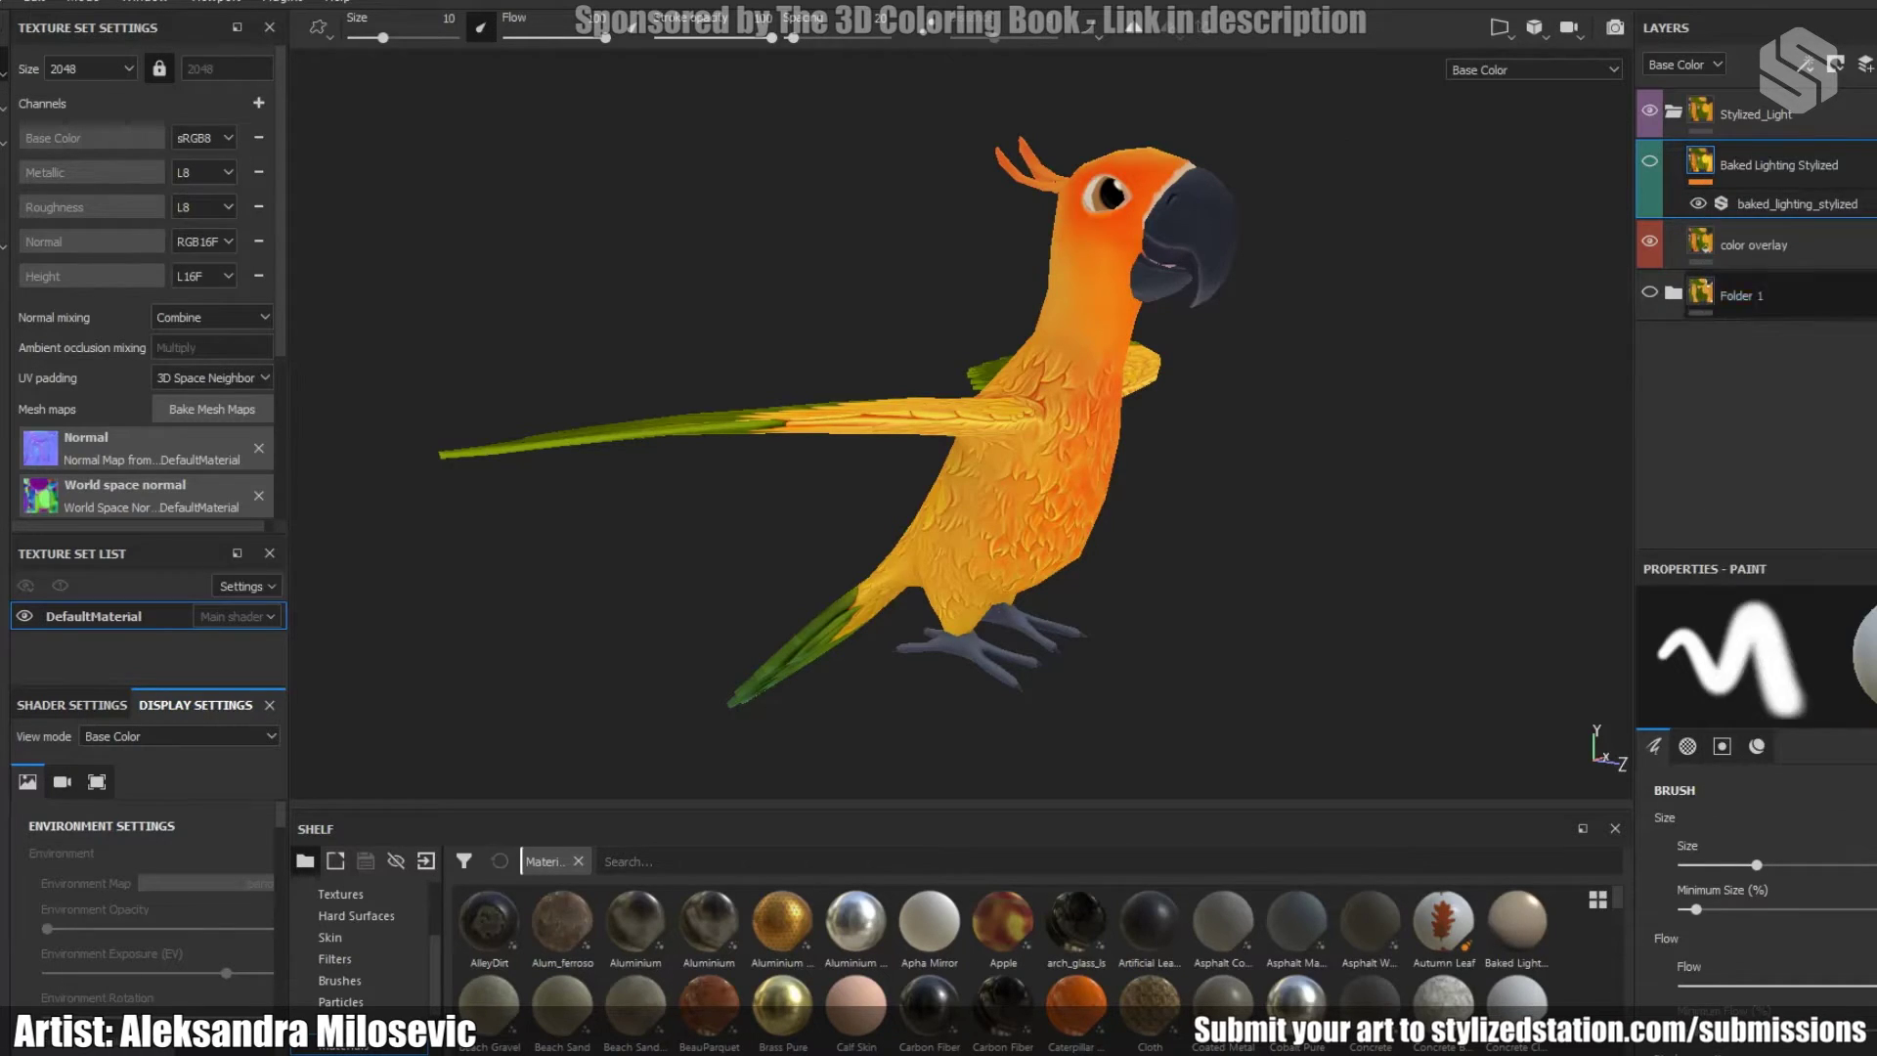
pyautogui.click(1796, 203)
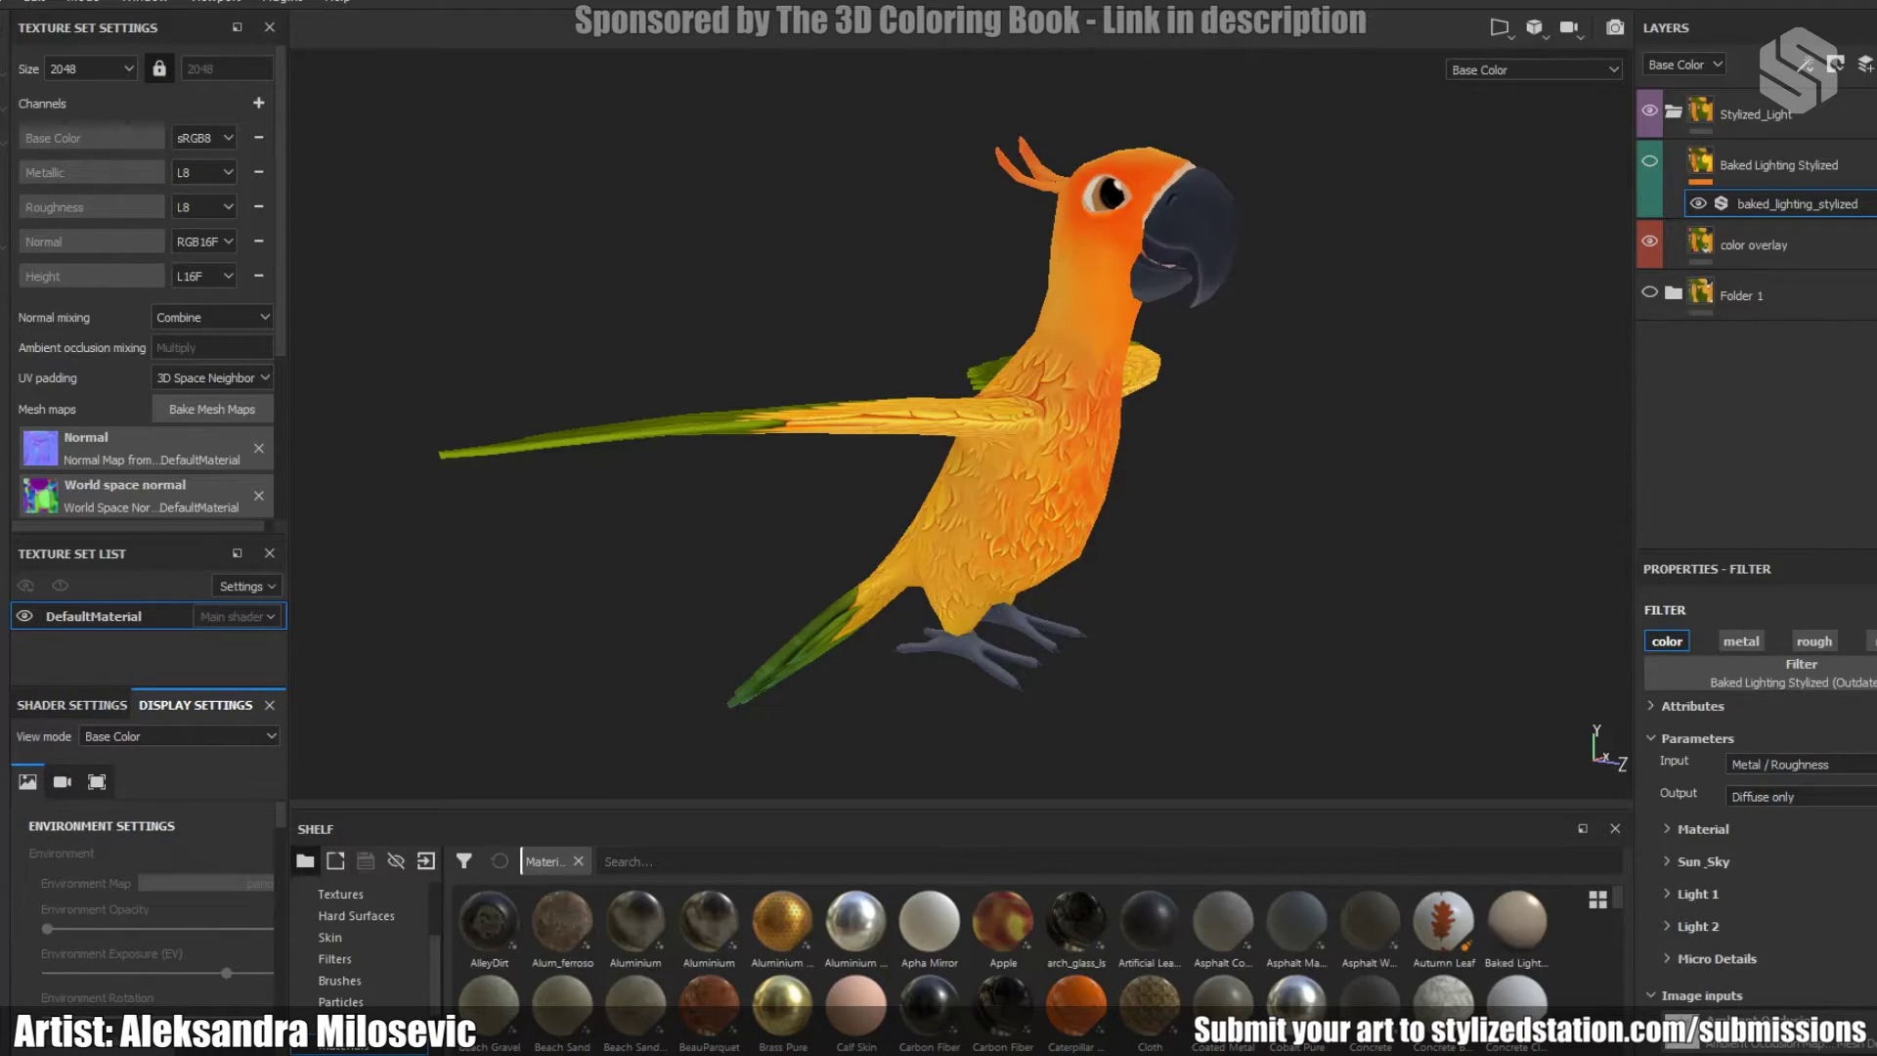
pyautogui.click(1703, 829)
pyautogui.scroll(-5, 1759, 782)
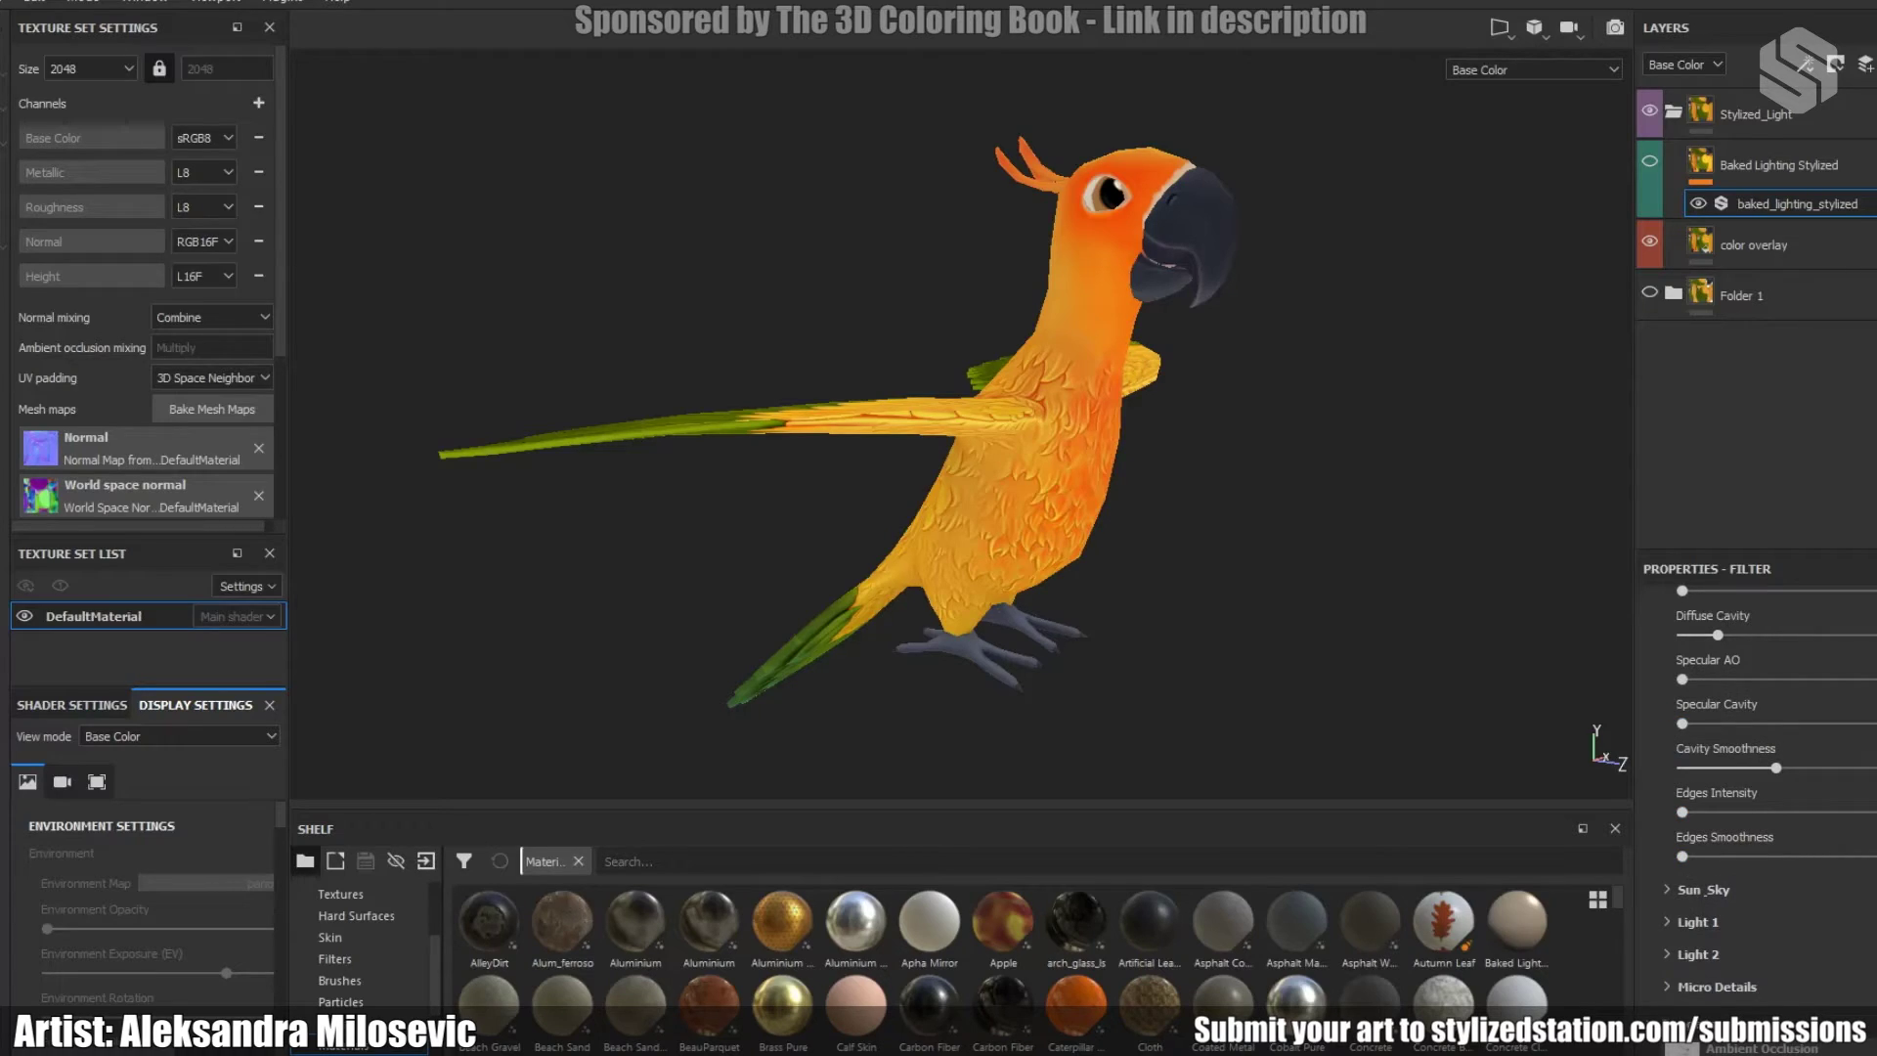
pyautogui.click(1667, 889)
pyautogui.scroll(-2, 1760, 821)
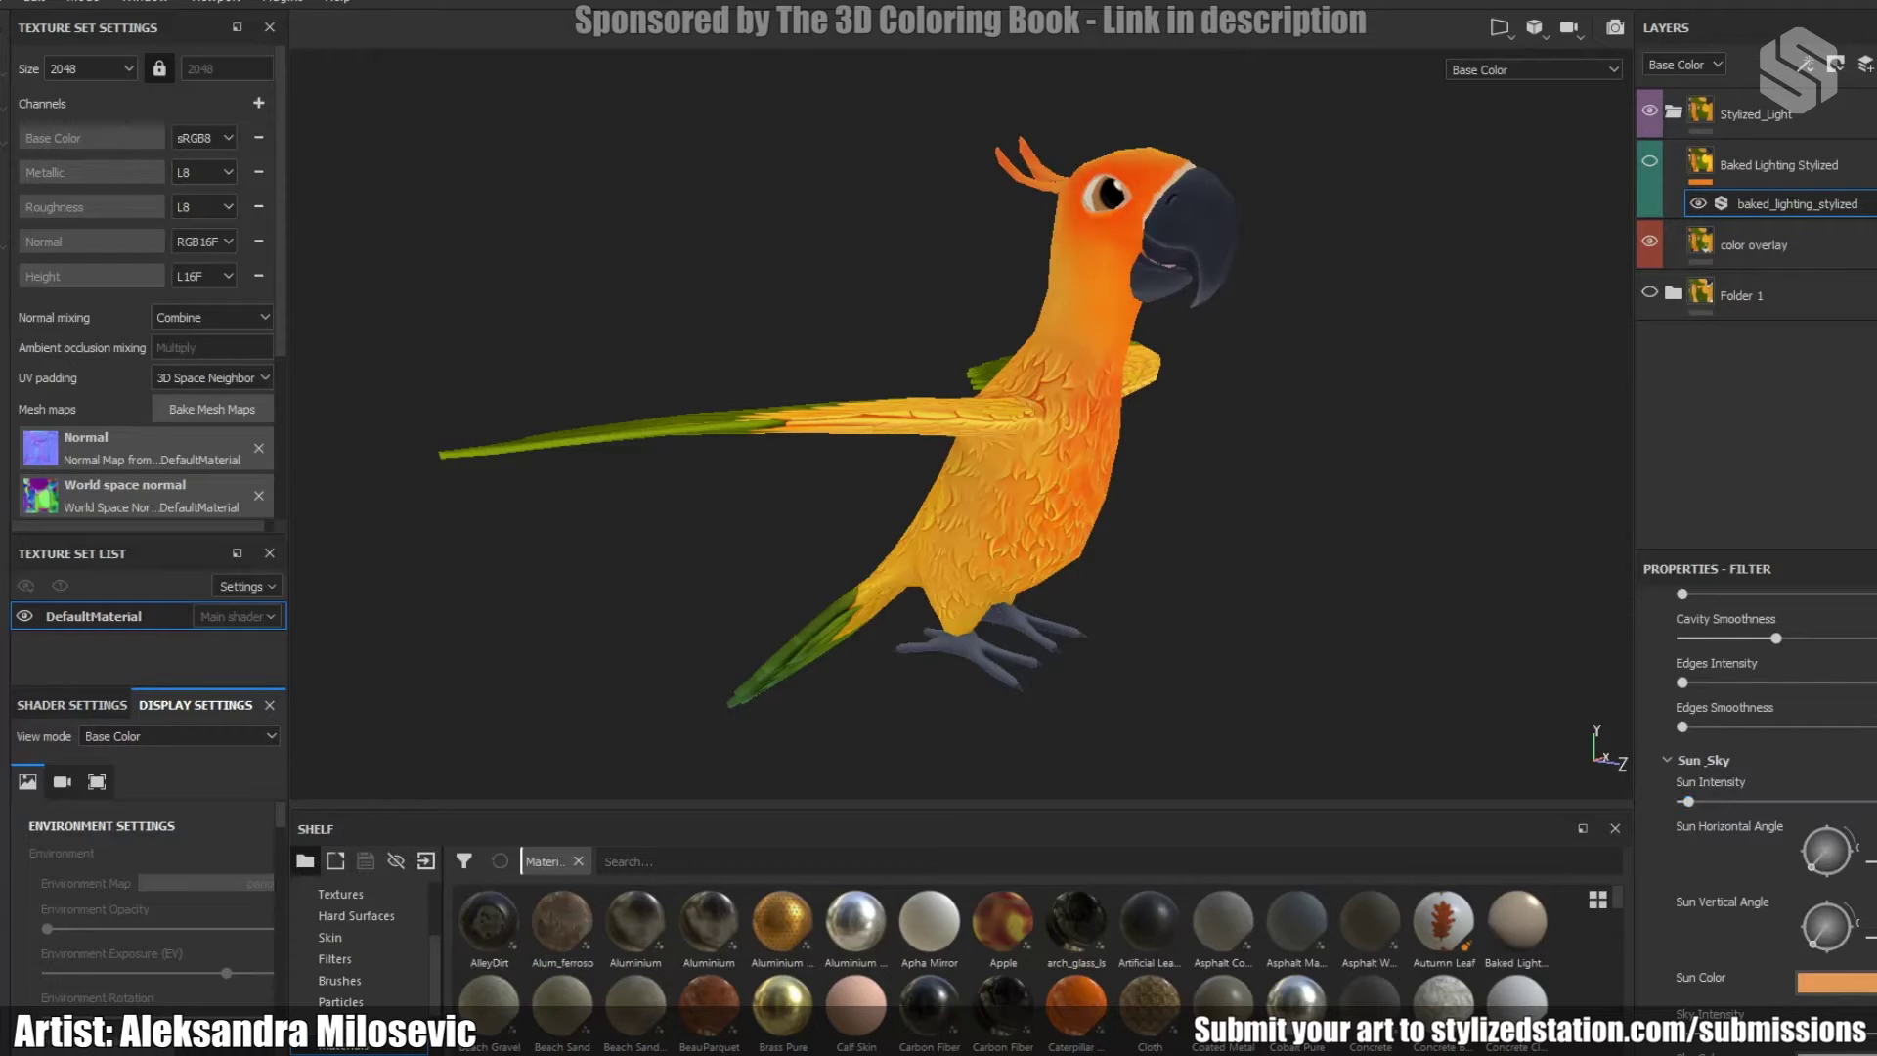
pyautogui.click(1649, 161)
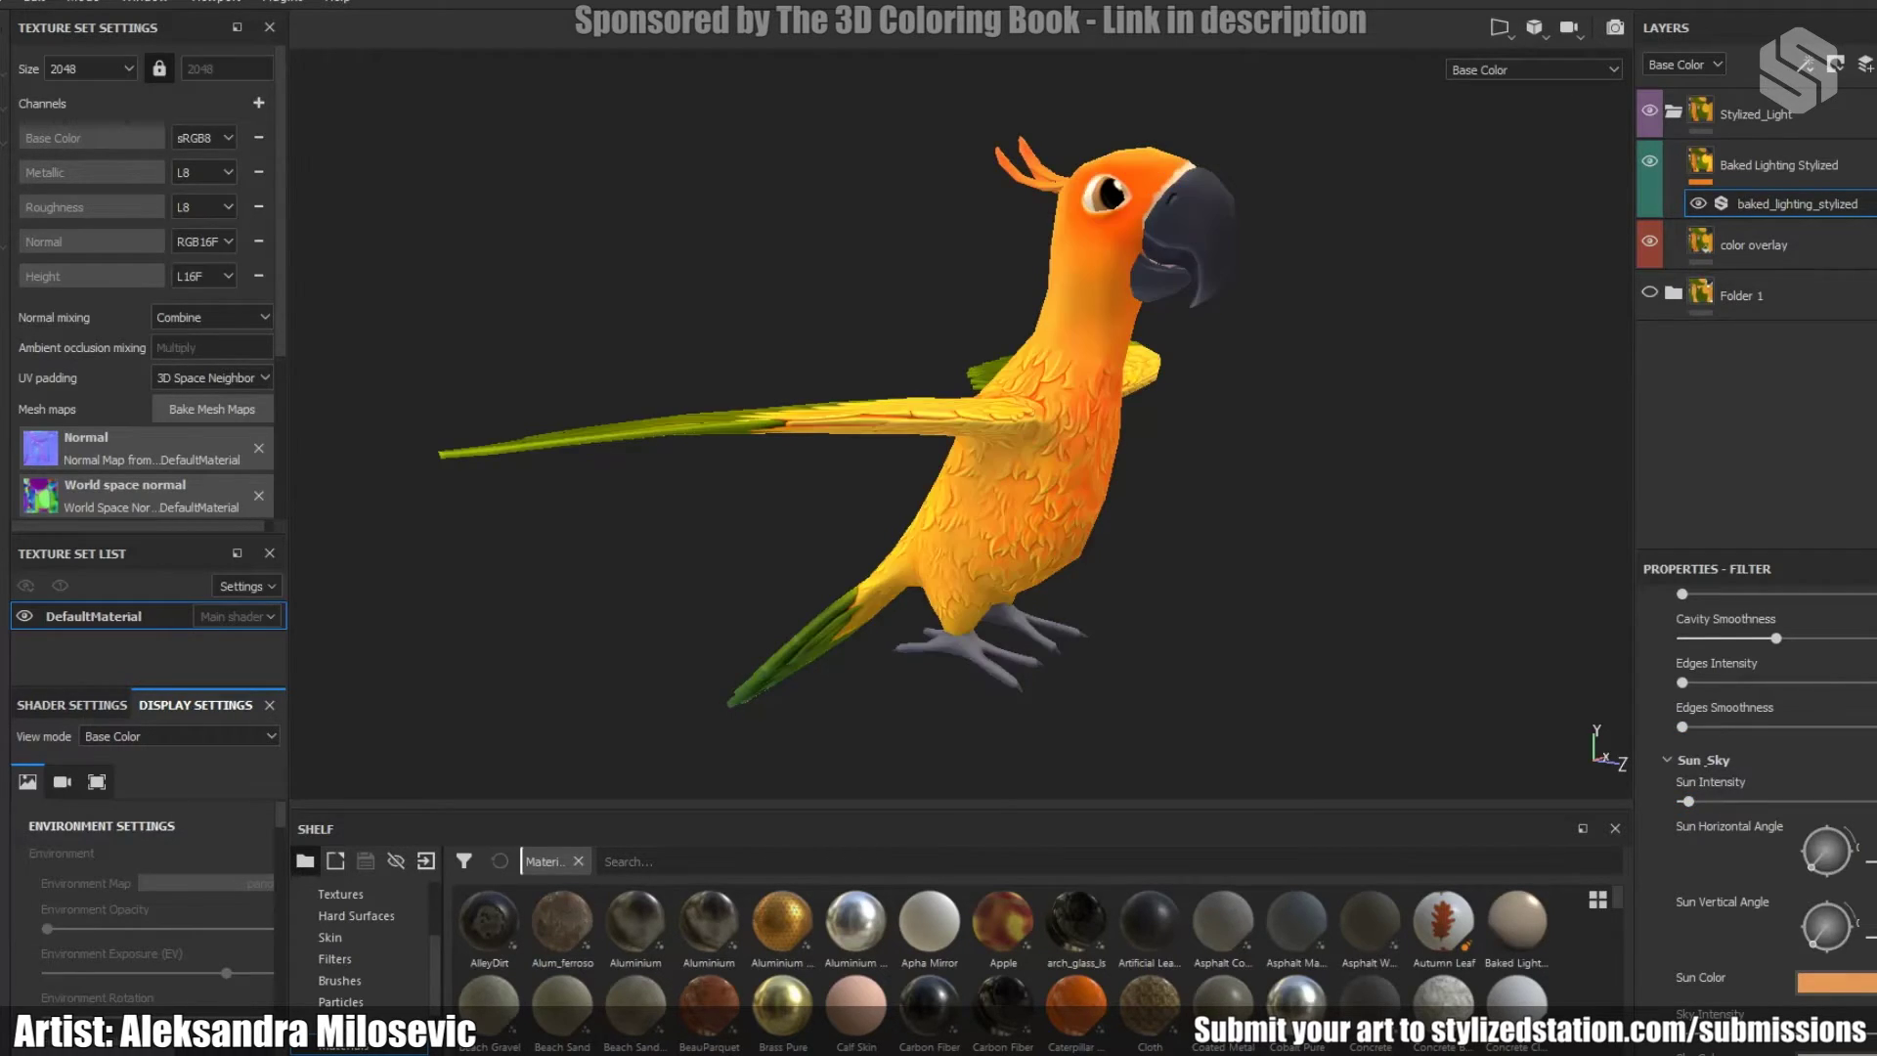
# - Examine the backpack covered with the Leather Stylized smart material and look through the layers inside its folder
pyautogui.scroll(1, 1100, 459)
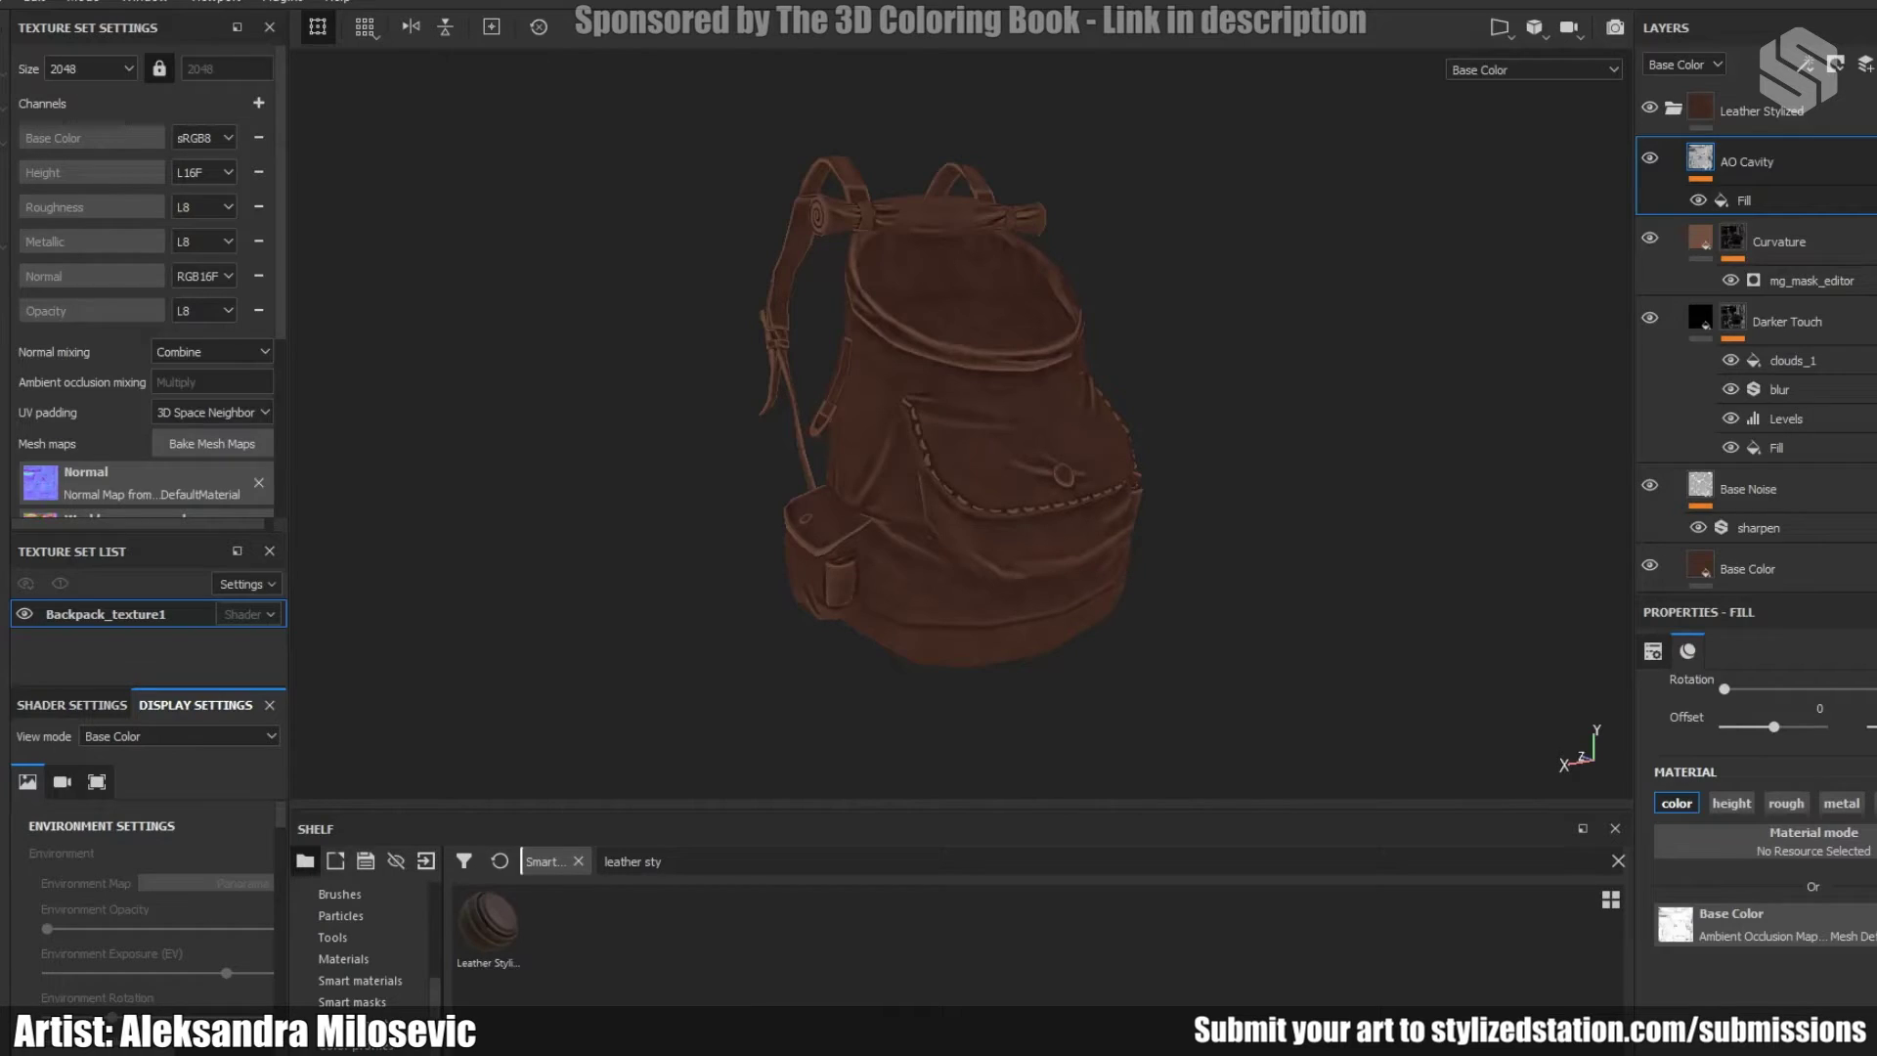
pyautogui.scroll(1, 961, 424)
pyautogui.scroll(-1, 961, 423)
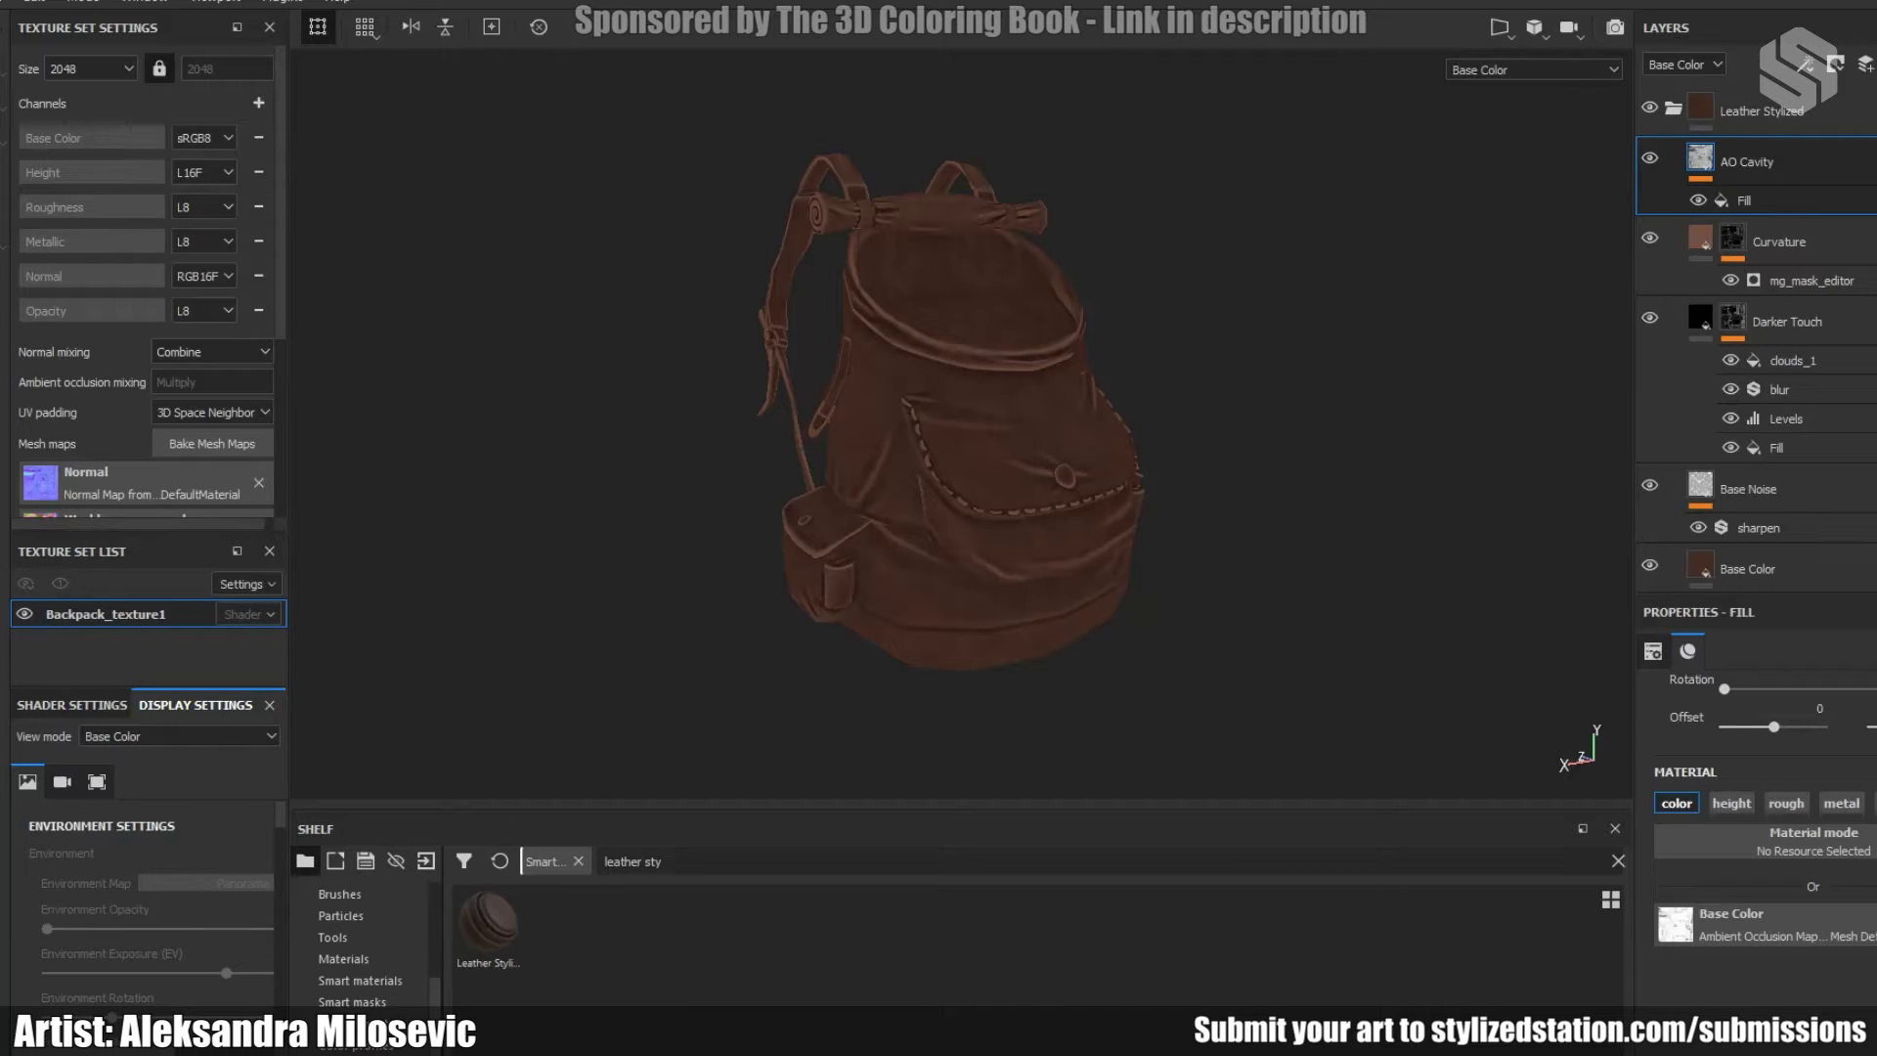
pyautogui.scroll(1, 961, 423)
pyautogui.scroll(-2, 961, 424)
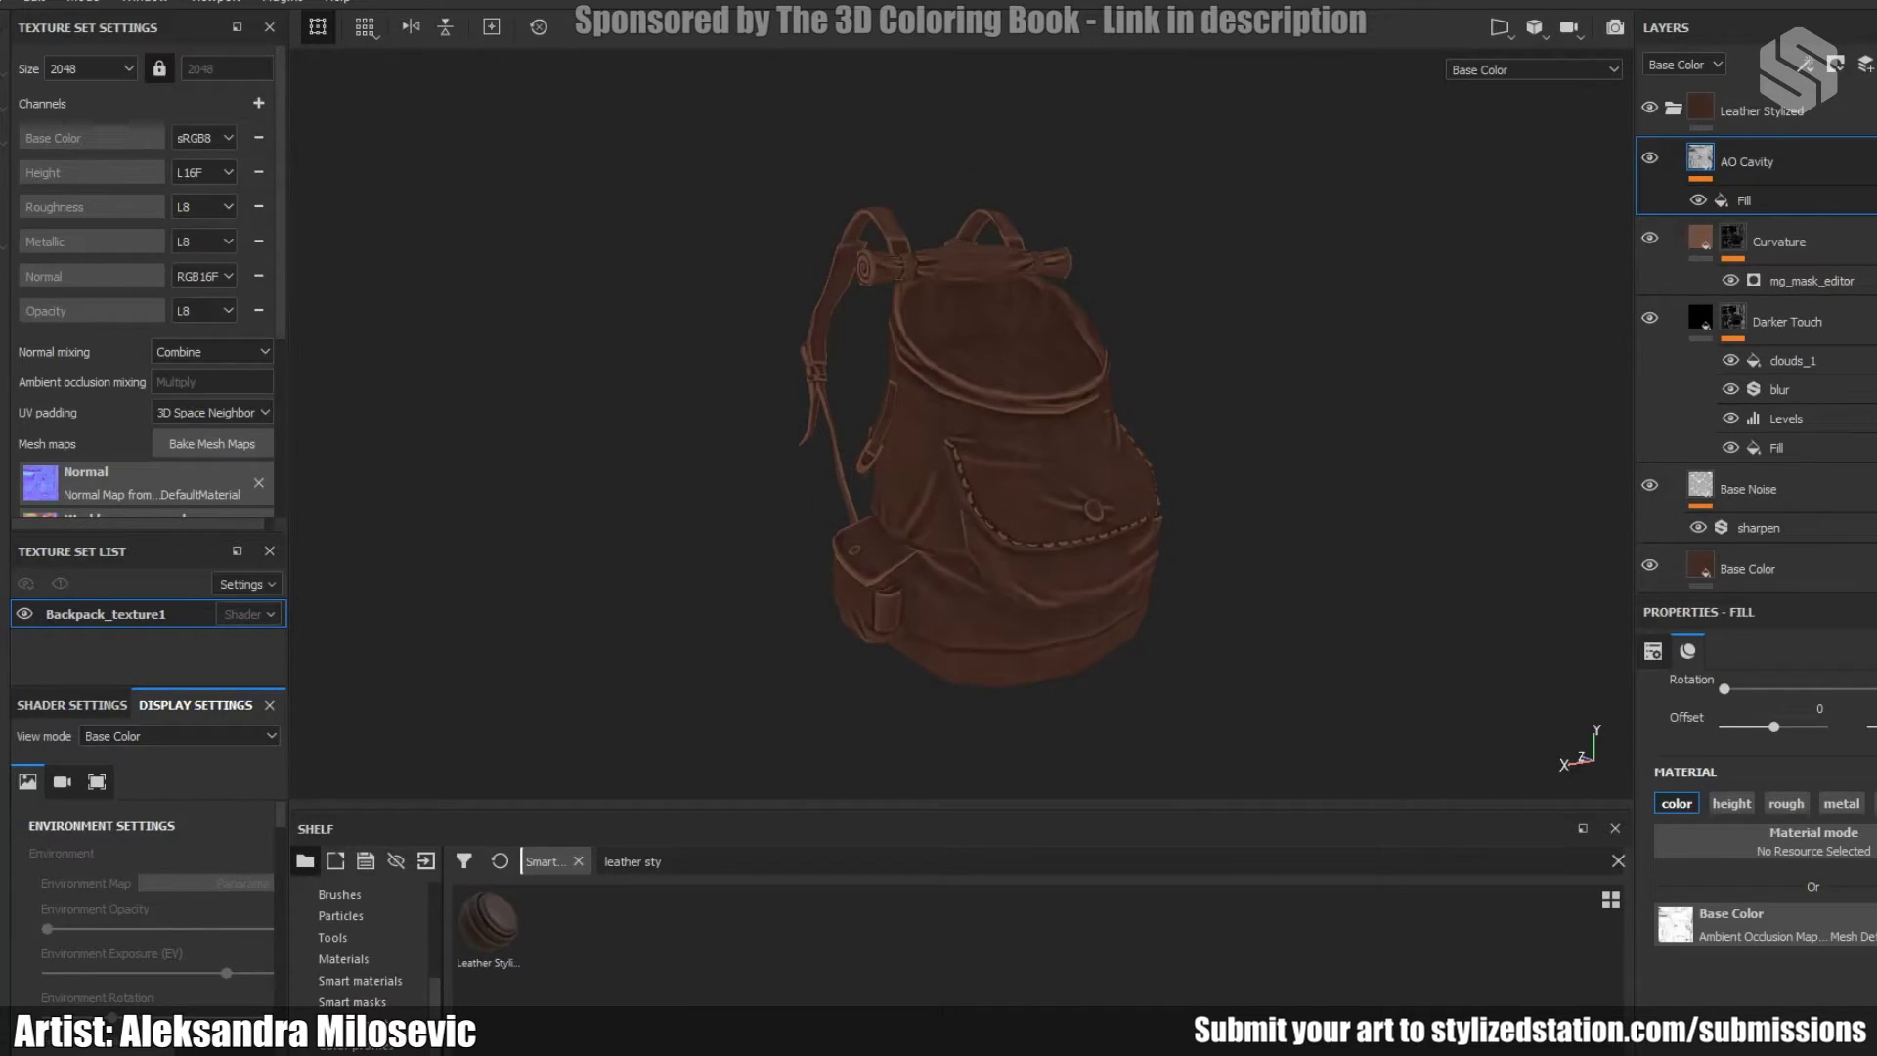
pyautogui.scroll(1, 980, 447)
pyautogui.keyDown('alt'); pyautogui.moveTo(981, 447); pyautogui.dragTo(949, 405, button='middle'); pyautogui.keyUp('alt')
pyautogui.scroll(1, 948, 405)
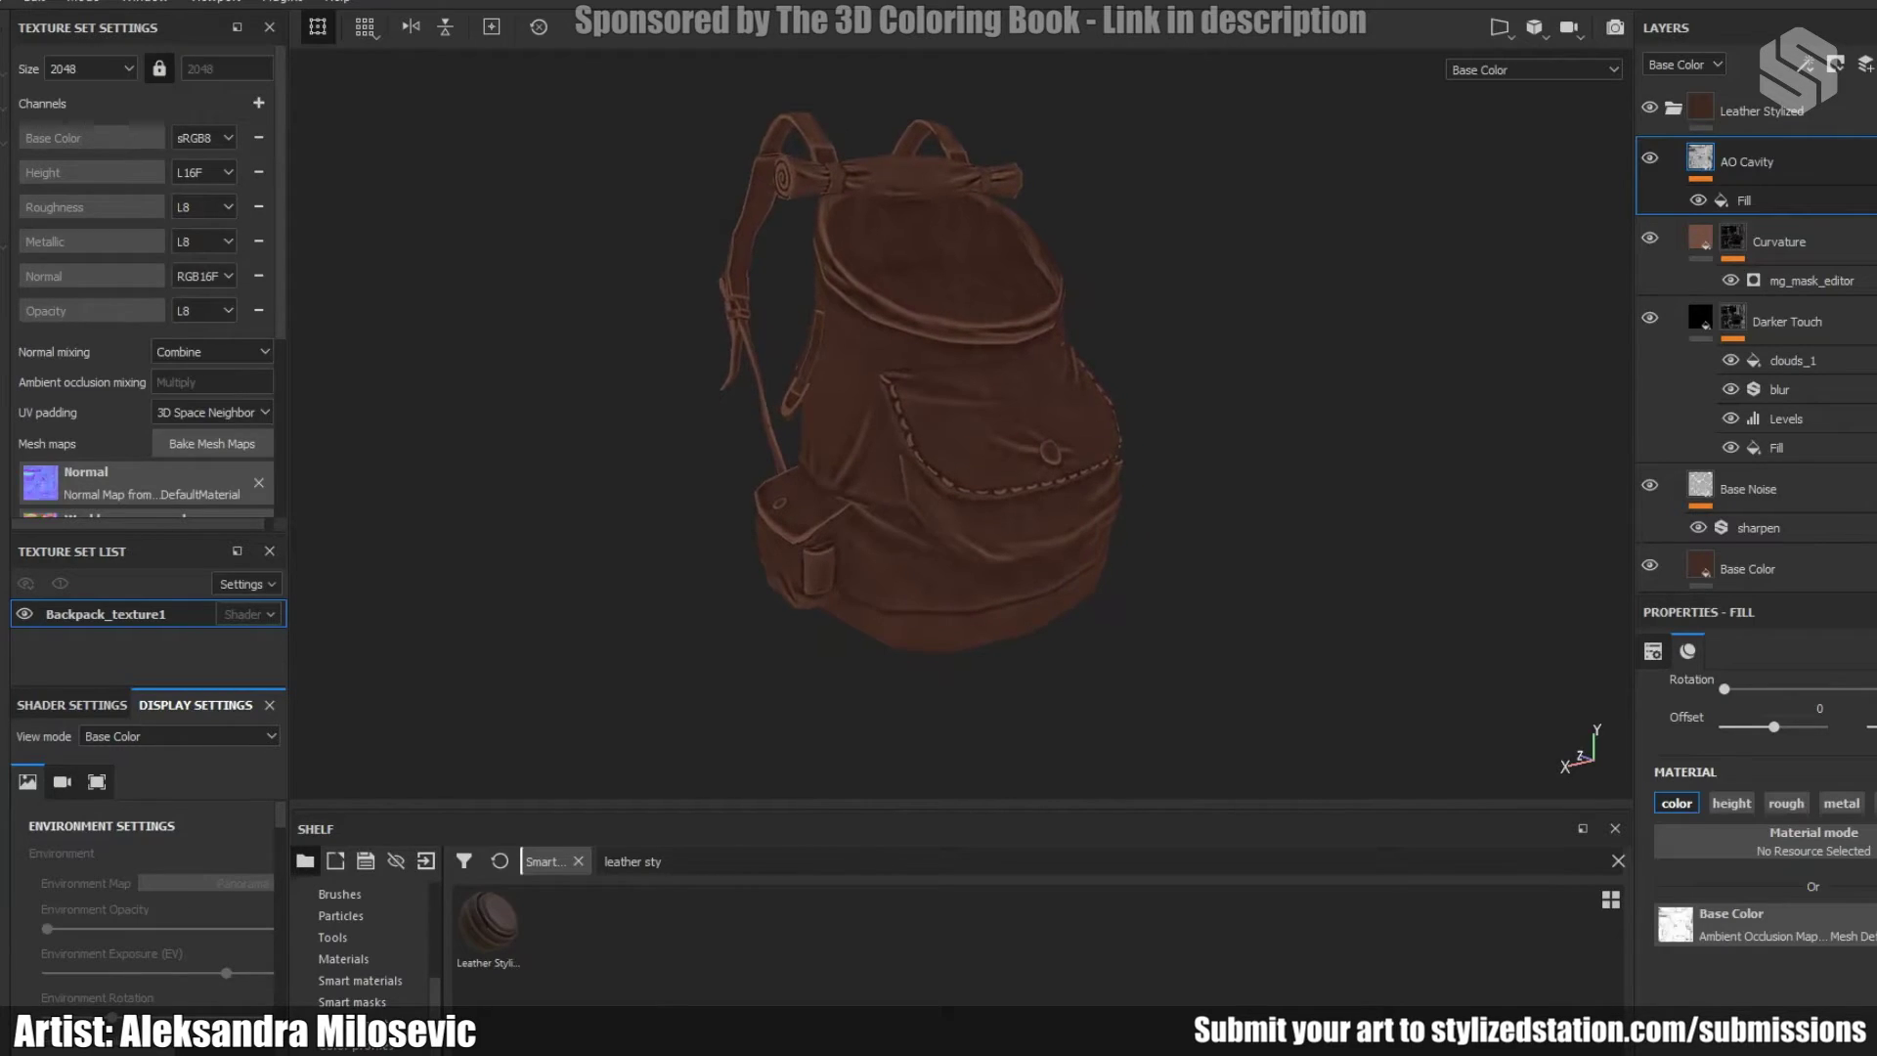
pyautogui.moveTo(486, 924)
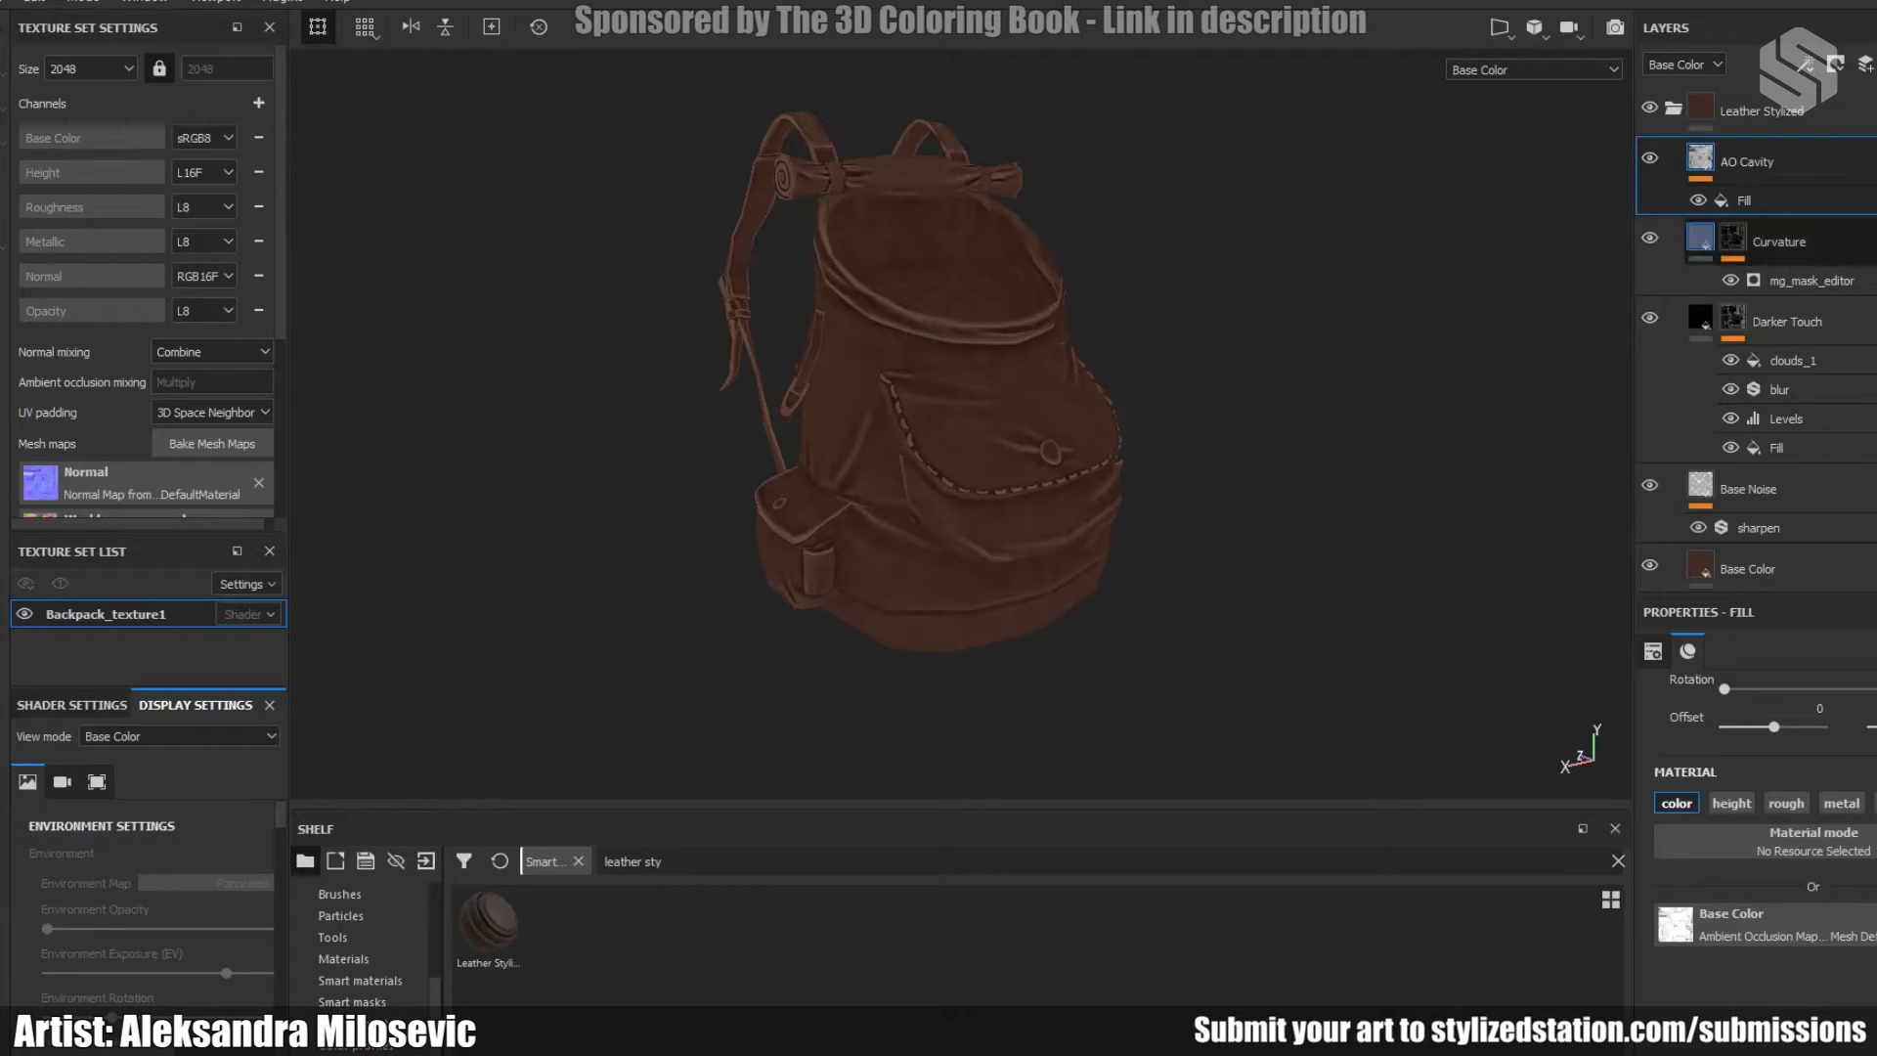
pyautogui.scroll(-1, 1757, 567)
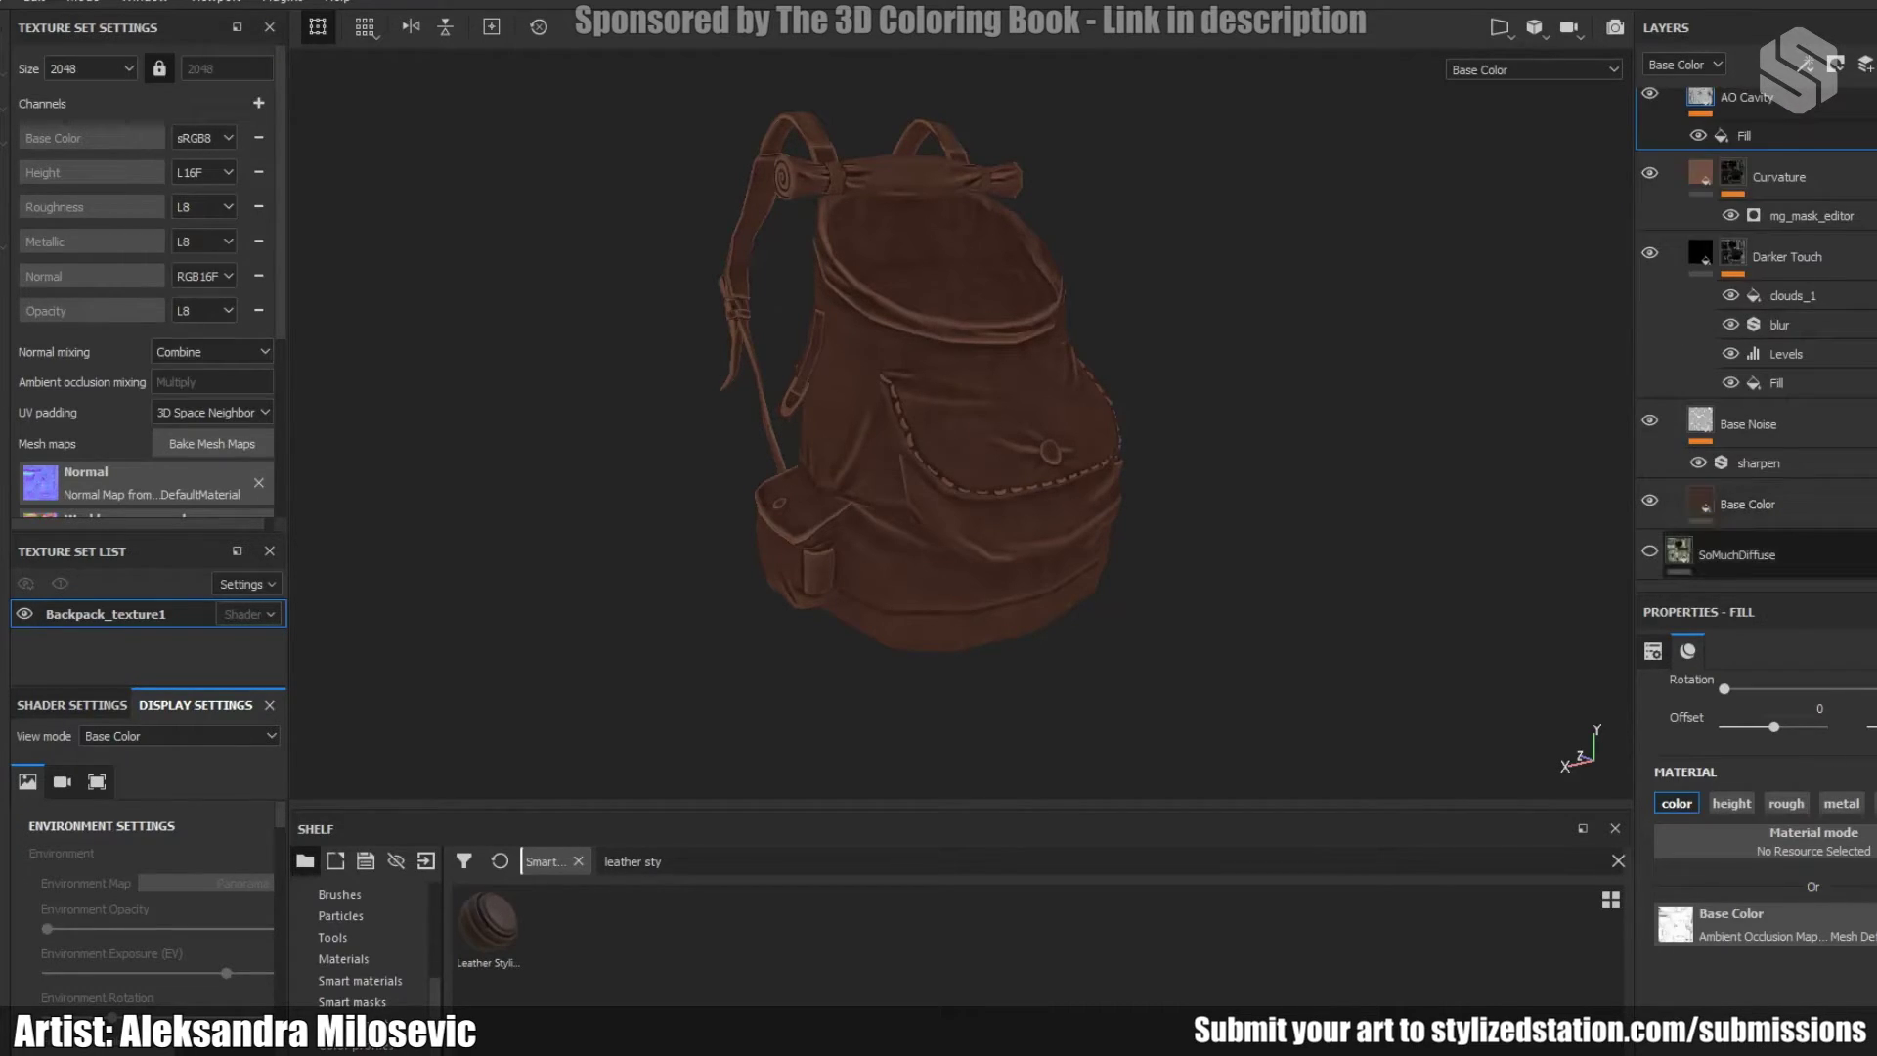
pyautogui.scroll(1, 1757, 567)
# - Collapse the Leather Stylized folder and make the SoMuchDiffuse layer beneath it visible on the backpack
pyautogui.click(1673, 109)
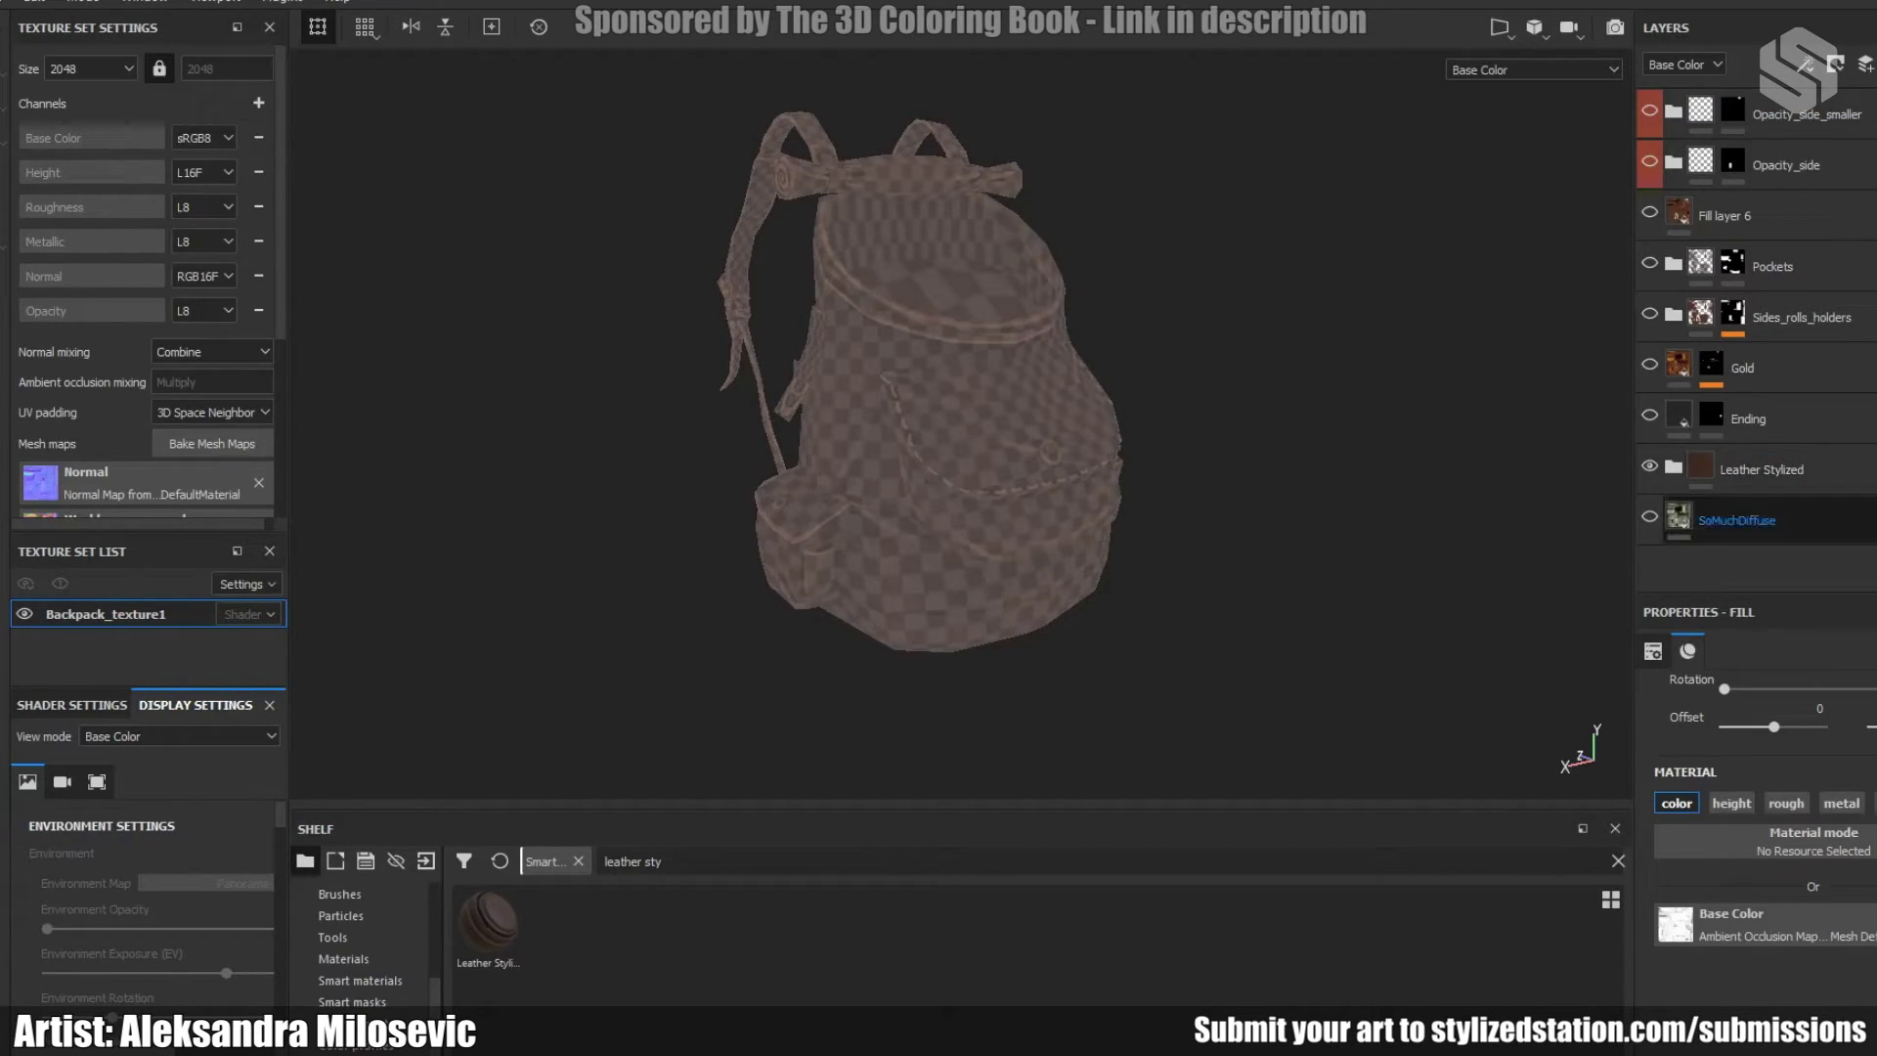
pyautogui.click(1649, 516)
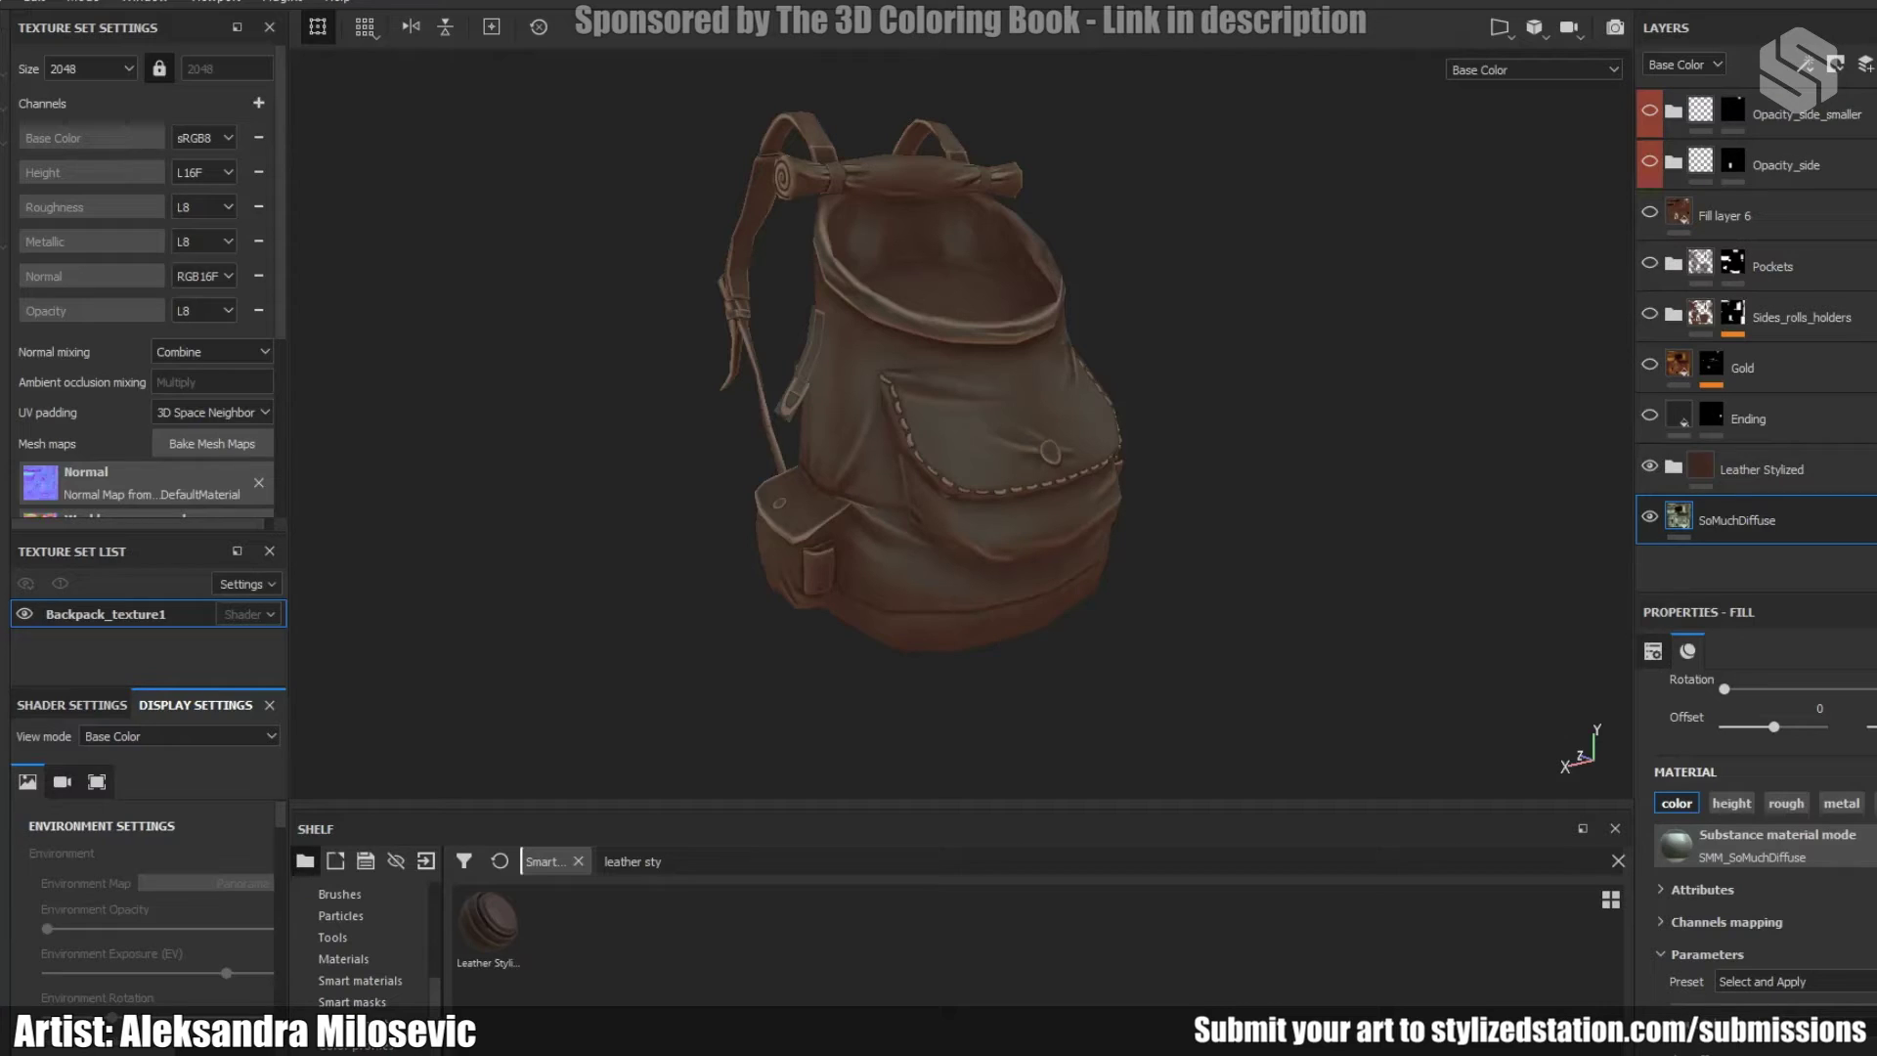
pyautogui.click(1761, 469)
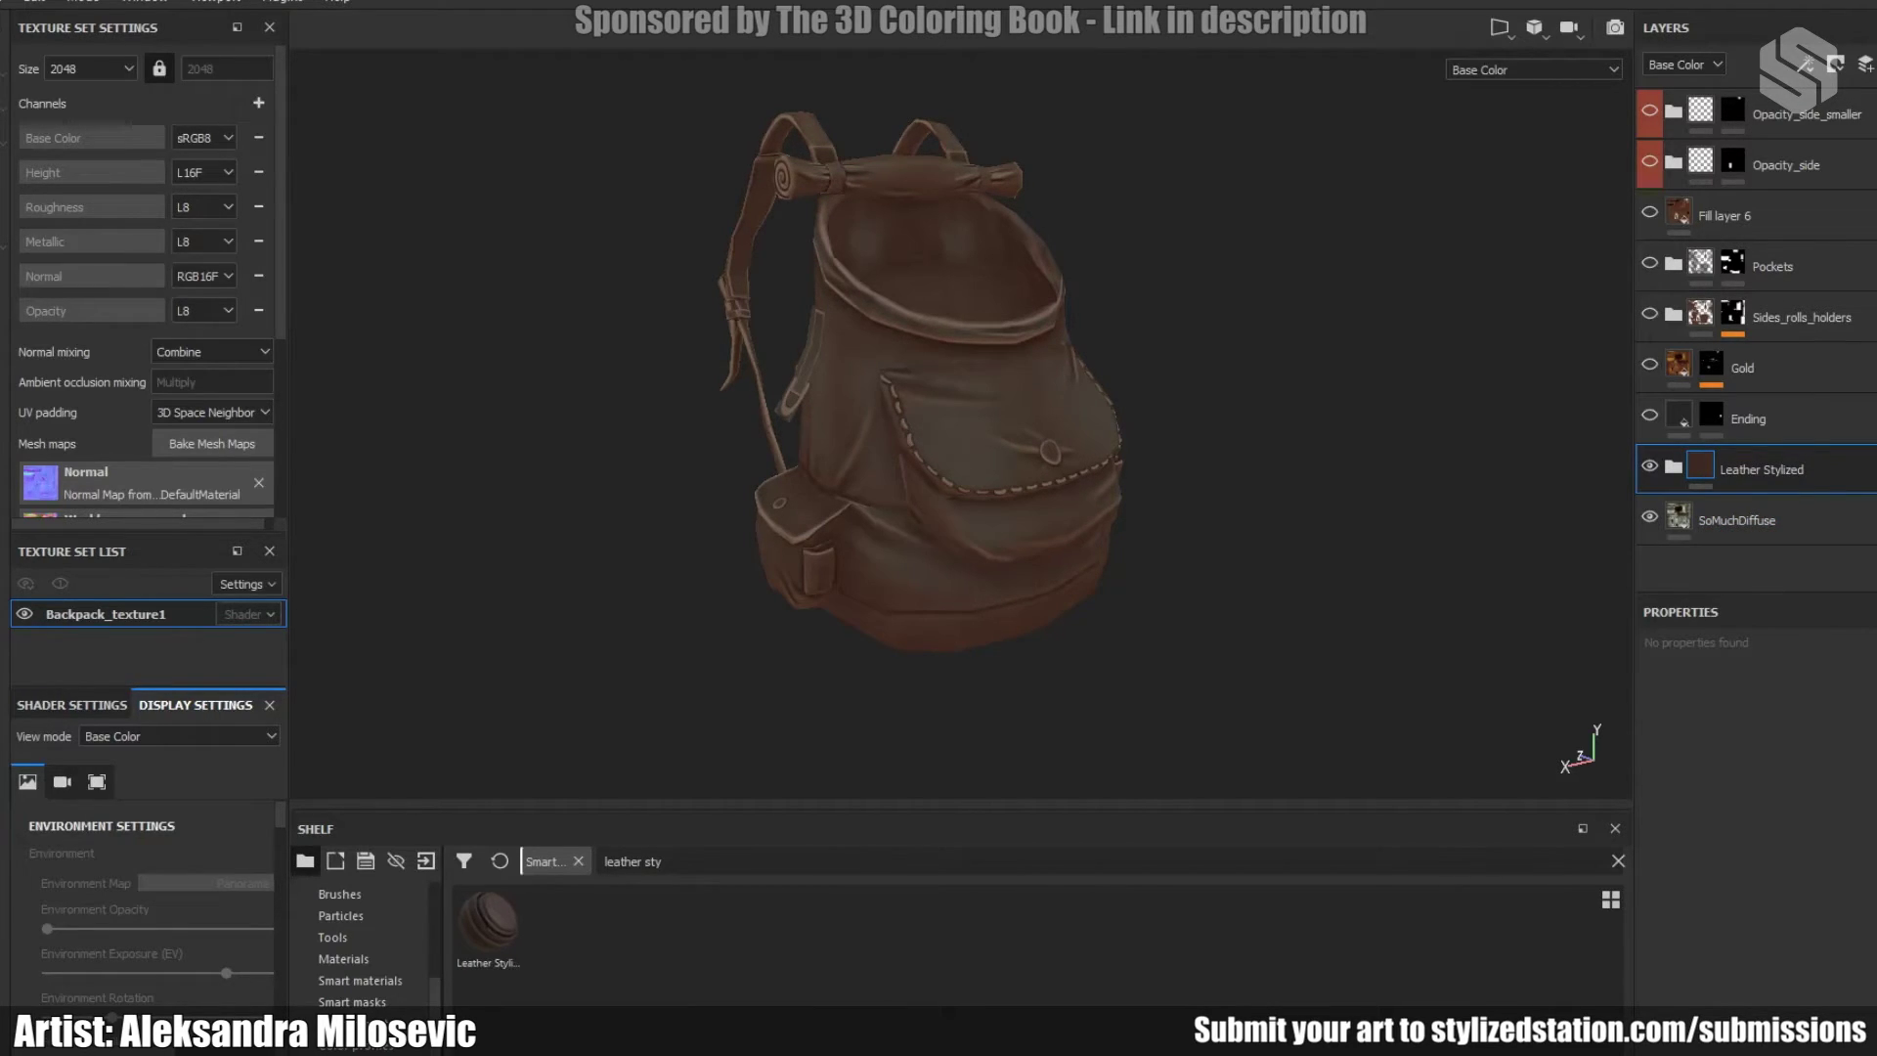
# - Make the Ending and Gold layers visible and open the ID color selection in the Gold layer's mask
pyautogui.click(1747, 419)
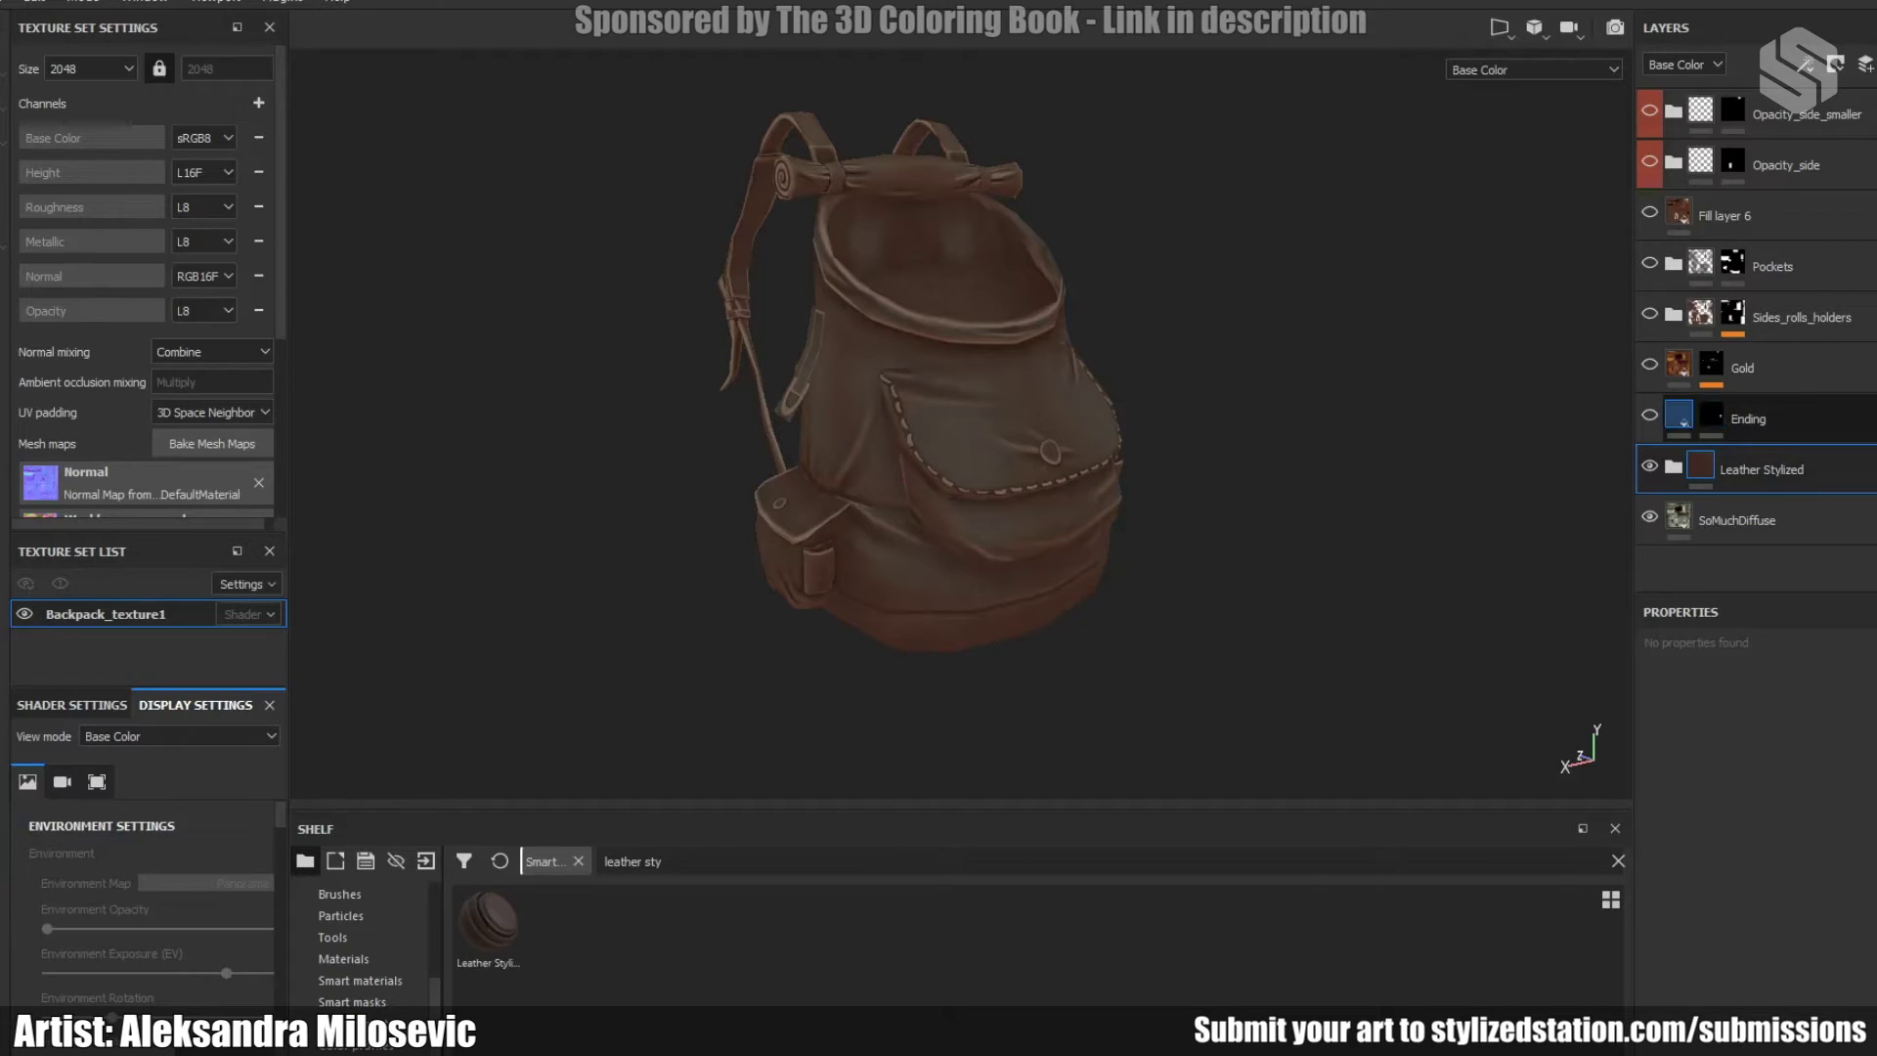
pyautogui.click(1711, 415)
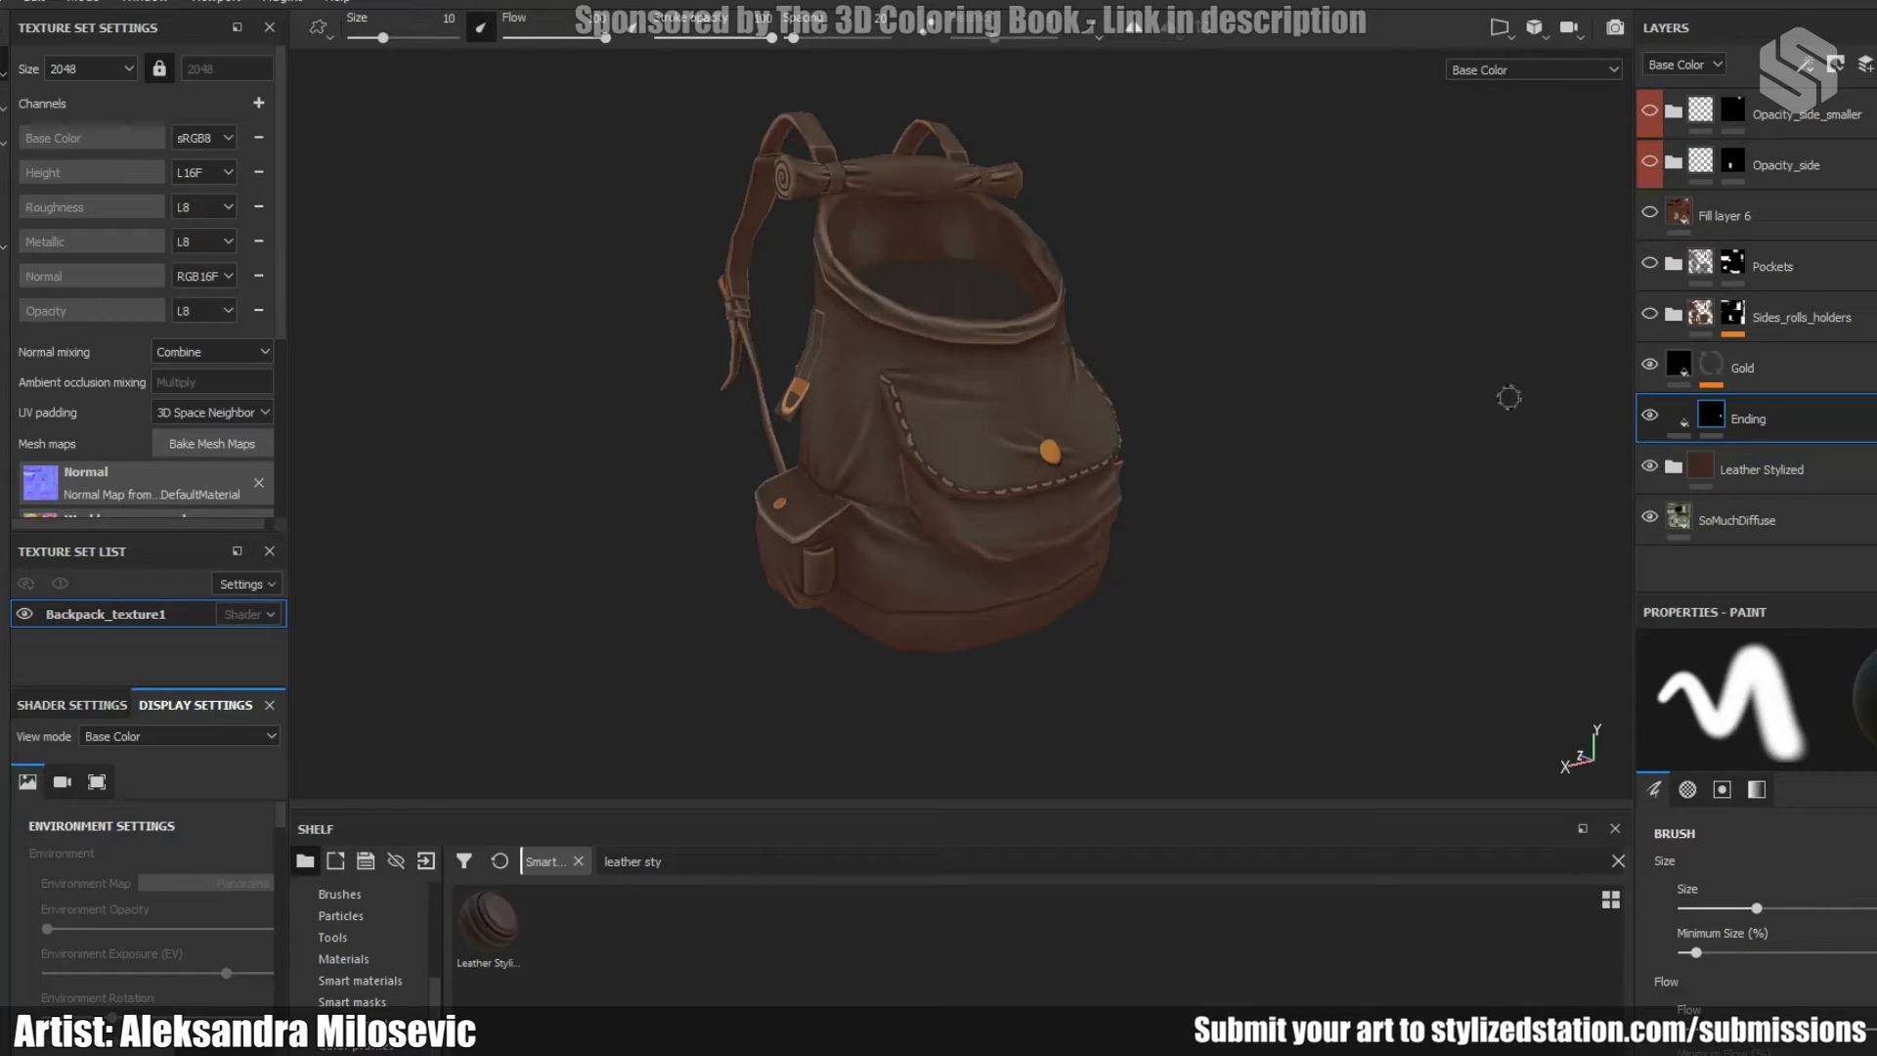
pyautogui.click(1677, 364)
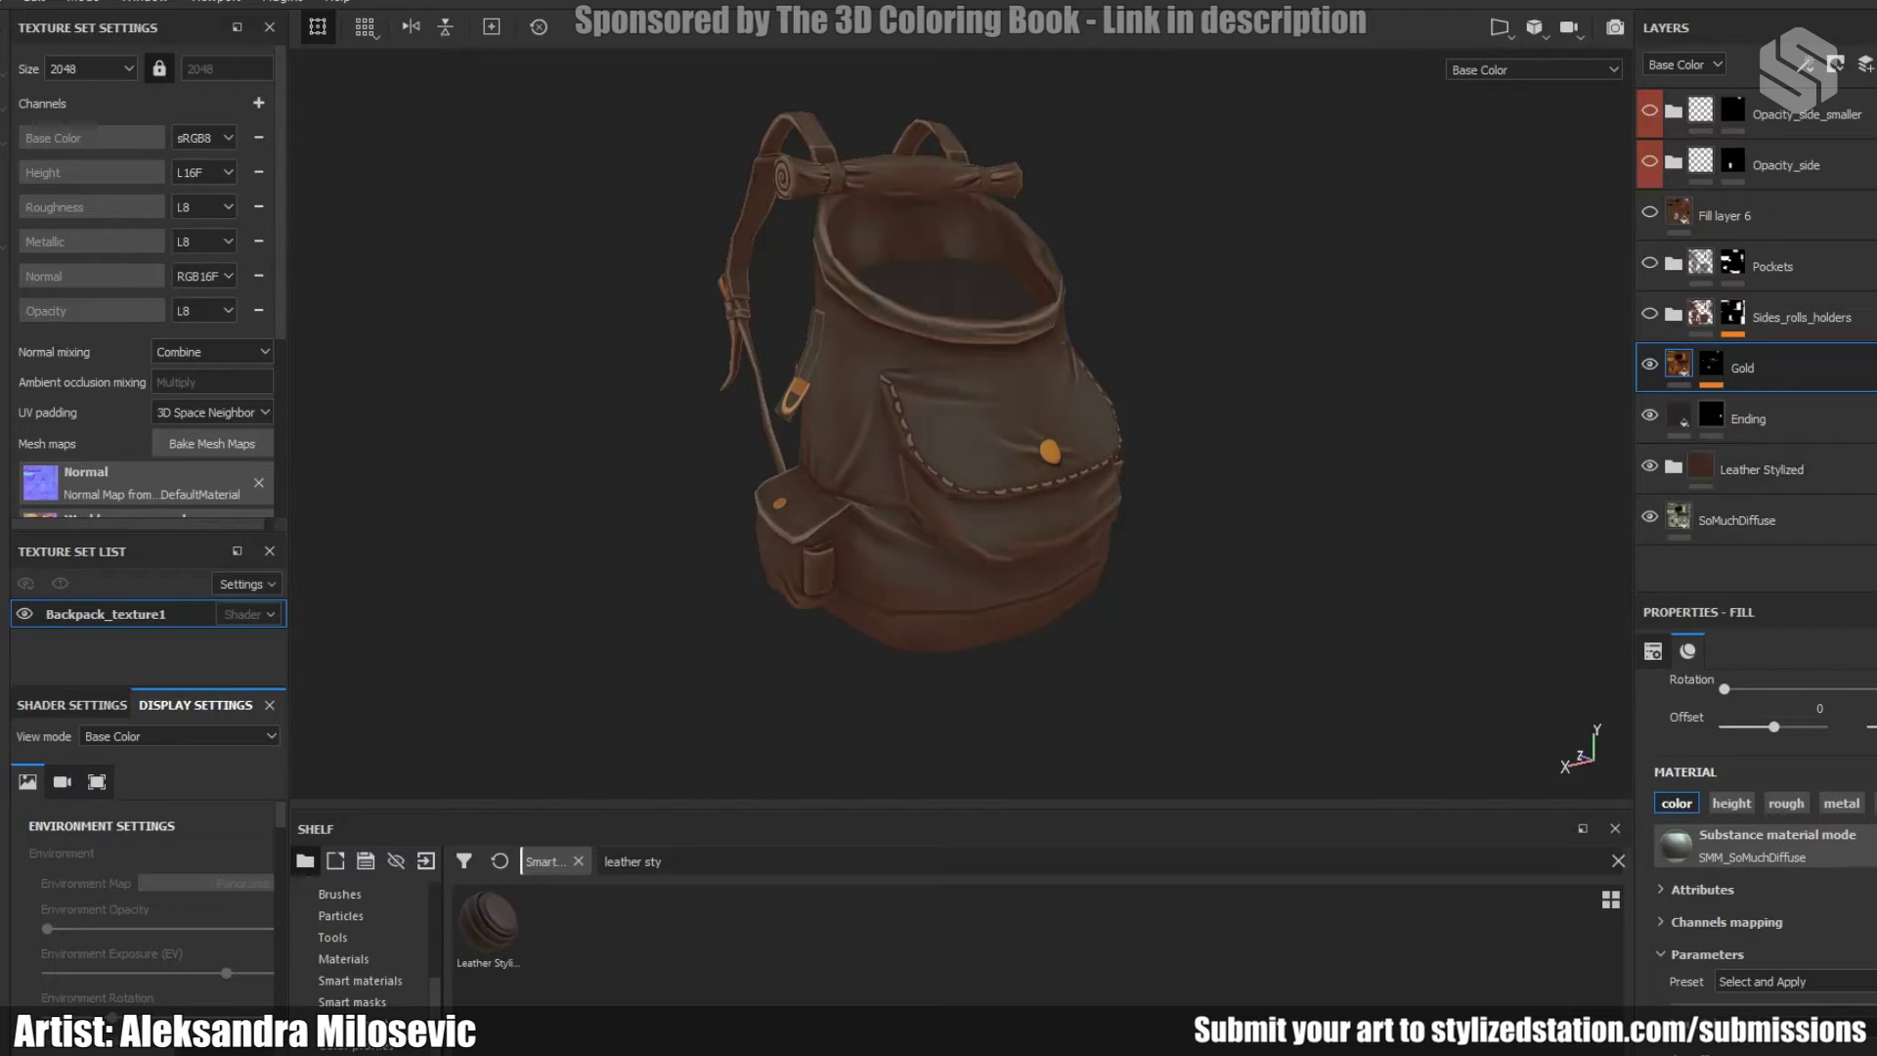
pyautogui.click(1710, 363)
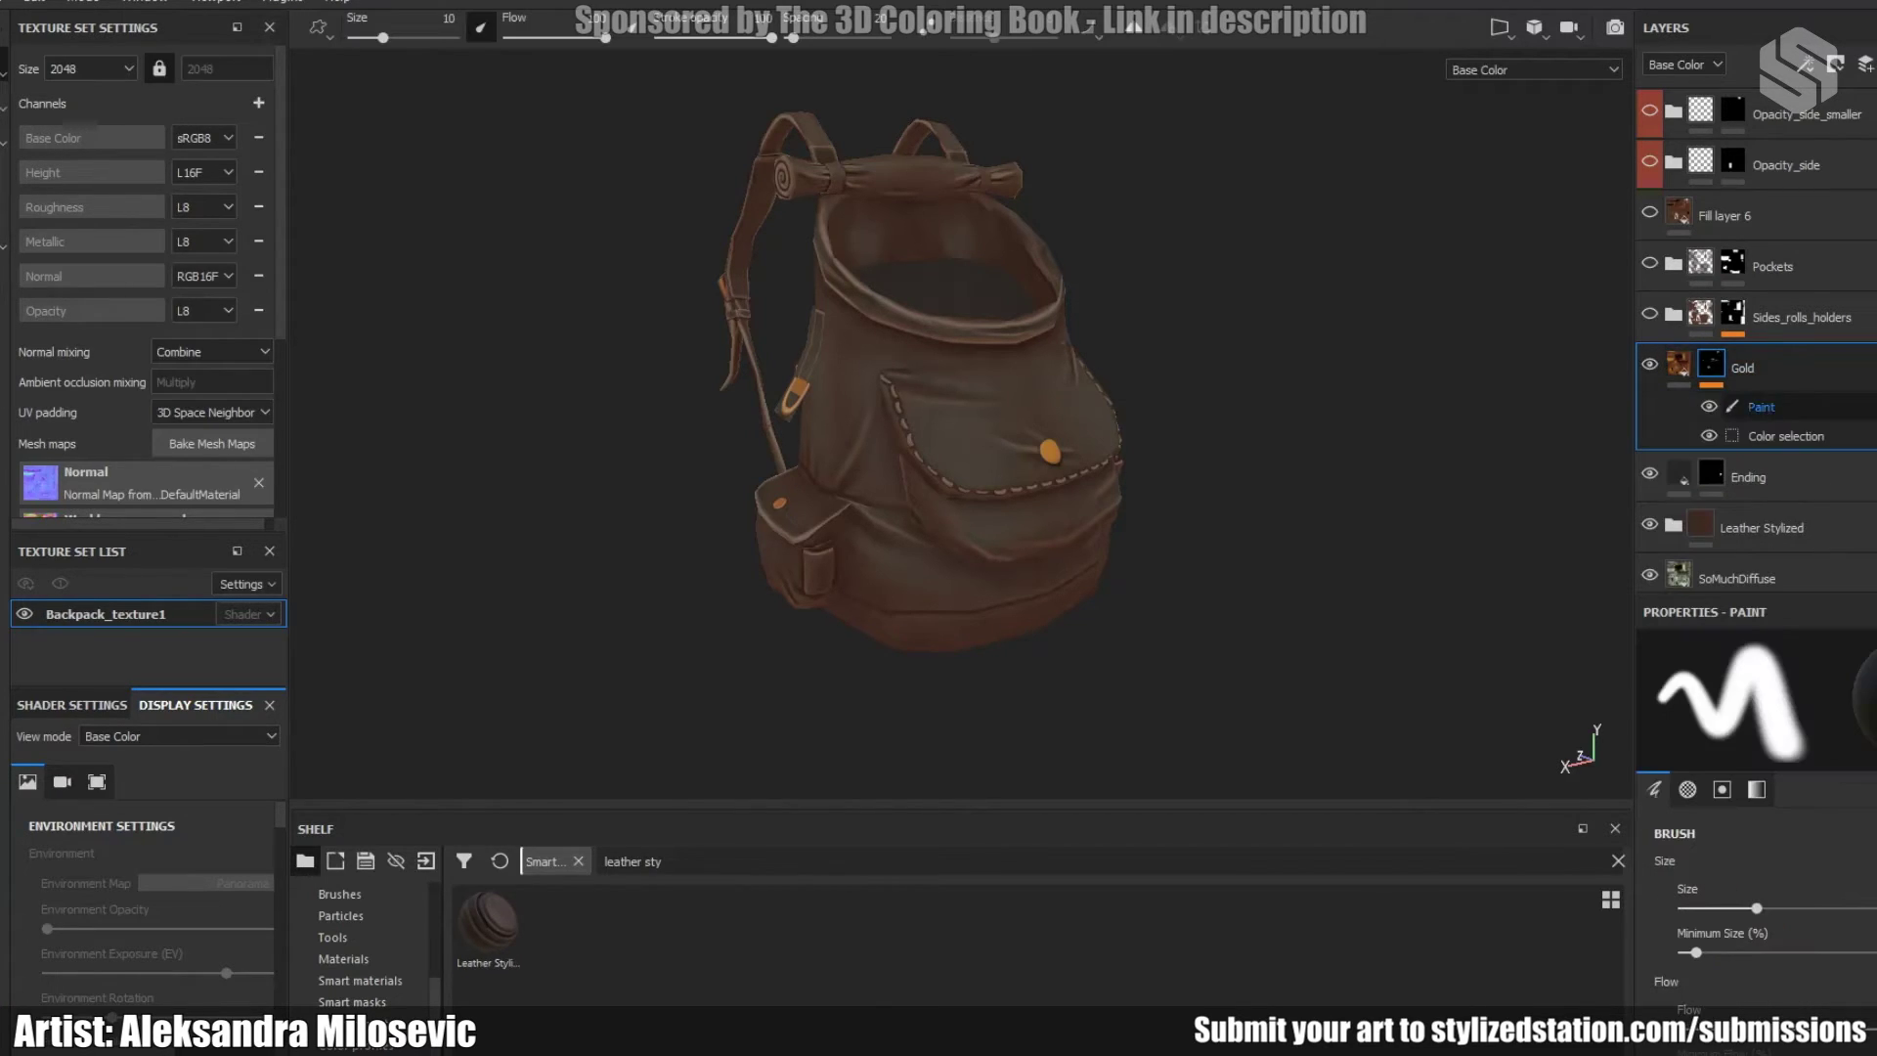
pyautogui.click(1786, 436)
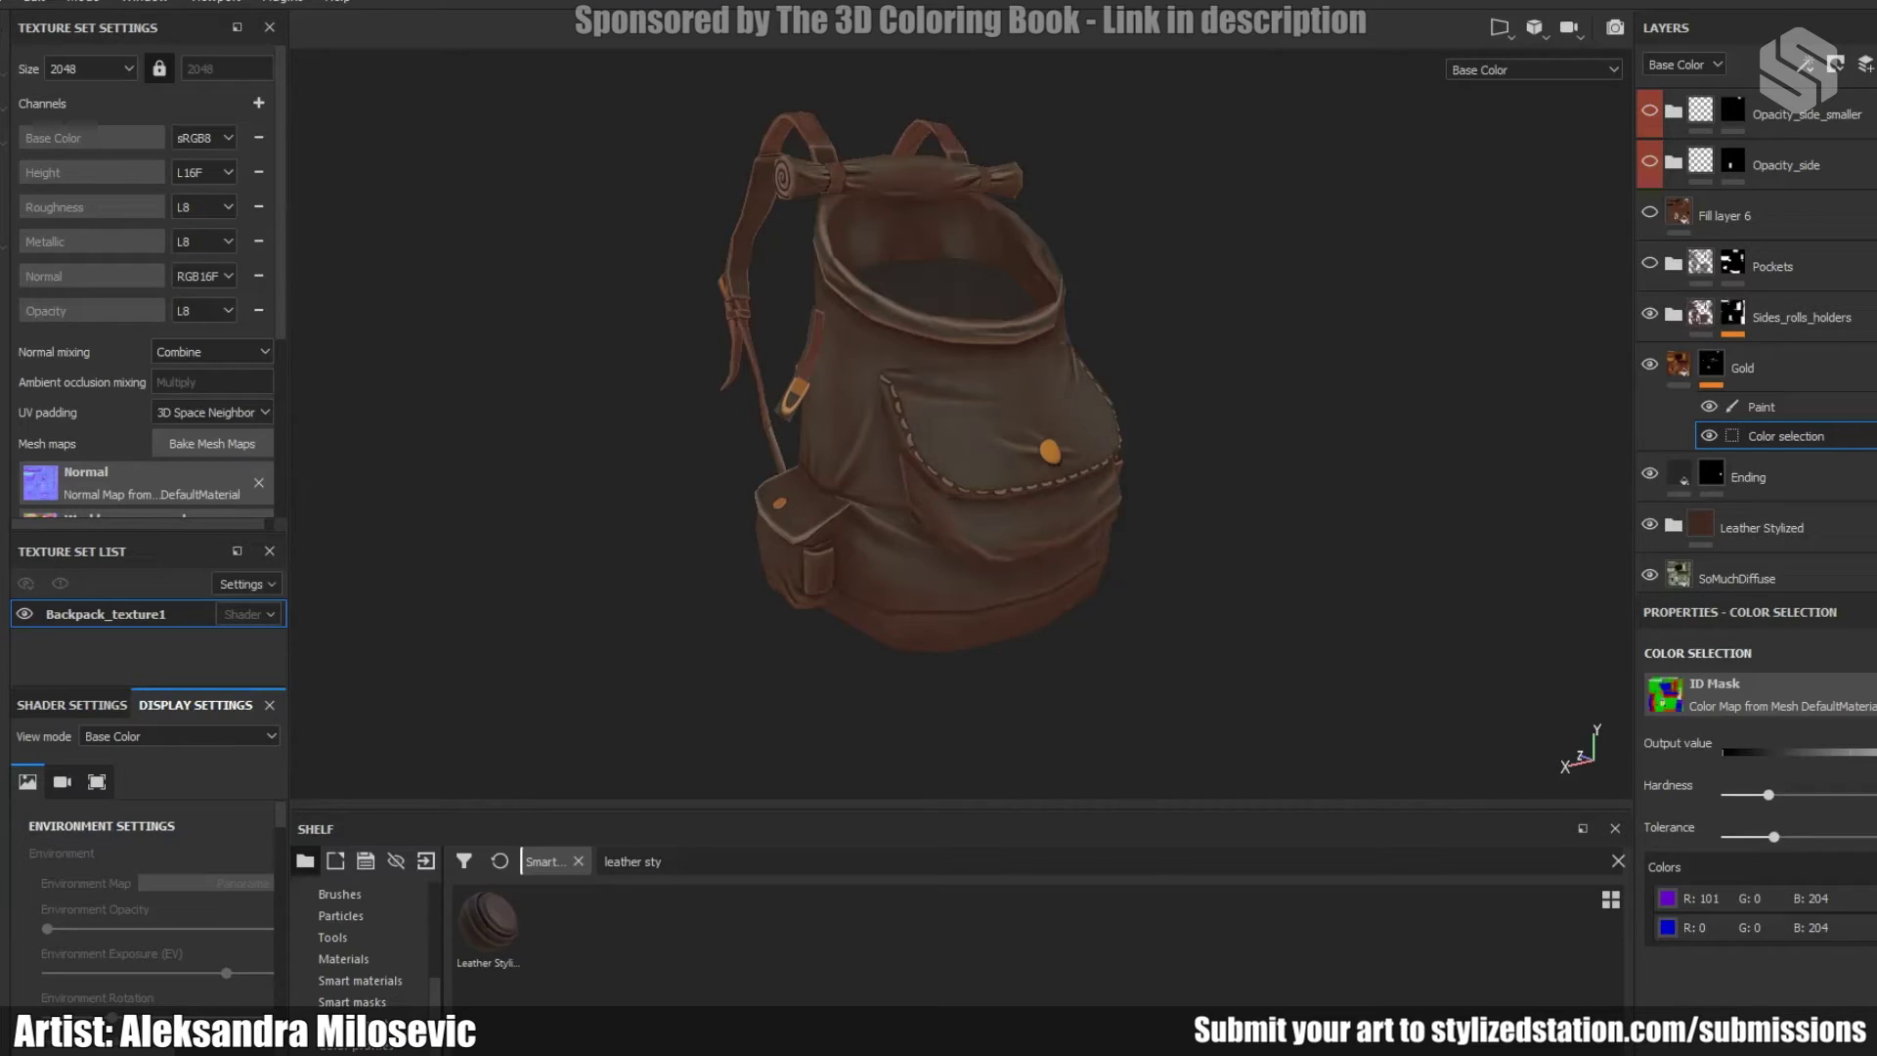
# - Make the Sides_rolls_holders folder visible, open its paint mask and compare the backpack's side straps with the folder on and off
pyautogui.scroll(3, 923, 420)
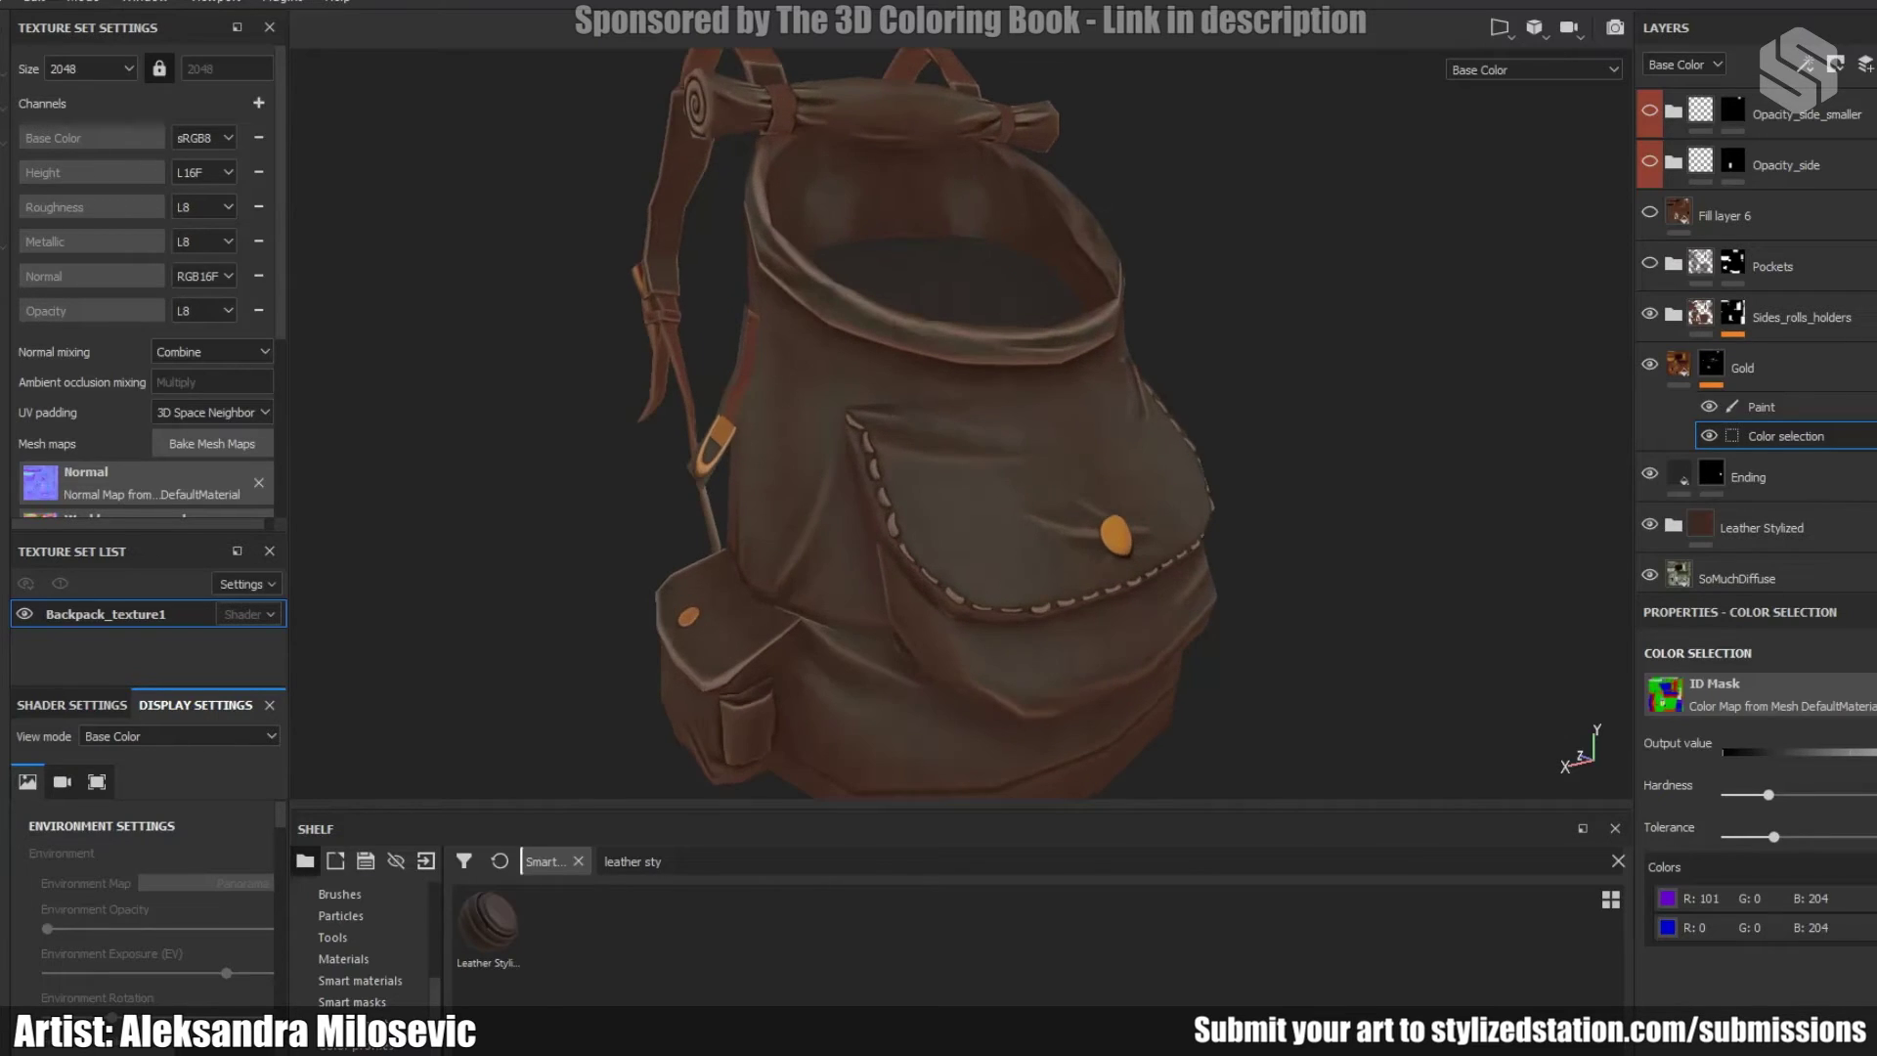
pyautogui.keyDown('alt'); pyautogui.moveTo(923, 420); pyautogui.dragTo(1017, 404, button='middle'); pyautogui.keyUp('alt')
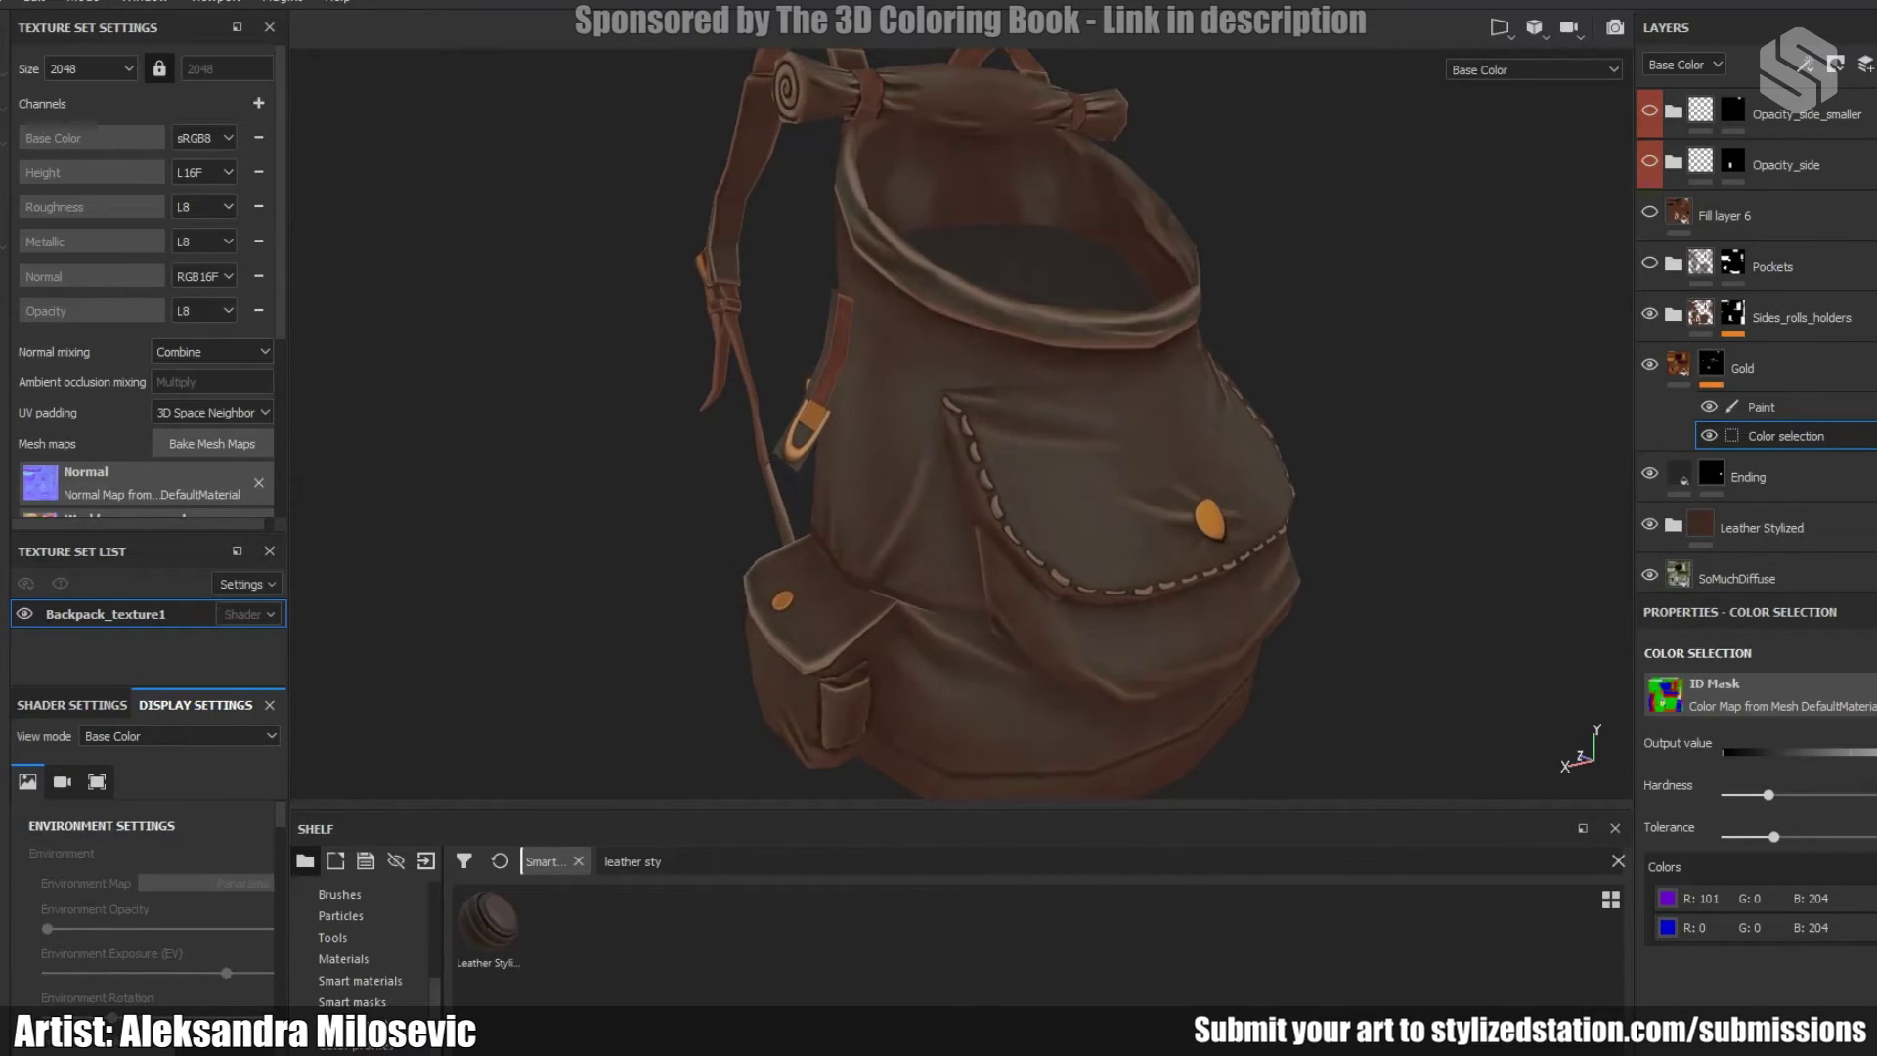
pyautogui.click(1672, 315)
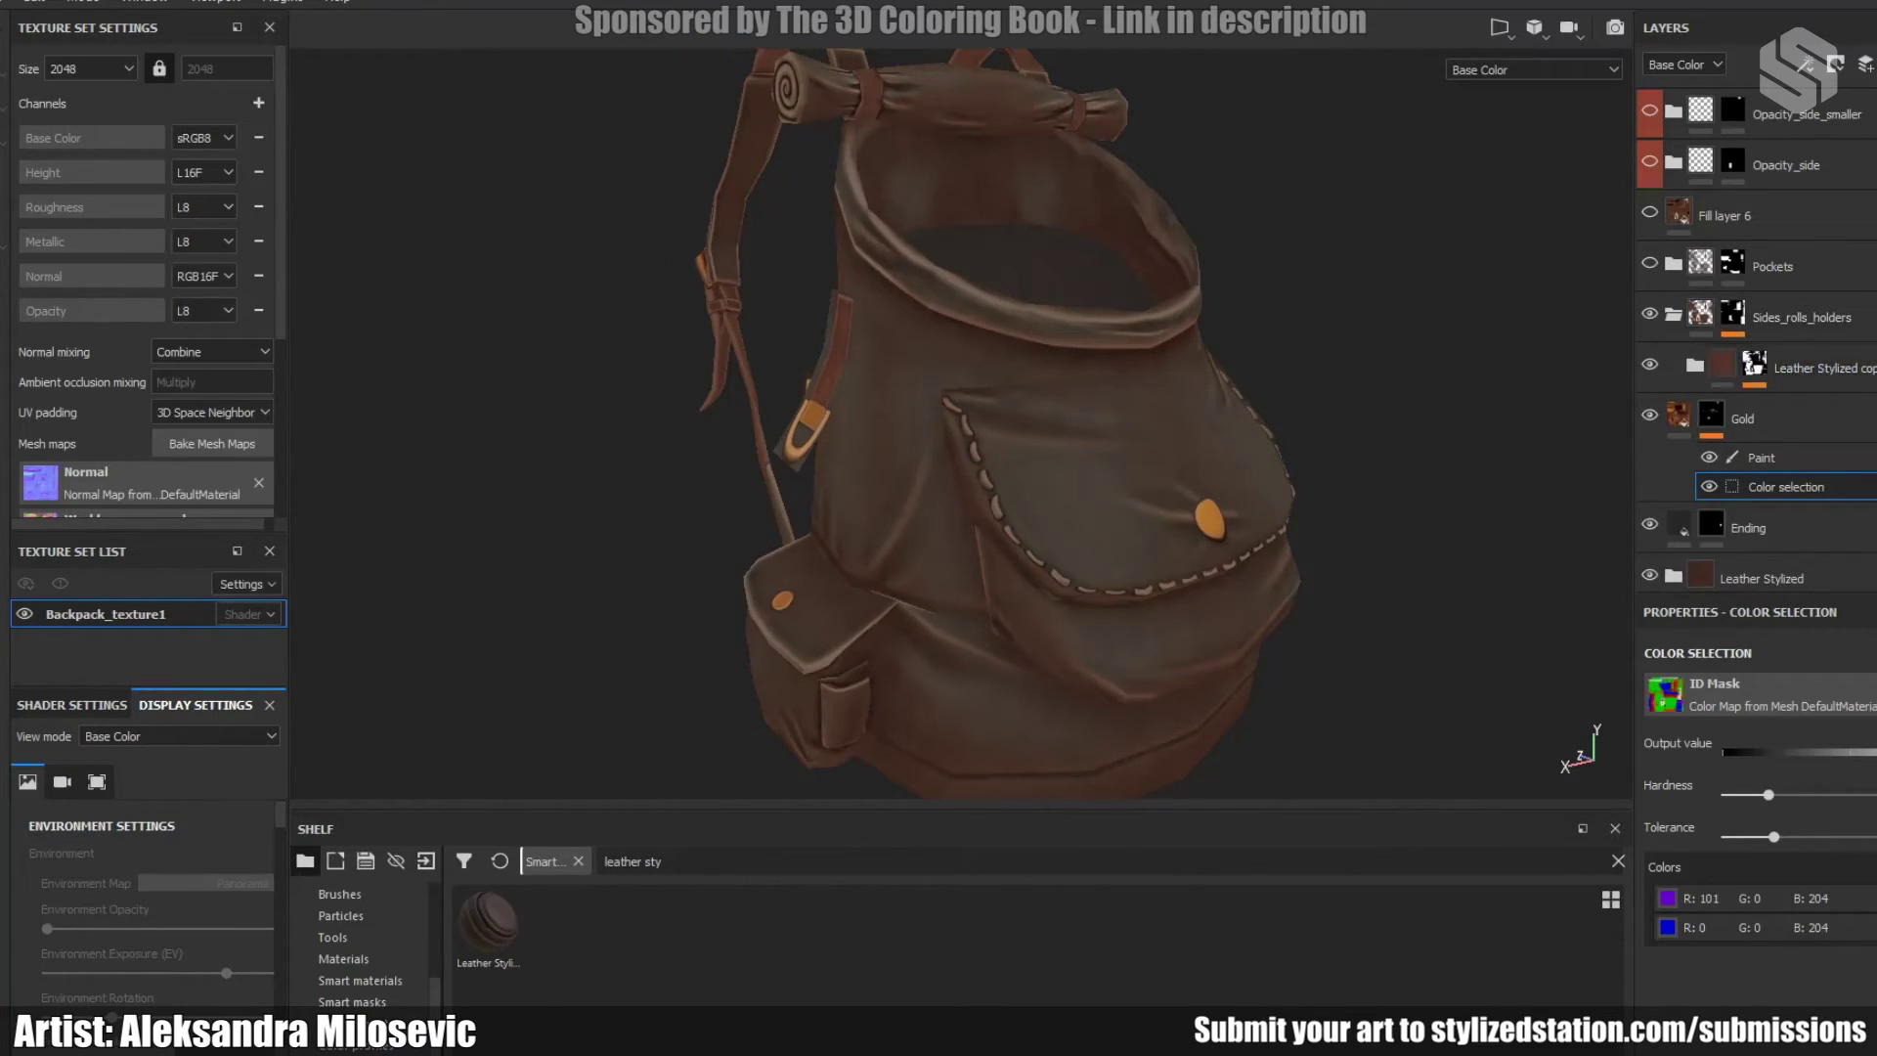
pyautogui.keyDown('alt'); pyautogui.moveTo(924, 421); pyautogui.dragTo(1144, 440); pyautogui.keyUp('alt')
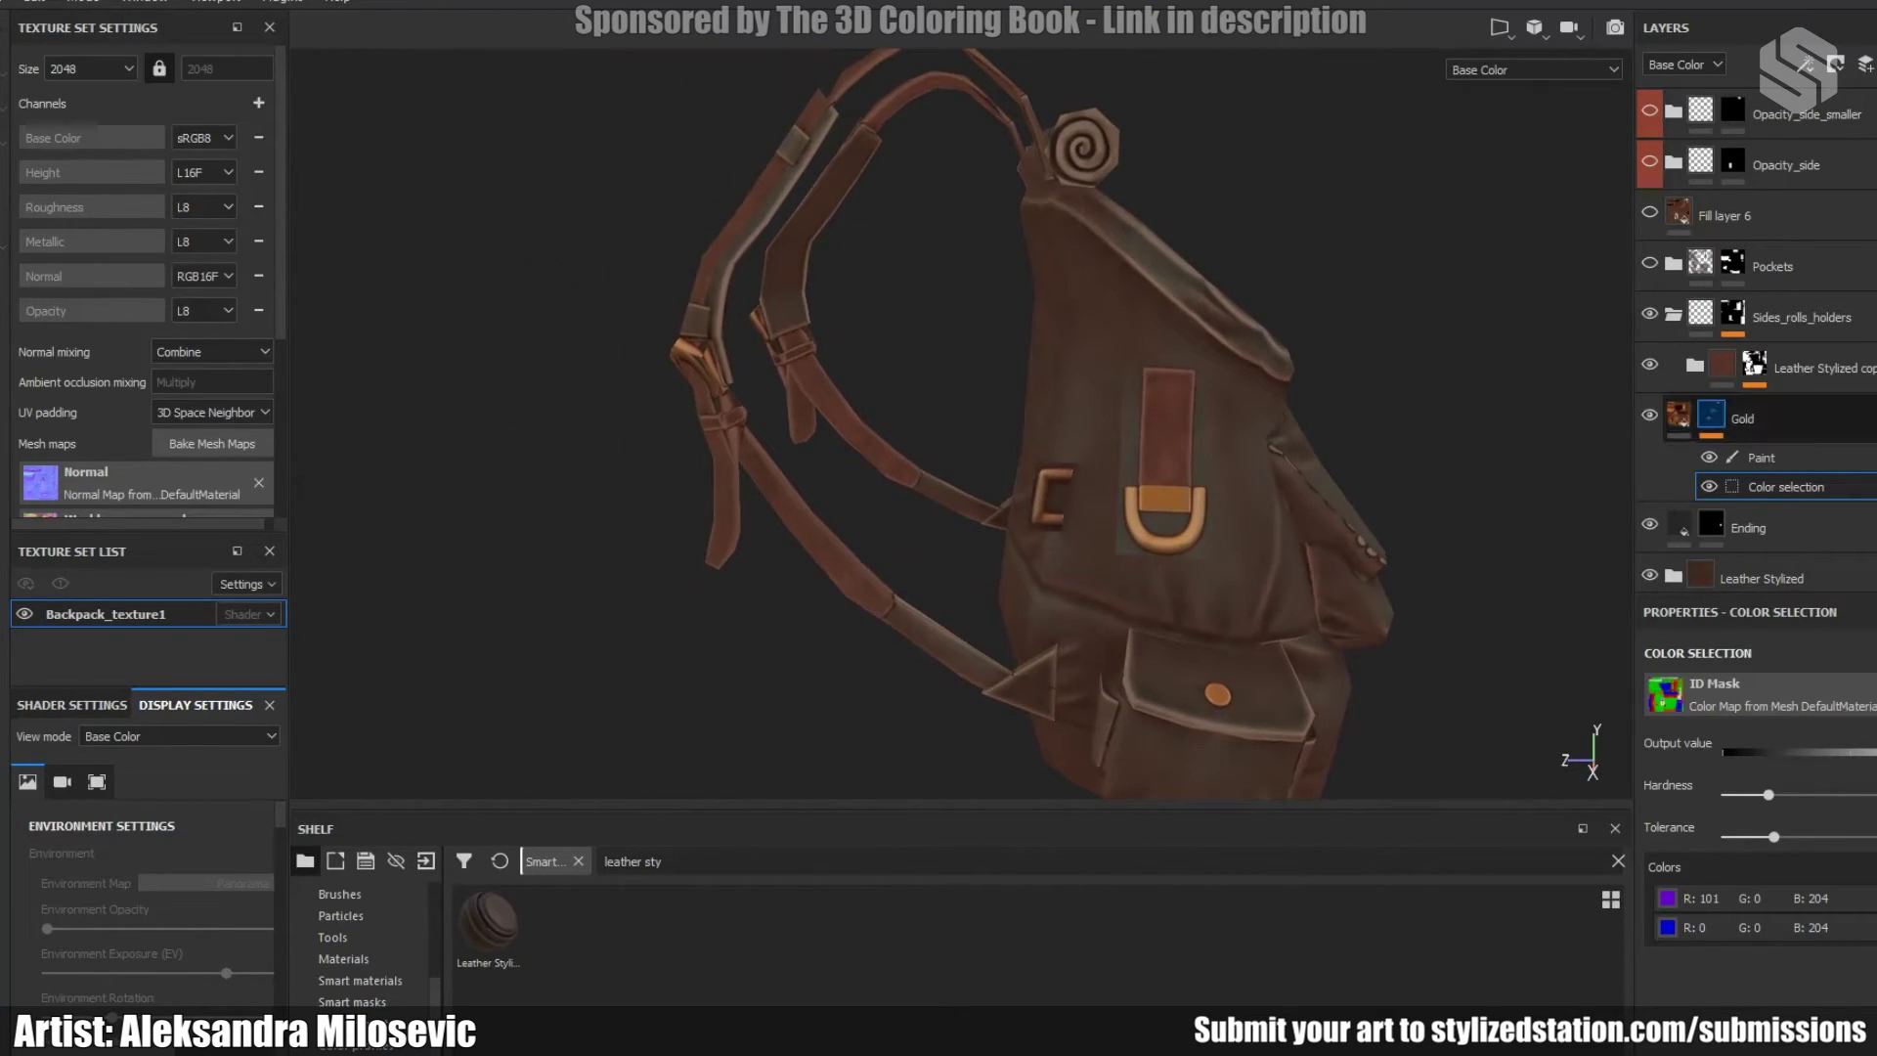
pyautogui.click(1731, 314)
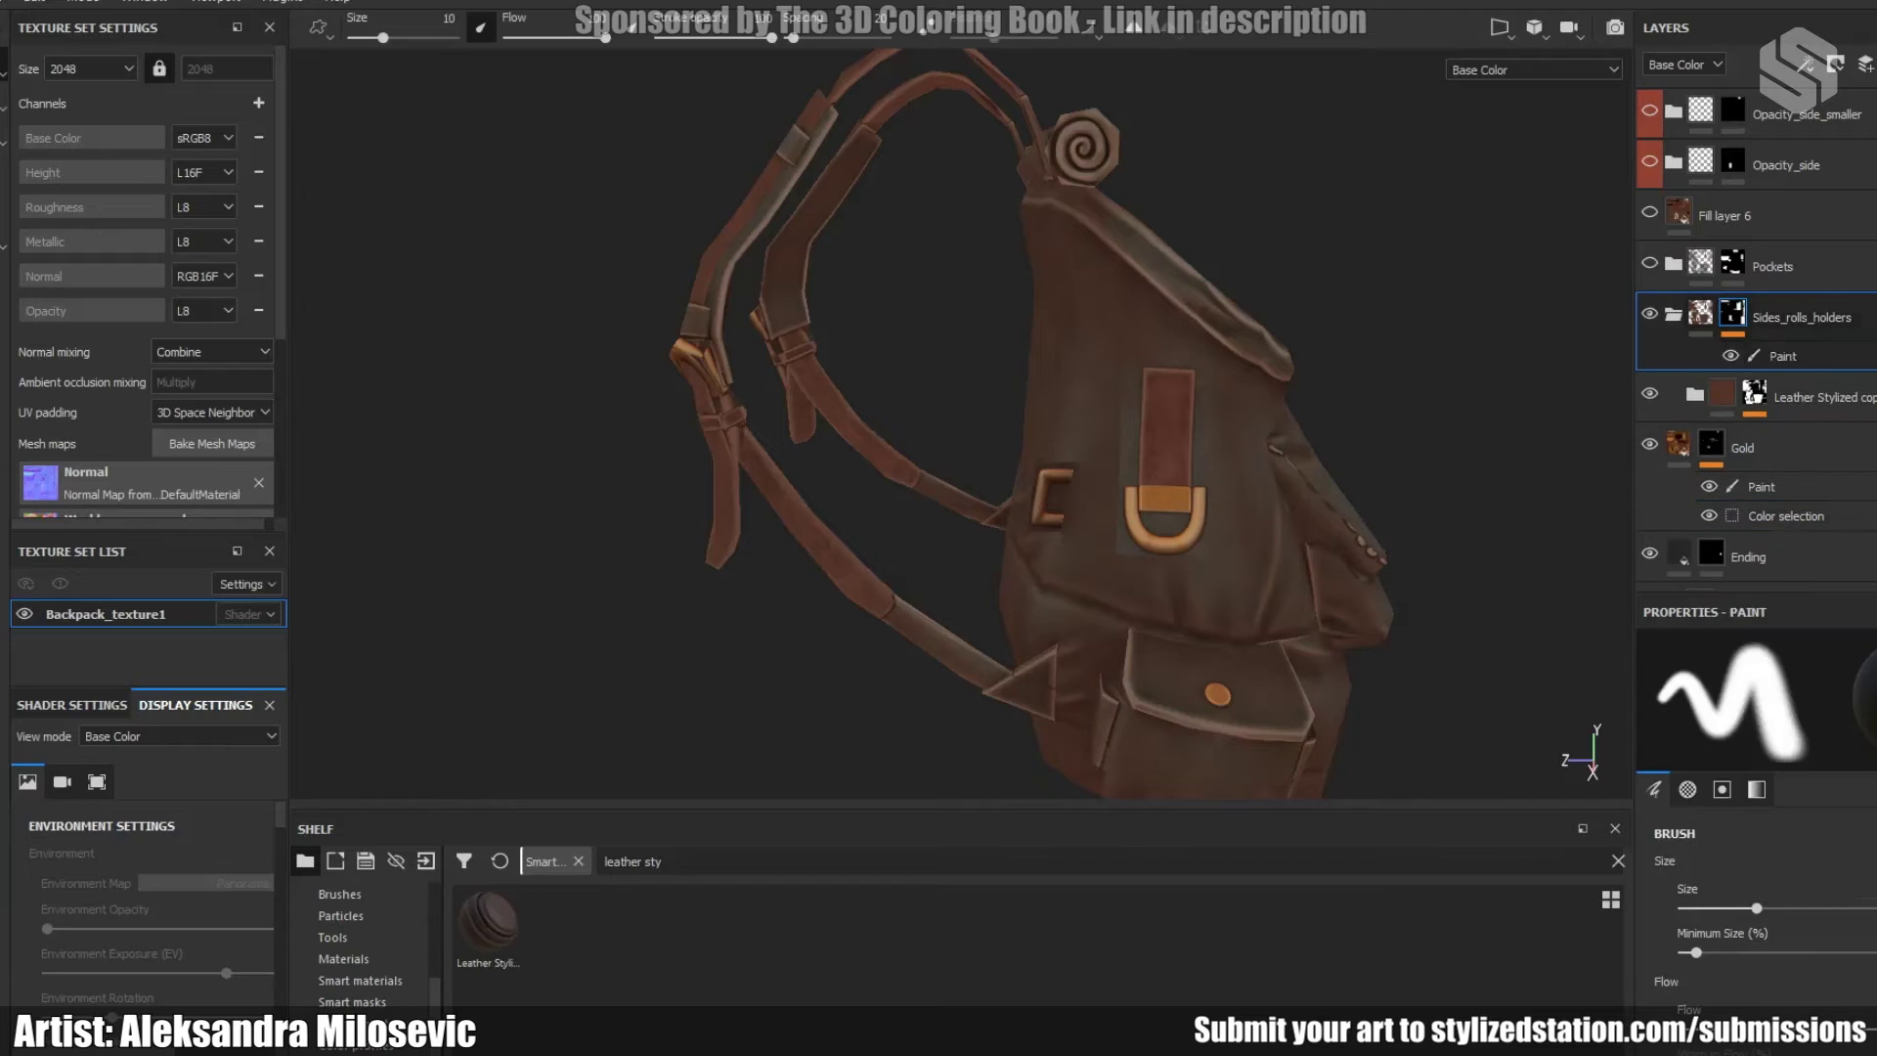
pyautogui.click(1649, 314)
pyautogui.click(1649, 314)
pyautogui.click(1649, 314)
pyautogui.click(1650, 314)
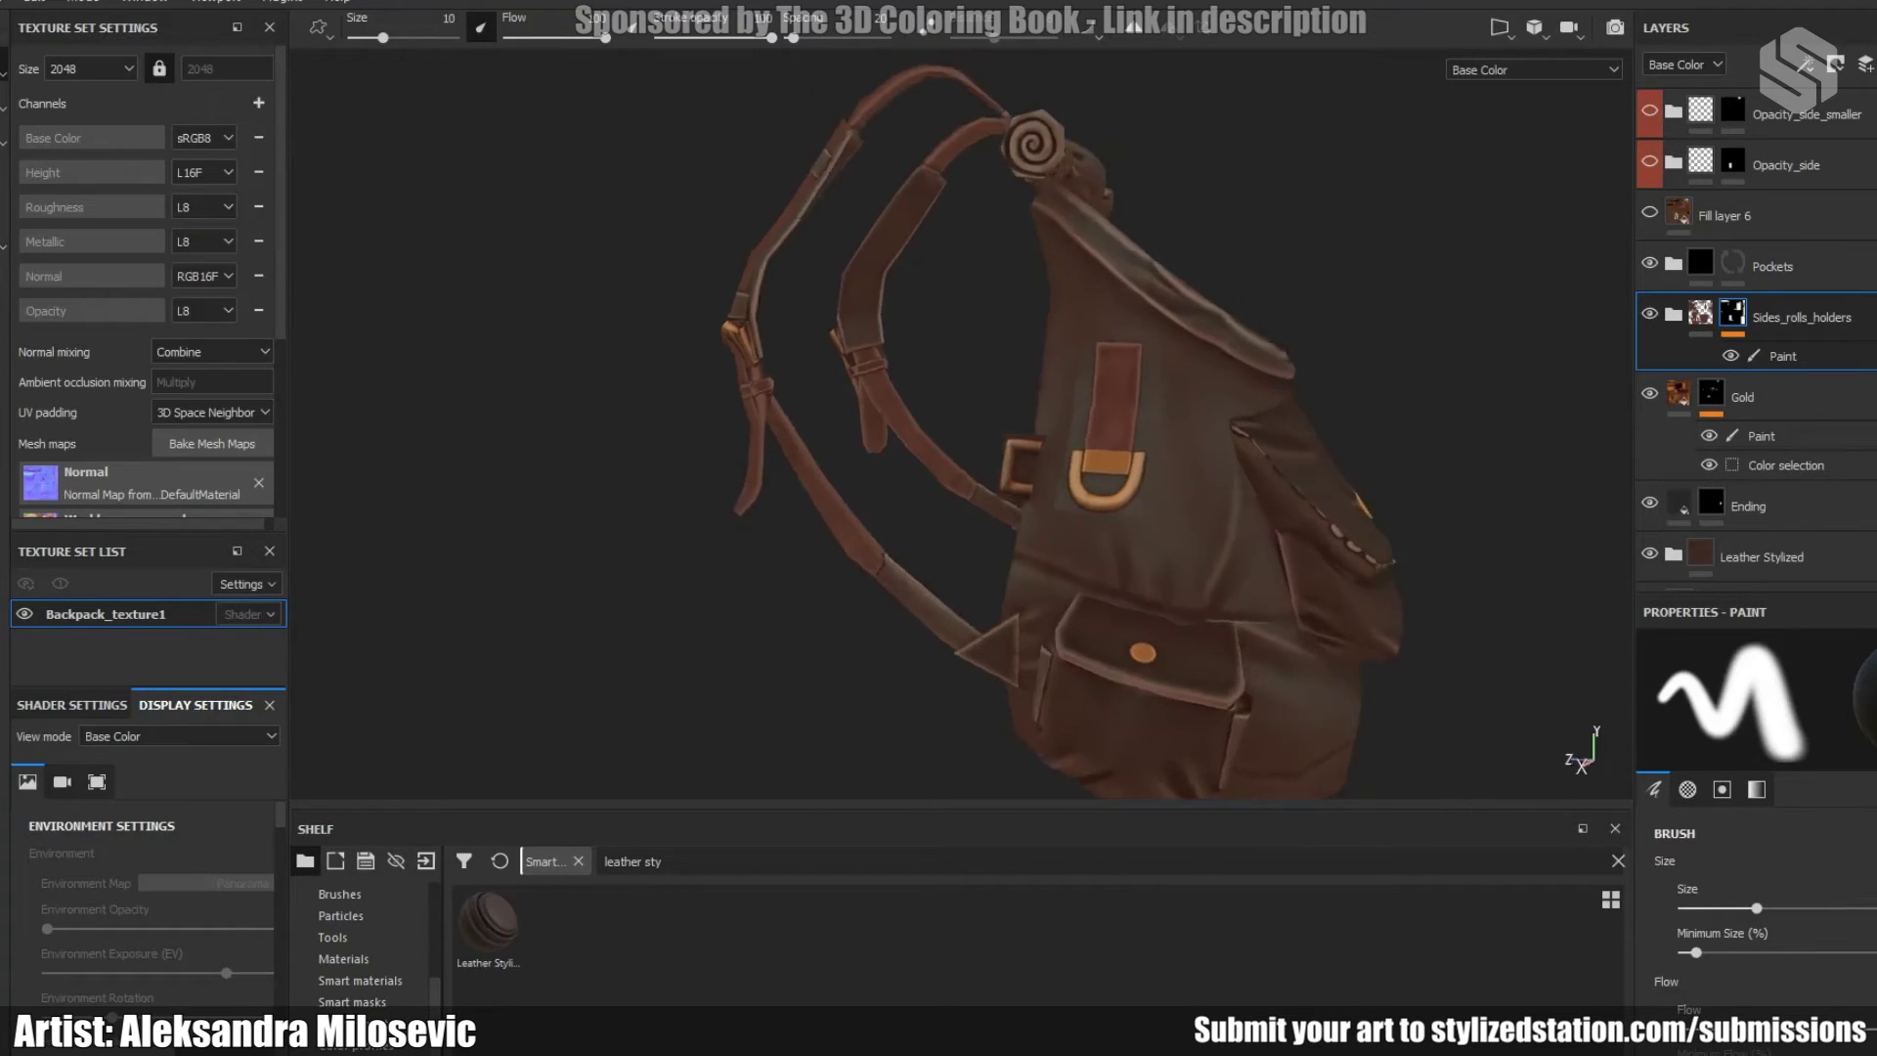
# - Make the Pockets folder visible and compare the backpack's pockets with it on and off
pyautogui.keyDown('alt'); pyautogui.moveTo(1388, 488); pyautogui.dragTo(1241, 452); pyautogui.keyUp('alt')
pyautogui.scroll(1, 1133, 518)
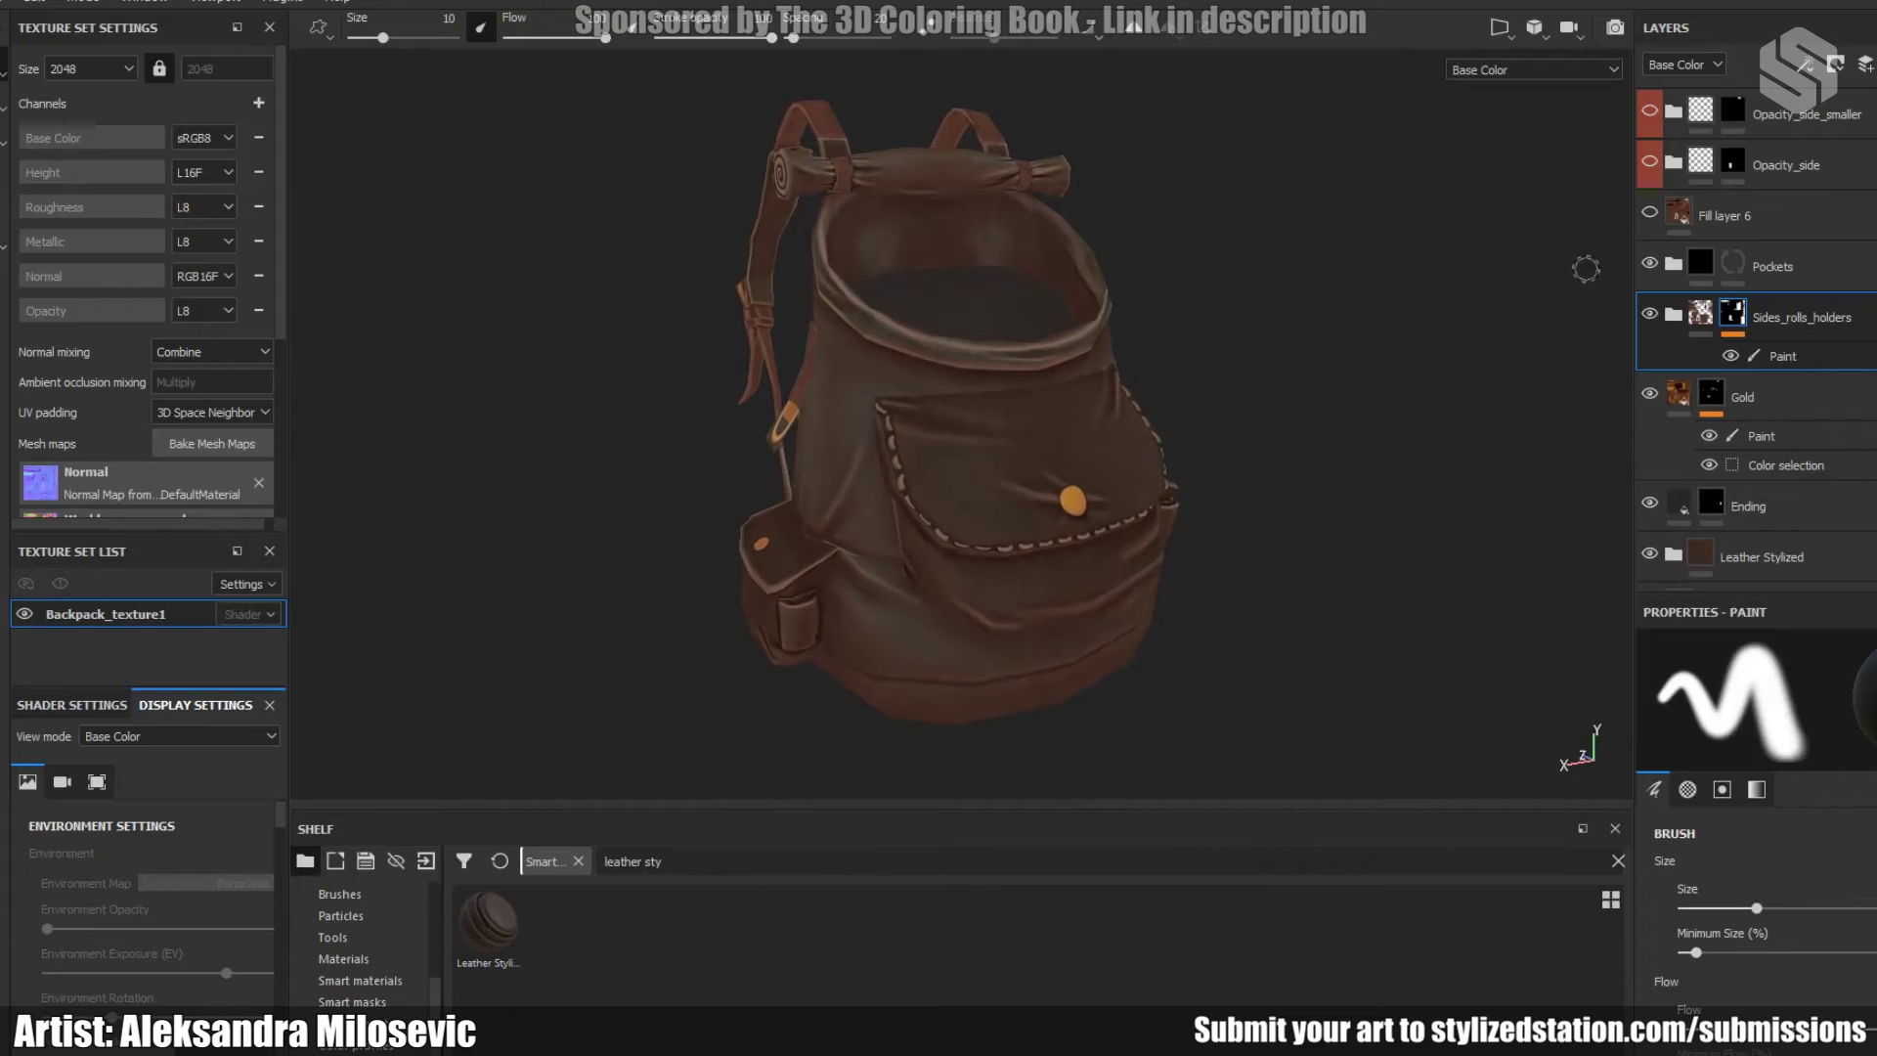
pyautogui.click(1650, 263)
pyautogui.click(1649, 263)
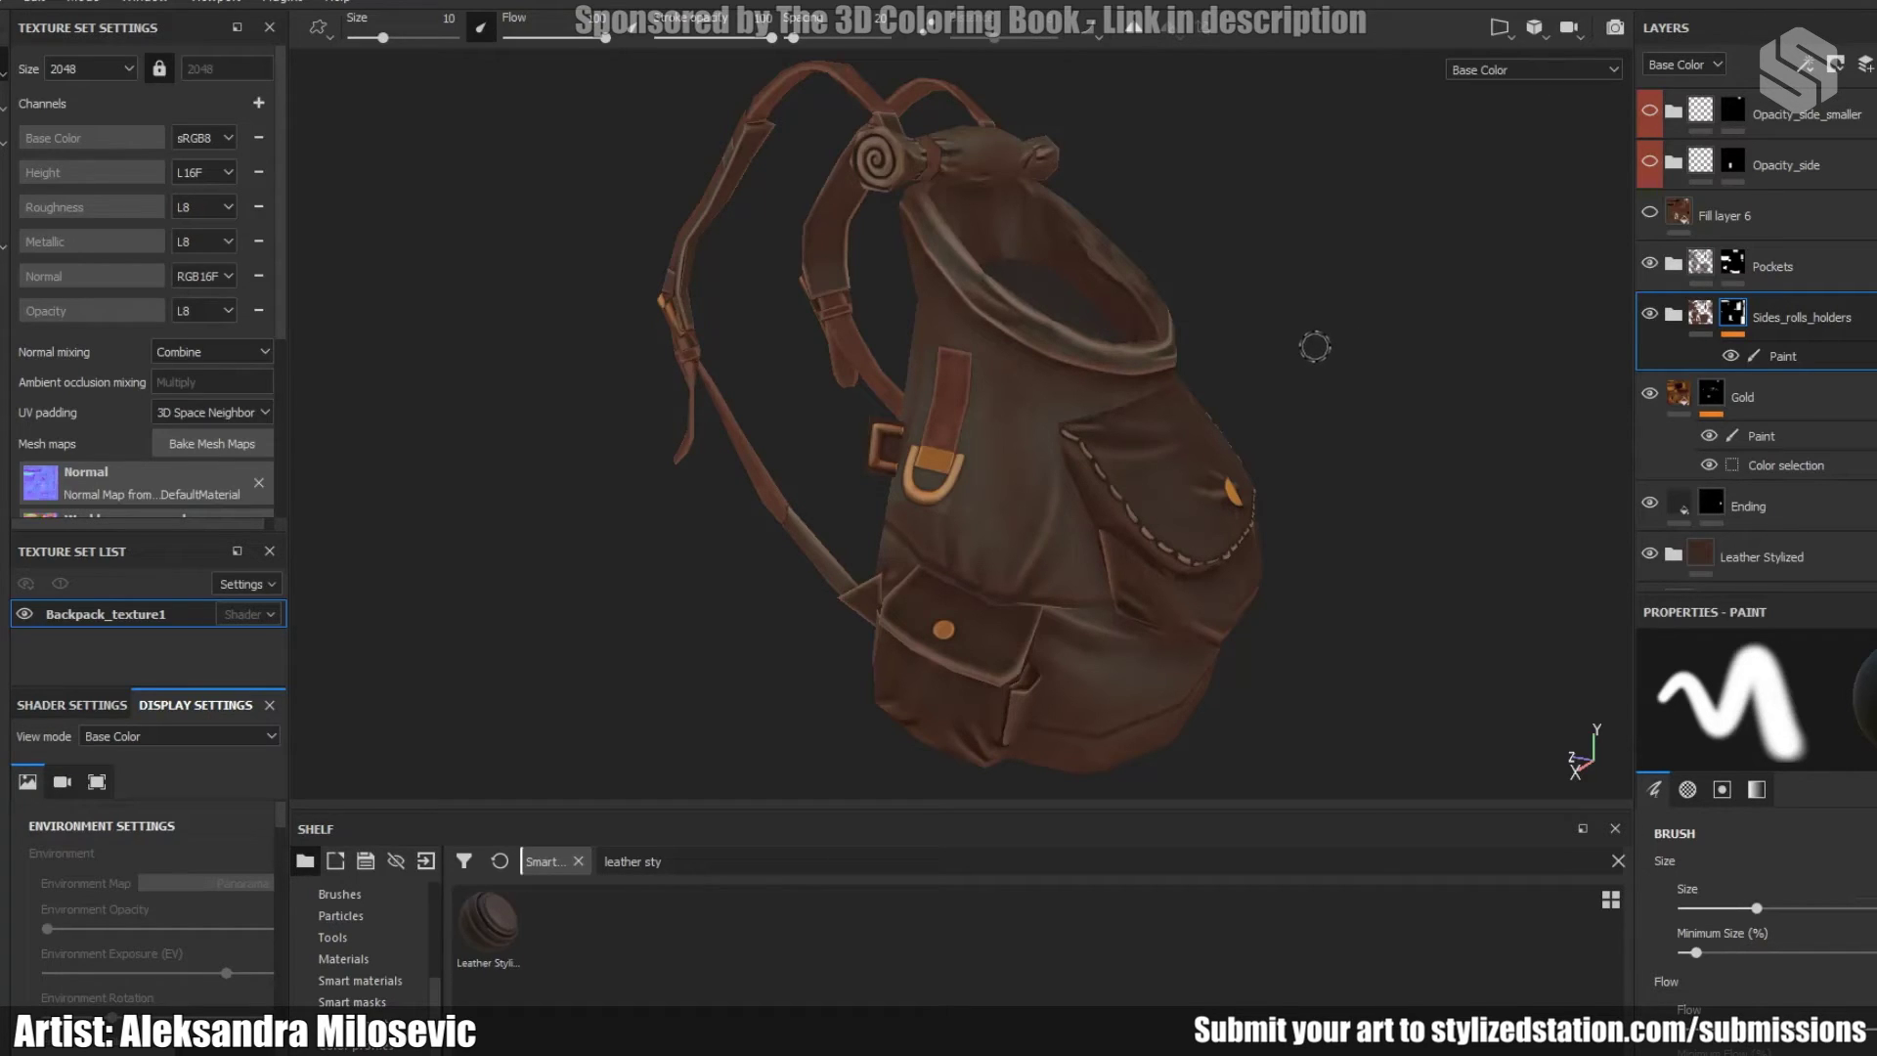
# - Switch the viewport to the Material display and rotate the environment lighting around the backpack
pyautogui.press('m')
pyautogui.keyDown('shift'); pyautogui.moveTo(1342, 380); pyautogui.dragTo(1356, 492, button='right'); pyautogui.keyUp('shift')
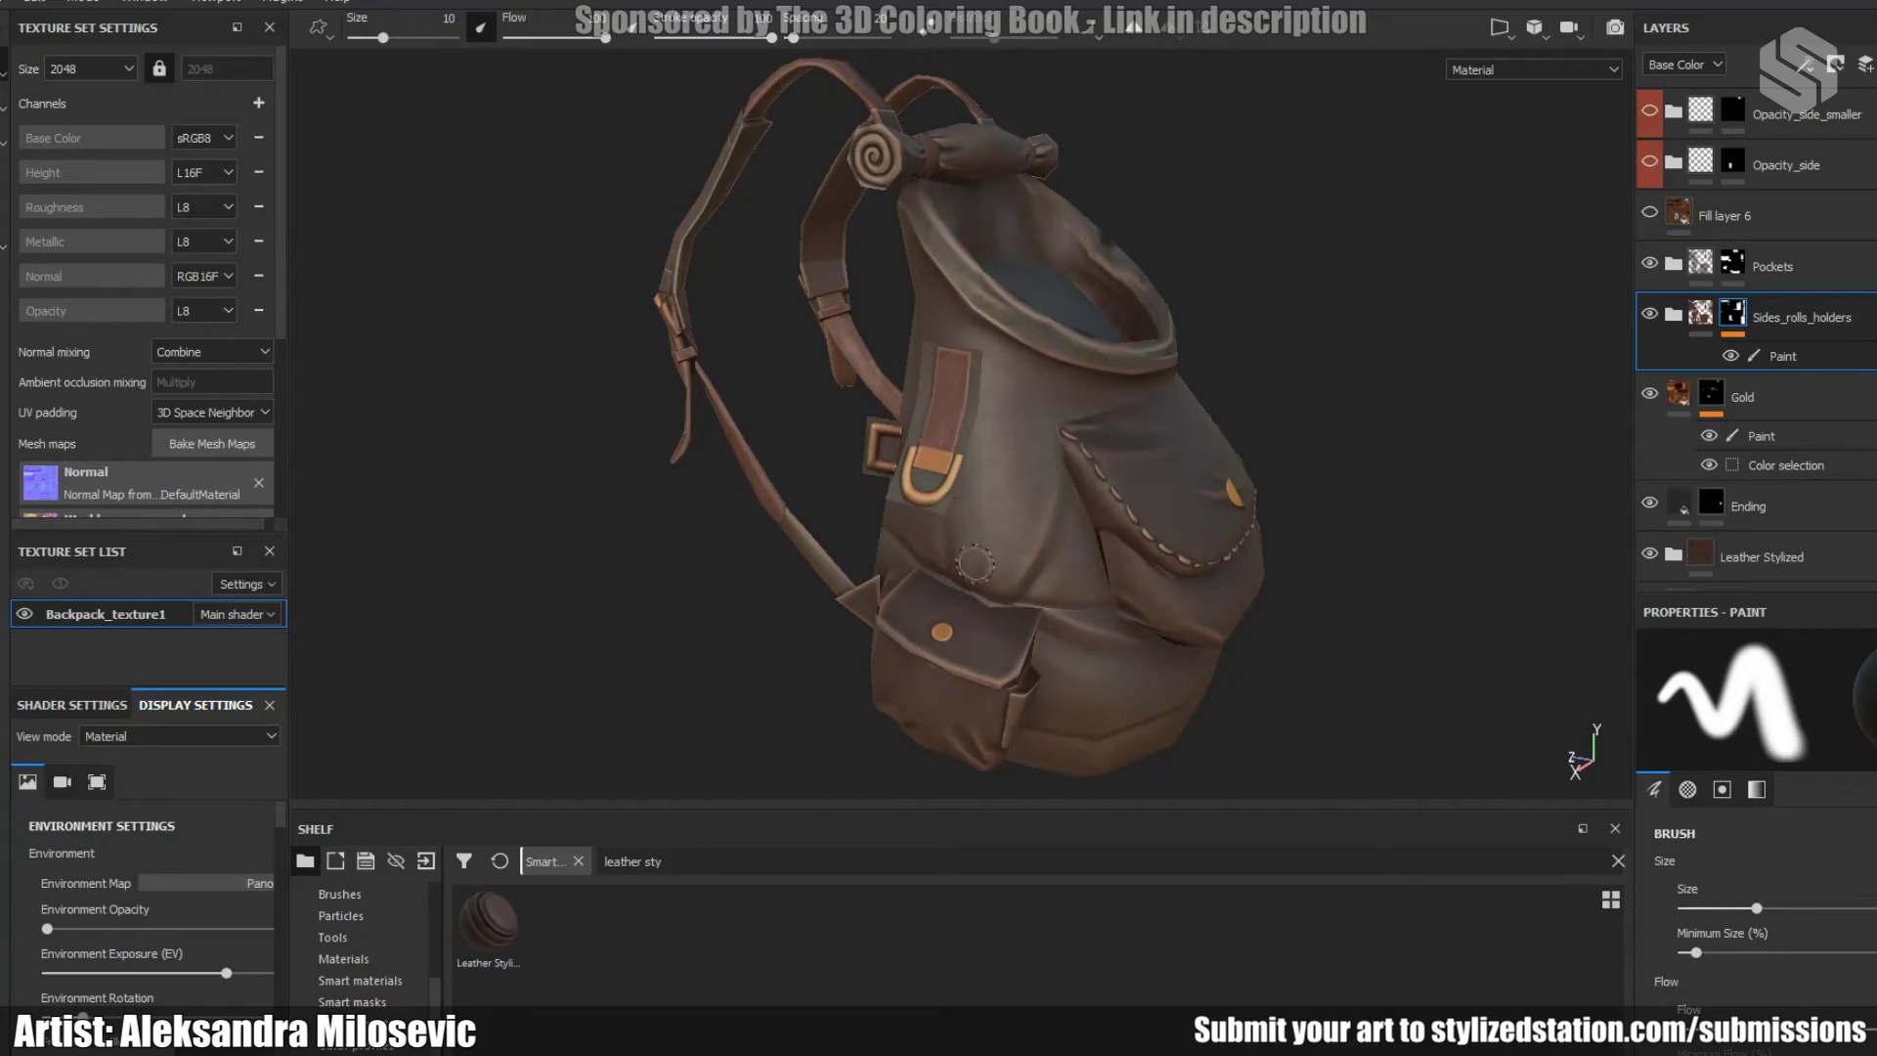
pyautogui.press('shift')
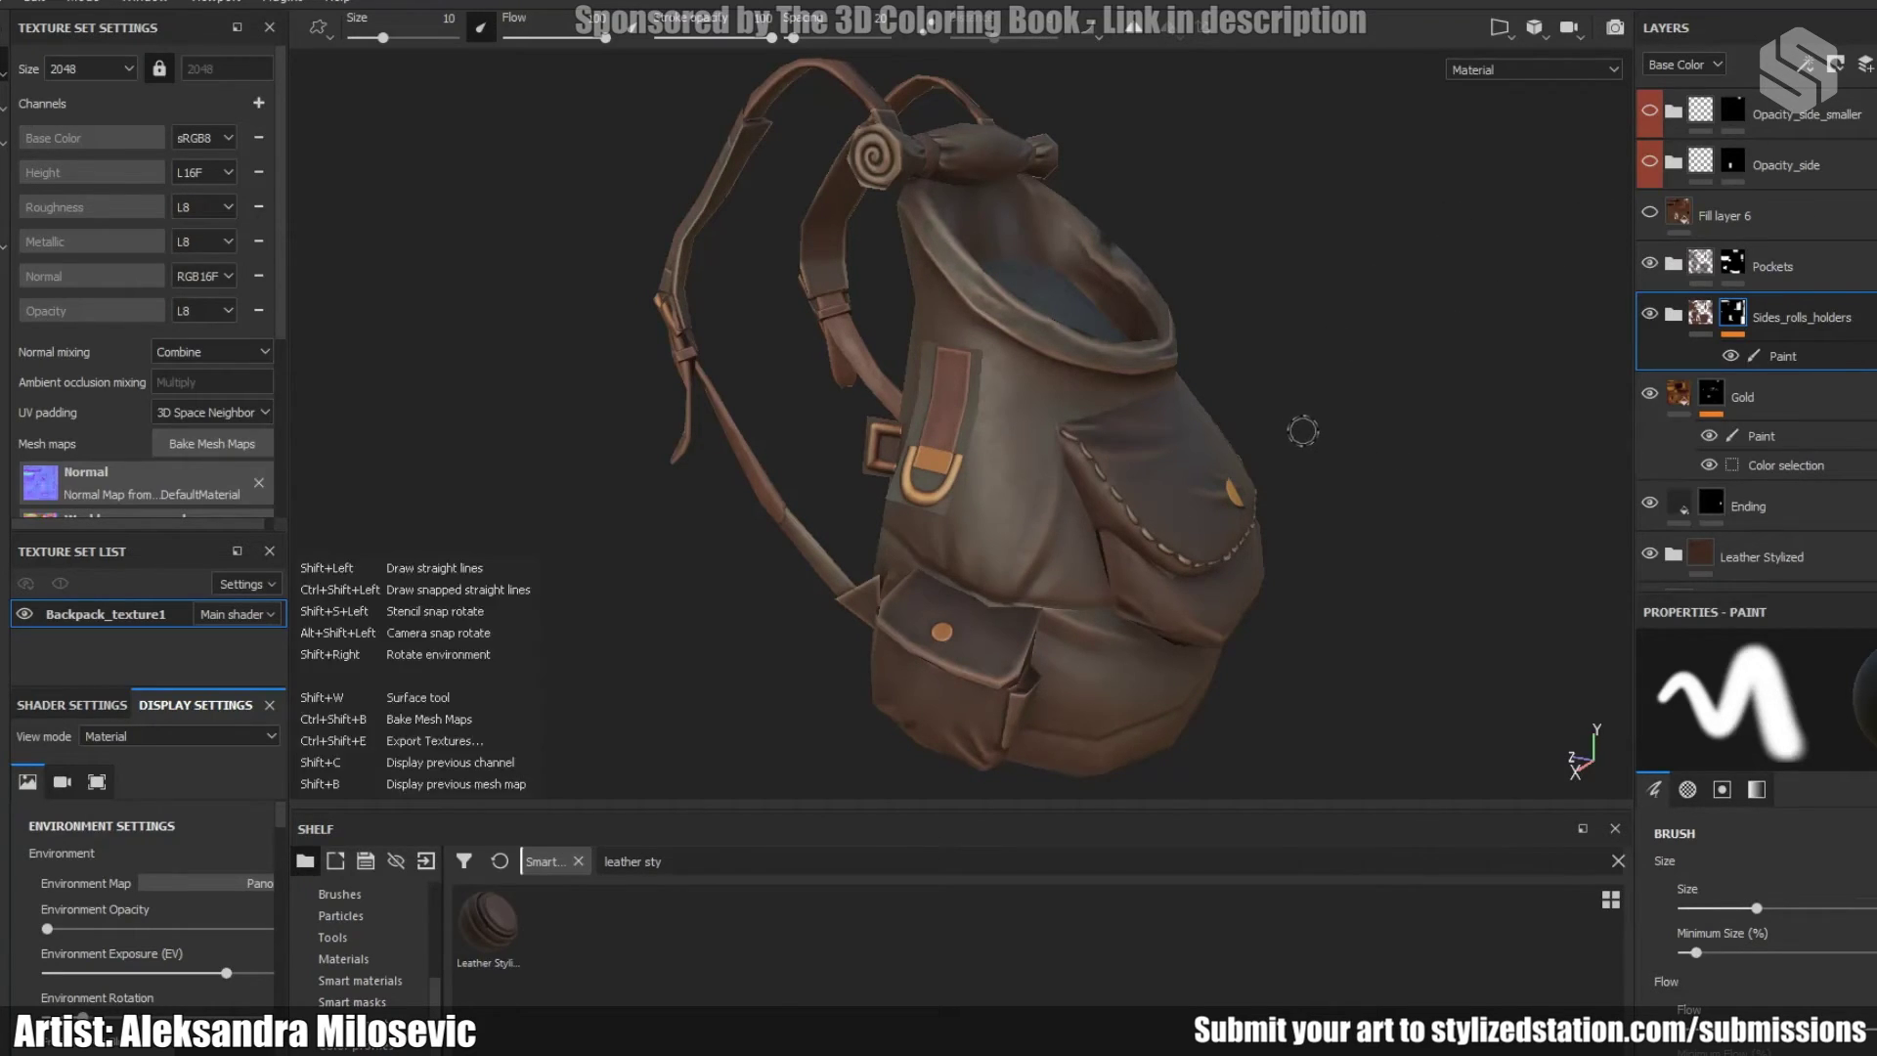
# - Expand the Opacity_side folder, make it visible, and inspect the masks of Fill layer 3 and the folder
pyautogui.click(1672, 163)
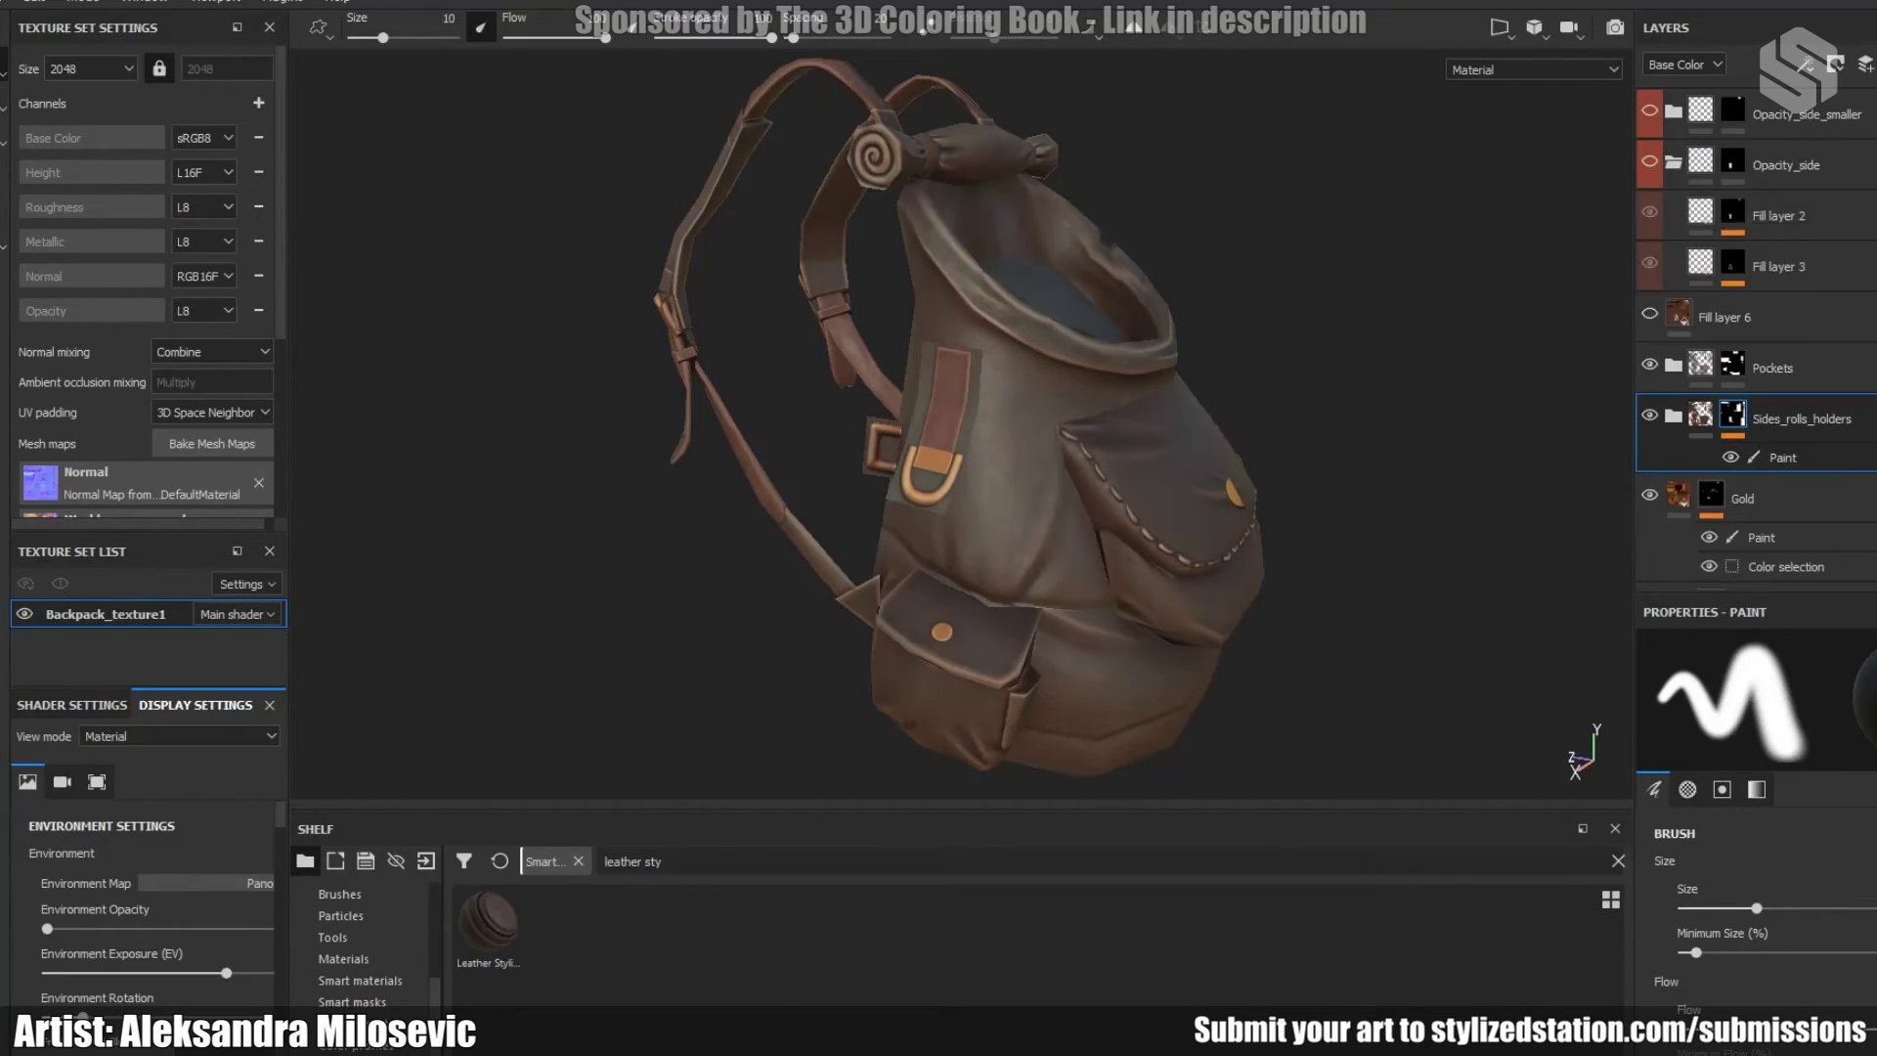
pyautogui.click(1649, 162)
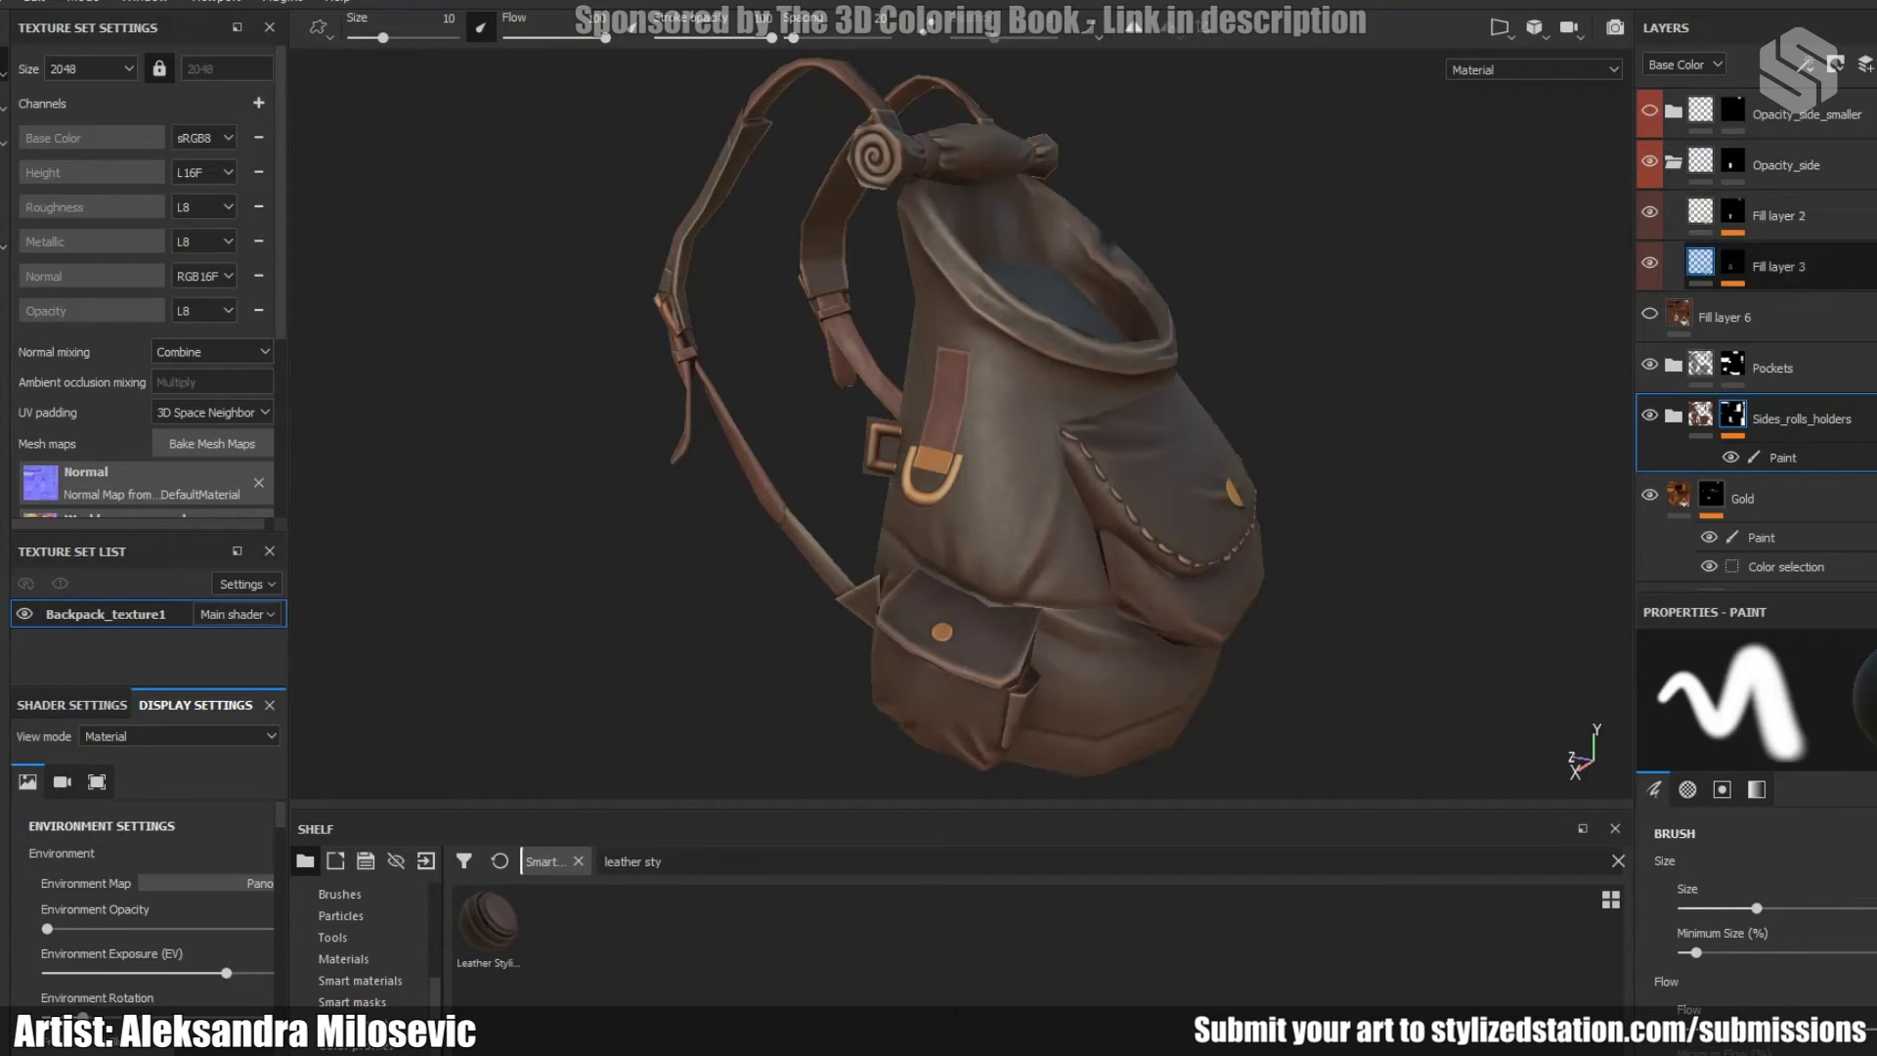
pyautogui.click(1700, 262)
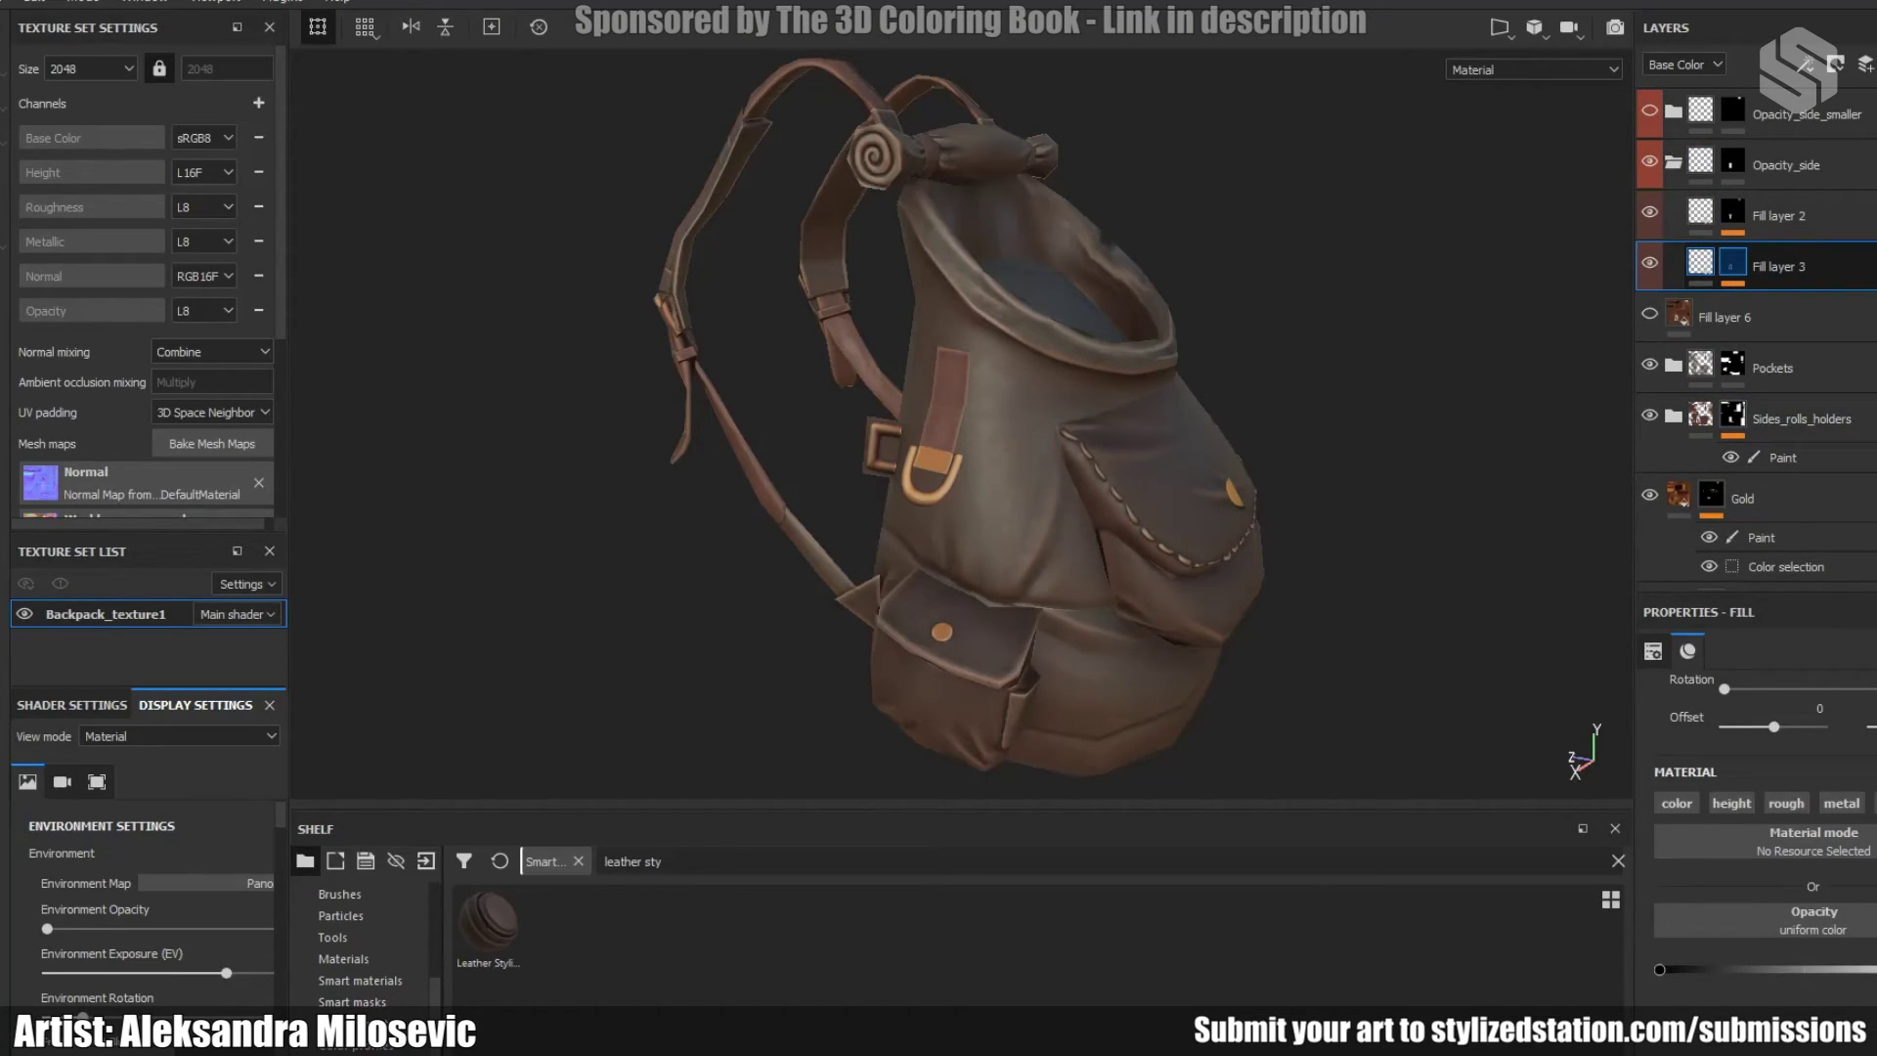
pyautogui.click(1731, 262)
pyautogui.click(1732, 162)
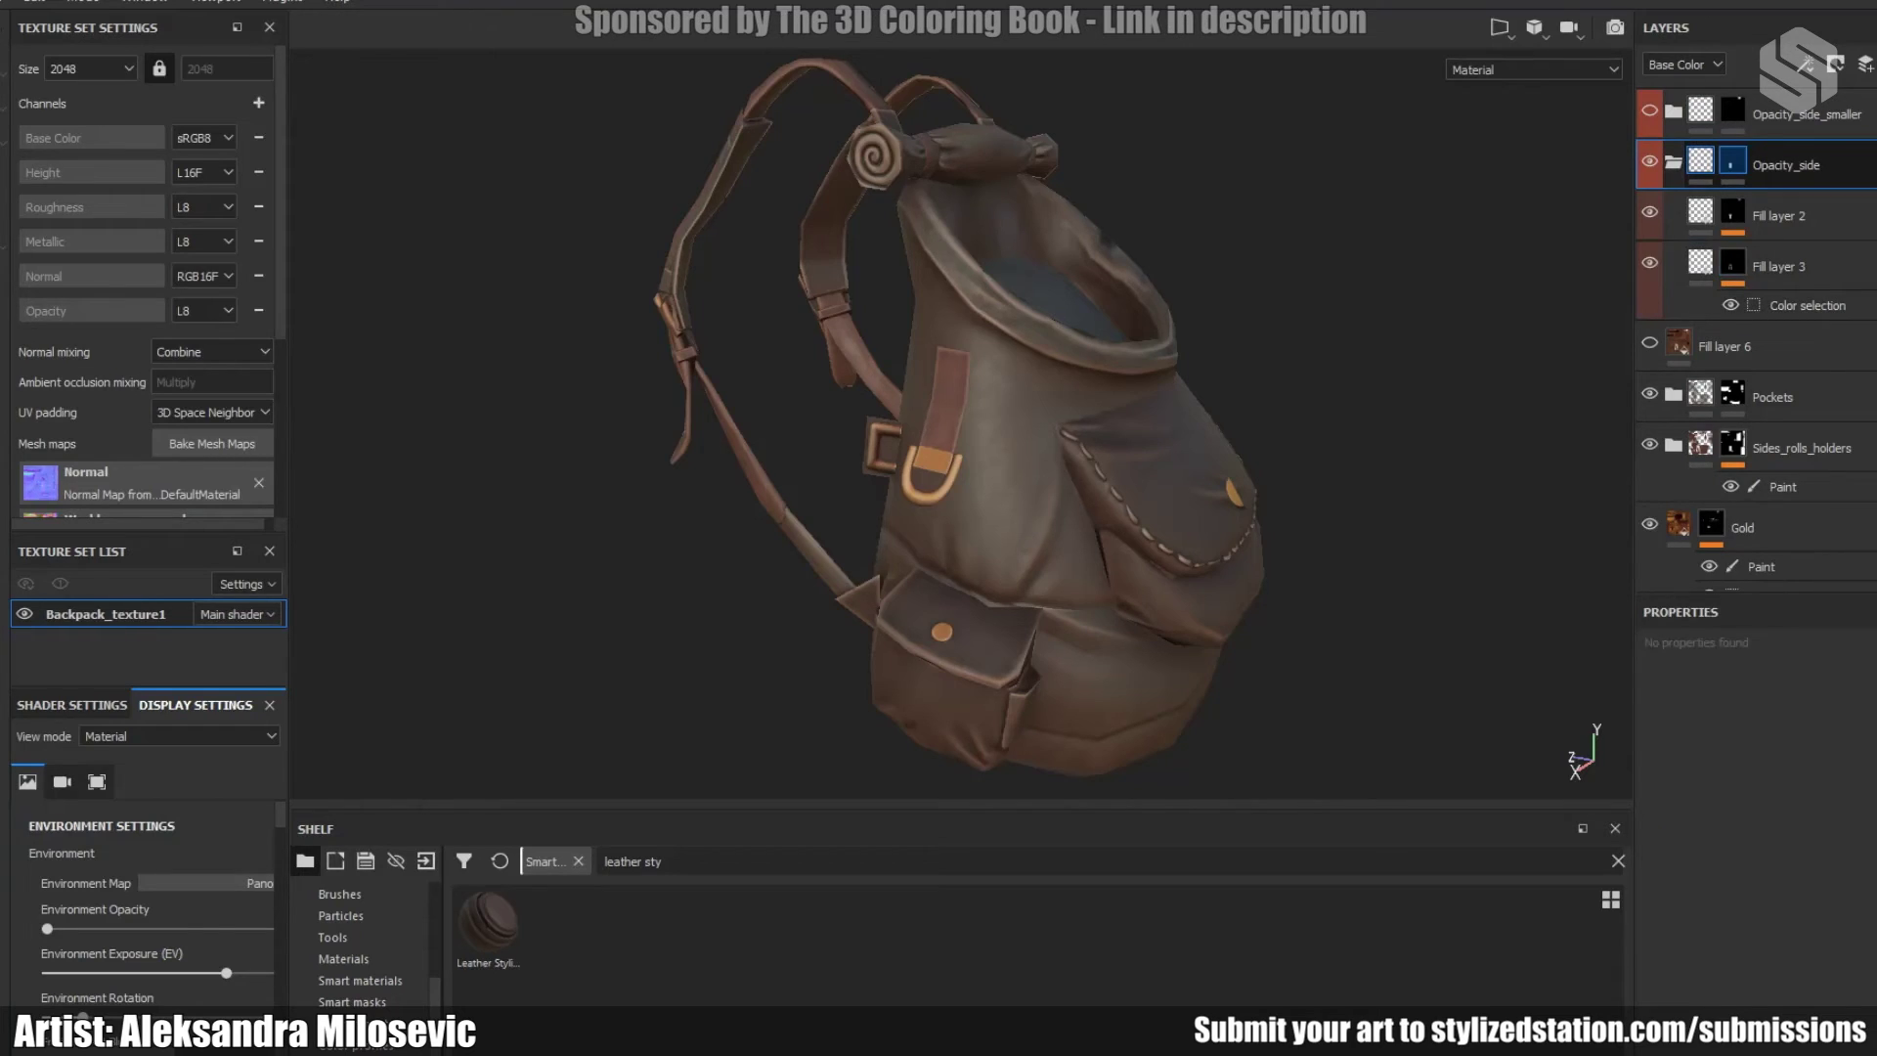
# - Open the Color selection in Fill layer 3's mask and check its picked color against the backpack's ID map
pyautogui.press('1')
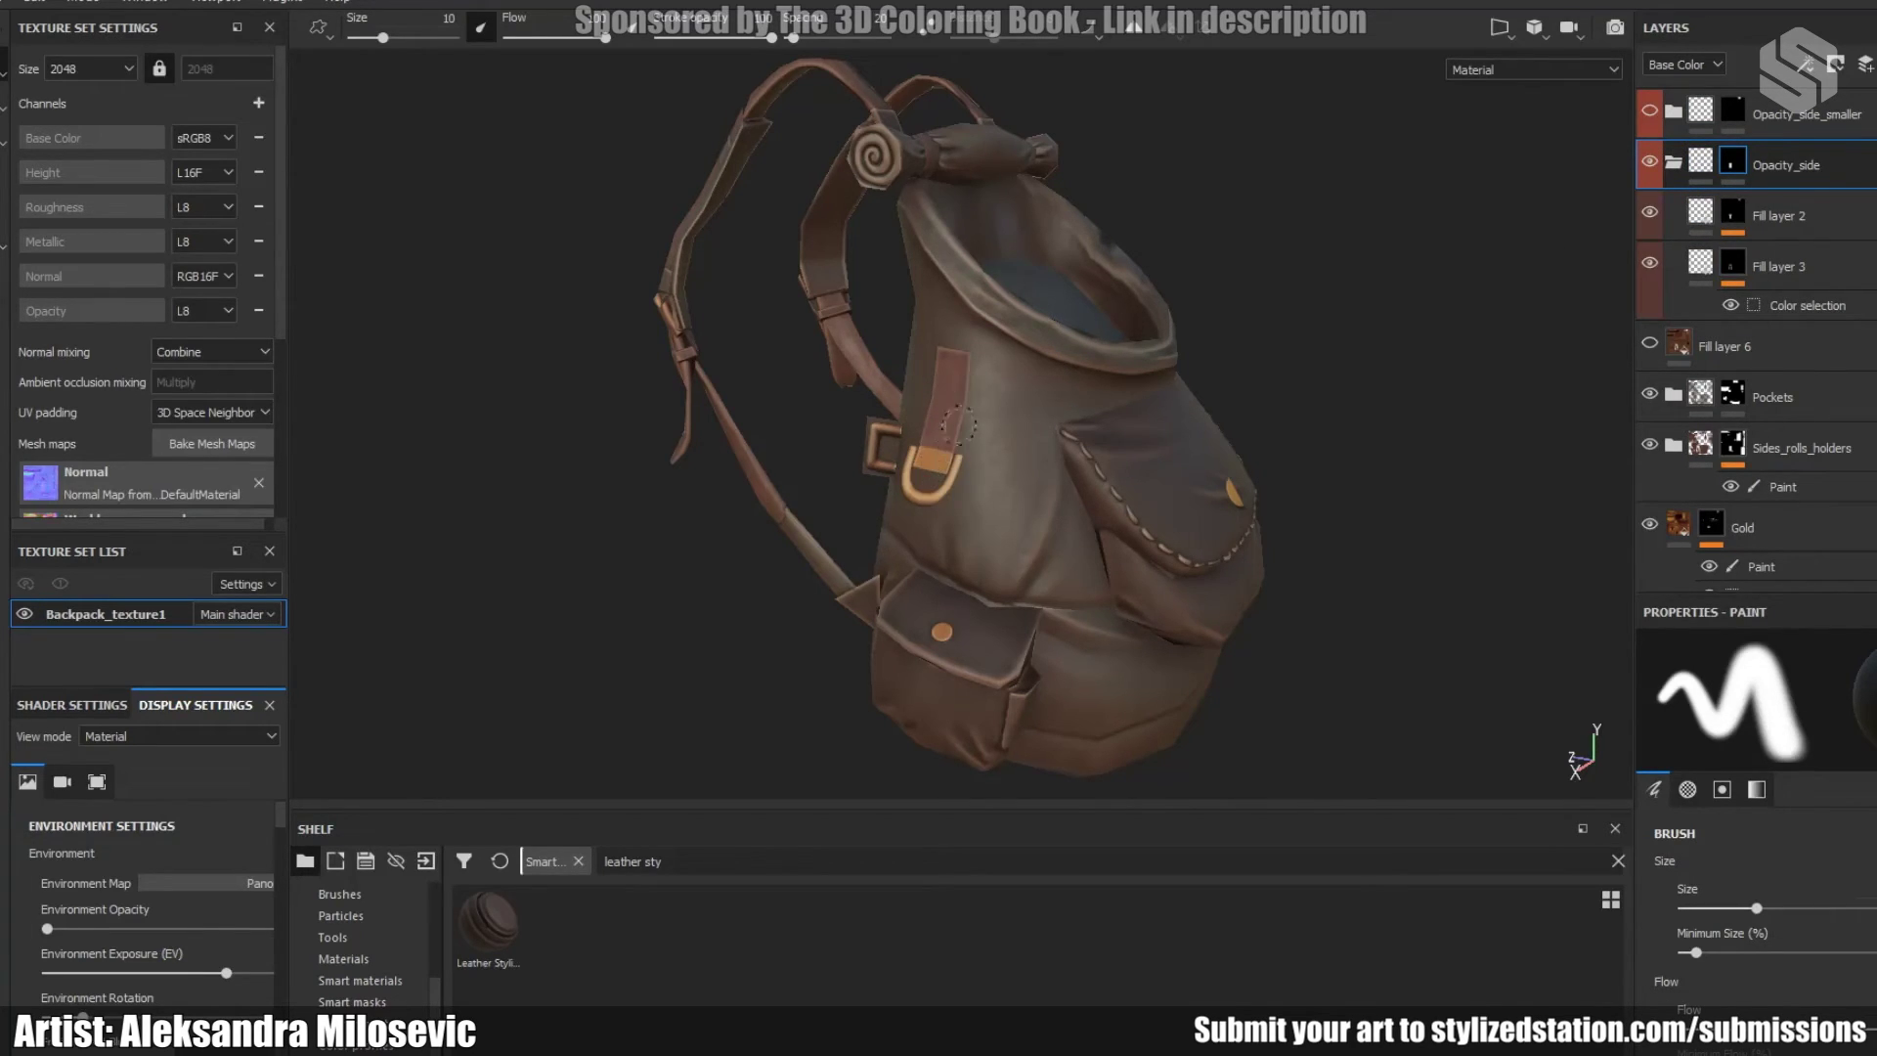
pyautogui.click(1732, 262)
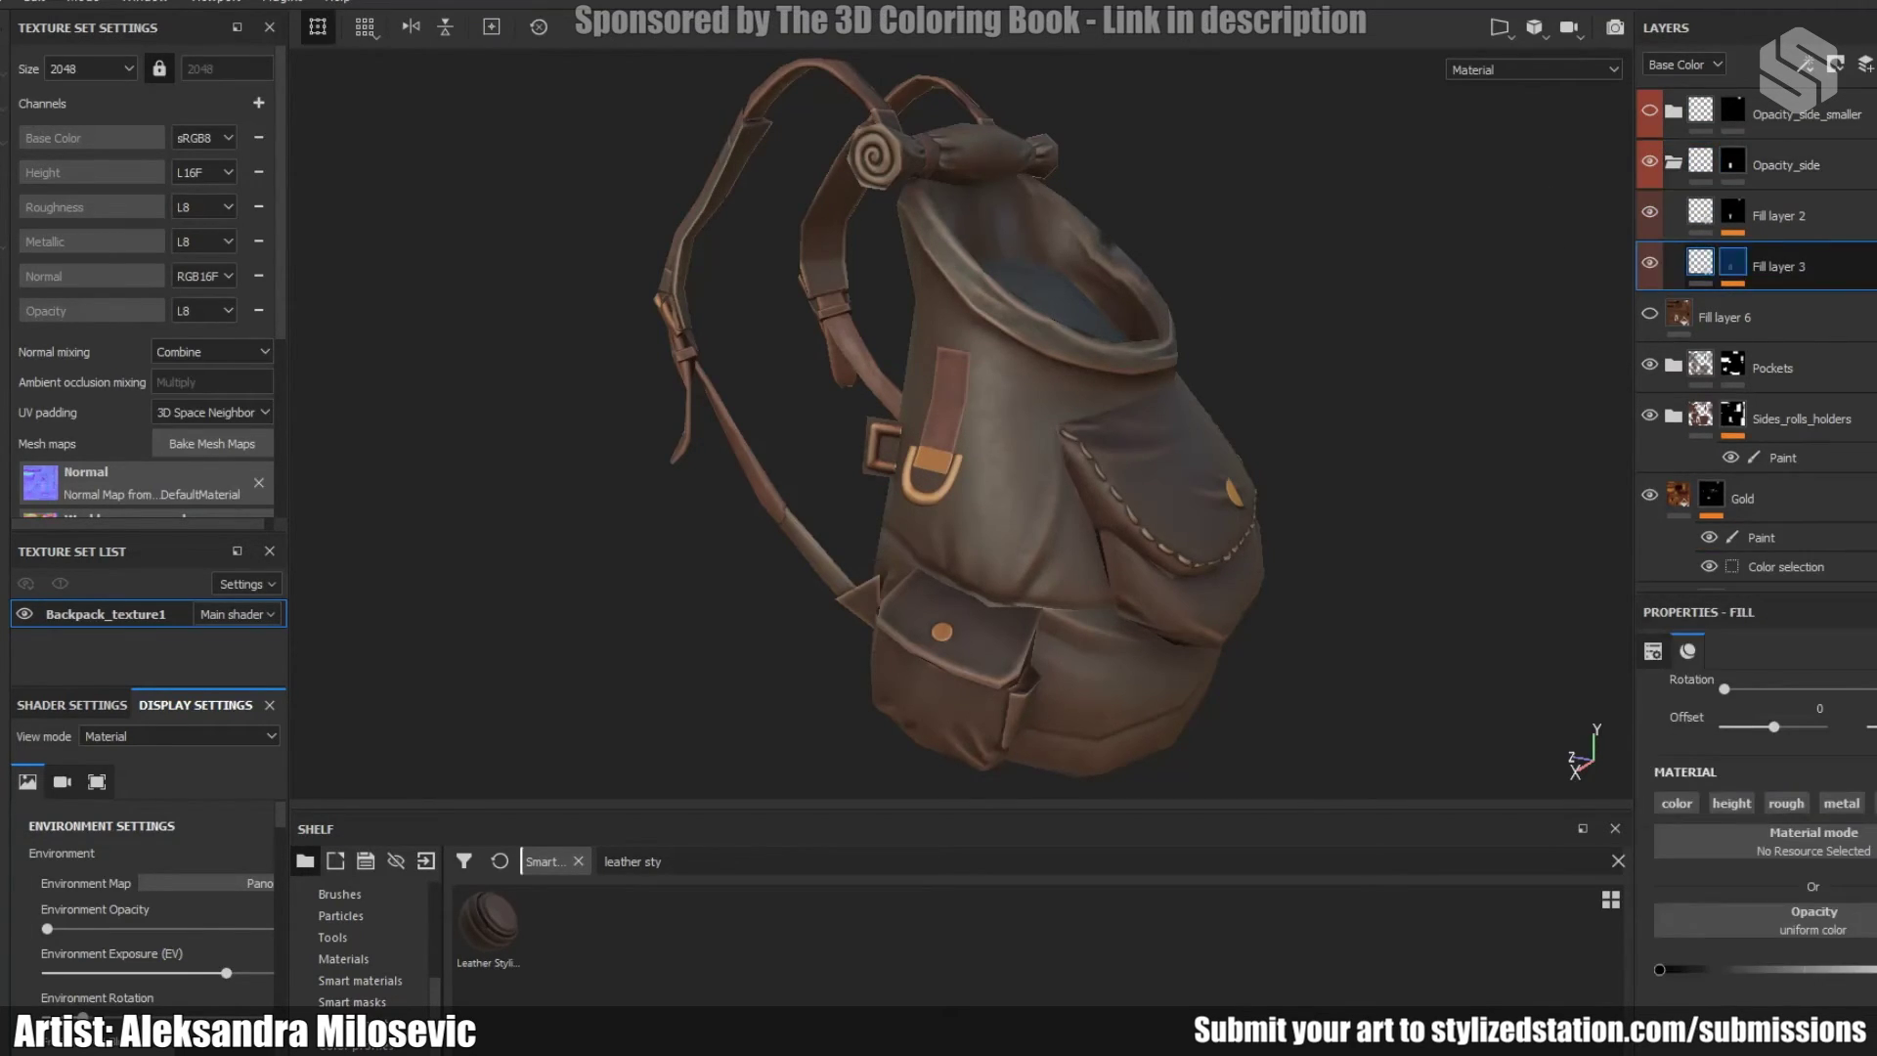
pyautogui.click(1732, 262)
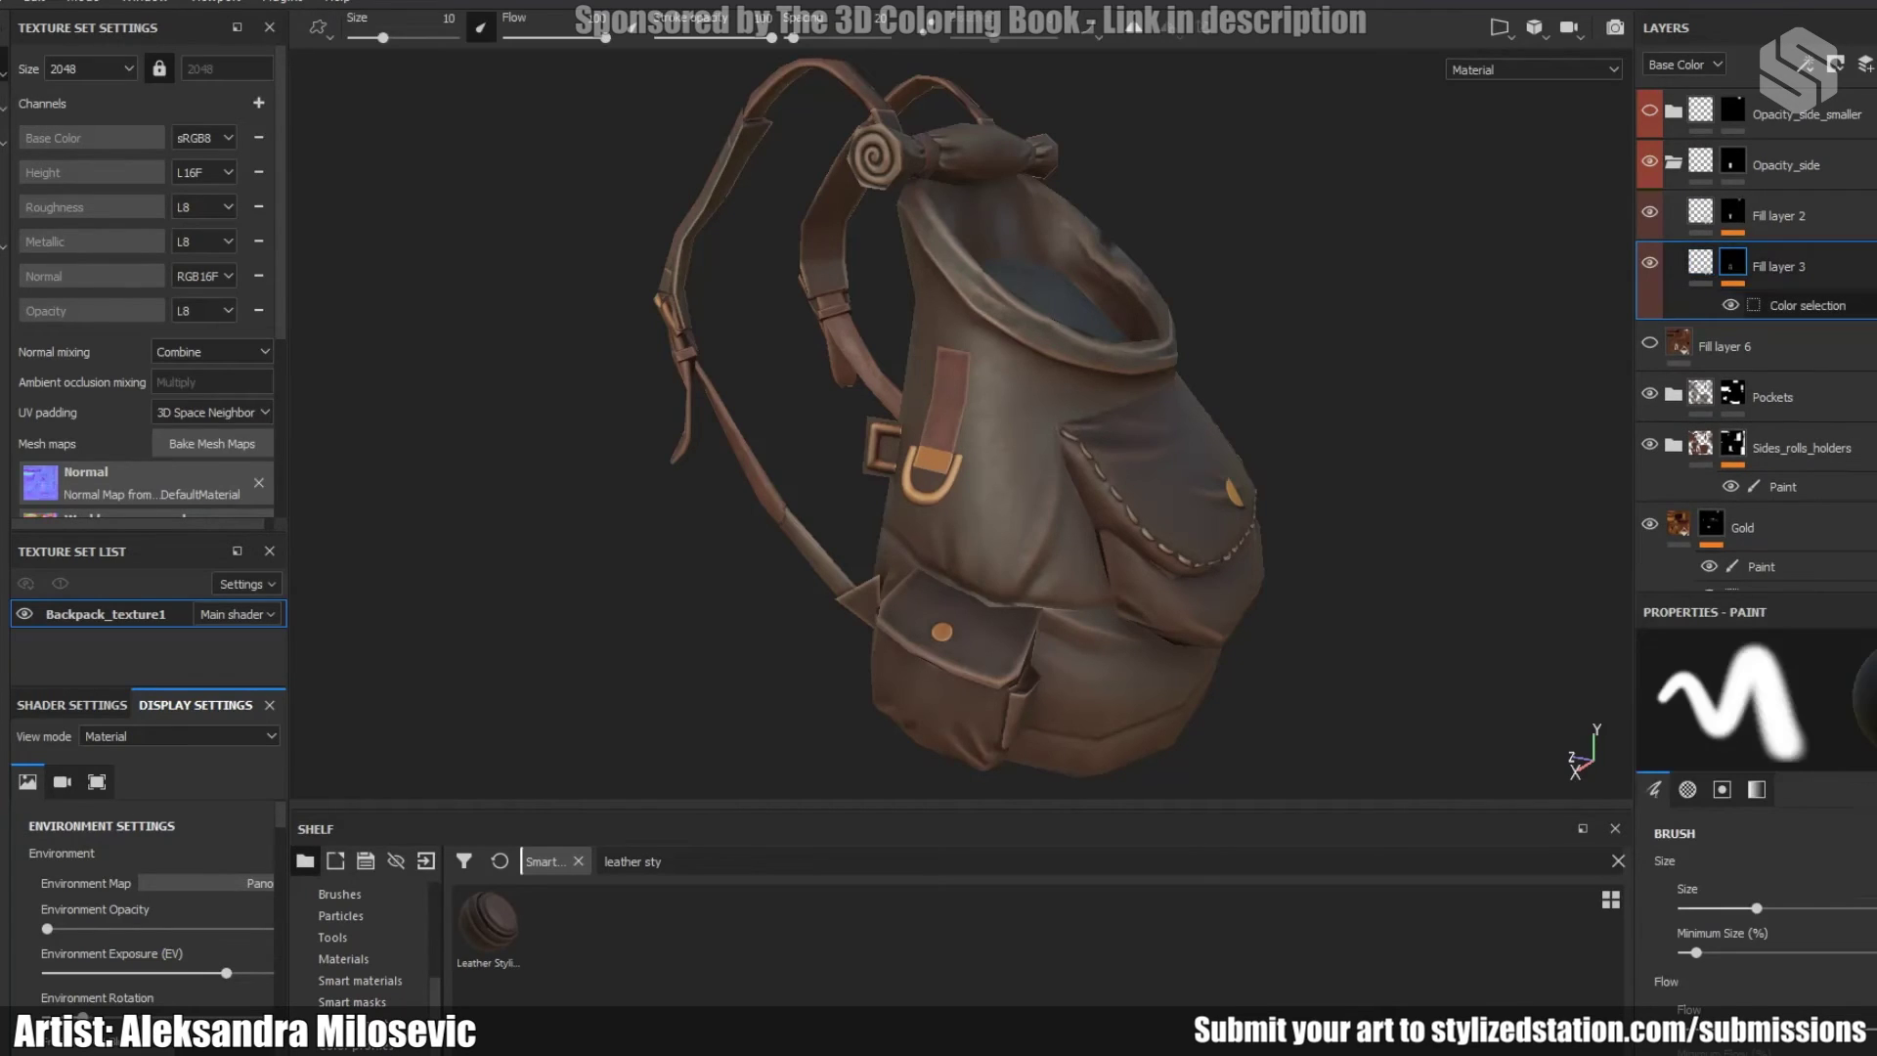
pyautogui.click(1807, 305)
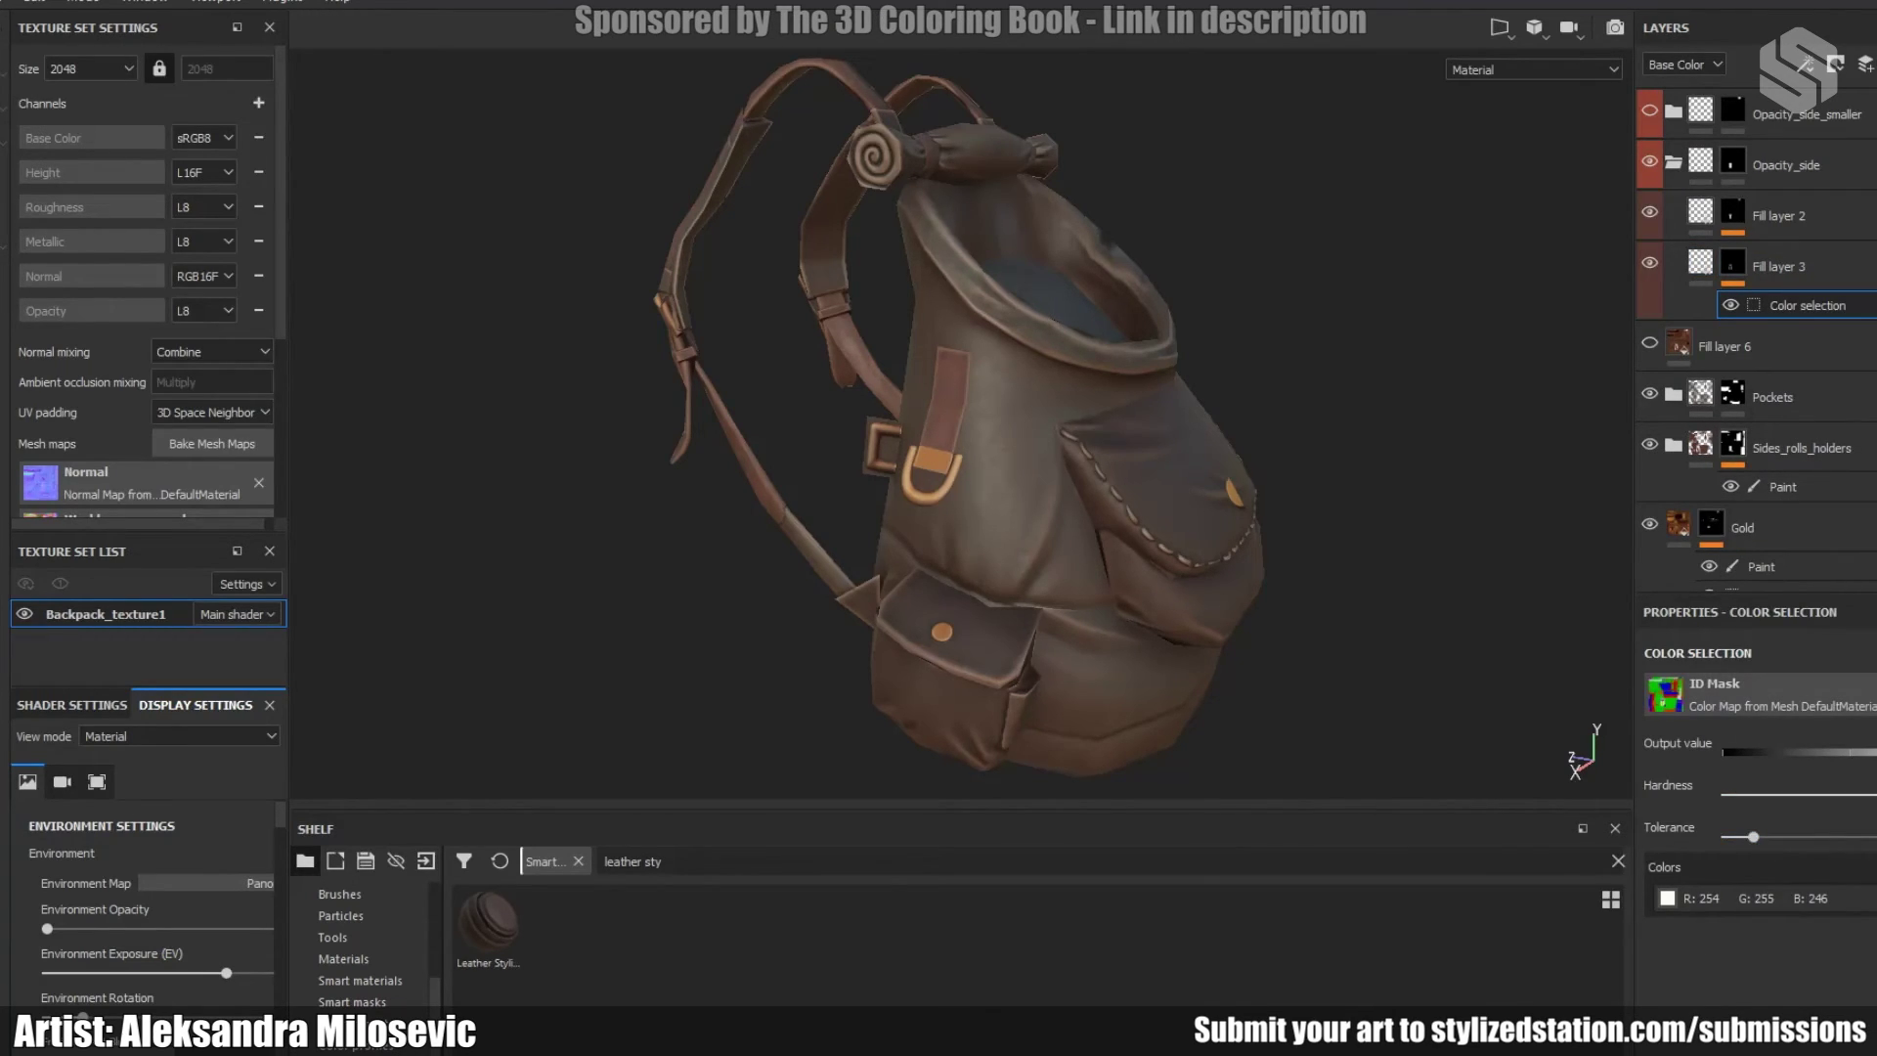
pyautogui.press('b')
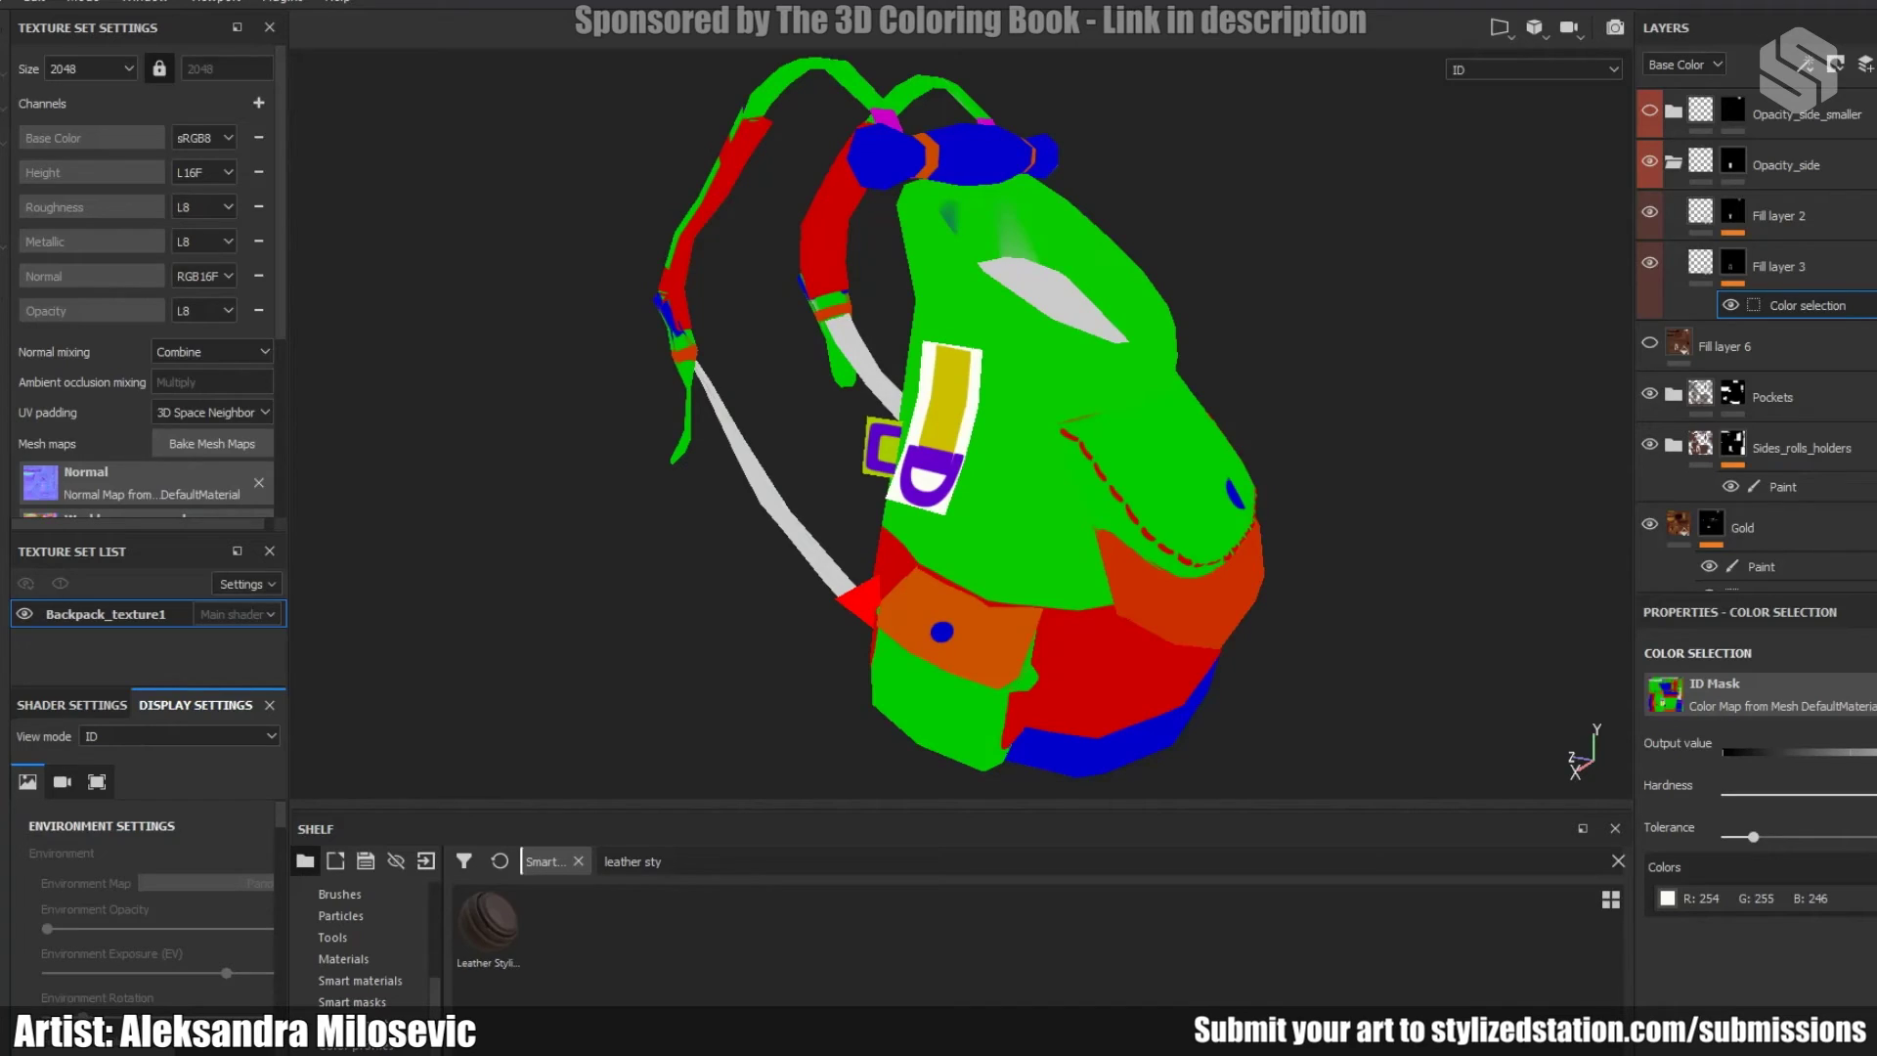
pyautogui.press('m')
# - Inspect the opacity fill settings of Fill layer 3 and Fill layer 2 in the Opacity_side folder
pyautogui.click(1732, 262)
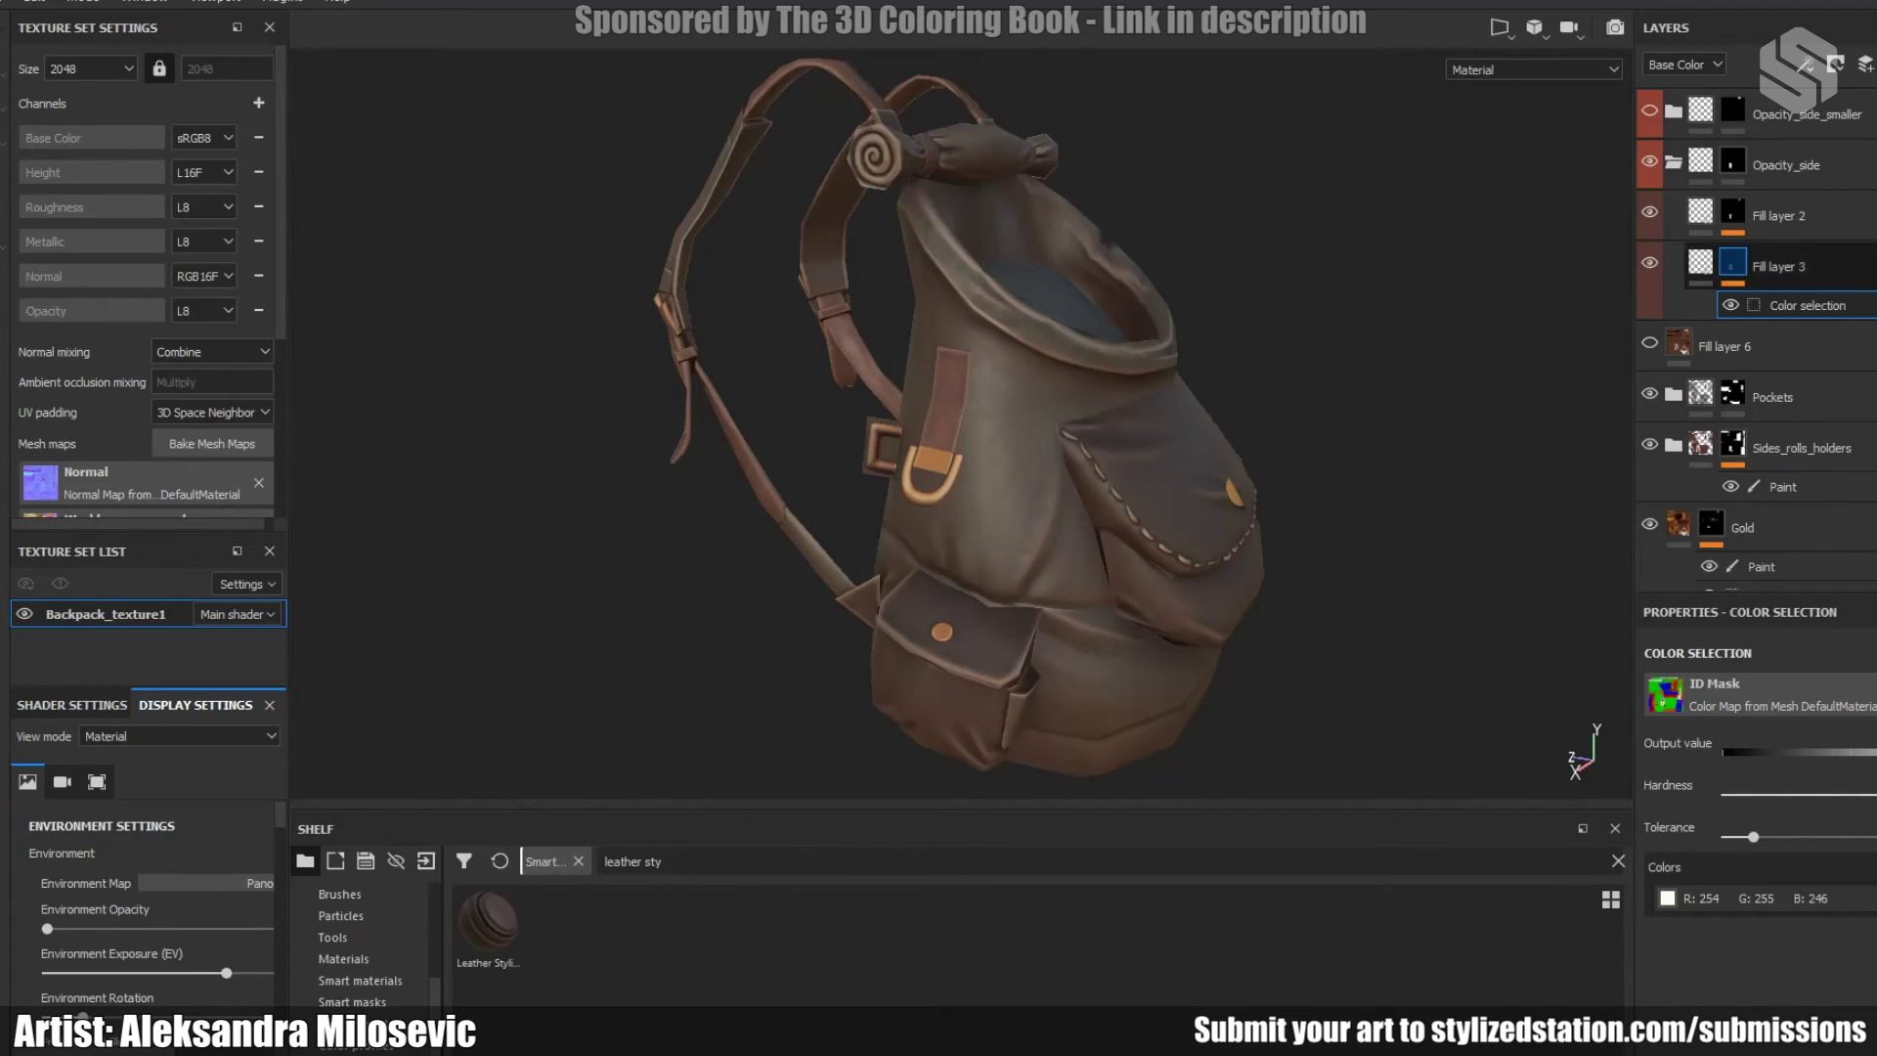
pyautogui.click(1700, 262)
pyautogui.press('Delete')
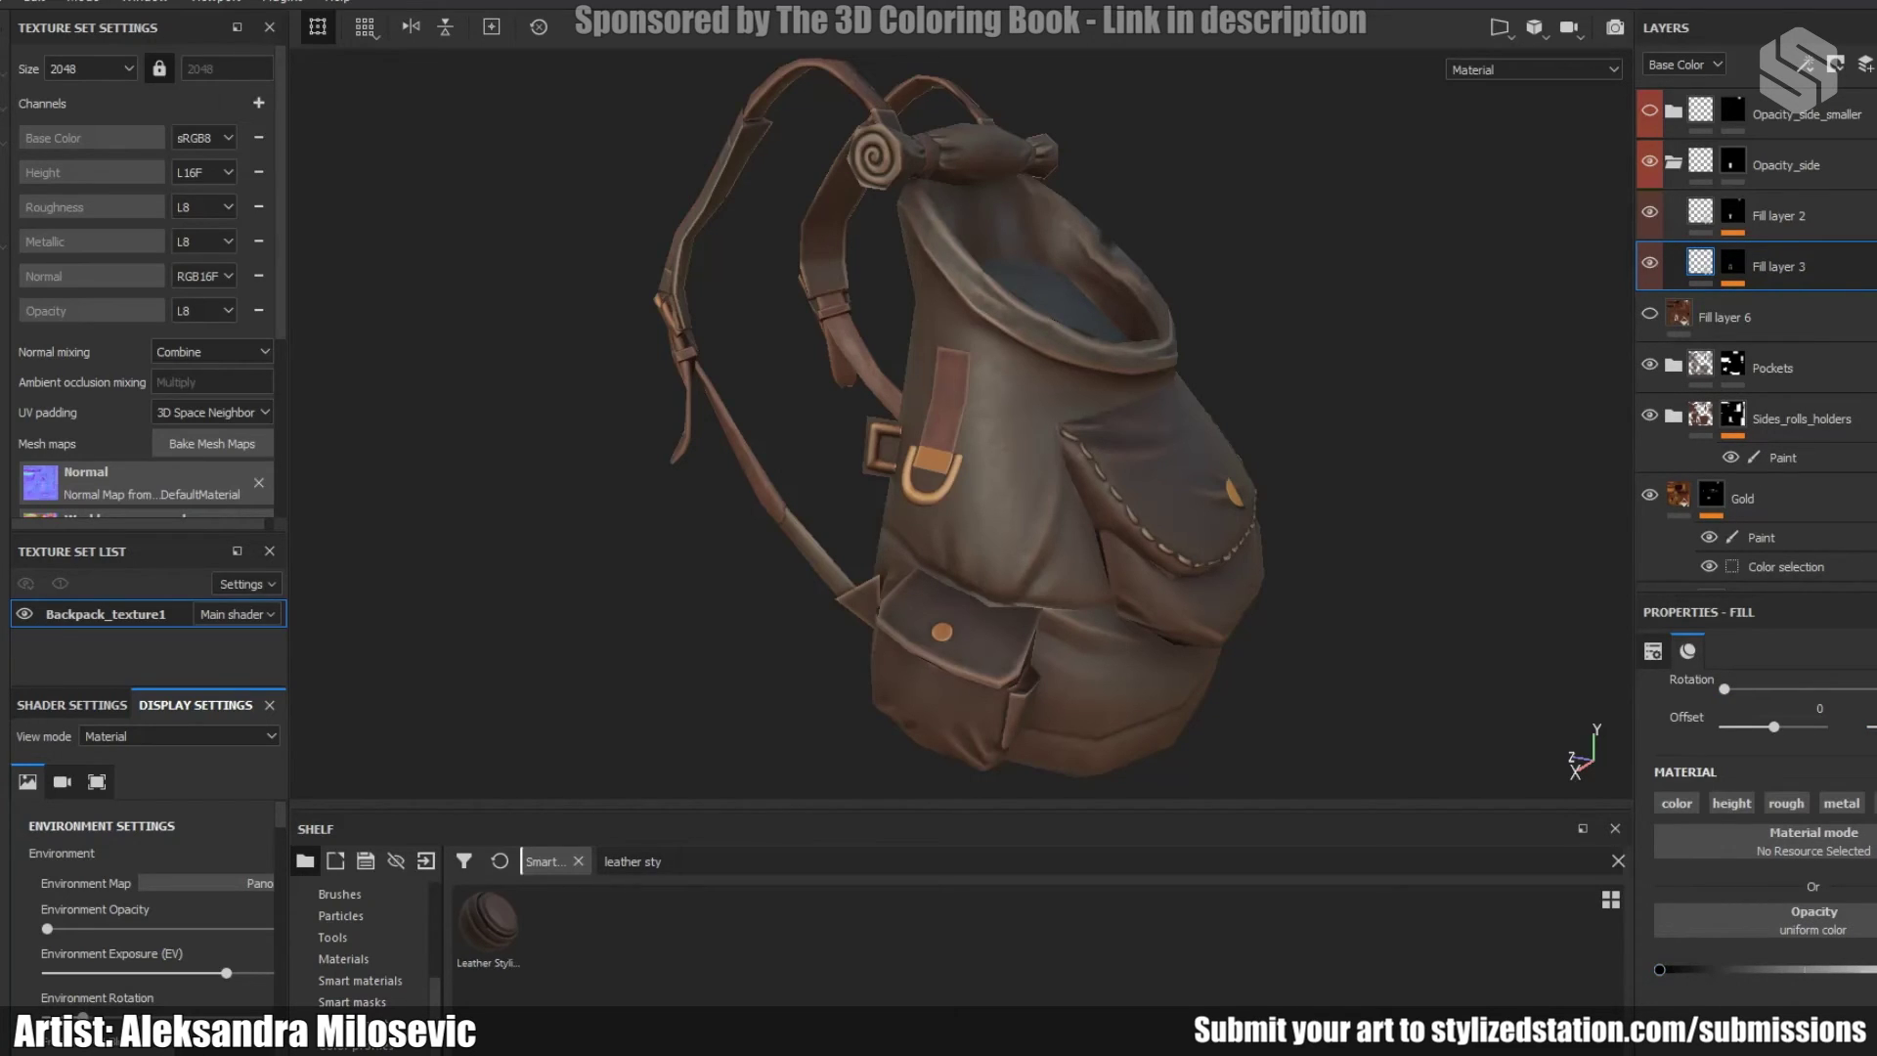
pyautogui.keyDown('ctrl'); pyautogui.click(1701, 211); pyautogui.keyUp('ctrl')
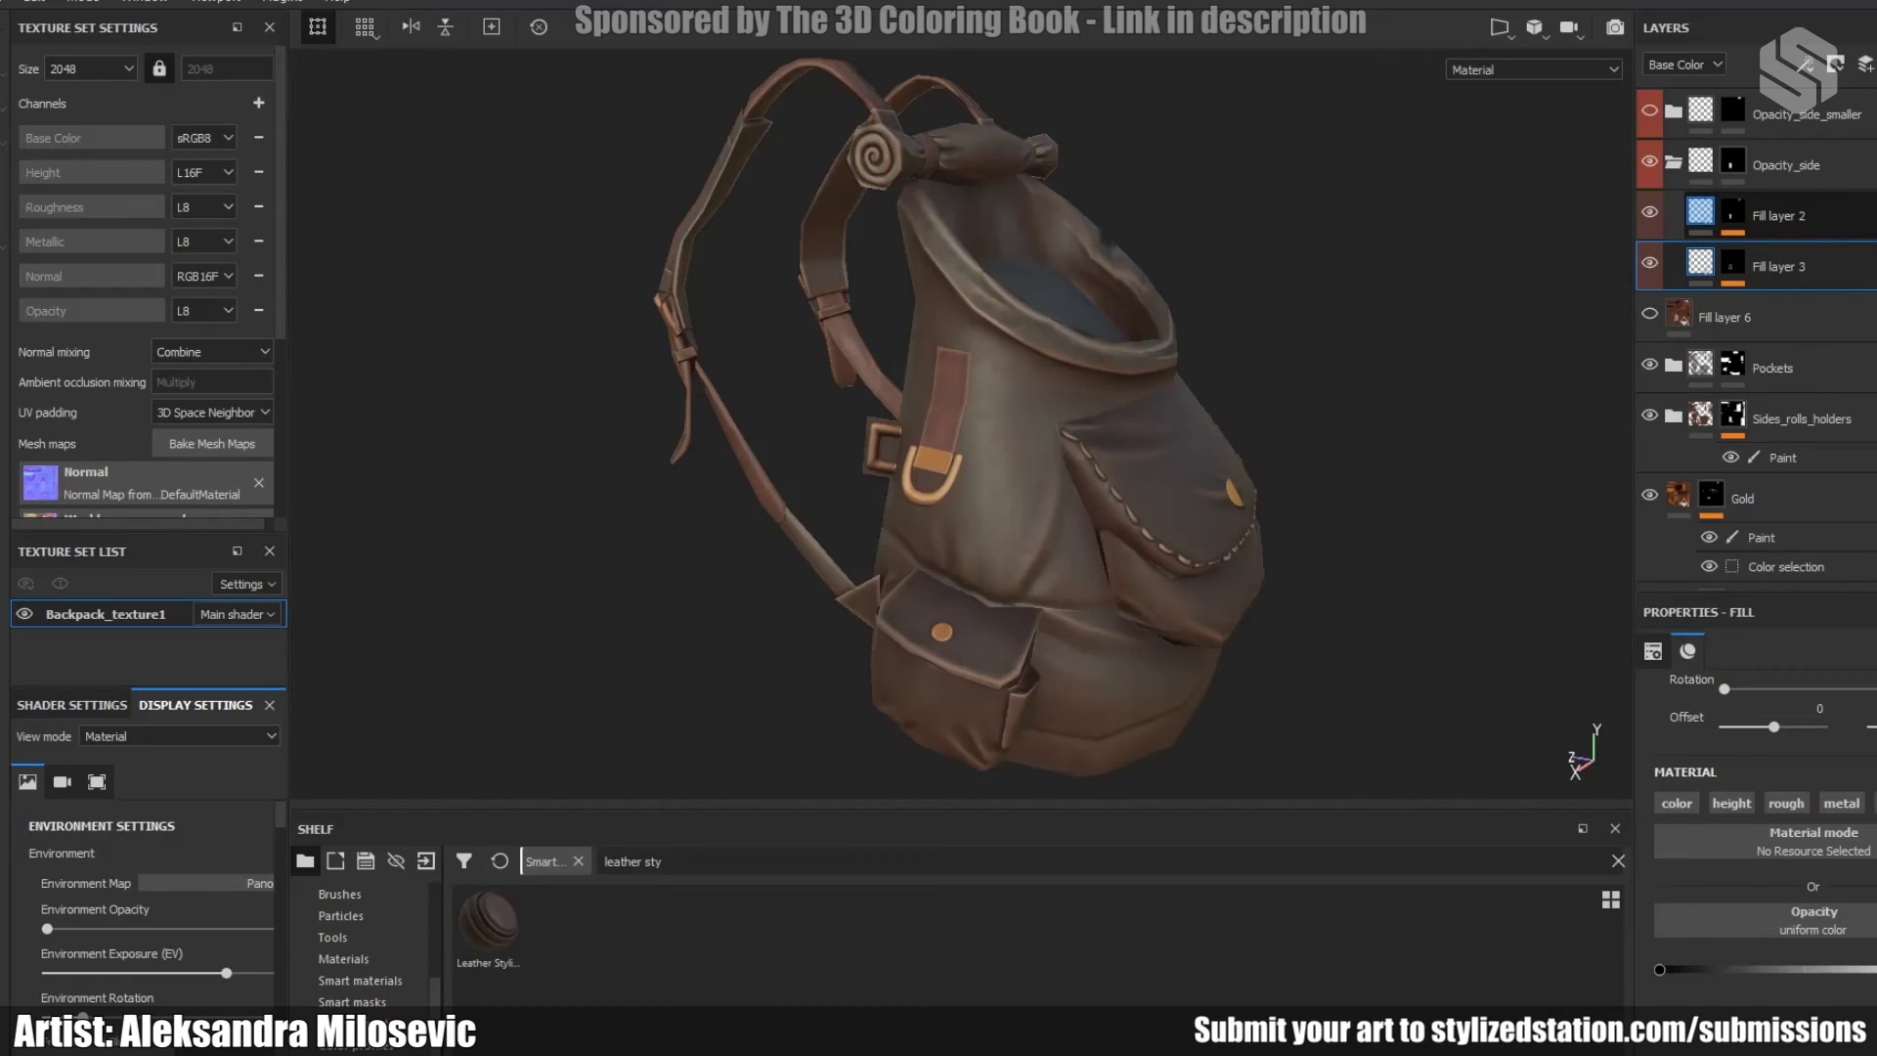
pyautogui.click(1701, 212)
# - Open the Color selection in Fill layer 2's mask and view the ID map used for picking its colors
pyautogui.click(1732, 211)
pyautogui.press('1')
pyautogui.click(1807, 254)
pyautogui.click(1869, 866)
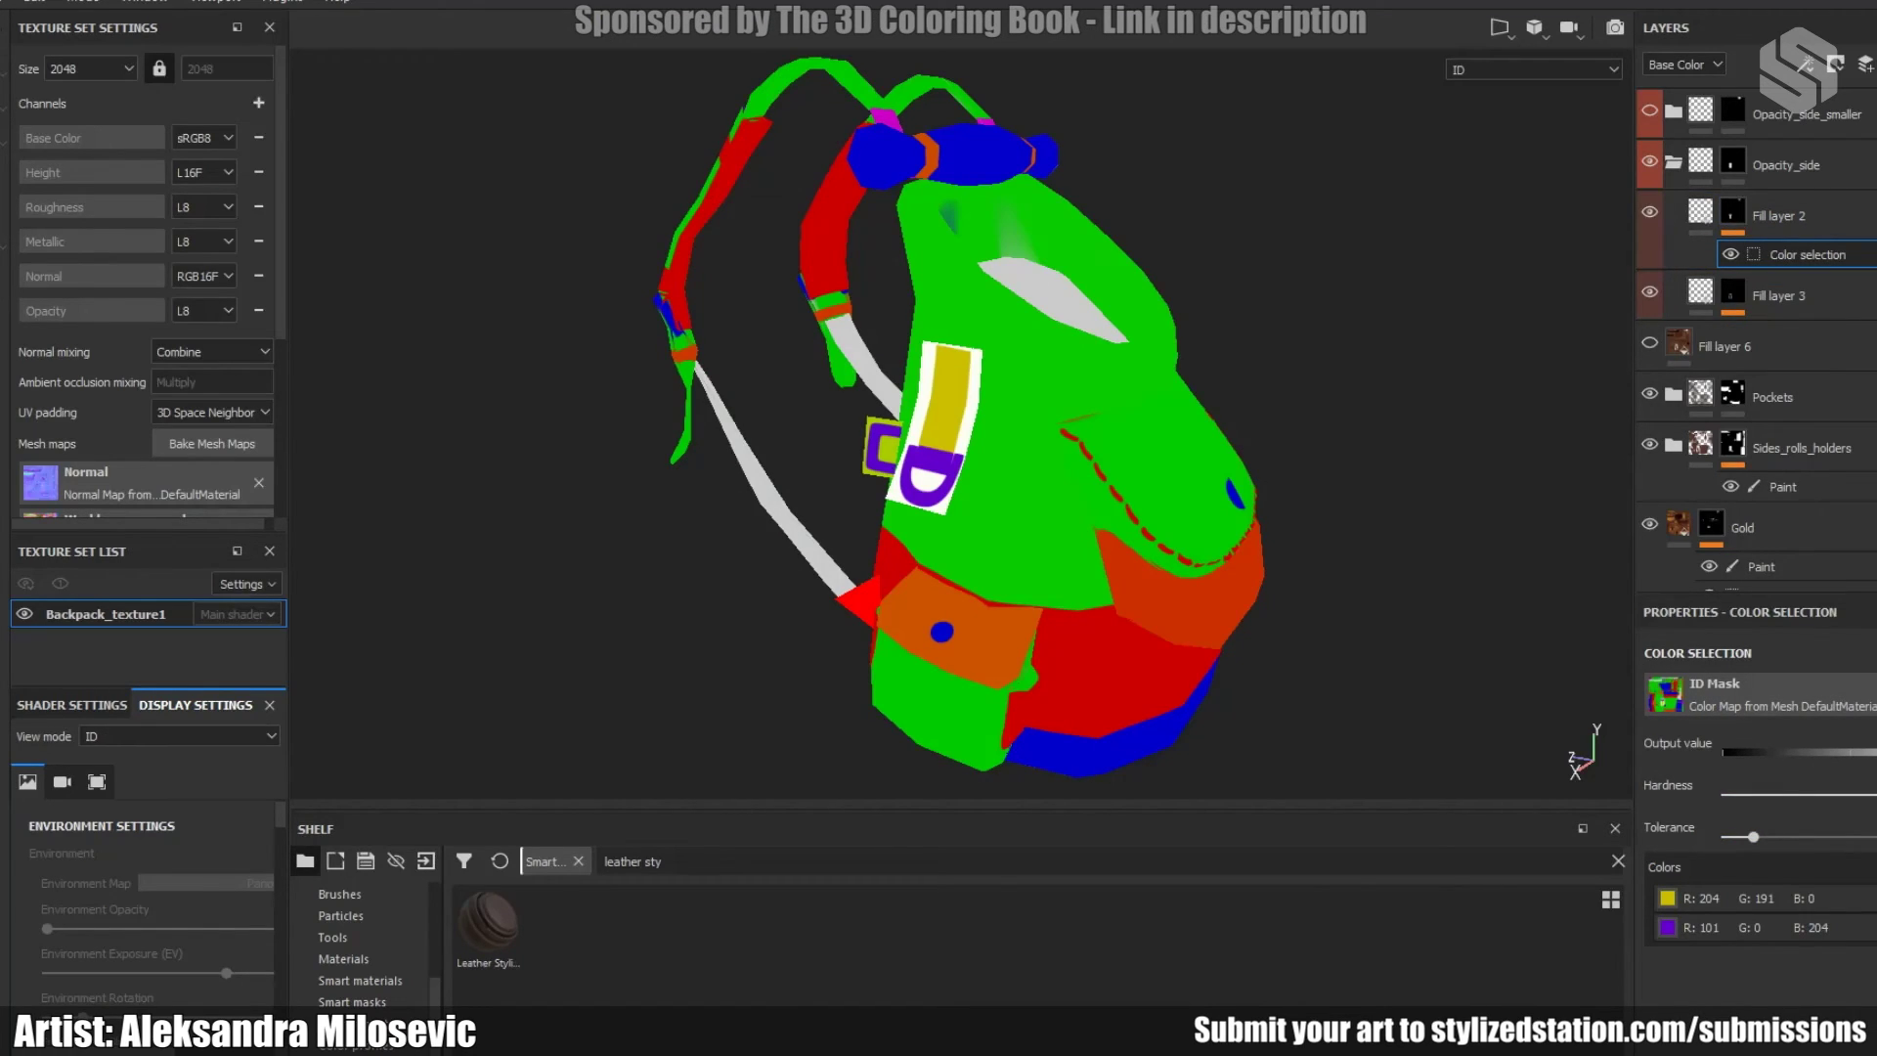
# - Make the Opacity_side_smaller folder visible and inspect the side strap and metal rings in the Base Color display
pyautogui.click(1700, 211)
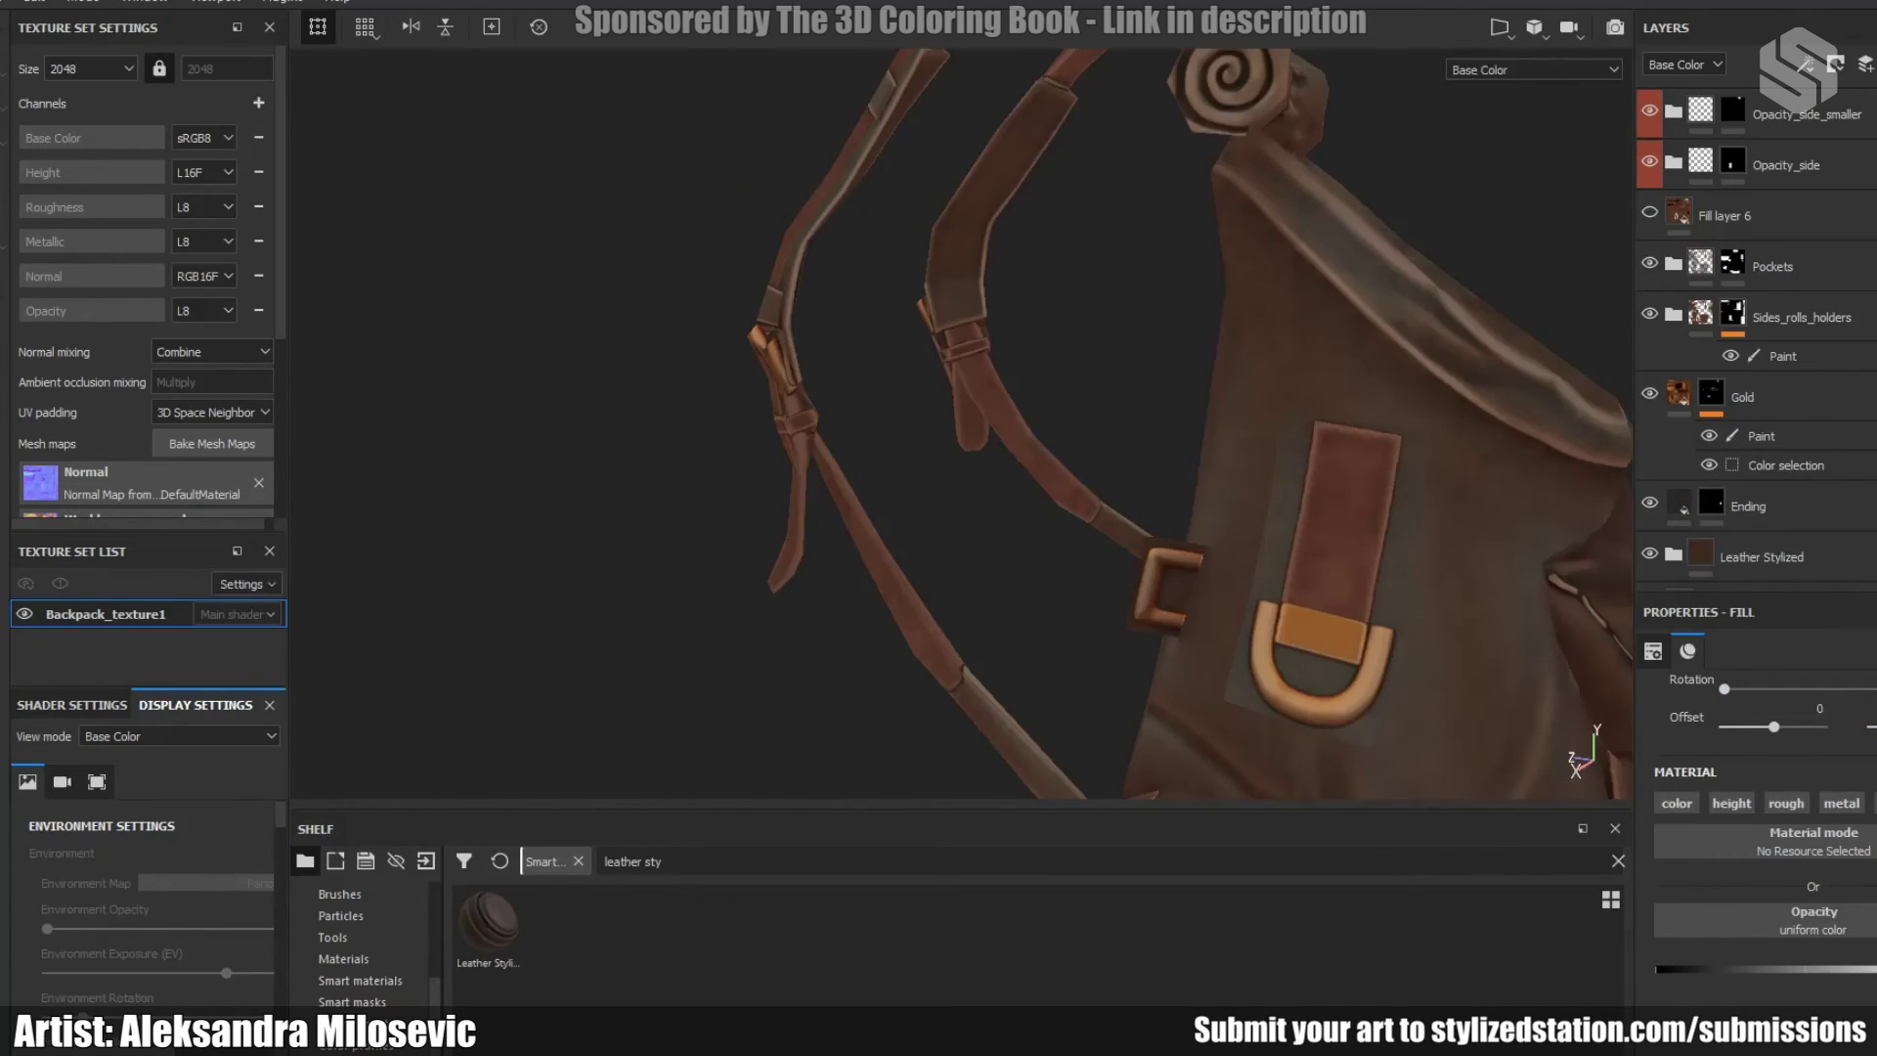
pyautogui.moveTo(961, 423)
pyautogui.keyDown('alt'); pyautogui.mouseDown()
pyautogui.moveTo(1066, 440)
pyautogui.moveTo(929, 401)
pyautogui.moveTo(1046, 391)
pyautogui.moveTo(933, 421)
pyautogui.mouseUp(); pyautogui.keyUp('alt')
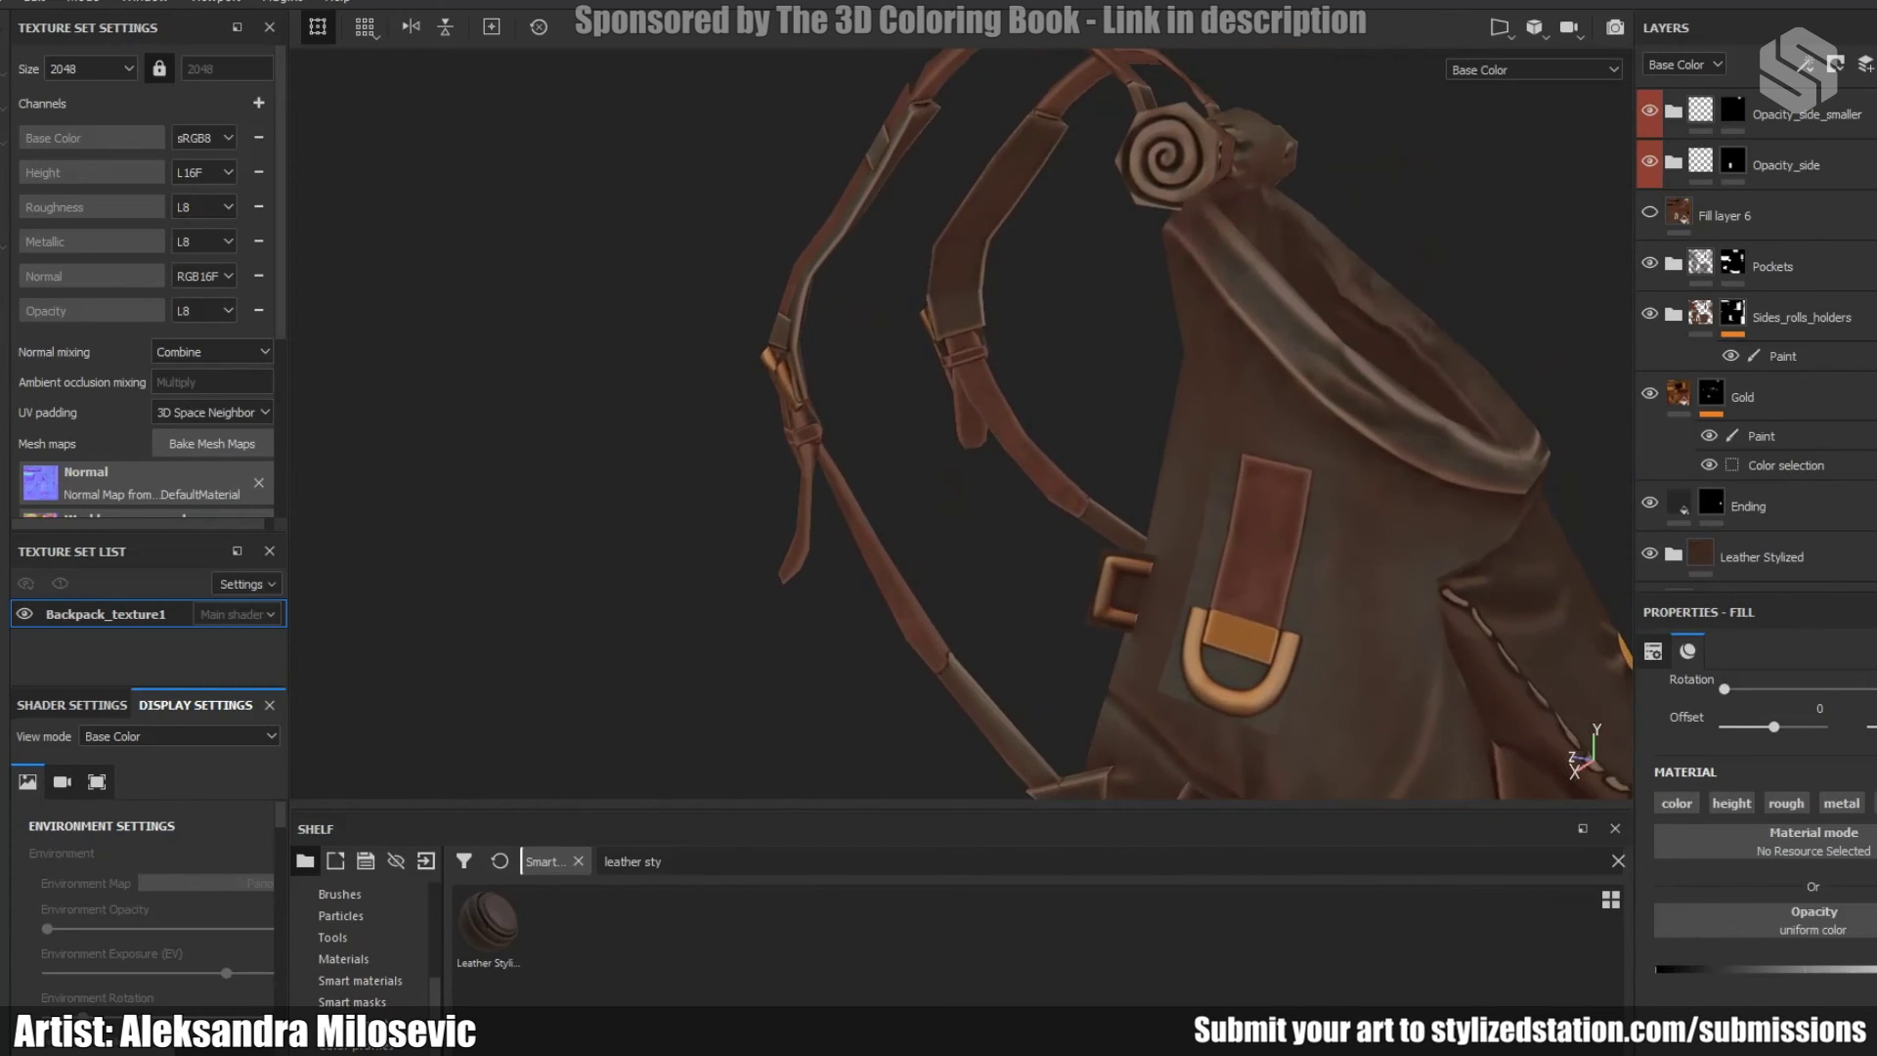